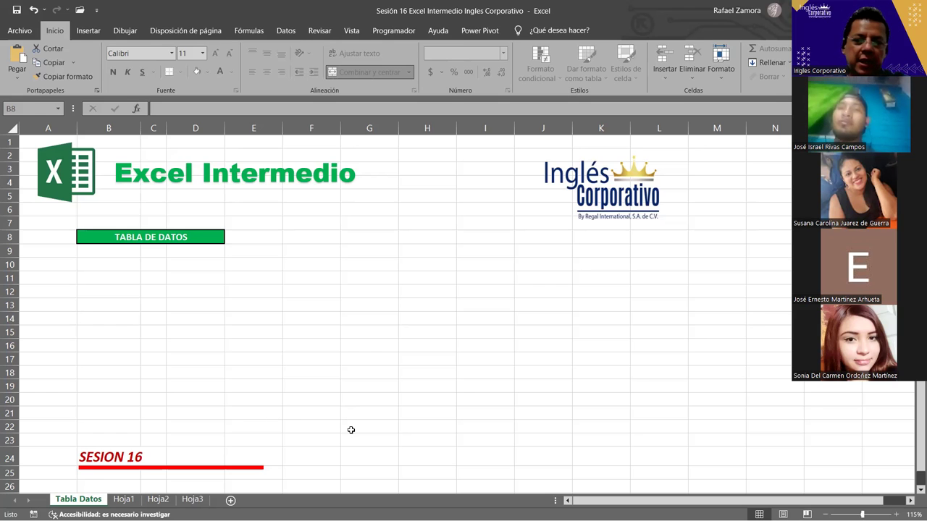
# - Switch from the Tabla Datos cover sheet to Hoja1, which holds the 2015 sales table
pyautogui.click(123, 500)
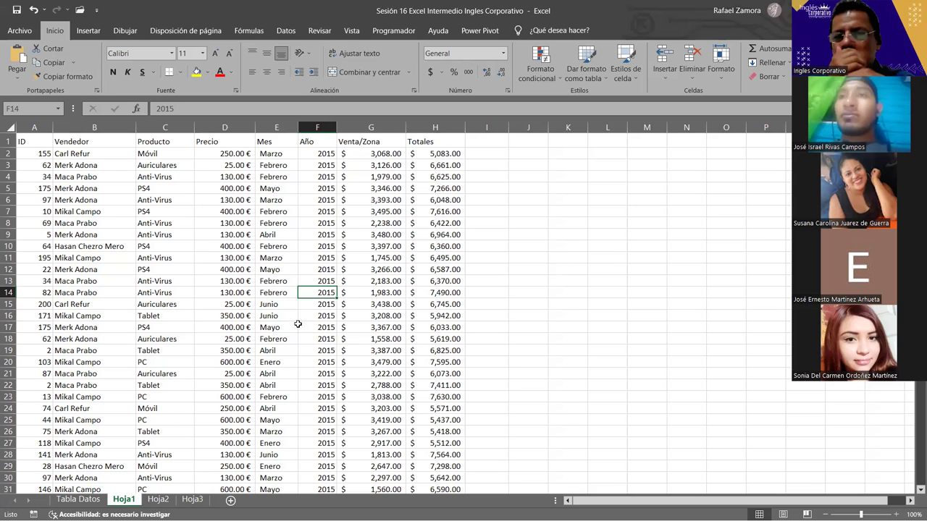
pyautogui.click(193, 500)
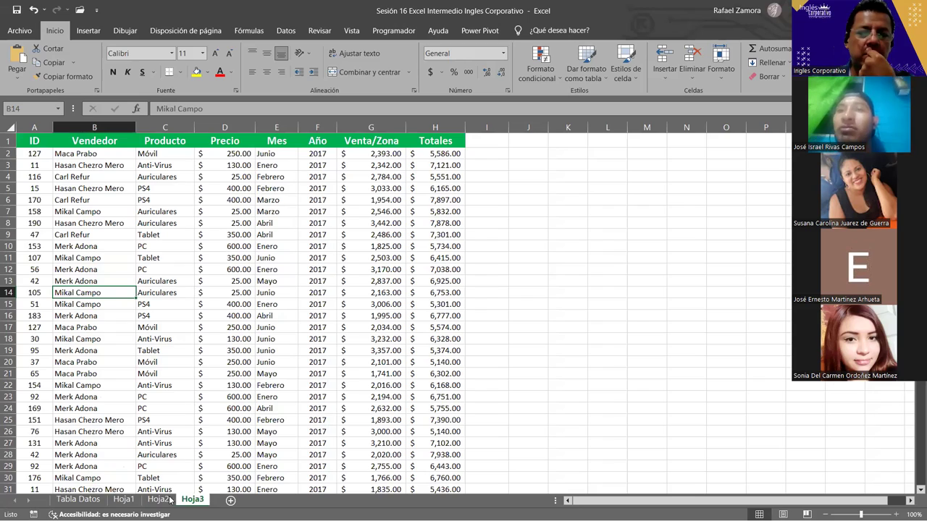
pyautogui.click(159, 499)
pyautogui.click(187, 499)
pyautogui.click(158, 500)
pyautogui.click(123, 500)
pyautogui.click(159, 500)
pyautogui.click(187, 500)
pyautogui.click(158, 499)
pyautogui.click(123, 499)
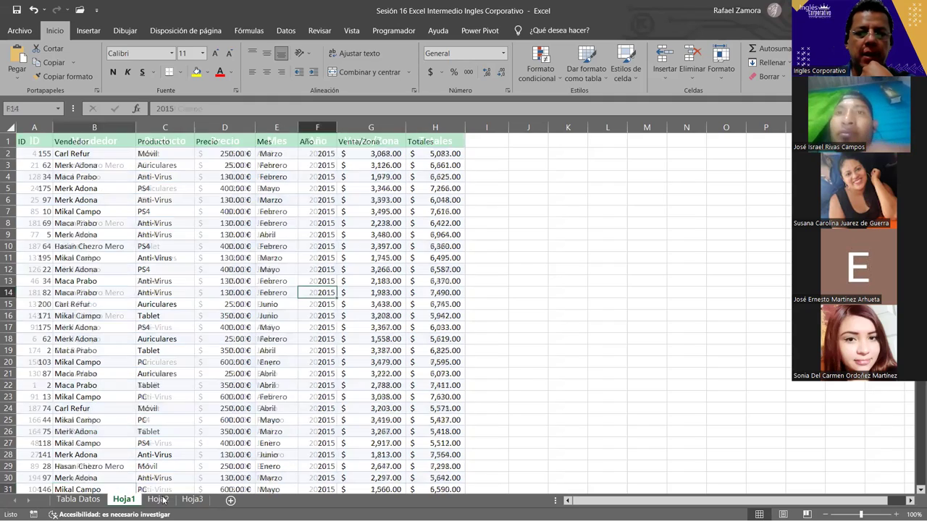
pyautogui.click(159, 499)
pyautogui.click(187, 500)
pyautogui.click(158, 500)
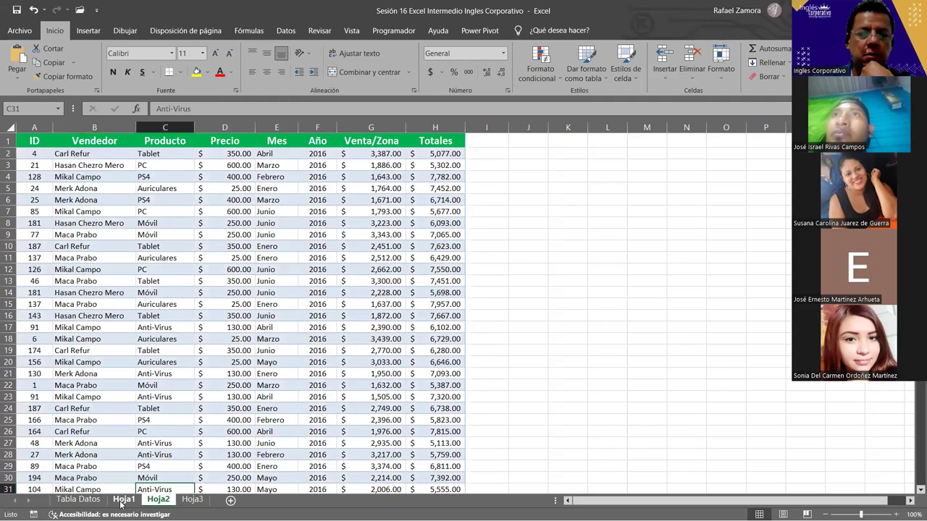
pyautogui.click(124, 500)
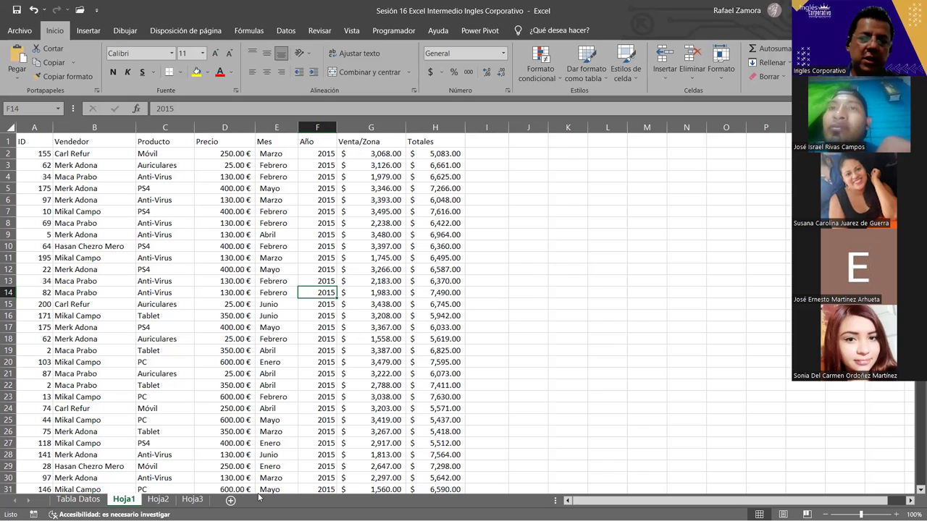
# - Add a new sheet Hoja4 after Hoja3 and fill A1:A6 with the months Enero to Junio
pyautogui.click(230, 500)
pyautogui.moveTo(163, 501); pyautogui.dragTo(248, 499)
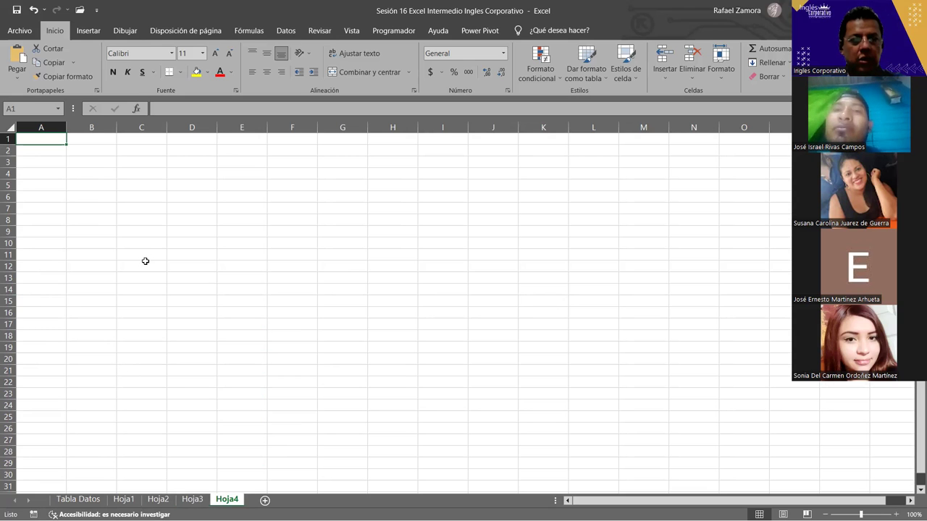
pyautogui.keyDown('ctrl'); pyautogui.scroll(2, 146, 261); pyautogui.keyUp('ctrl')
pyautogui.keyDown('ctrl'); pyautogui.scroll(1, 146, 261); pyautogui.keyUp('ctrl')
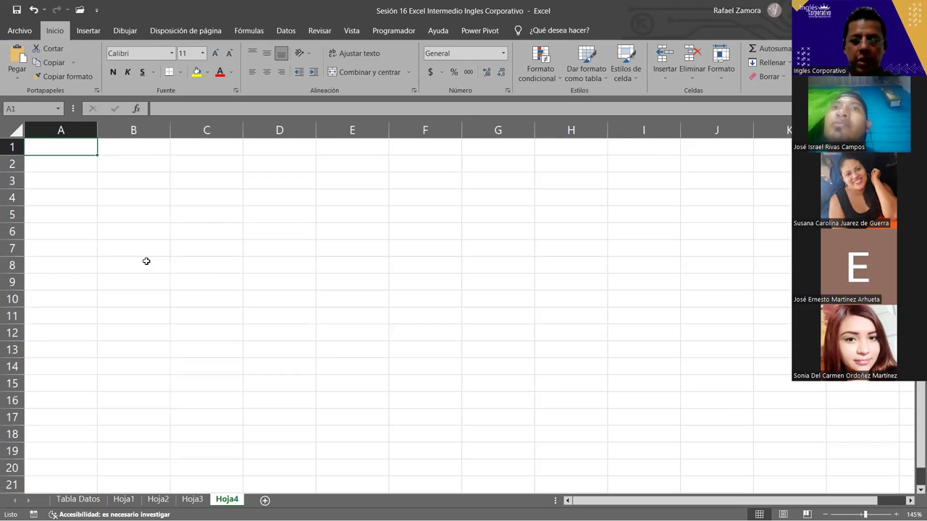
pyautogui.write('Enero')
pyautogui.press('Return')
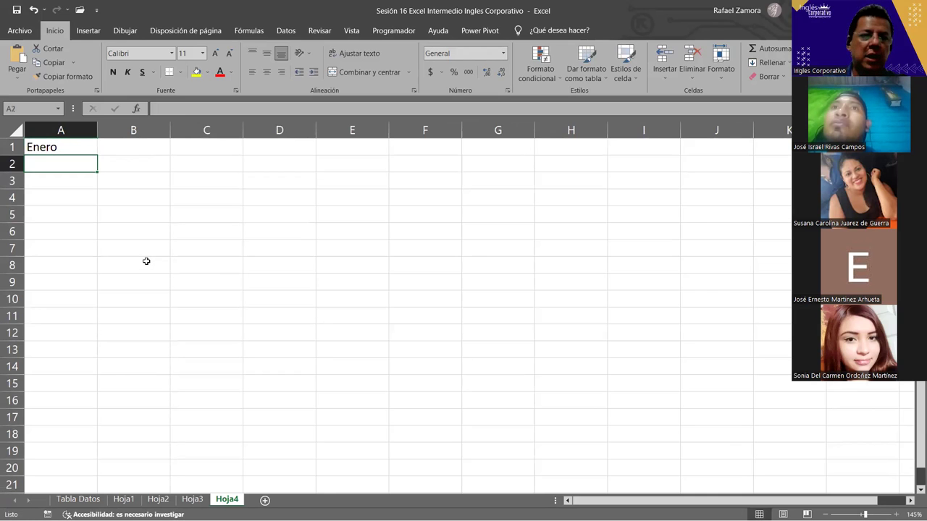
pyautogui.click(66, 147)
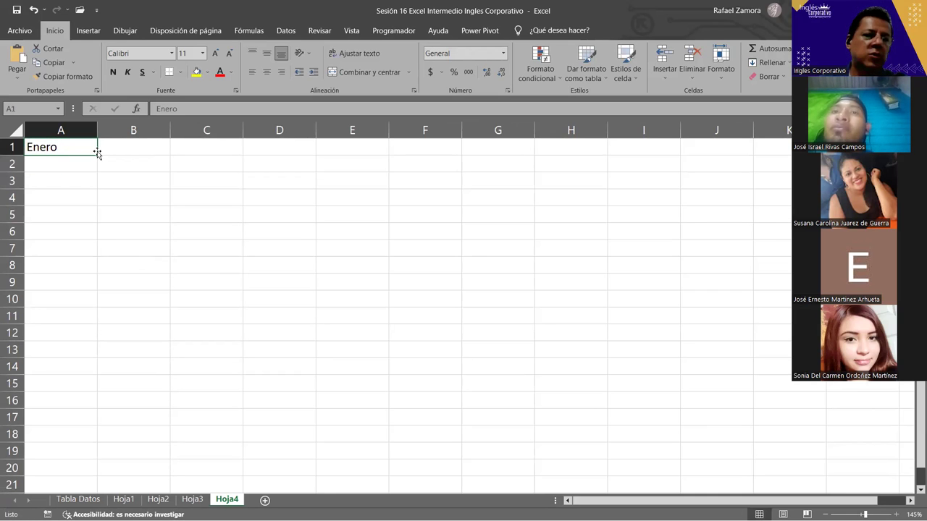
pyautogui.moveTo(97, 156); pyautogui.dragTo(93, 240)
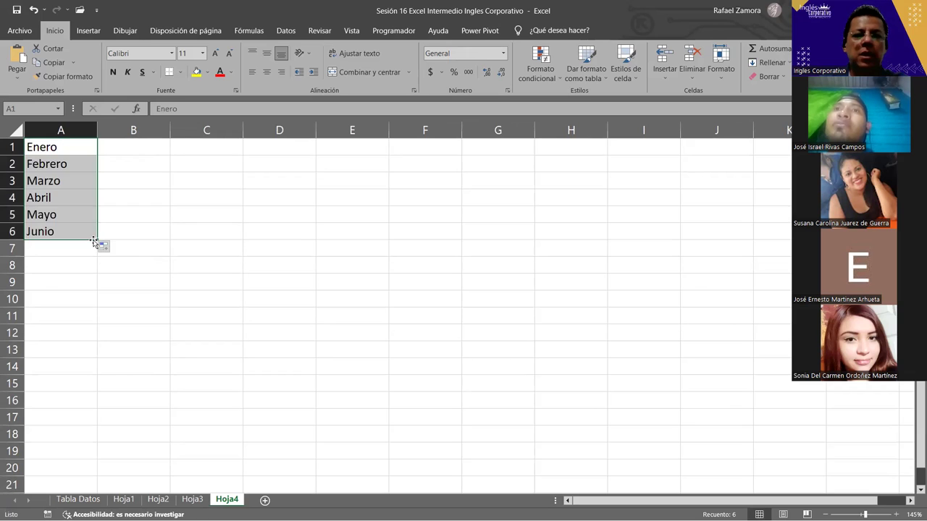
# - Enter =ALEATORIO.ENTRE(2000,5000) in B1
pyautogui.click(109, 145)
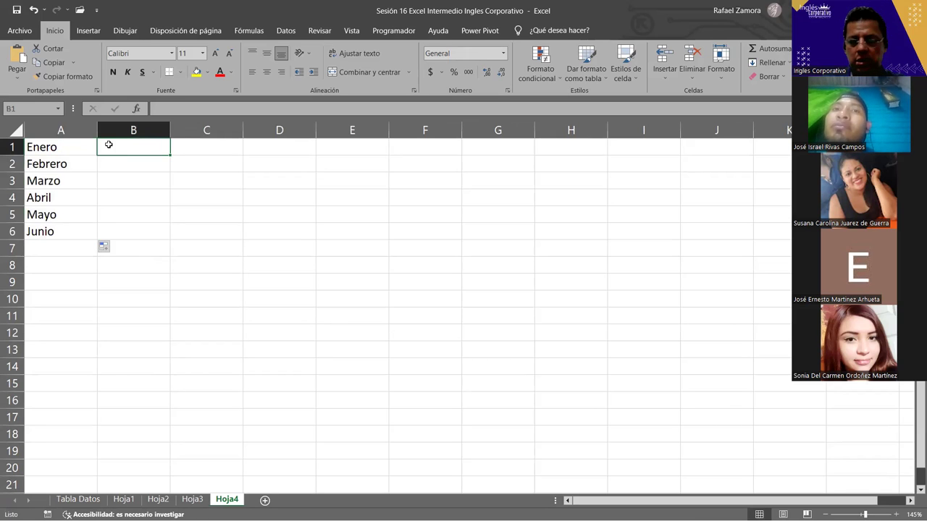
pyautogui.write(')')
pyautogui.press('BackSpace')
pyautogui.write('=a')
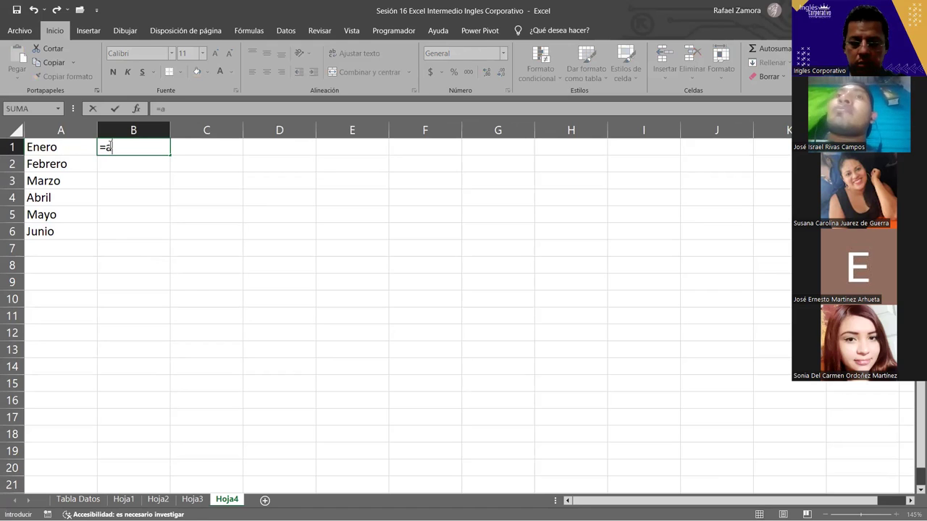
pyautogui.write('leatorio.entre(')
pyautogui.press('Down')
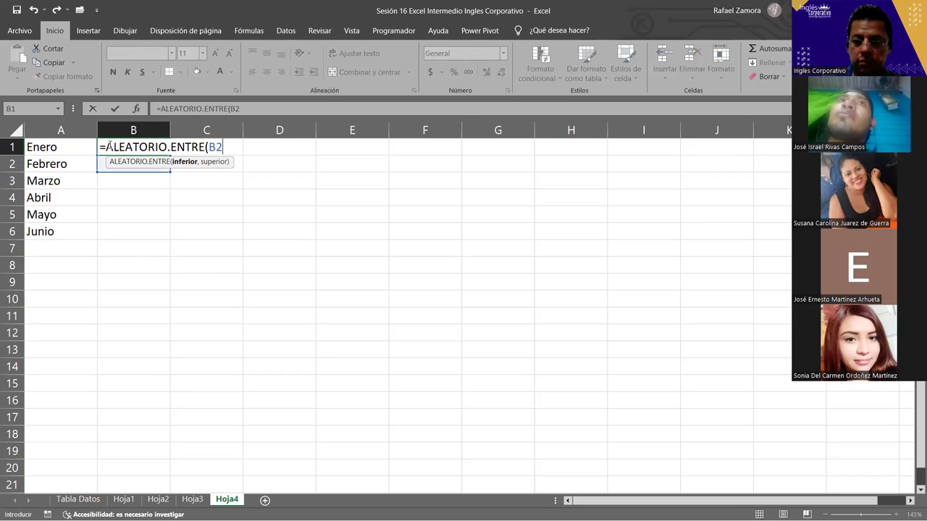
pyautogui.write('2000,5000')
pyautogui.hotkey('ctrl', 'Return')
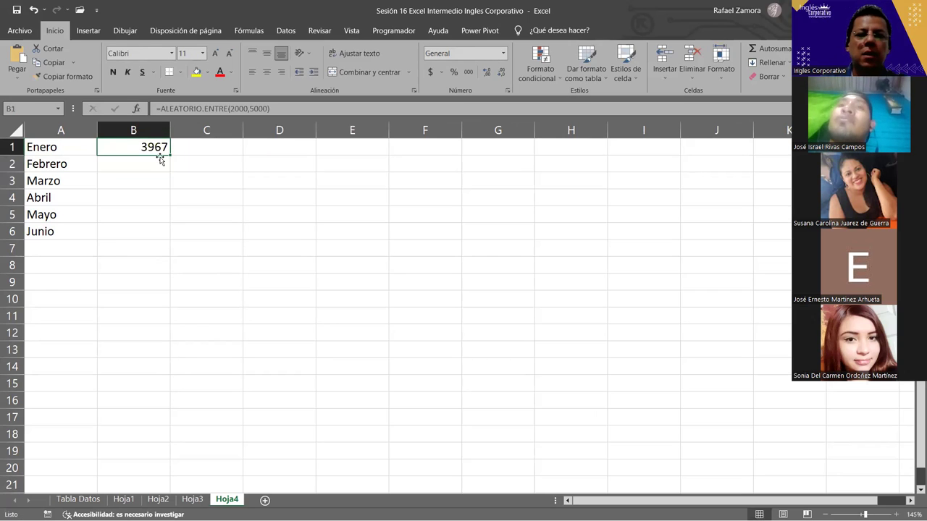
# - Format B1 as currency, fill it down to B6, and put All Borders on A1:B6
pyautogui.click(432, 72)
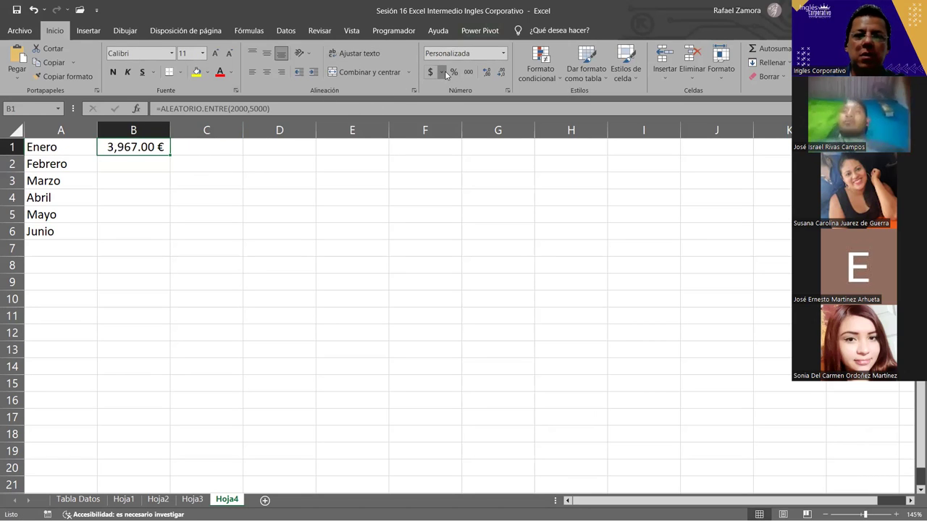
pyautogui.moveTo(173, 154); pyautogui.dragTo(168, 232)
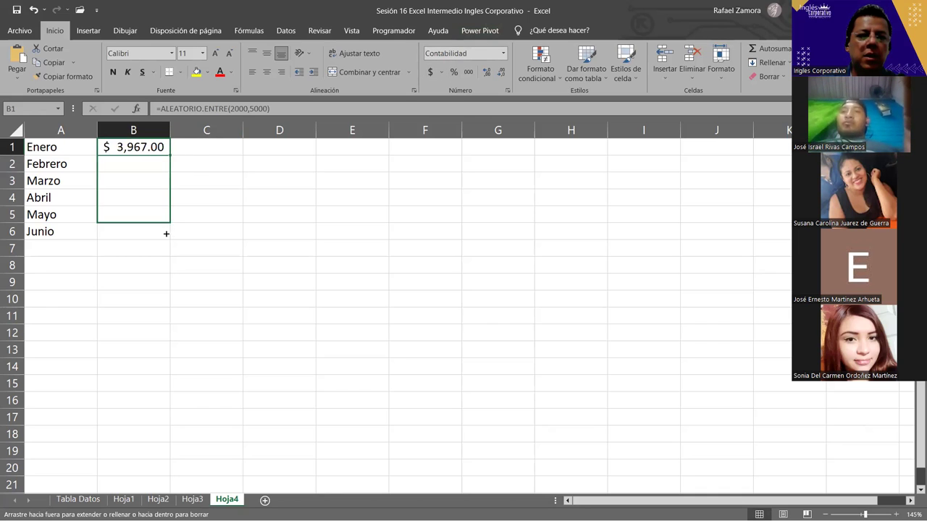
pyautogui.click(242, 209)
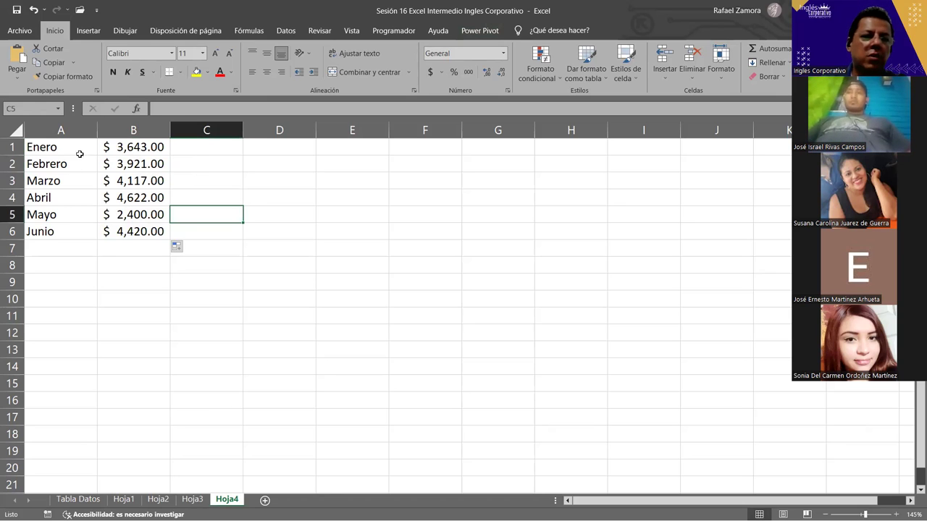
pyautogui.moveTo(79, 153); pyautogui.dragTo(123, 232)
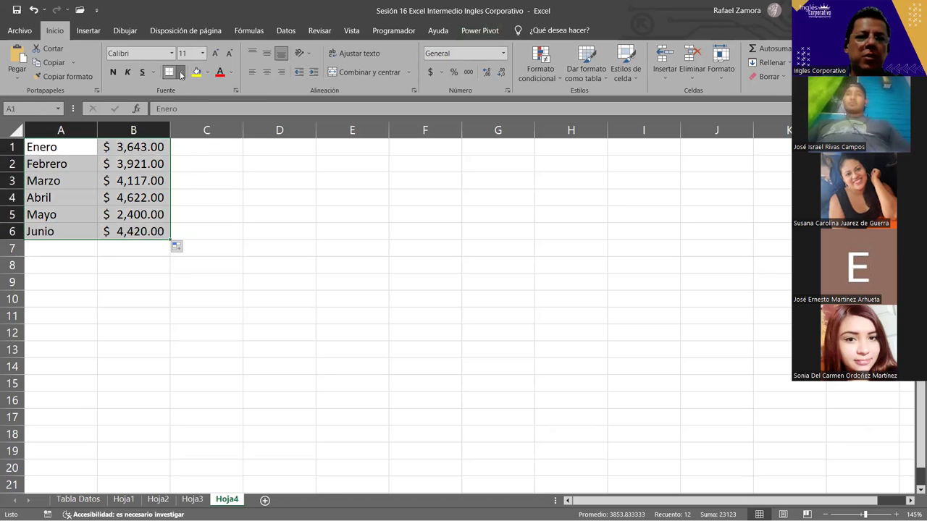
pyautogui.click(181, 73)
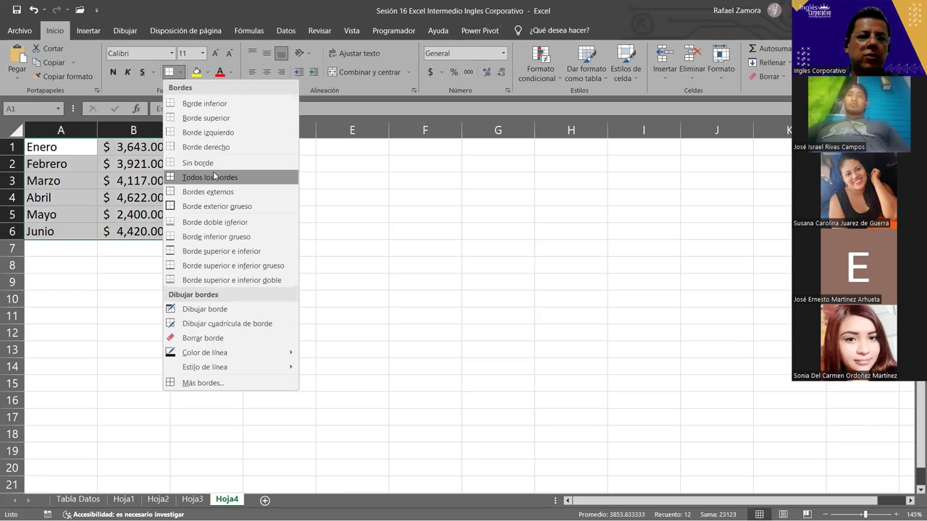
pyautogui.click(9, 146)
# - Insert a blank row above the table and enter the header Mes in A1
pyautogui.hotkey('ctrl', '+')
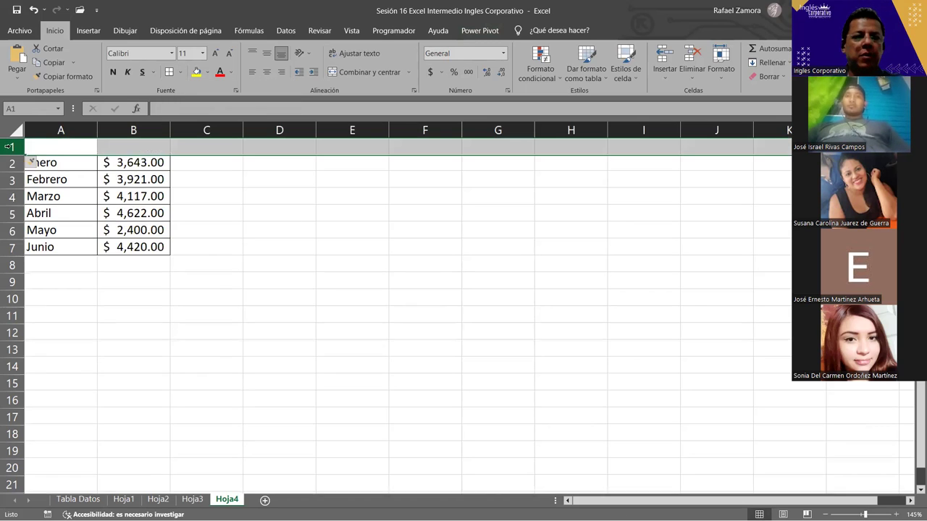
pyautogui.click(59, 145)
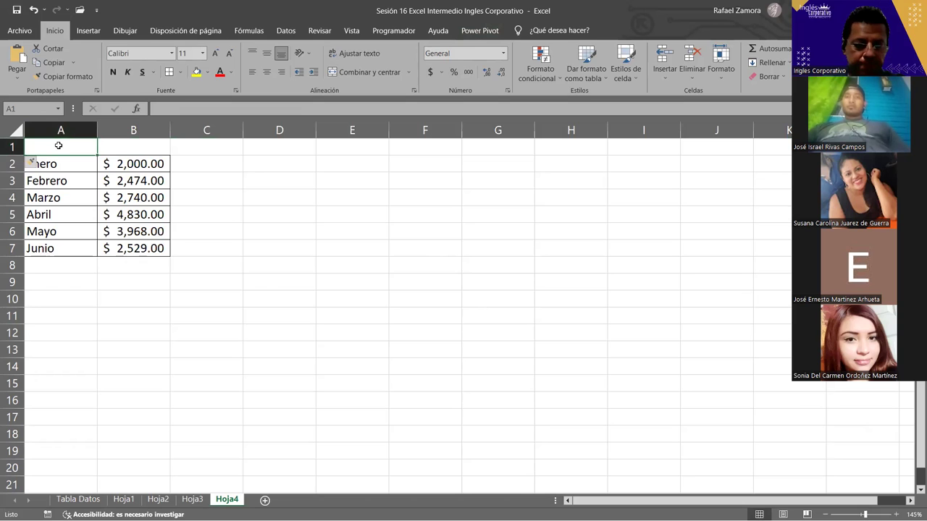
pyautogui.write('Mes')
pyautogui.press('Tab')
# - Enter Ventas in B1, then centre the Mes and Ventas headers and fill them light green
pyautogui.write('Ventas')
pyautogui.press('Return')
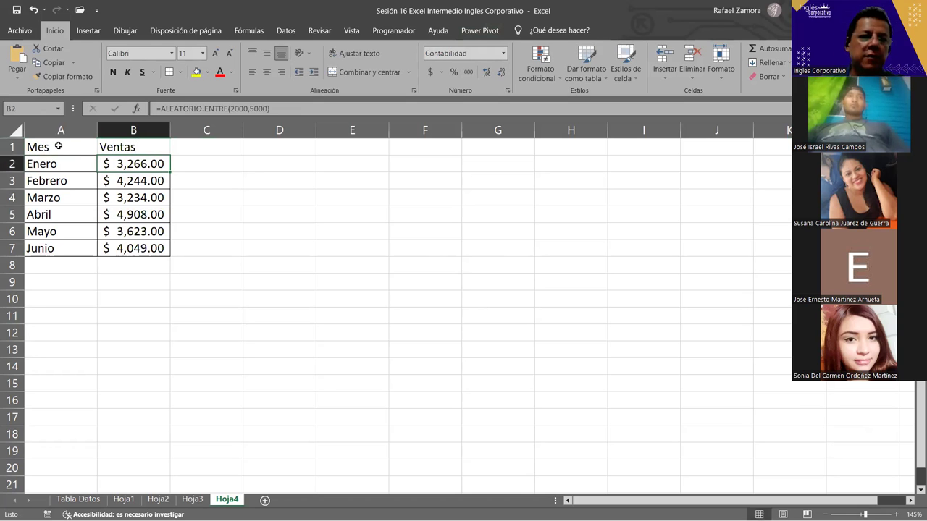
pyautogui.moveTo(58, 145); pyautogui.dragTo(115, 146)
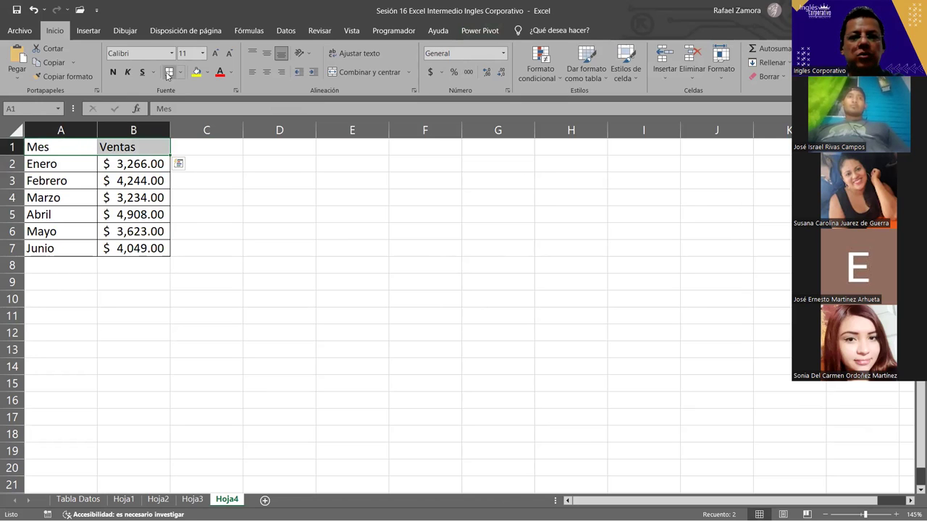
pyautogui.click(267, 71)
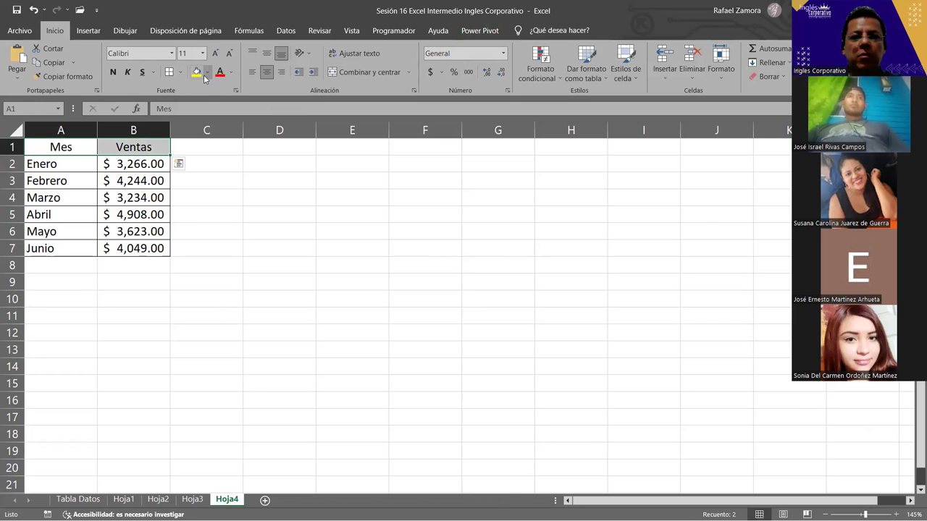
pyautogui.click(207, 75)
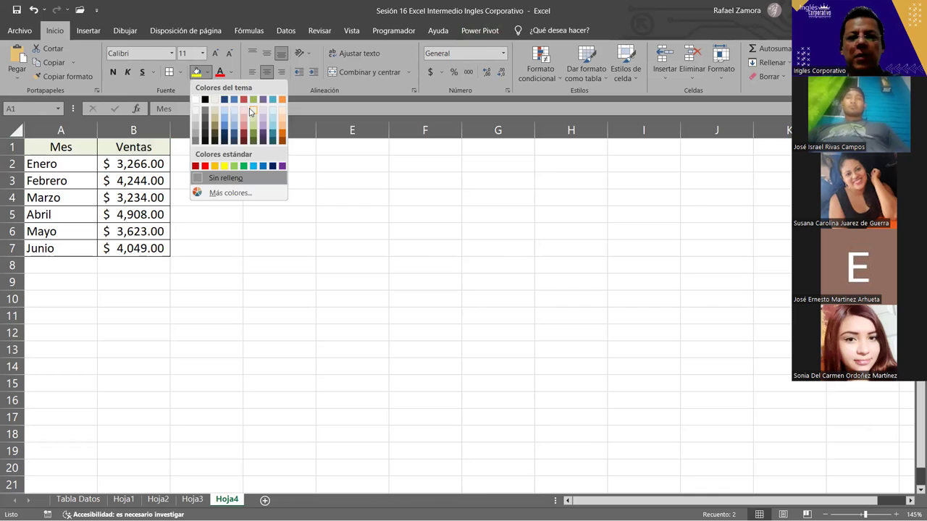
pyautogui.click(250, 110)
pyautogui.click(269, 194)
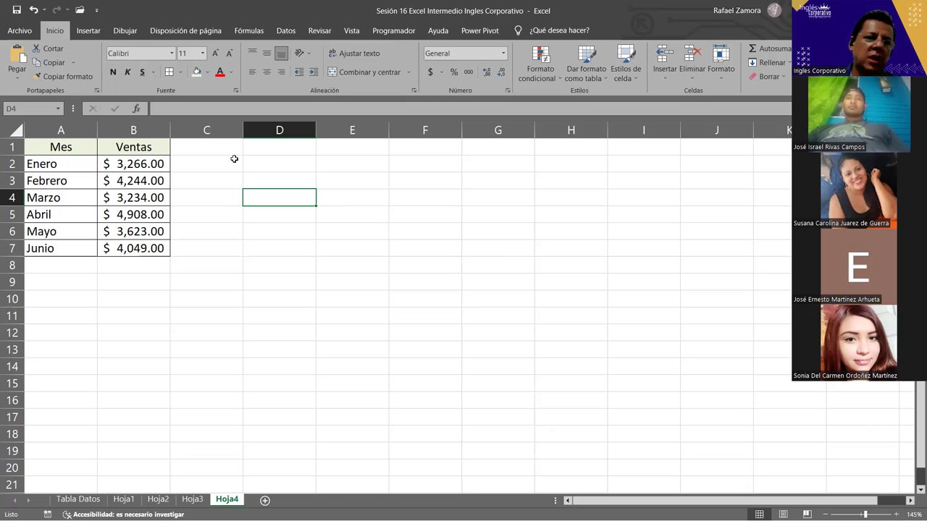
pyautogui.click(165, 152)
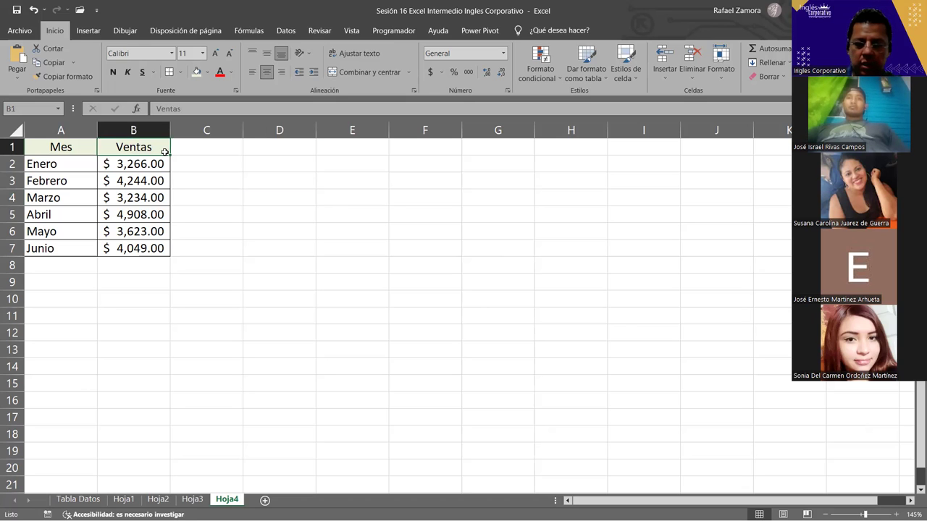
pyautogui.write('20')
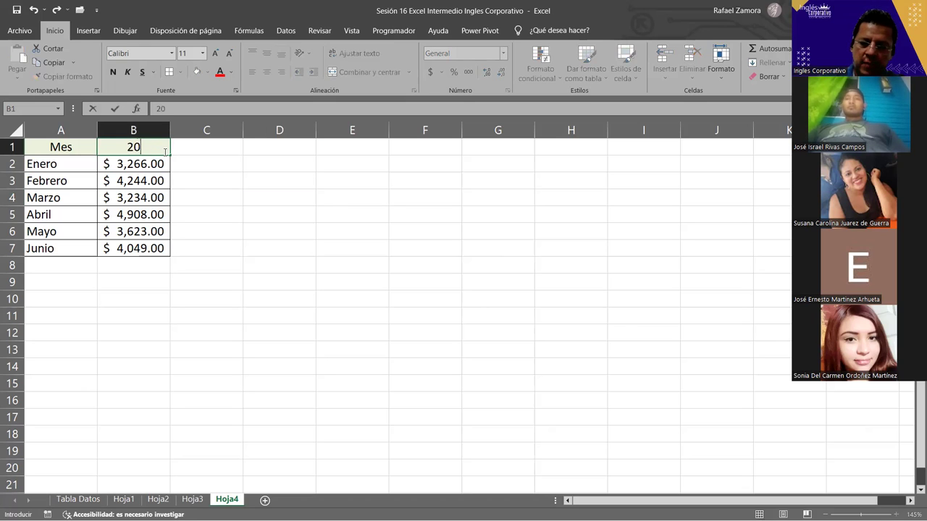
pyautogui.write('10')
pyautogui.click(165, 216)
pyautogui.moveTo(158, 150)
pyautogui.mouseDown()
pyautogui.moveTo(163, 249)
pyautogui.moveTo(293, 247)
pyautogui.mouseUp()
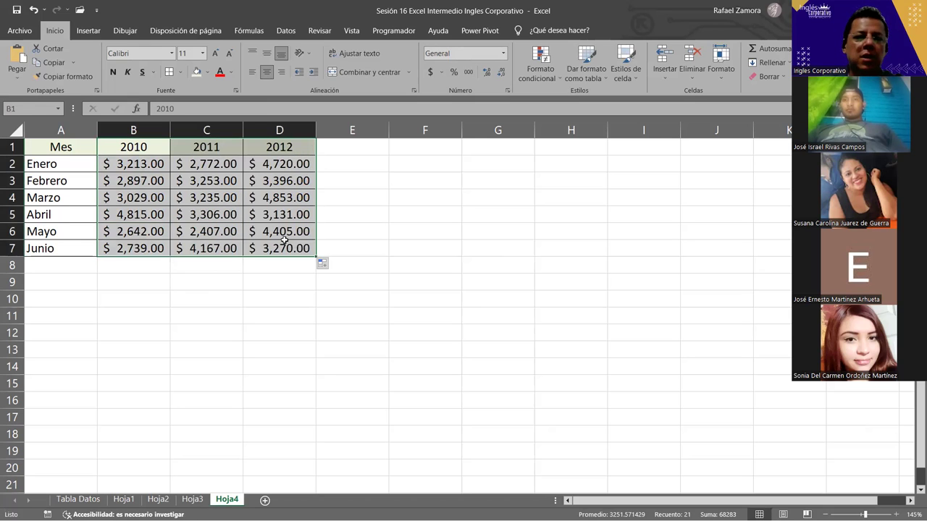
pyautogui.click(272, 202)
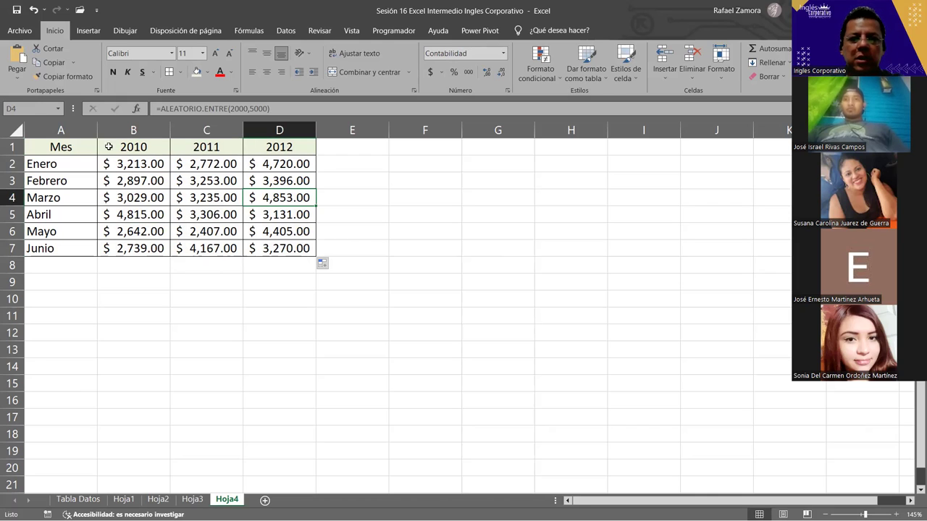
pyautogui.click(124, 147)
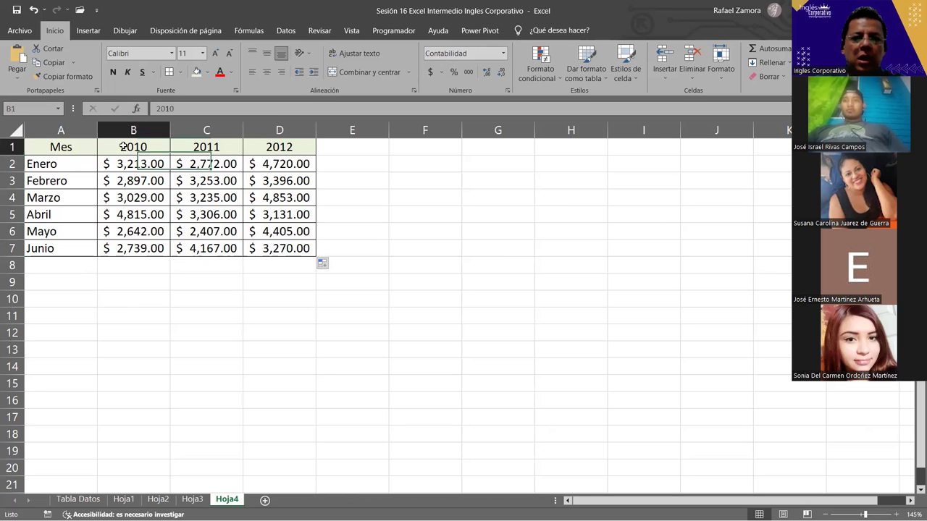
pyautogui.moveTo(124, 147)
pyautogui.mouseDown()
pyautogui.moveTo(131, 248)
pyautogui.moveTo(330, 149)
pyautogui.moveTo(295, 147)
pyautogui.mouseUp()
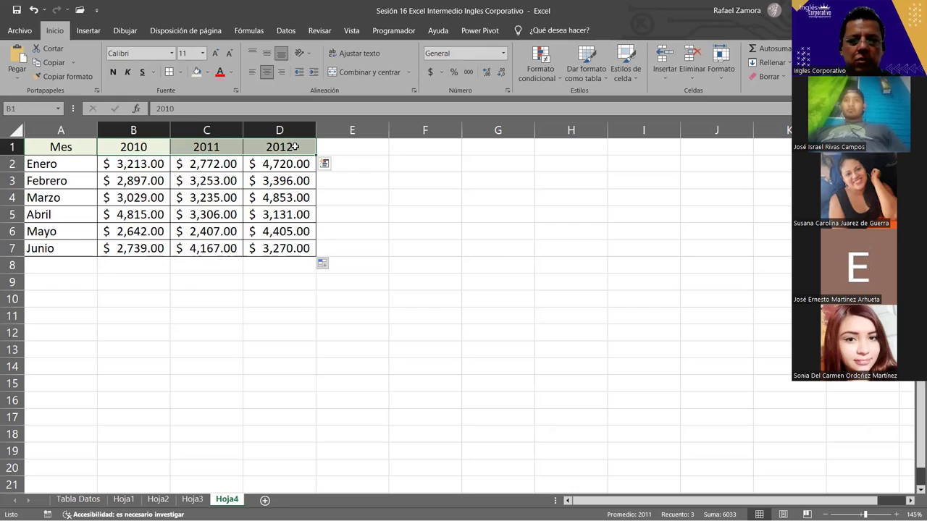
pyautogui.click(340, 333)
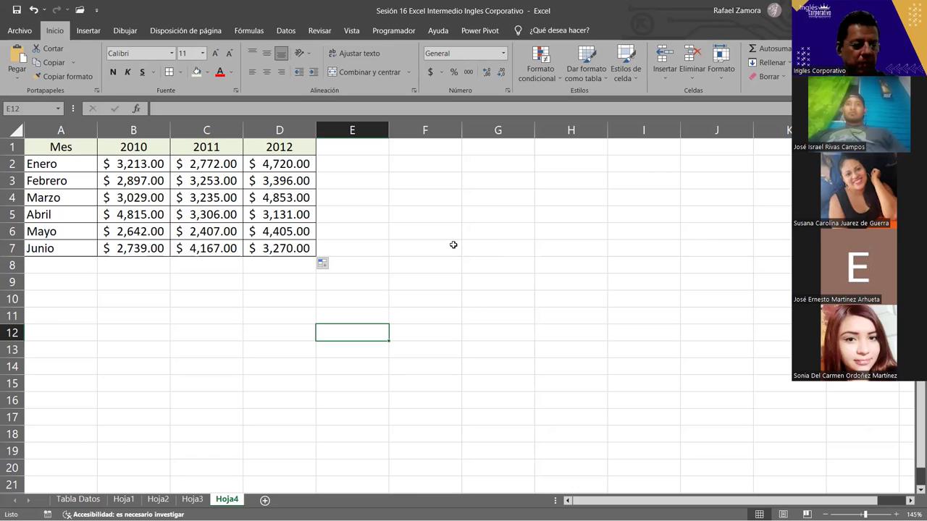
pyautogui.click(187, 181)
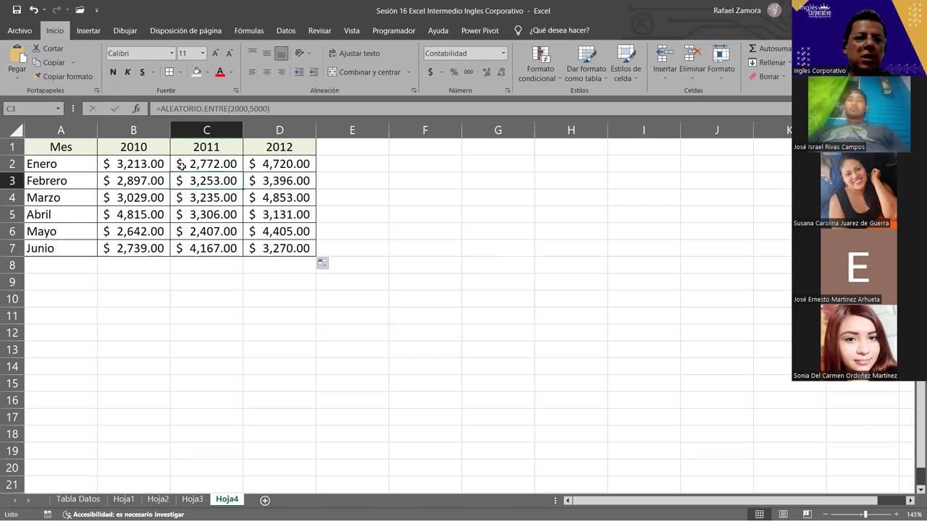
pyautogui.click(180, 165)
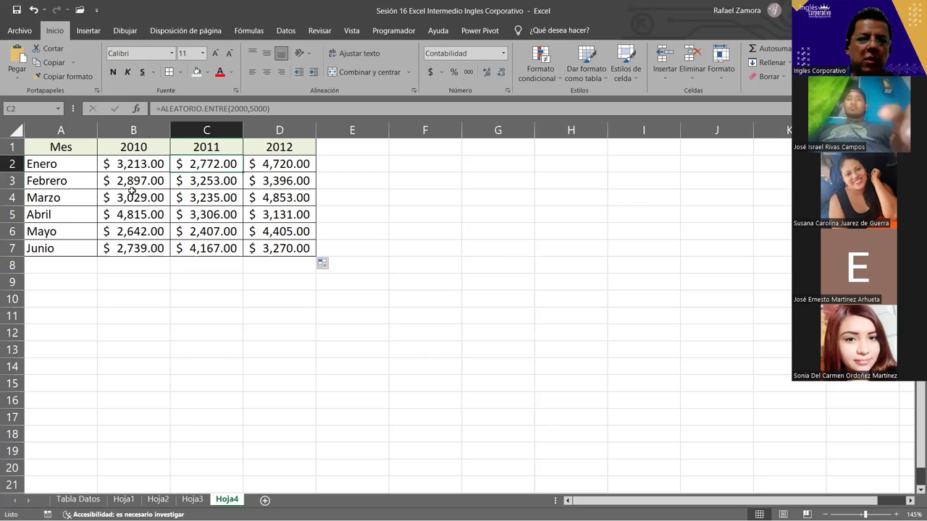
pyautogui.click(122, 165)
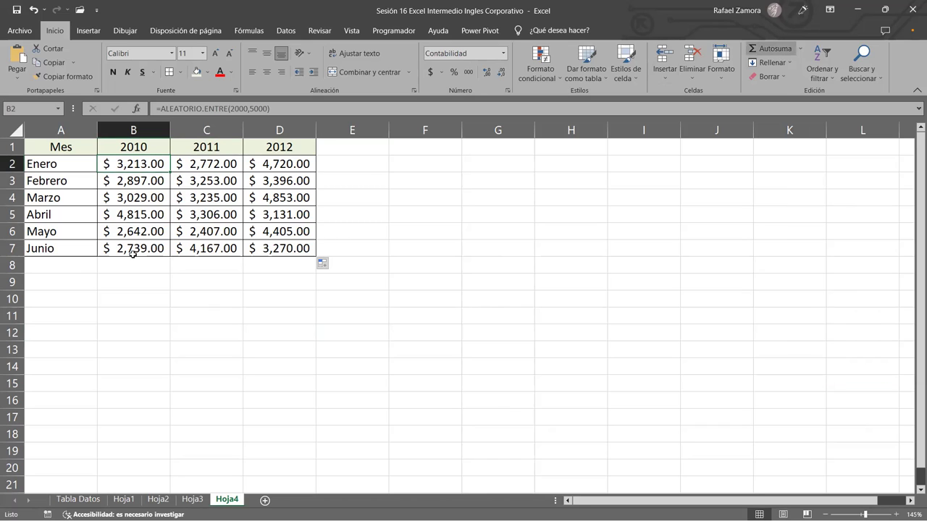
# - Give the header row A1:D1 (Mes to 2012) a blue fill and bold text
pyautogui.click(127, 234)
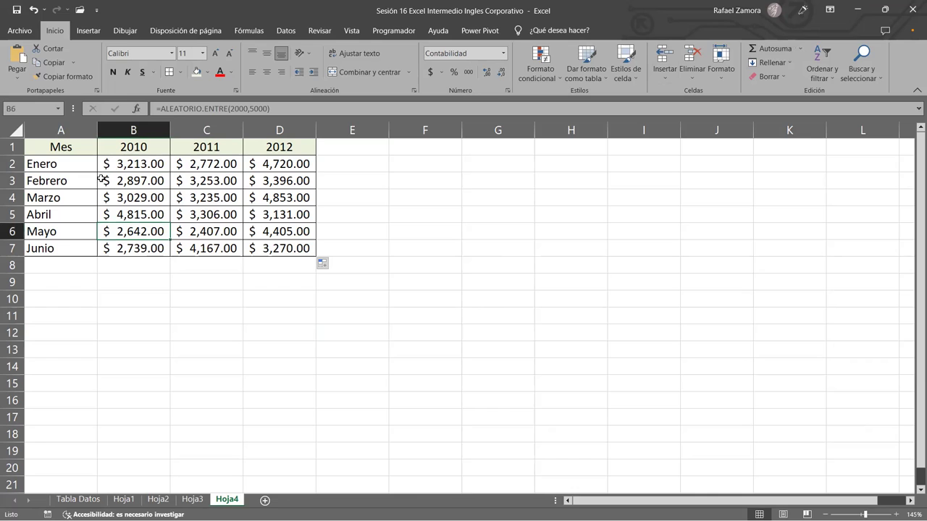
pyautogui.moveTo(44, 147); pyautogui.dragTo(286, 147)
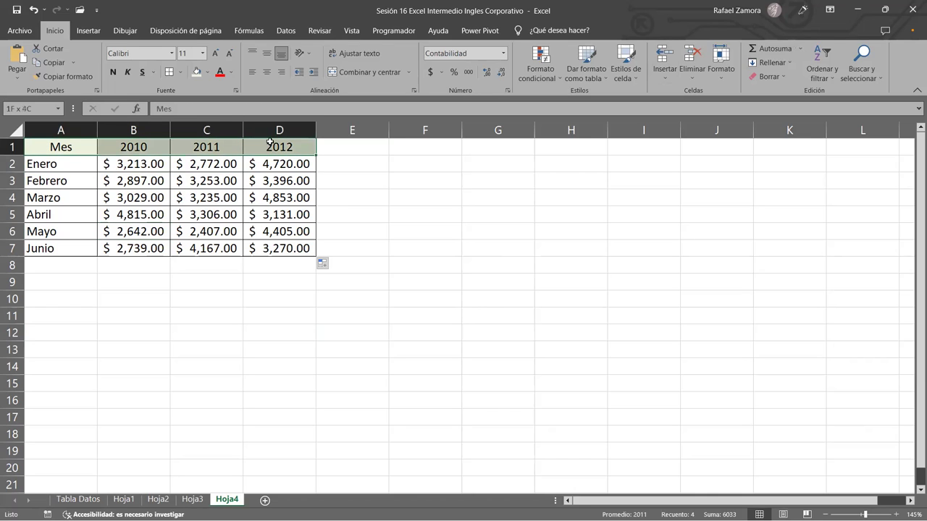
pyautogui.click(208, 72)
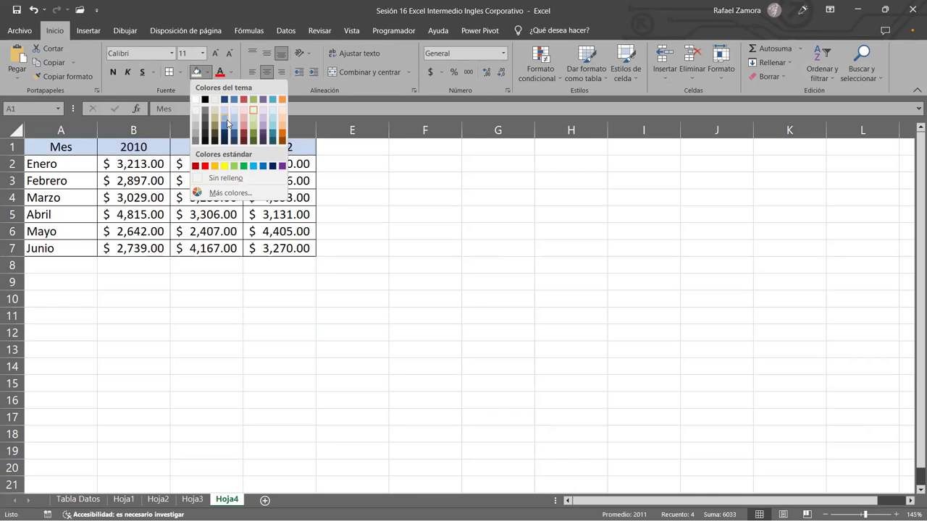
pyautogui.click(229, 122)
pyautogui.hotkey('ctrl', 'n')
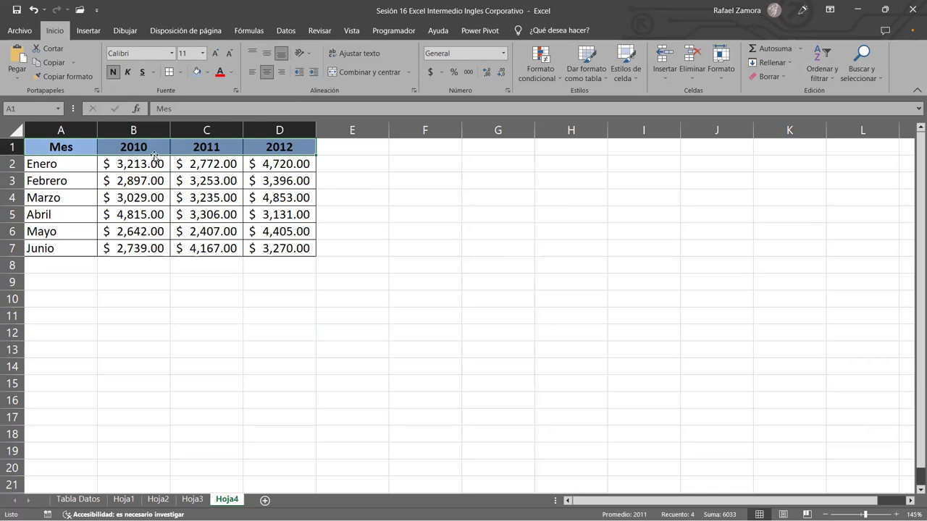
# - Shade the Febrero, Abril and Junio rows light blue
pyautogui.moveTo(82, 181); pyautogui.dragTo(273, 181)
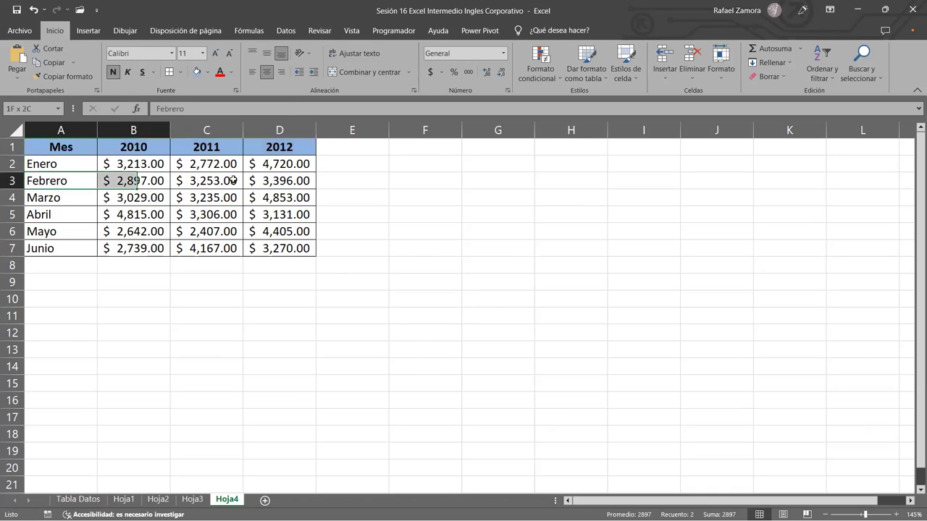
pyautogui.click(208, 72)
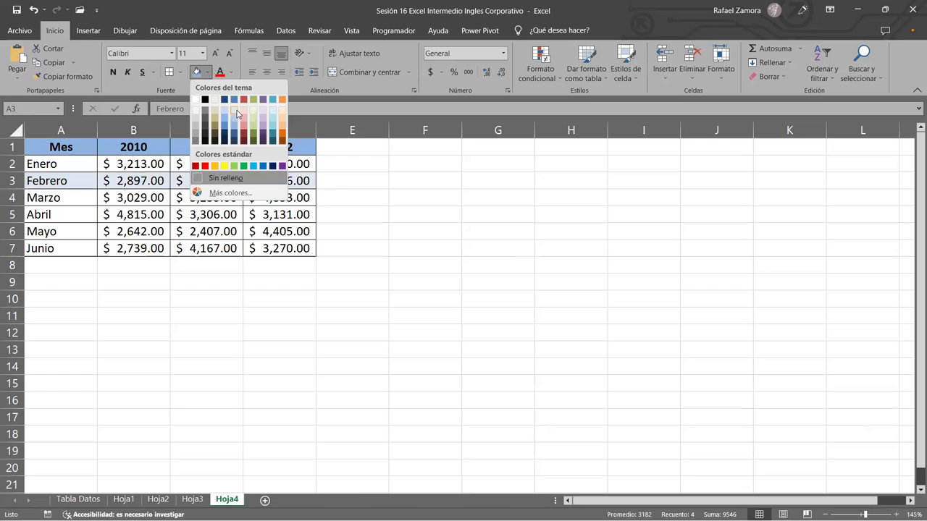
pyautogui.click(236, 111)
pyautogui.moveTo(65, 214); pyautogui.dragTo(279, 215)
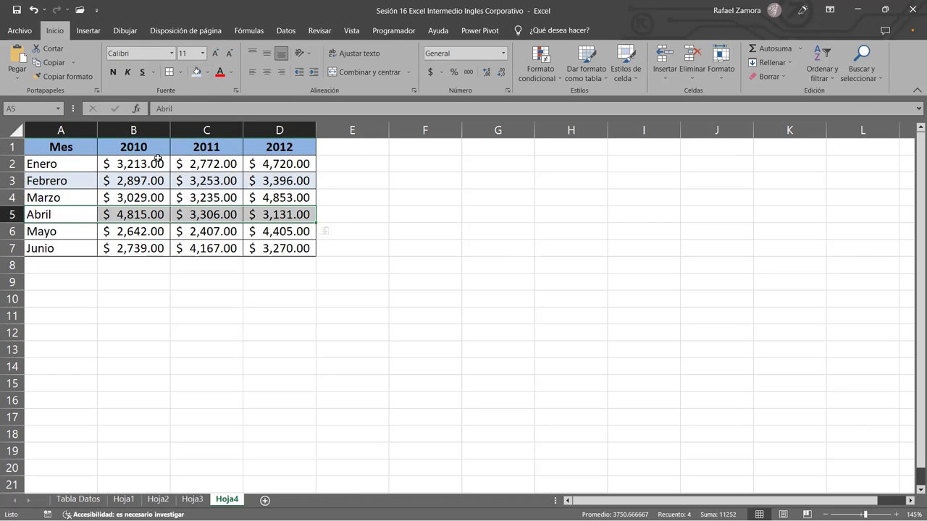
pyautogui.click(197, 71)
pyautogui.moveTo(65, 249); pyautogui.dragTo(272, 248)
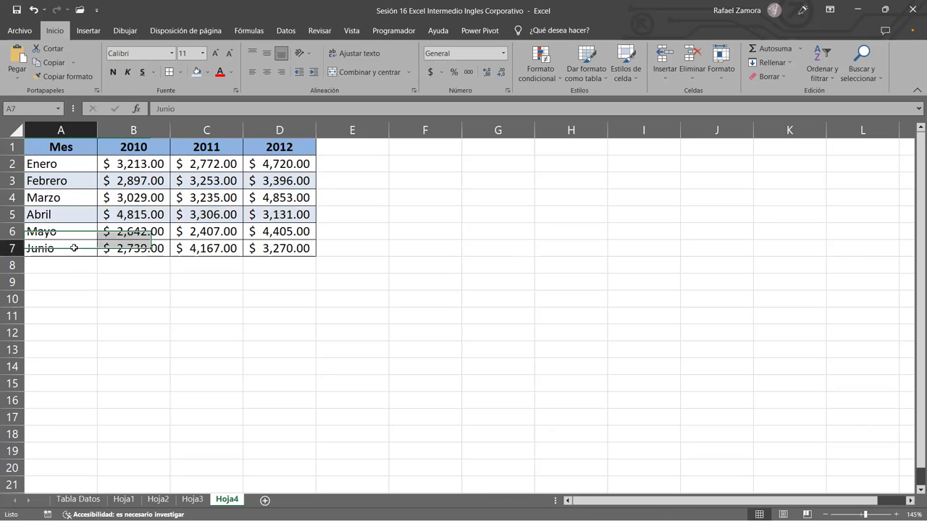
pyautogui.click(196, 72)
pyautogui.click(290, 265)
pyautogui.click(301, 326)
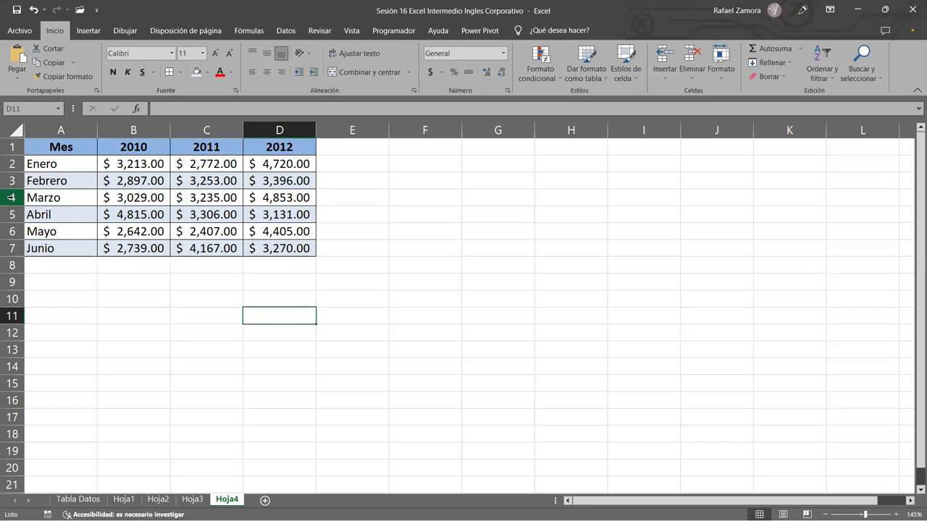
# - Insert a blank row above Marzo using the row's Insertar command, then undo it
pyautogui.click(11, 197)
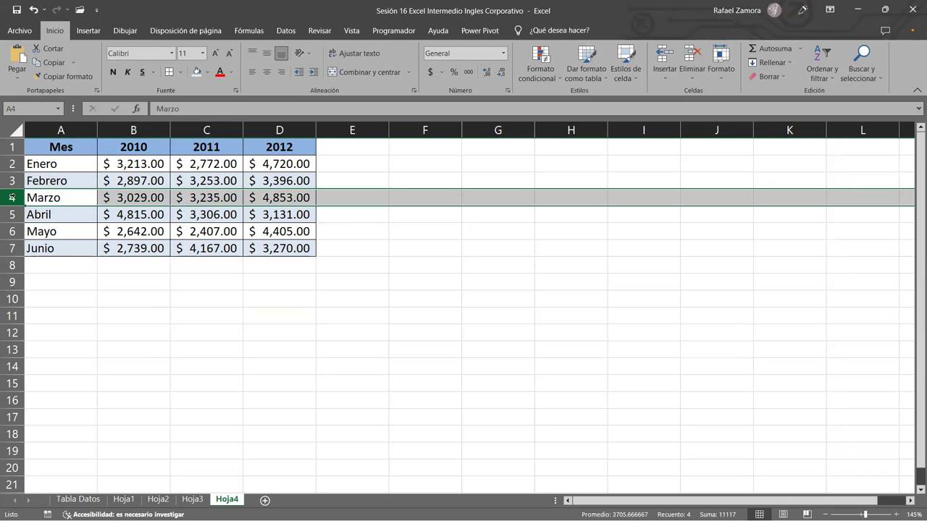
pyautogui.rightClick(11, 197)
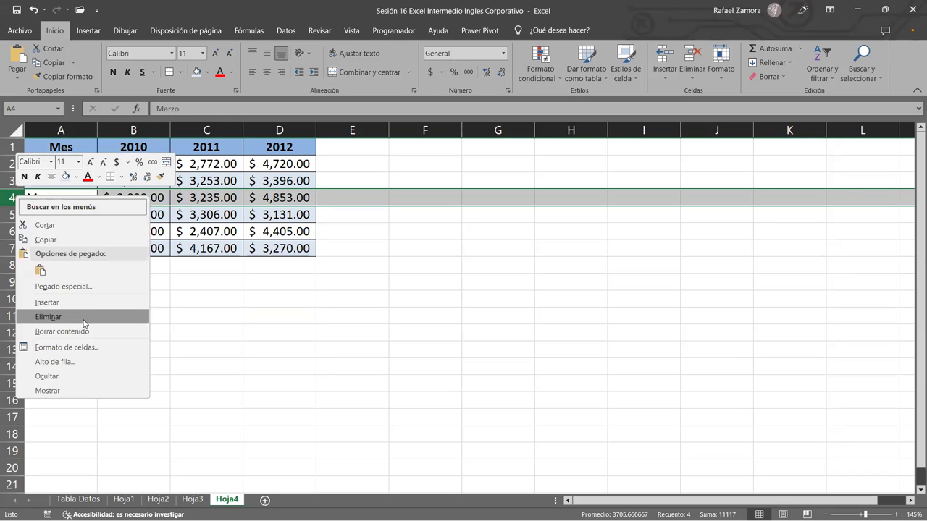
pyautogui.click(73, 303)
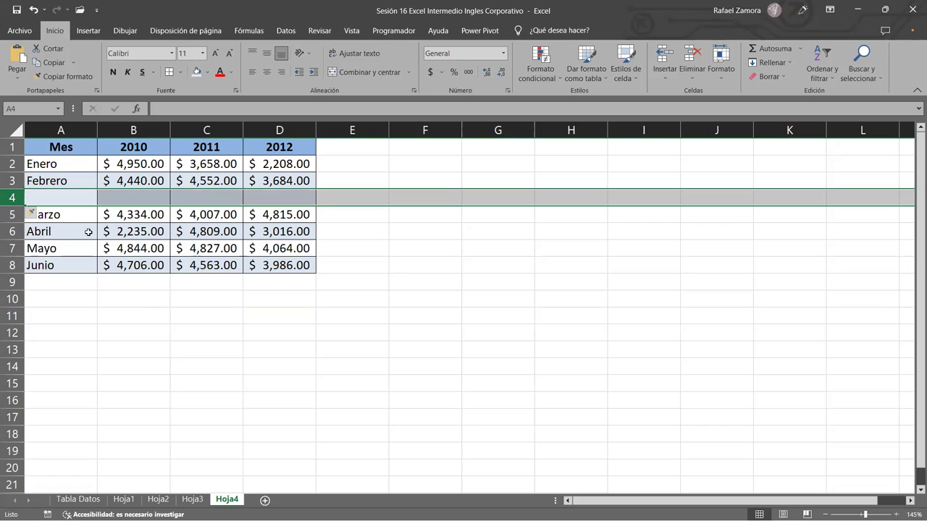
pyautogui.click(74, 198)
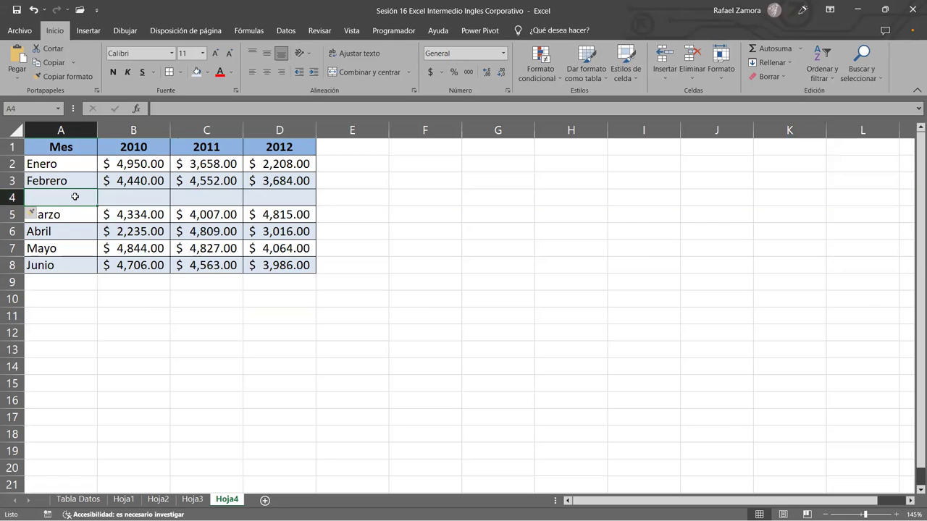
pyautogui.hotkey('ctrl', 'z')
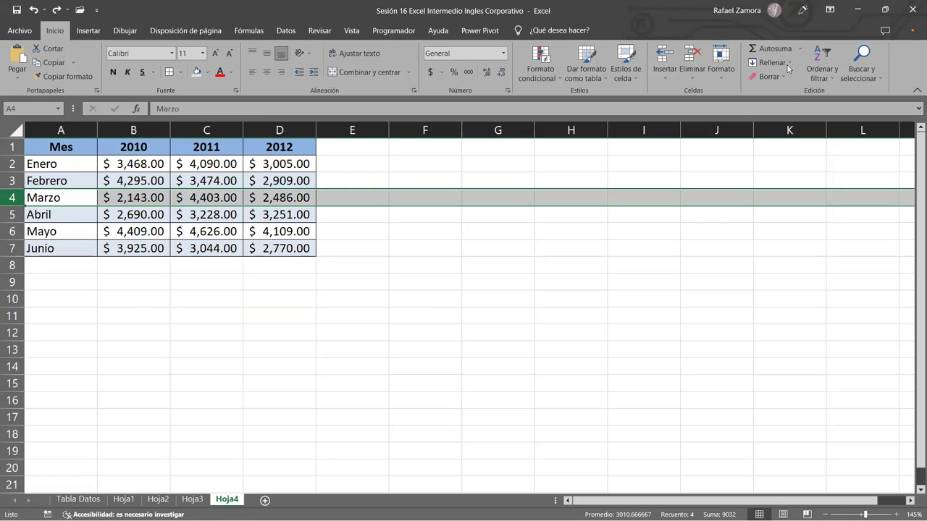
# - Insert a sheet row above Marzo with Insertar filas de hoja, then undo it
pyautogui.click(670, 75)
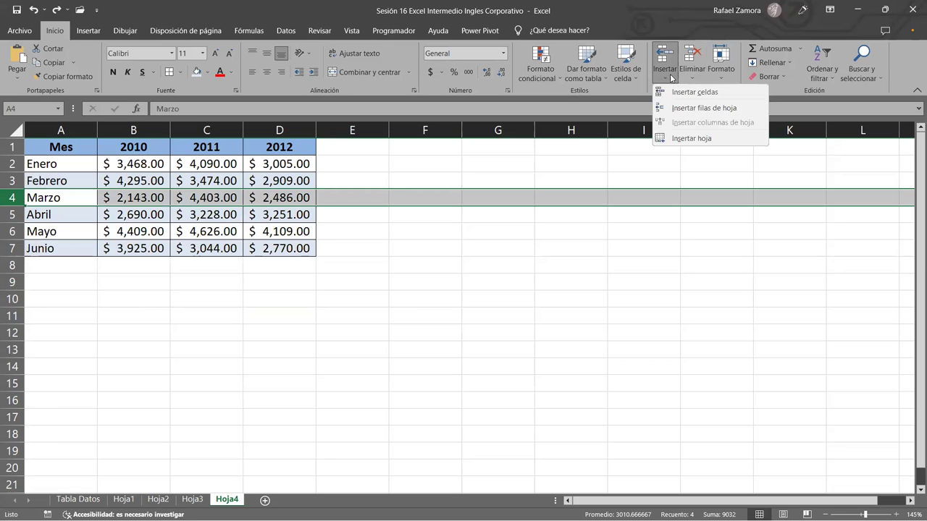
pyautogui.press('Return')
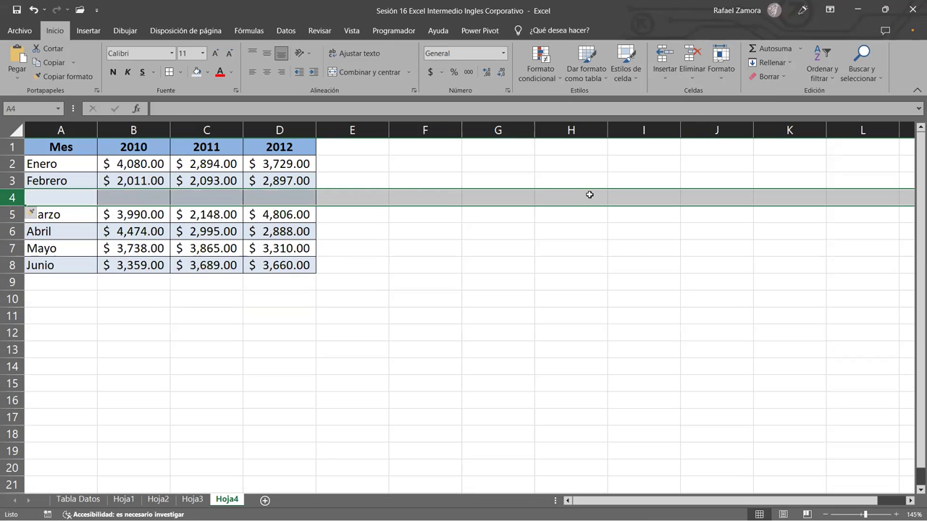
pyautogui.click(441, 229)
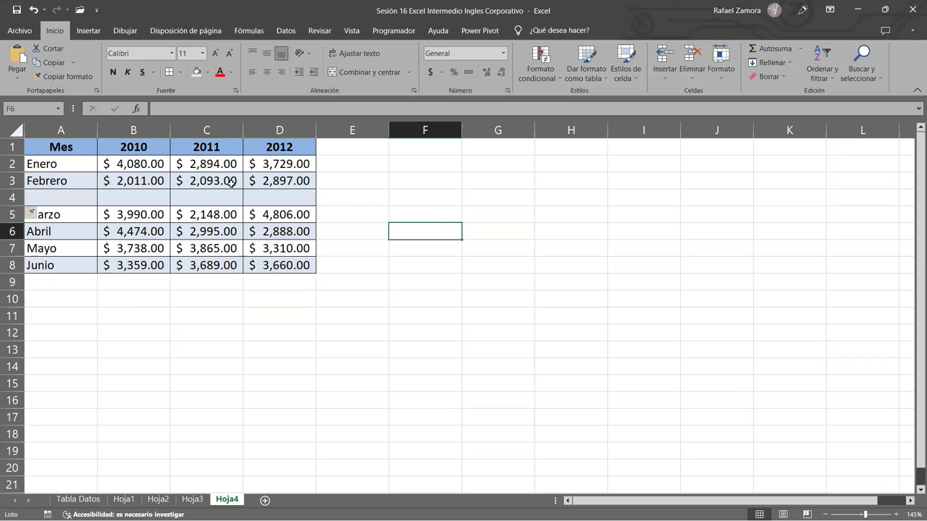
pyautogui.hotkey('ctrl', 'z')
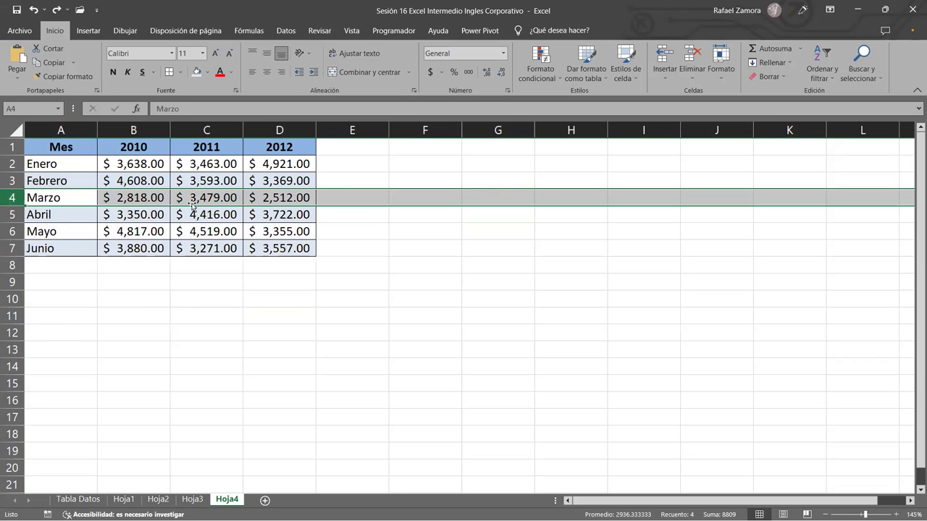
# - Insert an empty row above Abril with Ctrl++
pyautogui.click(9, 214)
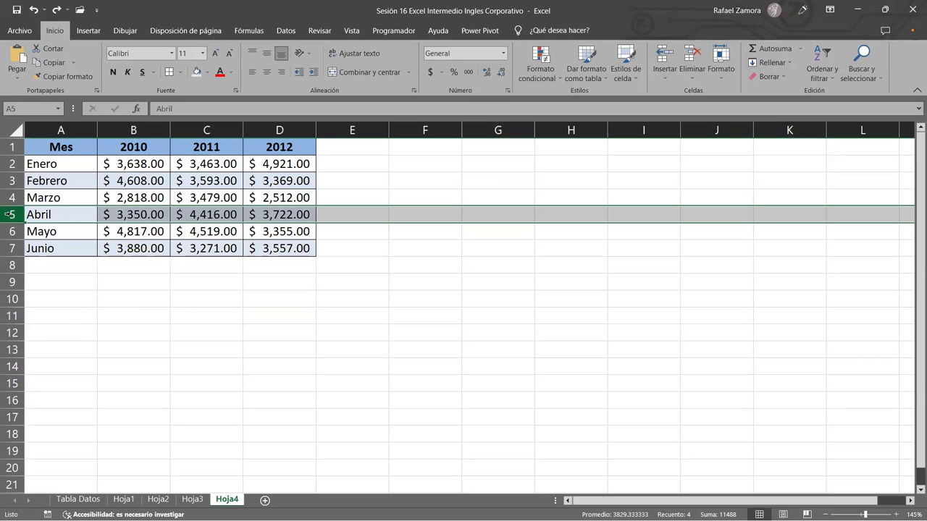
pyautogui.hotkey('ctrl', '+')
pyautogui.click(210, 297)
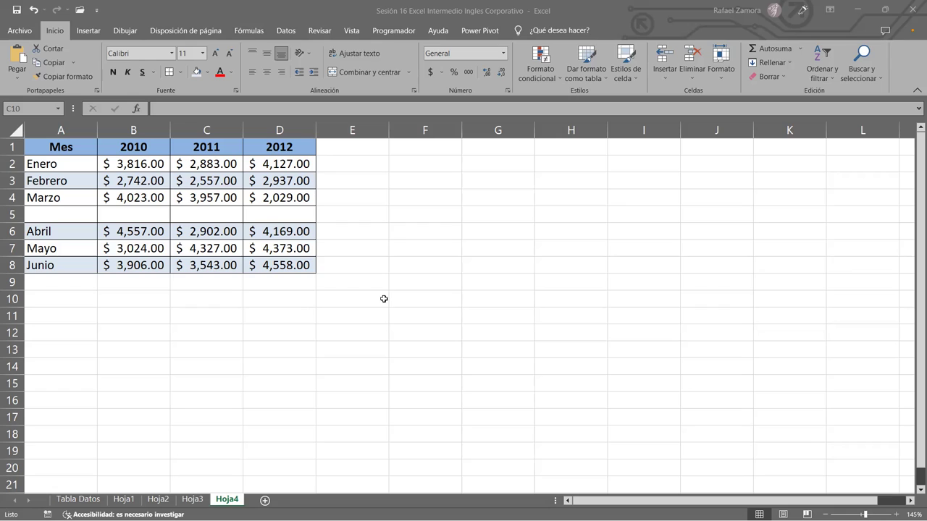
# - Remove the blank row inserted above Abril so the table is compact again
pyautogui.press('F5')
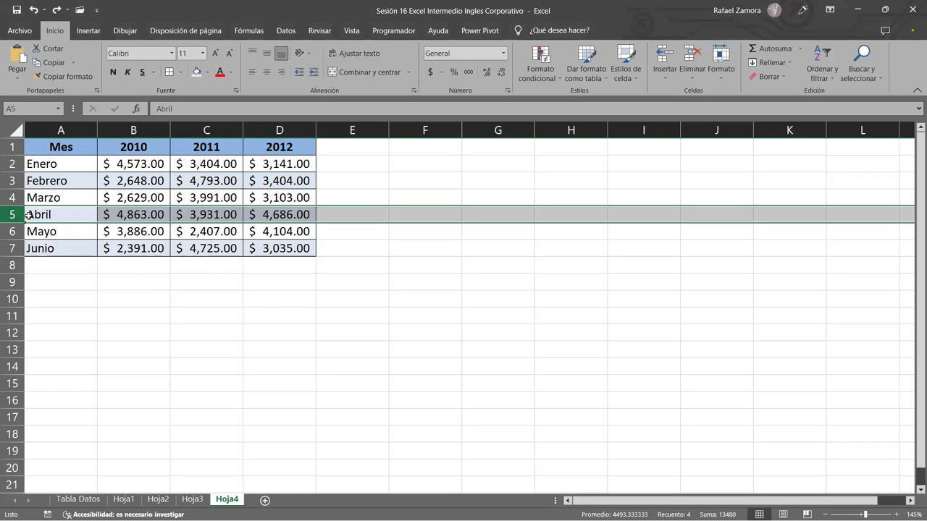
pyautogui.hotkey('ctrl', '+')
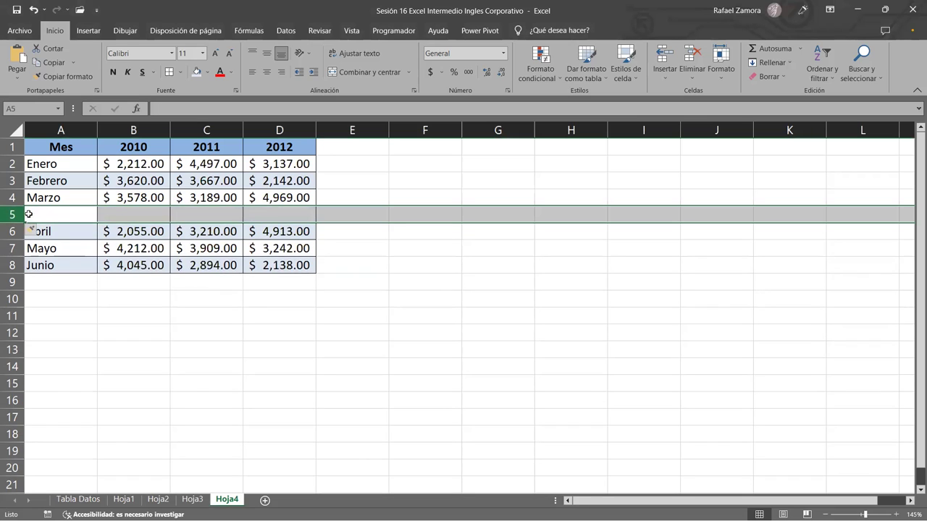
pyautogui.click(182, 291)
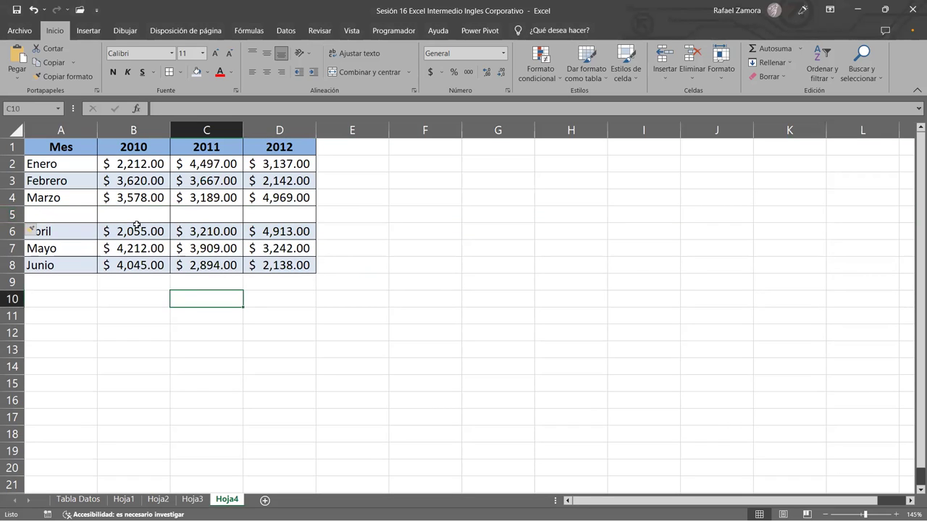
pyautogui.moveTo(51, 215); pyautogui.dragTo(302, 217)
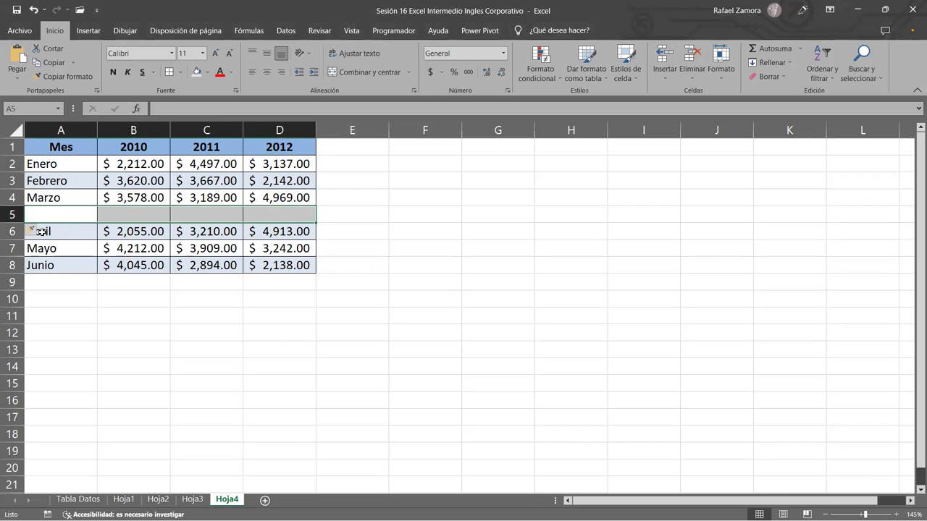
pyautogui.hotkey('ctrl', 'z')
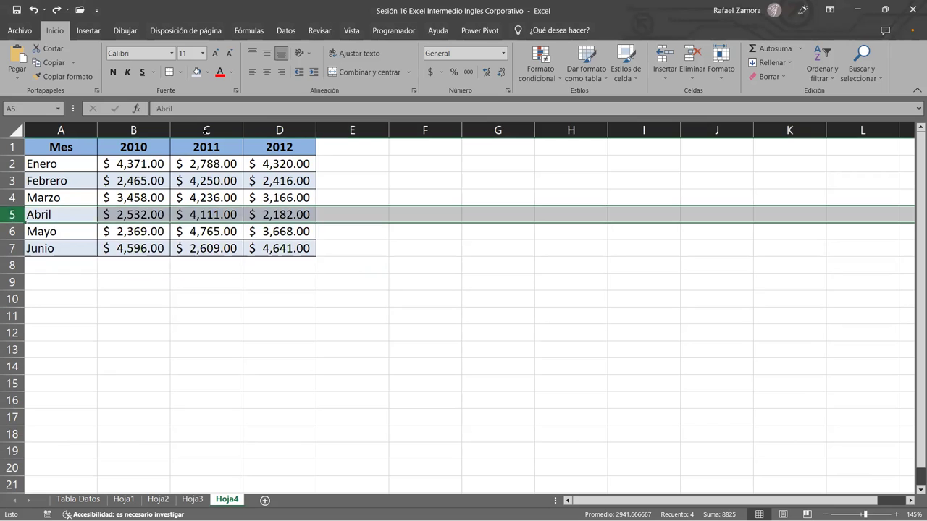
# - Insert an empty column C, undo it, and select cell B4 to check its formula
pyautogui.click(206, 129)
pyautogui.hotkey('ctrl', '+')
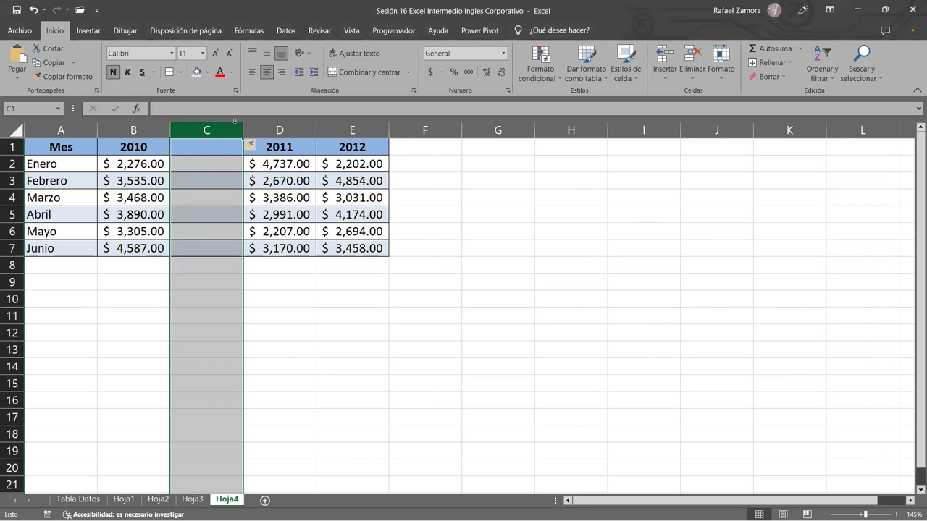
pyautogui.hotkey('ctrl', 'z')
pyautogui.click(364, 206)
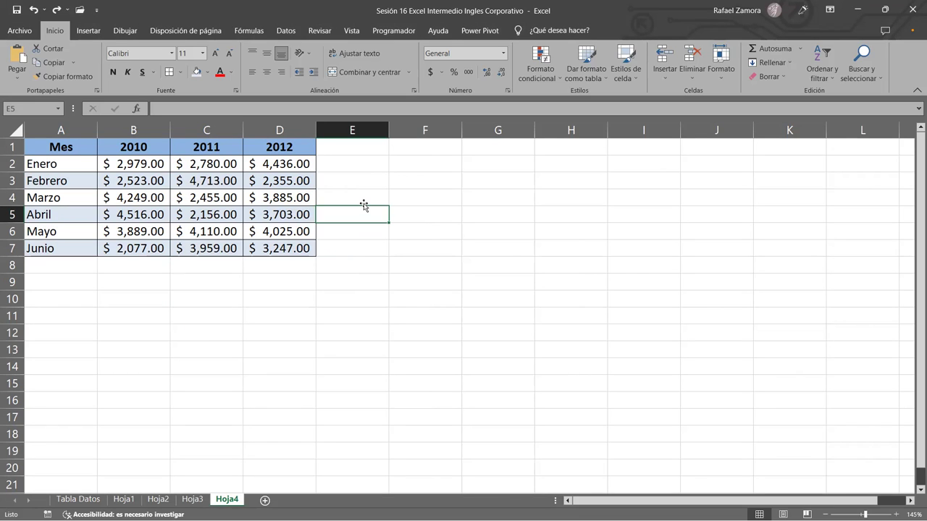
pyautogui.click(108, 199)
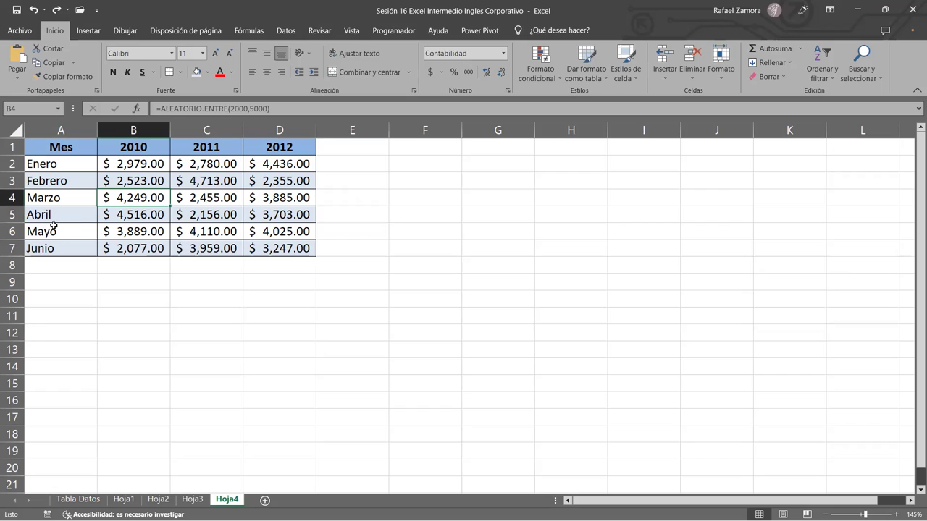
pyautogui.click(117, 185)
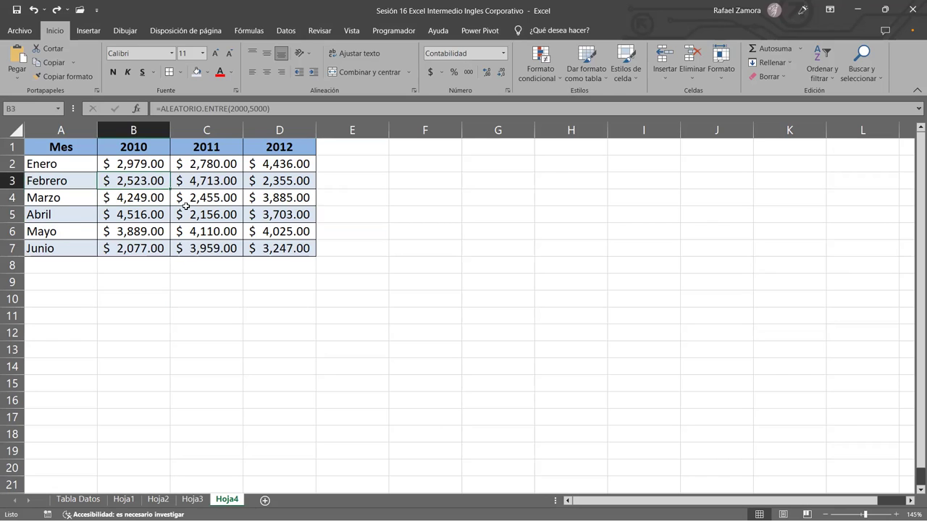
pyautogui.click(103, 33)
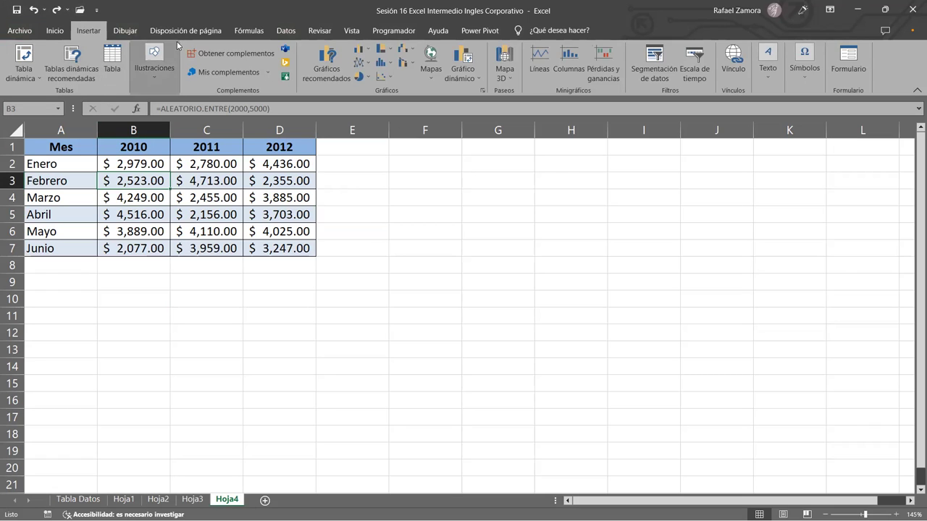
pyautogui.click(56, 32)
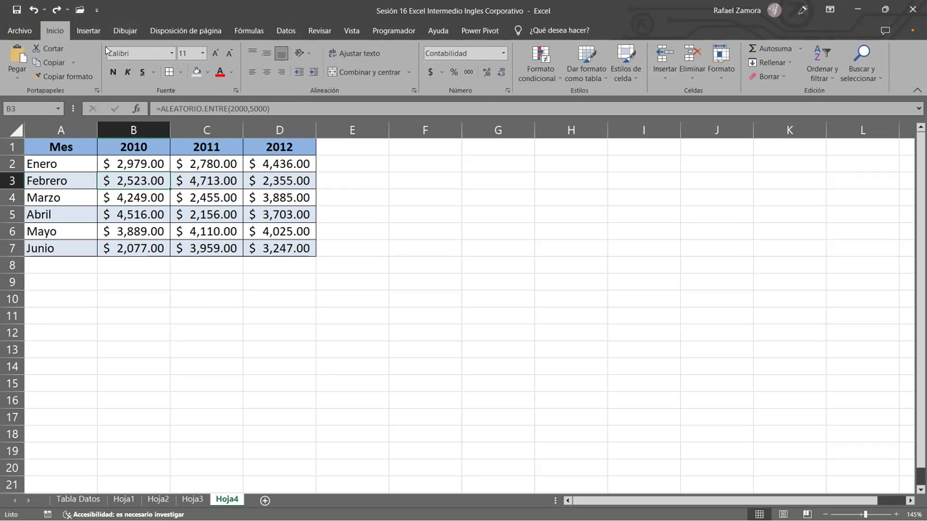
pyautogui.click(200, 191)
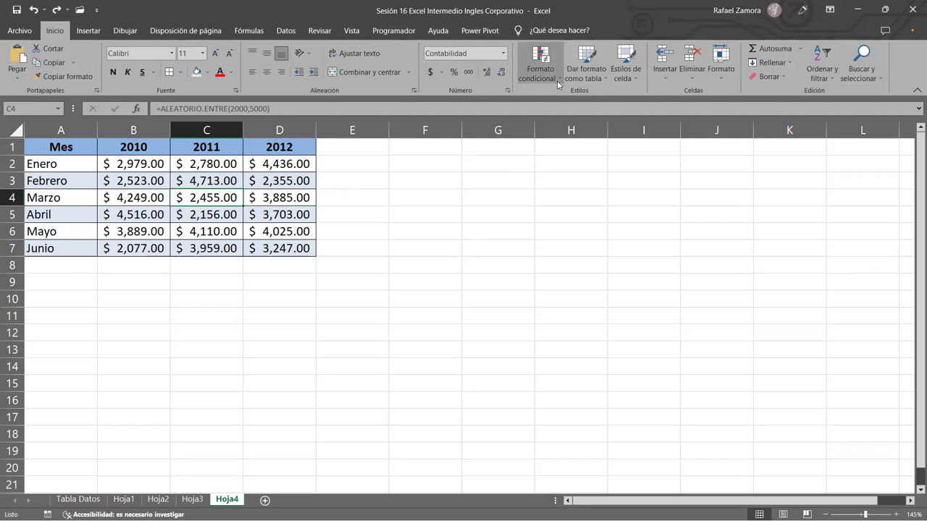
pyautogui.click(605, 83)
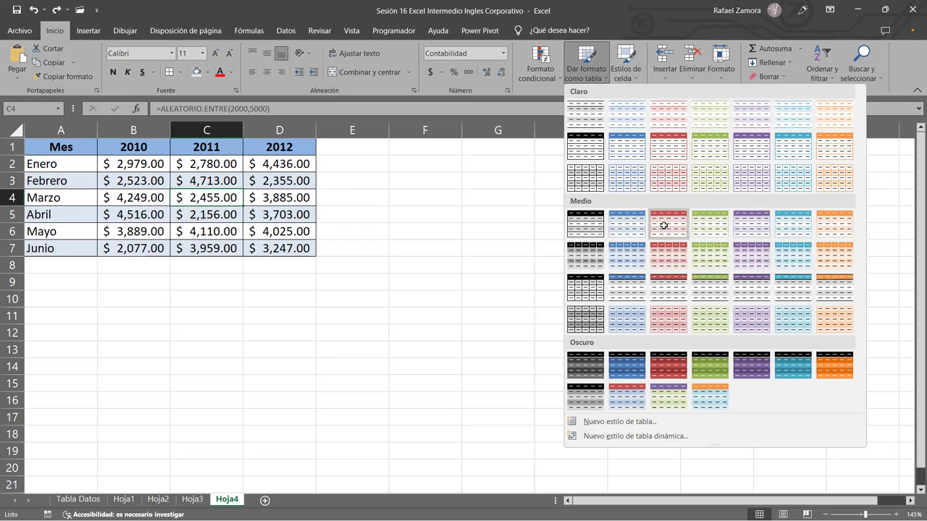
pyautogui.click(664, 226)
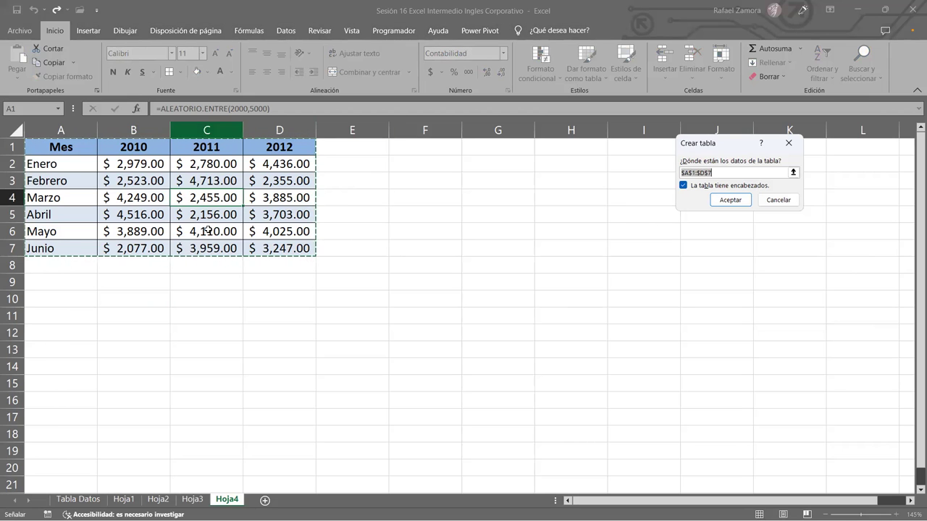
pyautogui.click(779, 200)
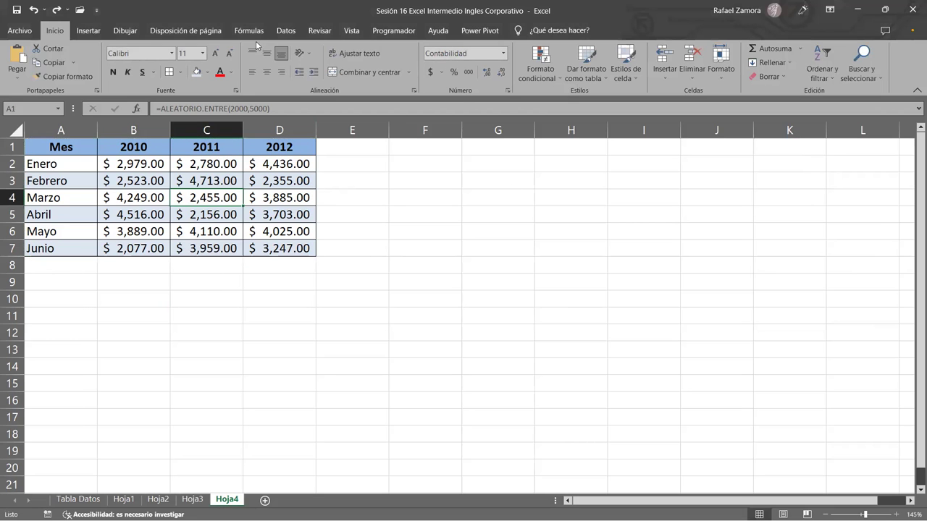
pyautogui.click(79, 29)
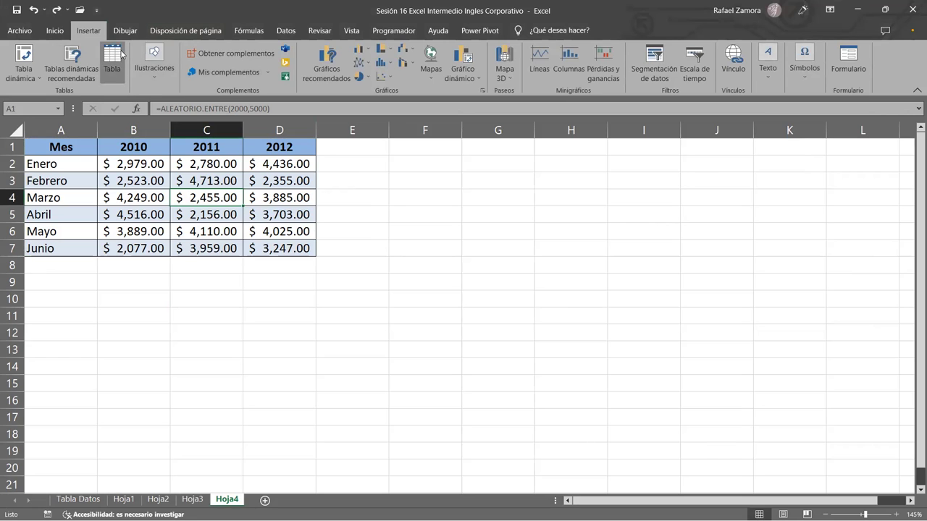
pyautogui.click(112, 61)
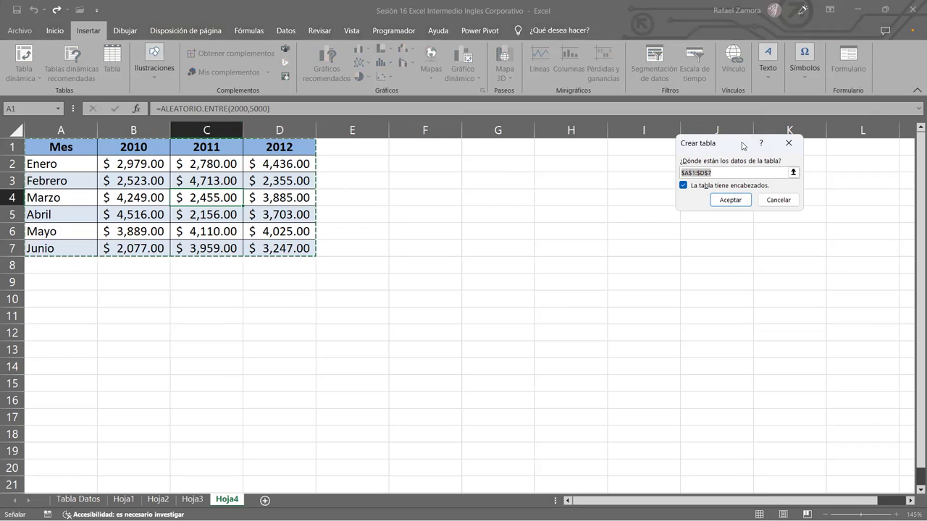
pyautogui.moveTo(742, 147); pyautogui.dragTo(459, 152)
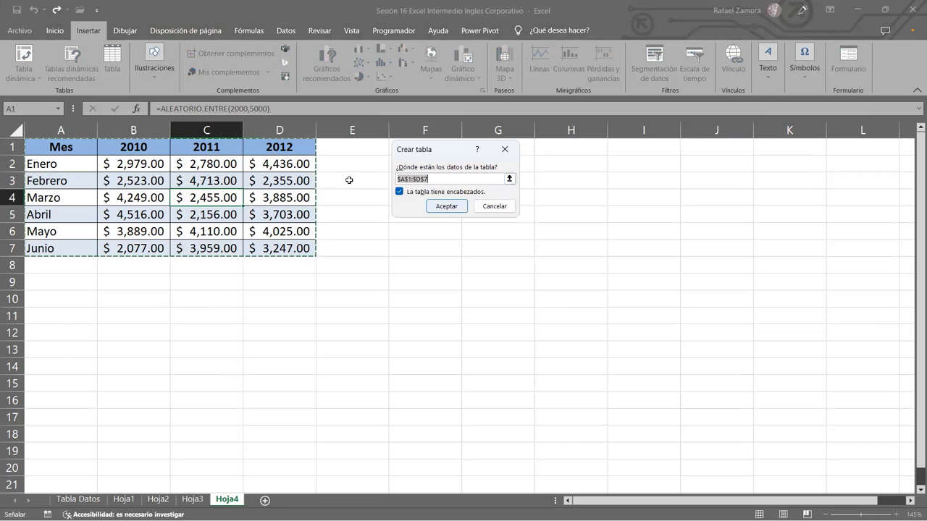
pyautogui.click(495, 208)
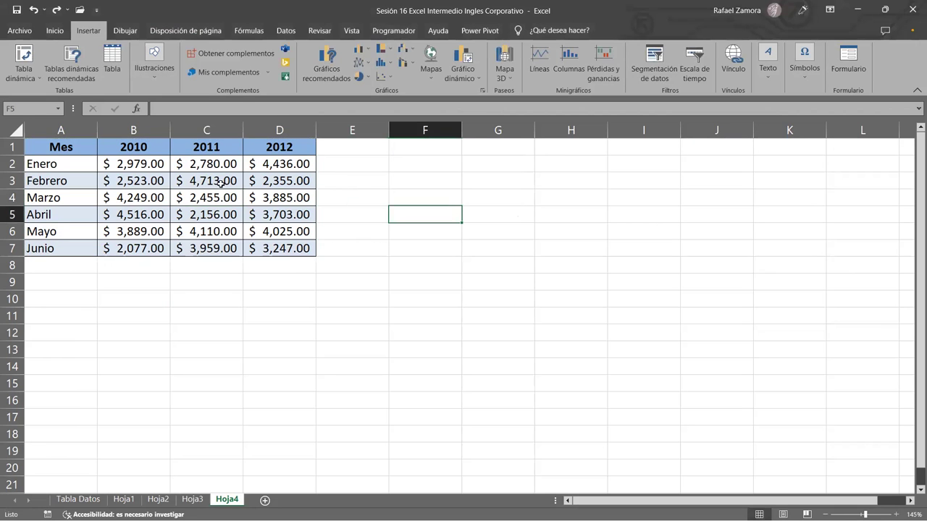
pyautogui.moveTo(249, 210); pyautogui.dragTo(251, 201)
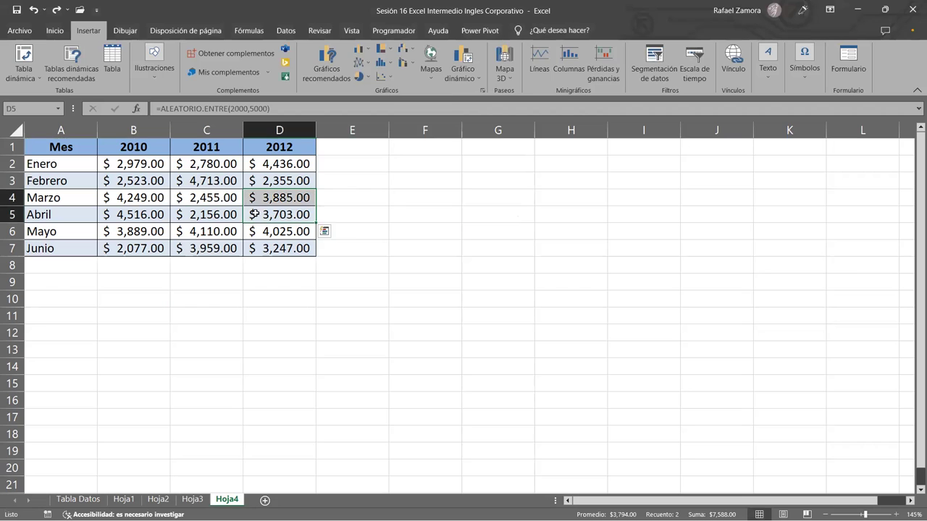
pyautogui.click(56, 33)
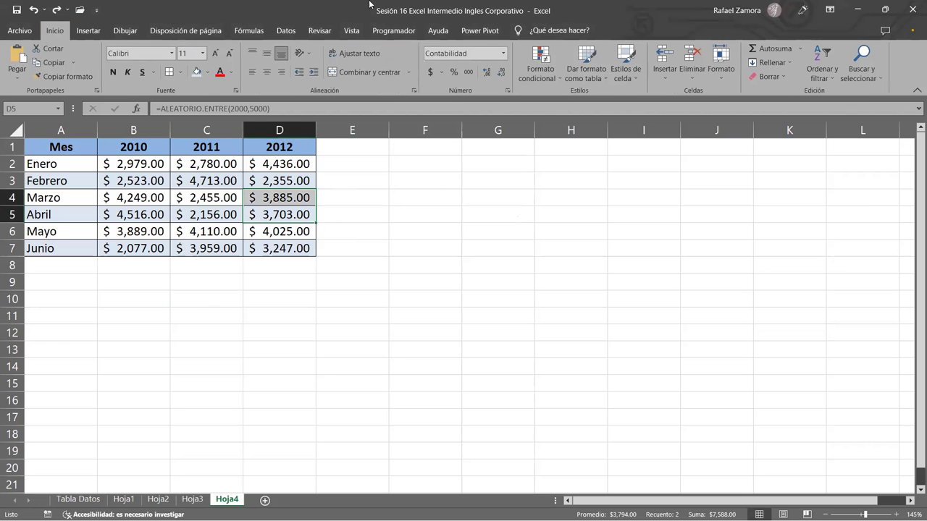
pyautogui.click(589, 79)
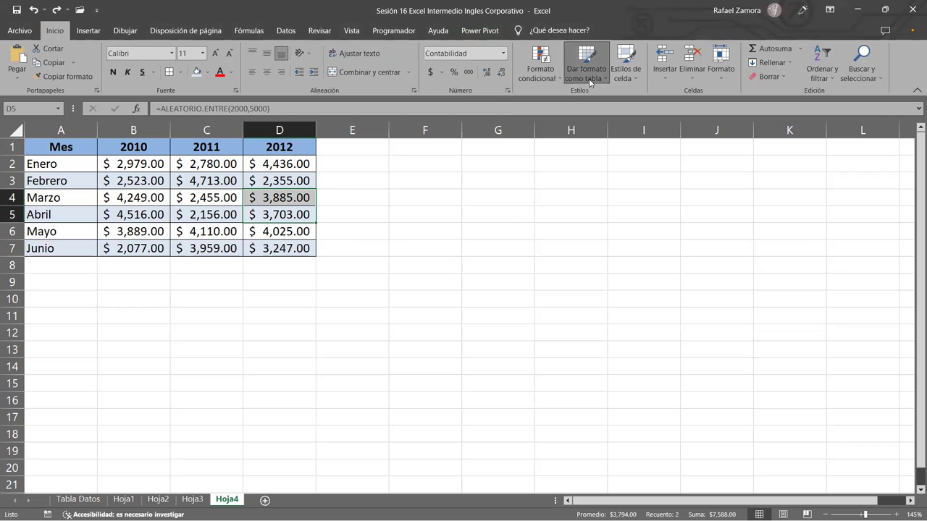
pyautogui.click(589, 78)
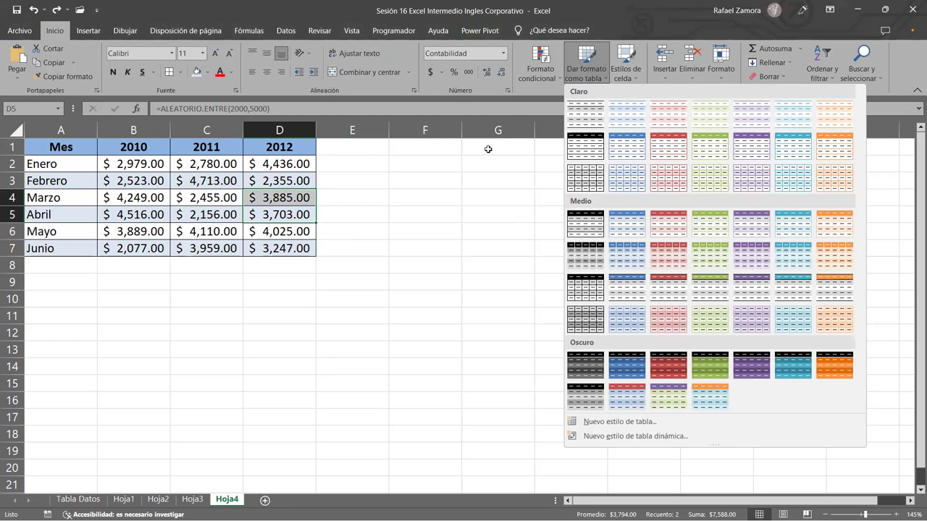
pyautogui.moveTo(206, 214); pyautogui.dragTo(191, 203)
pyautogui.click(88, 30)
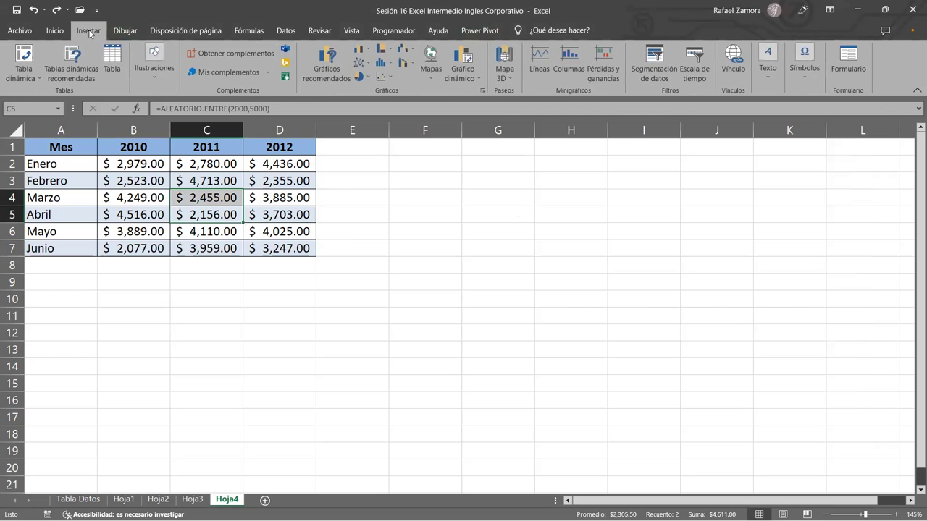
pyautogui.click(119, 68)
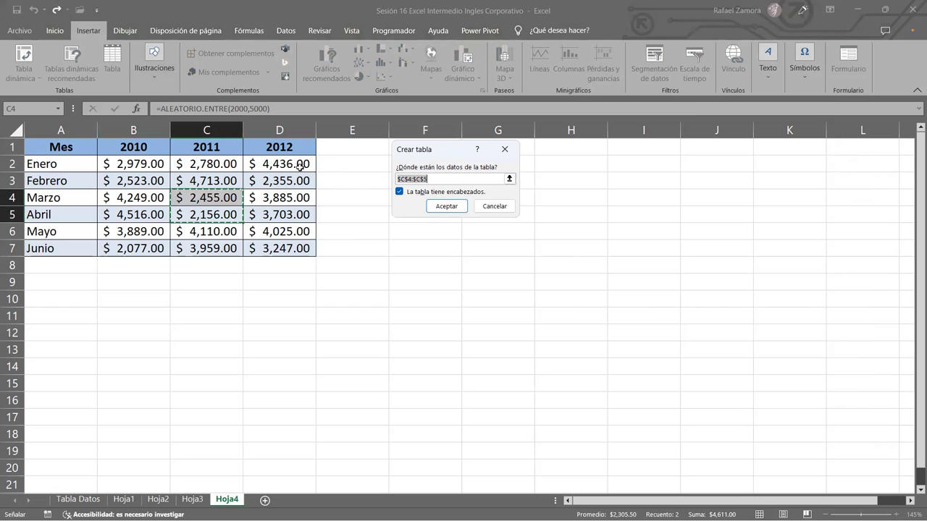
pyautogui.moveTo(495, 207); pyautogui.dragTo(439, 209)
pyautogui.press('Escape')
pyautogui.click(262, 214)
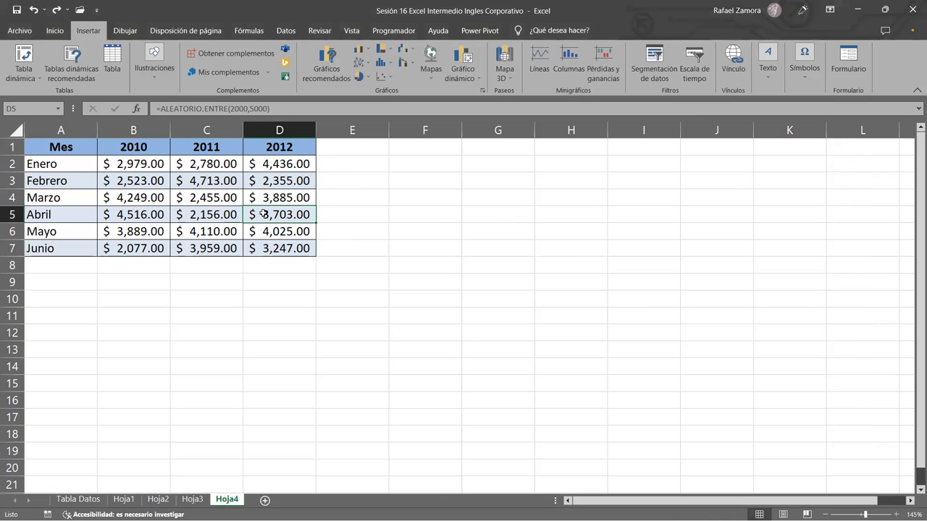
pyautogui.click(274, 168)
pyautogui.click(142, 162)
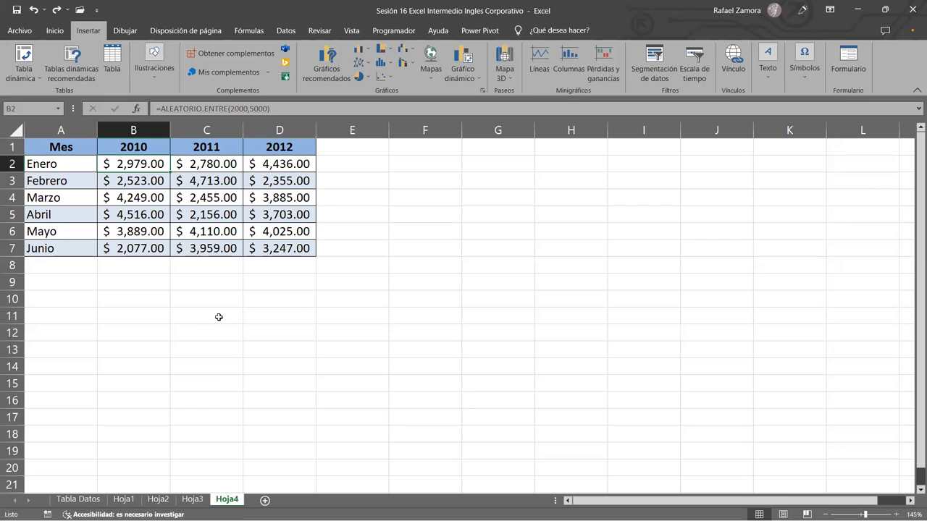
pyautogui.click(206, 214)
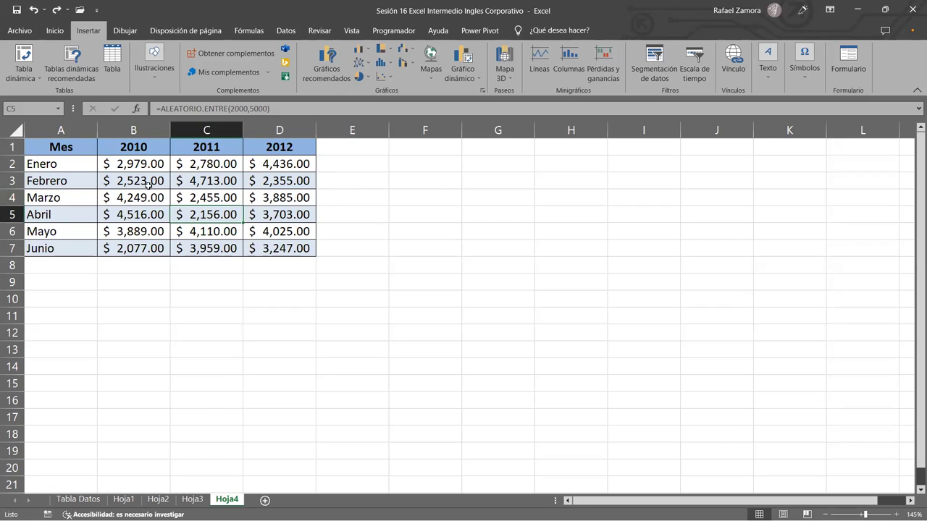
pyautogui.click(215, 164)
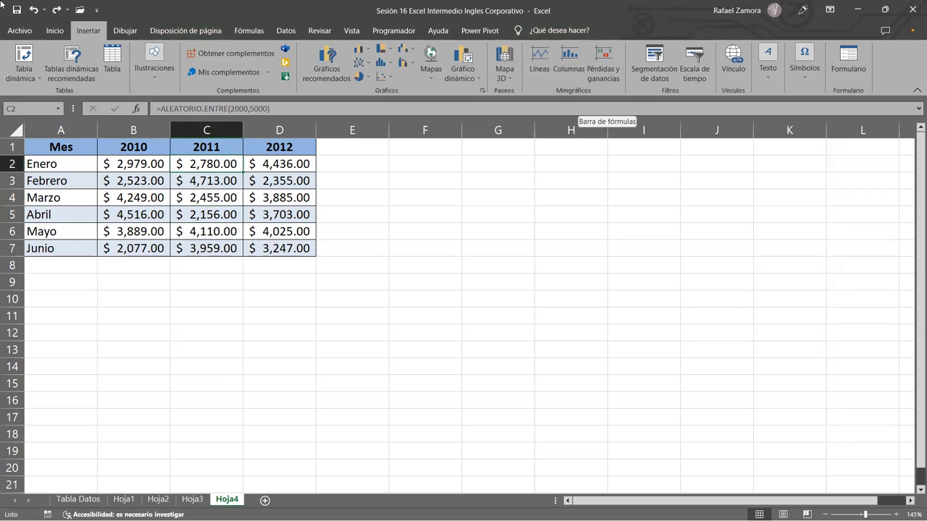
# - Turn A1:D7 into a table with headers using Insertar > Tabla, then select cell G4
pyautogui.click(114, 58)
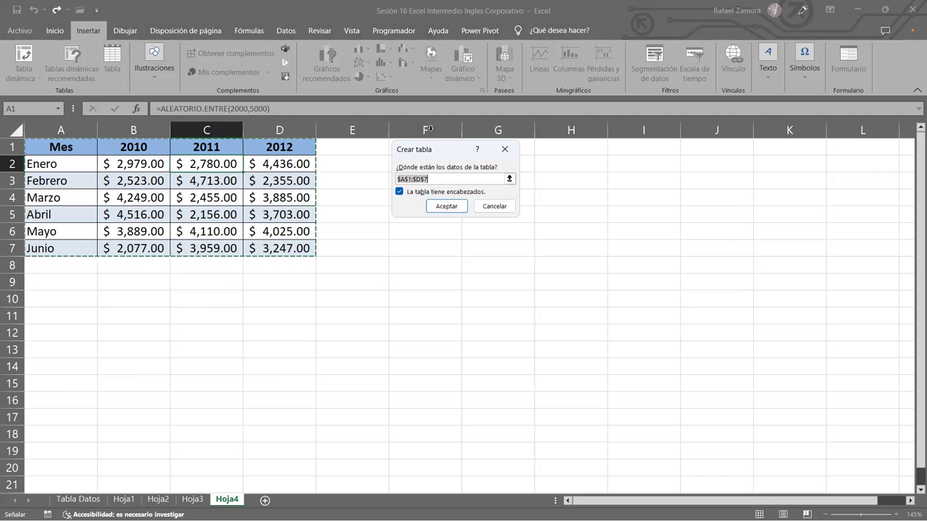
pyautogui.click(454, 206)
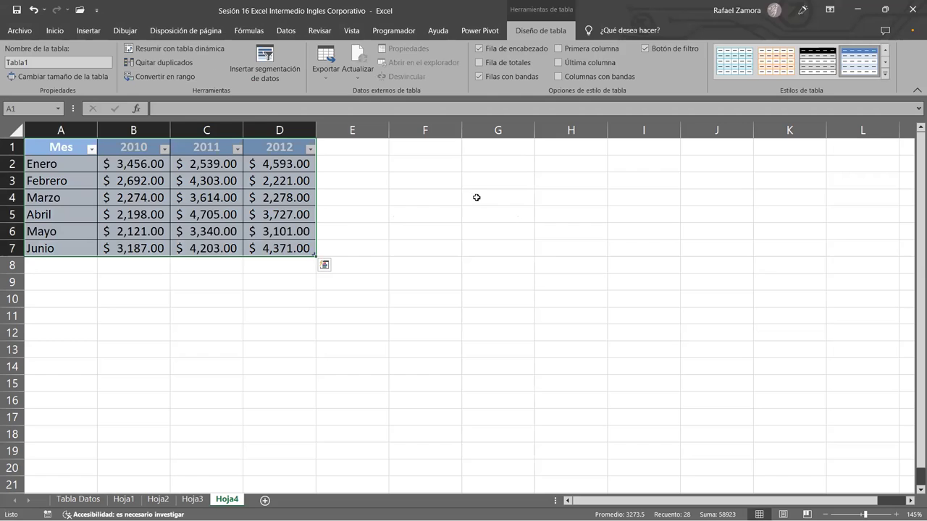
pyautogui.click(476, 197)
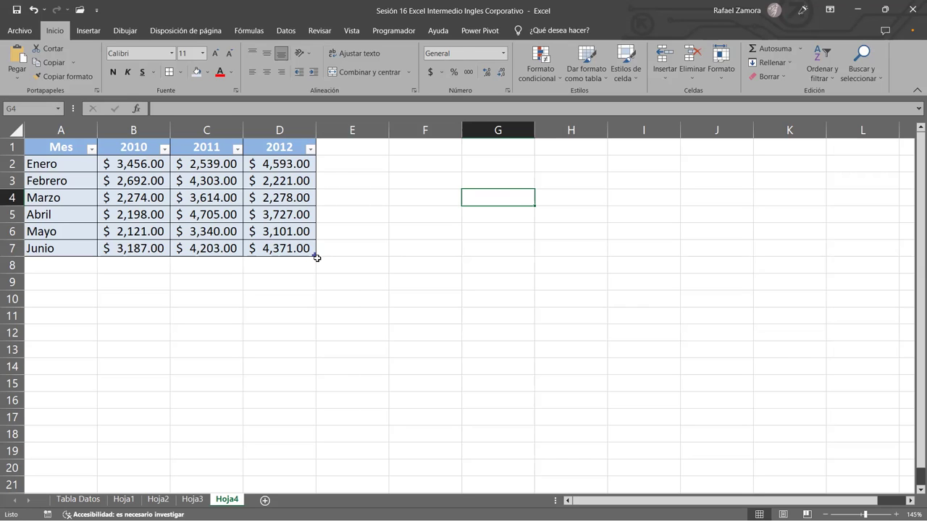
pyautogui.hotkey('ctrl', 'z')
pyautogui.click(351, 310)
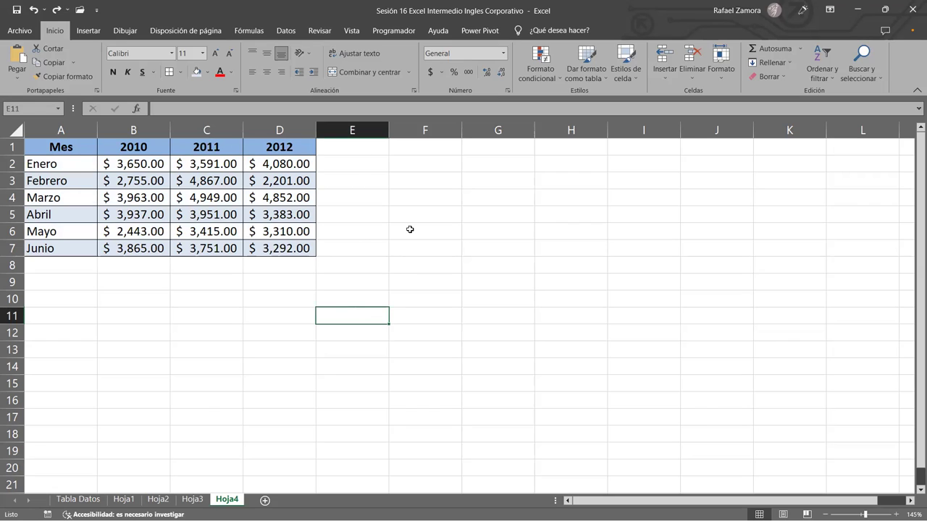
pyautogui.click(204, 178)
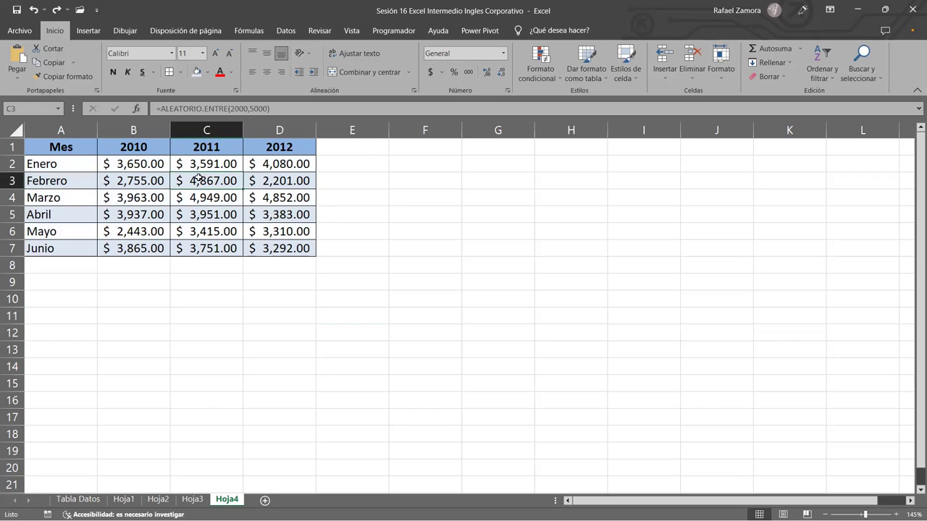
pyautogui.click(141, 200)
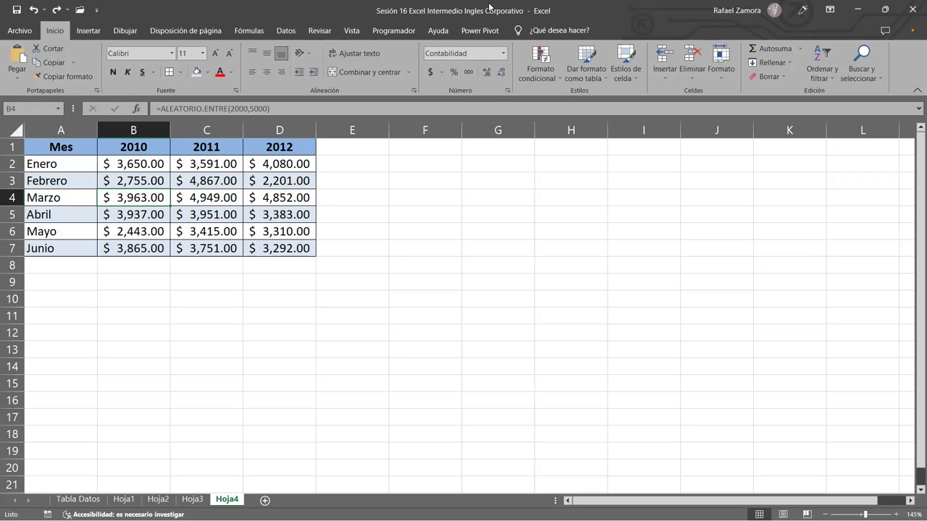
pyautogui.click(597, 81)
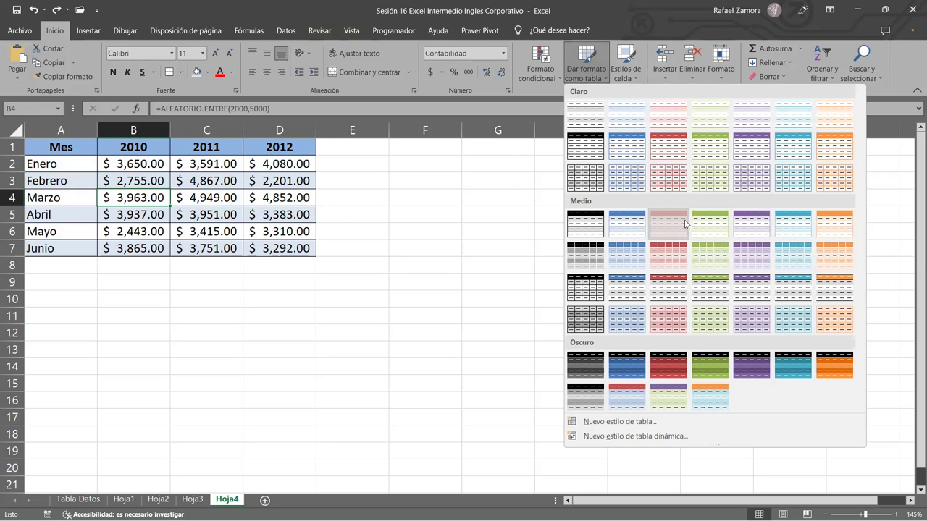
pyautogui.click(685, 224)
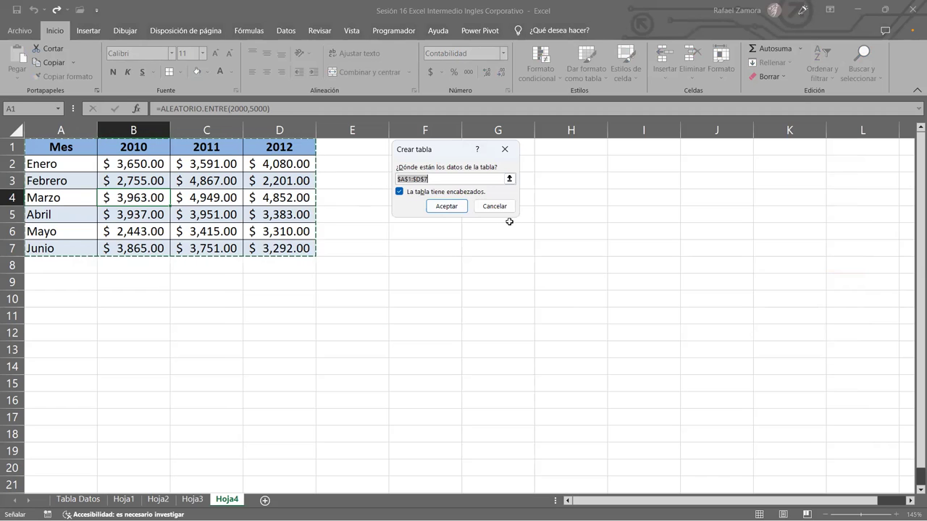
pyautogui.click(446, 207)
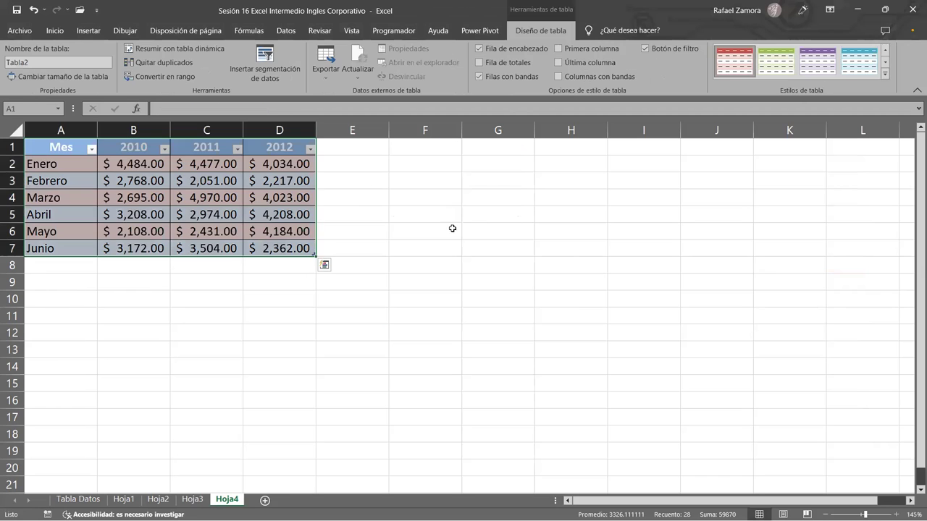
pyautogui.click(471, 237)
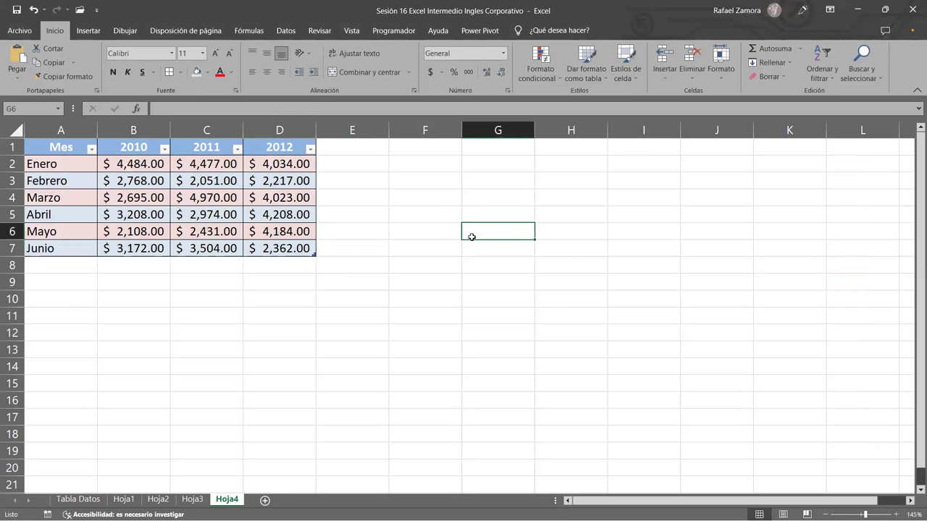
pyautogui.click(238, 209)
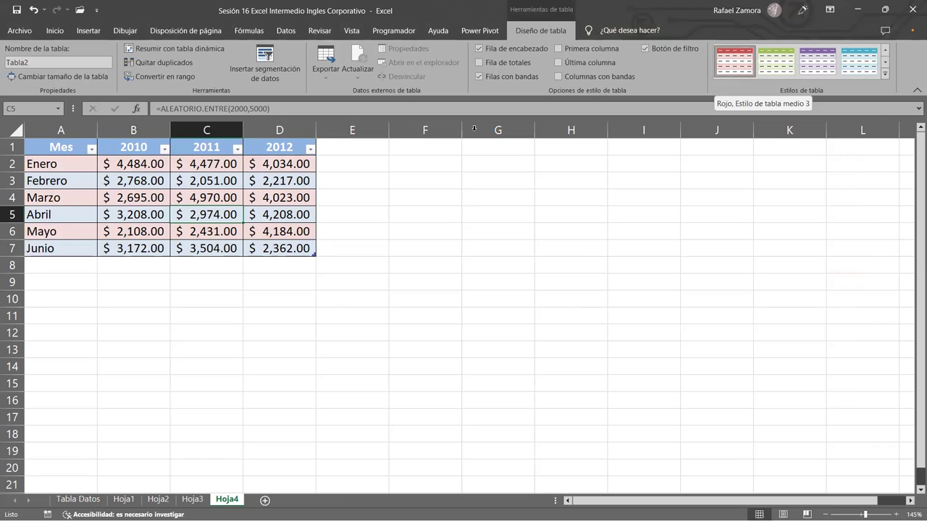
pyautogui.click(192, 196)
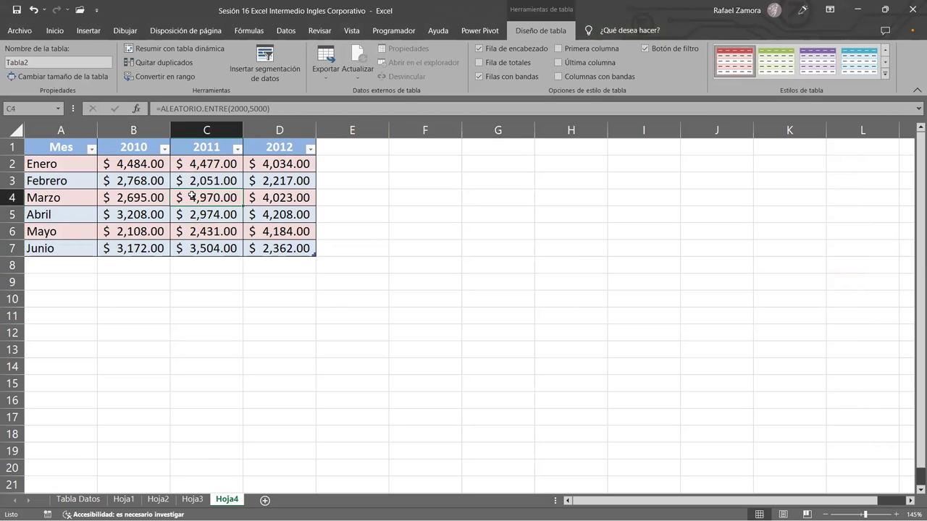
pyautogui.hotkey('ctrl', 'z')
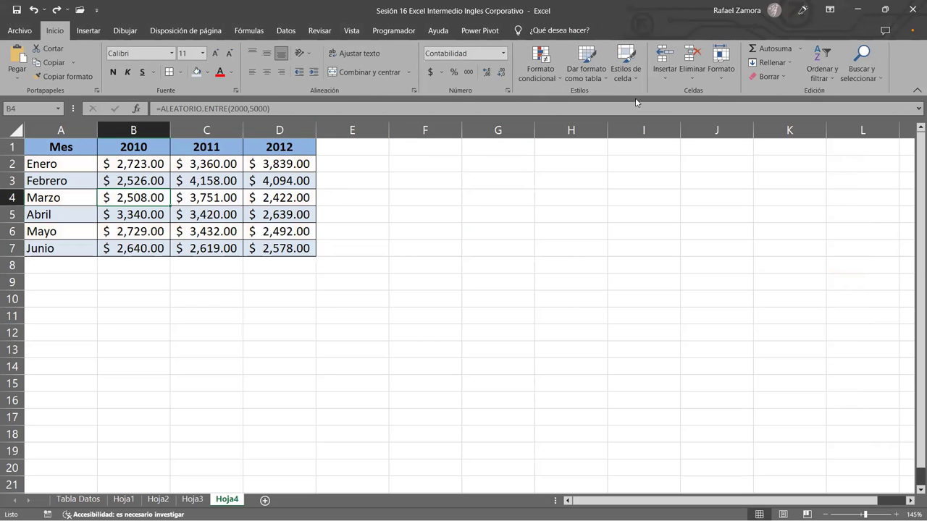
pyautogui.click(601, 74)
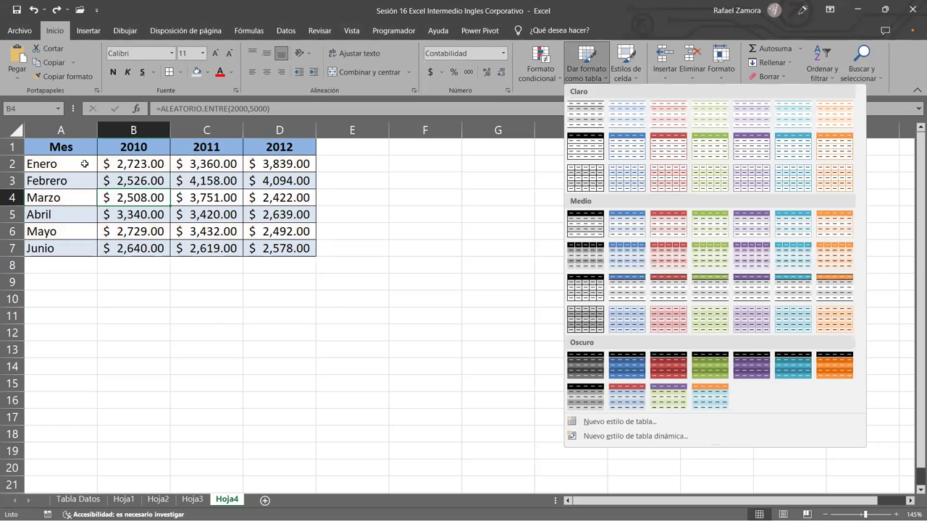
pyautogui.click(85, 163)
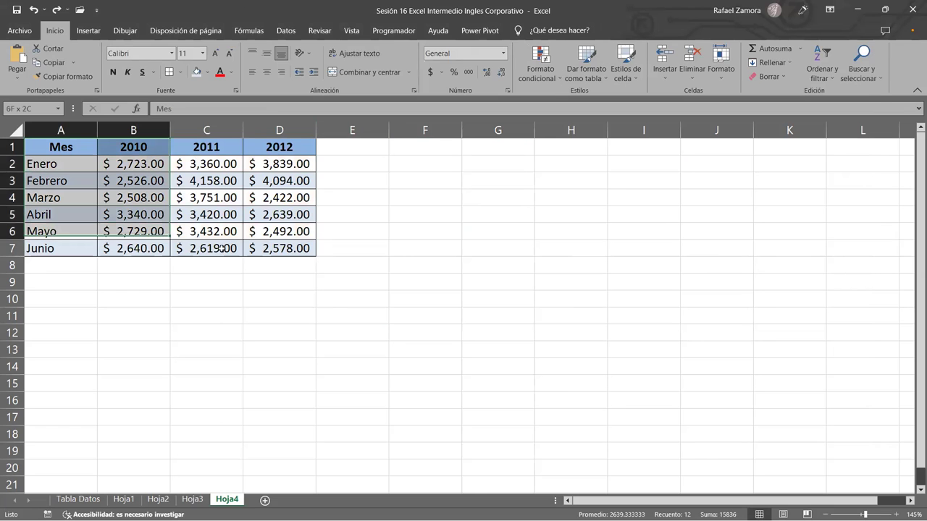
# - Apply the Normal cell style to A1:D7 to strip its formatting
pyautogui.moveTo(82, 147); pyautogui.dragTo(279, 246)
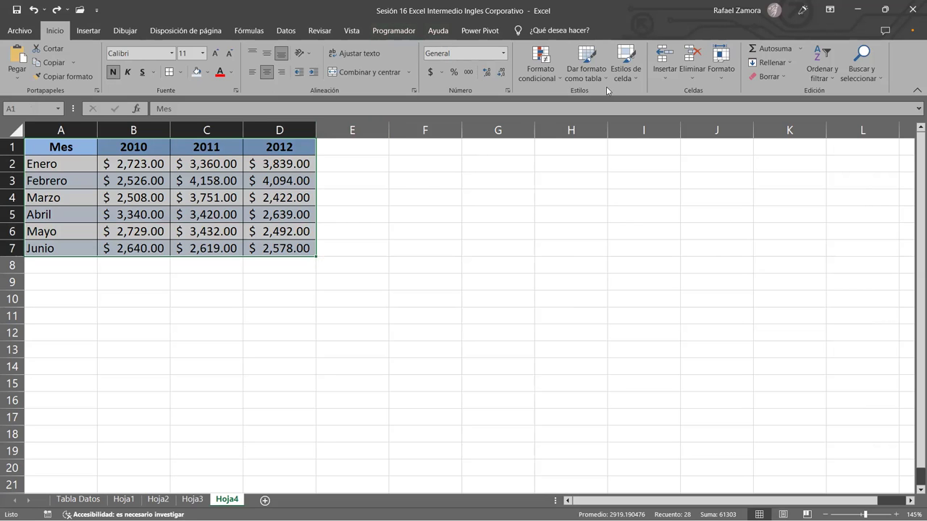
pyautogui.click(623, 75)
pyautogui.click(576, 102)
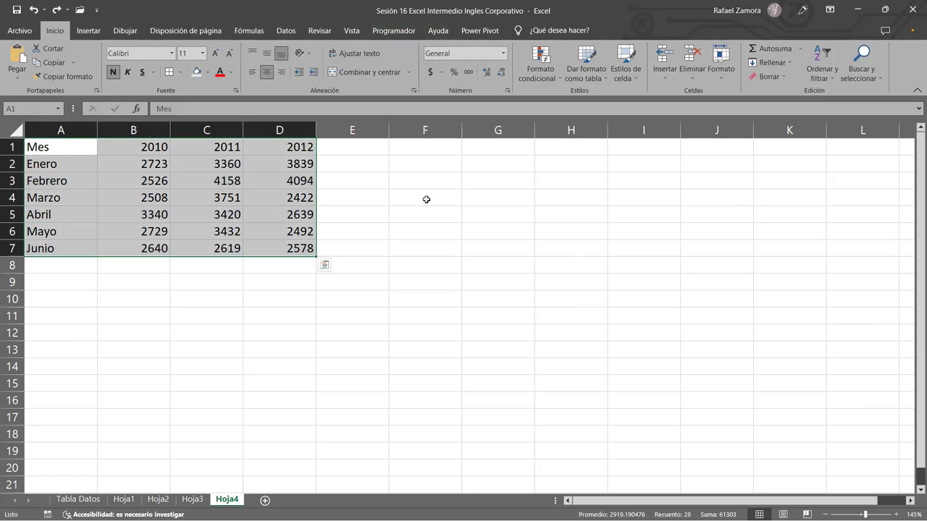
pyautogui.click(426, 199)
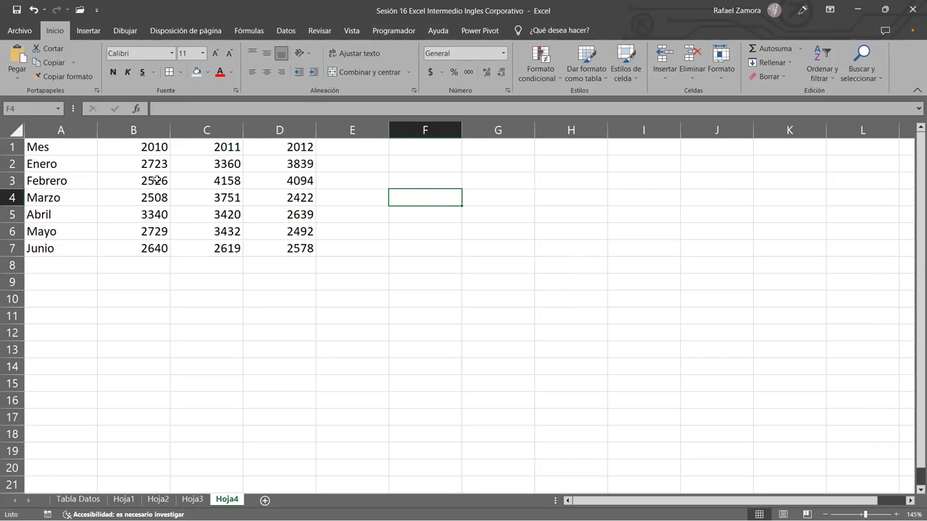
# - Format the sales figures B2:D7 in $ accounting format
pyautogui.moveTo(144, 165); pyautogui.dragTo(298, 241)
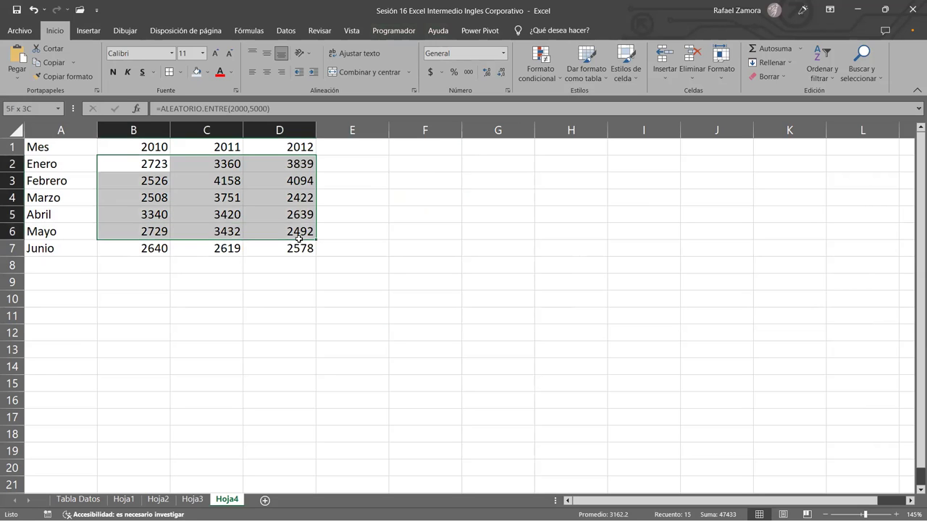
pyautogui.click(429, 73)
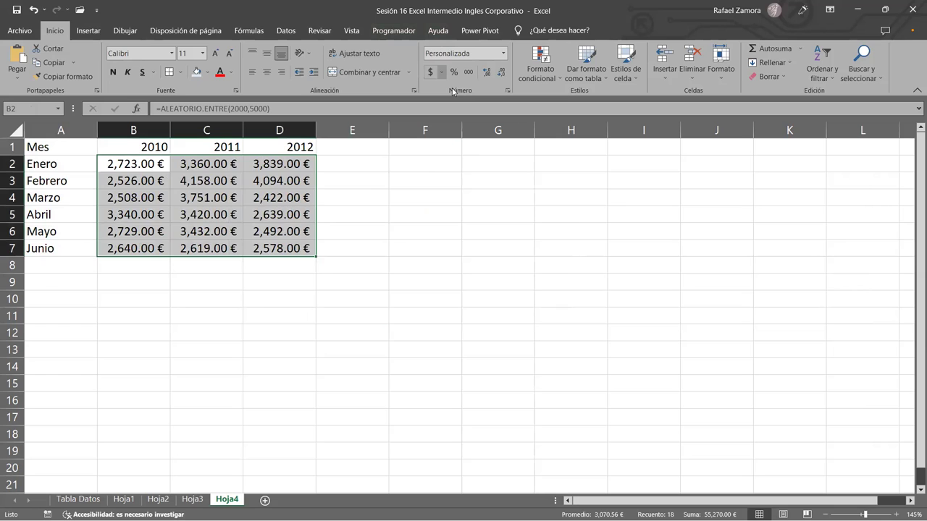
pyautogui.click(430, 72)
# - Centre the Mes, 2010, 2011 and 2012 headers in A1:D1
pyautogui.moveTo(138, 147); pyautogui.dragTo(274, 148)
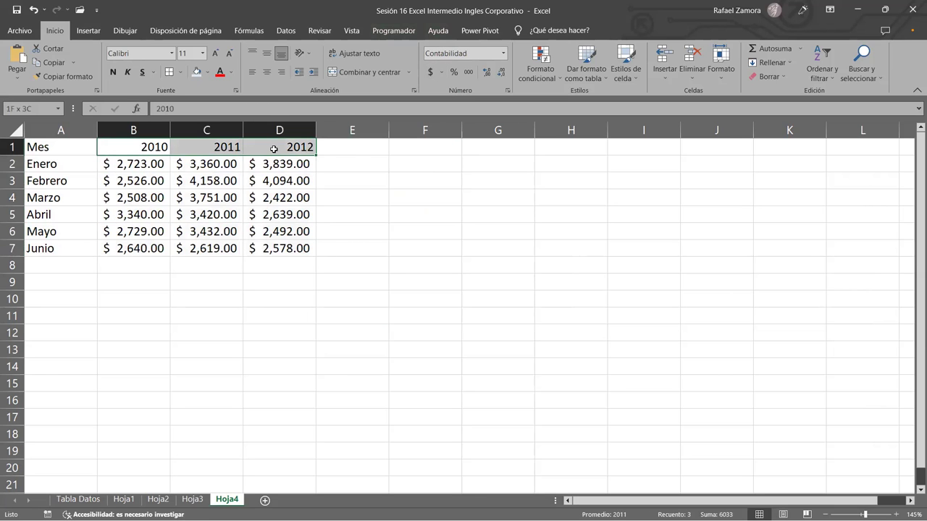
pyautogui.moveTo(73, 147); pyautogui.dragTo(283, 148)
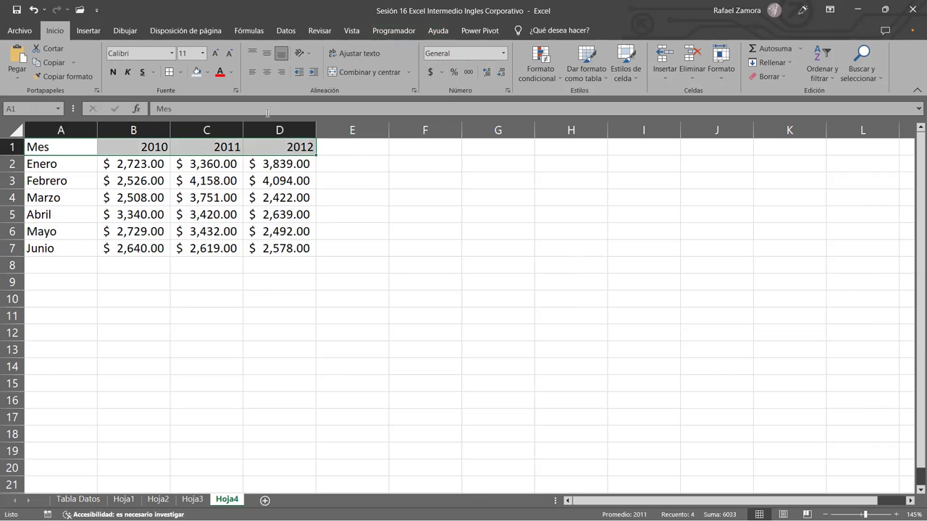
pyautogui.click(266, 72)
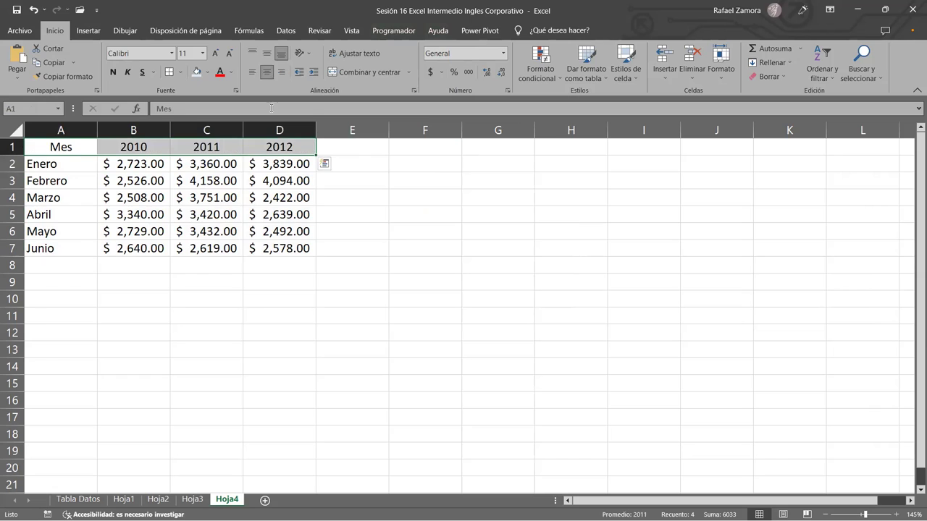
pyautogui.click(436, 265)
pyautogui.click(179, 198)
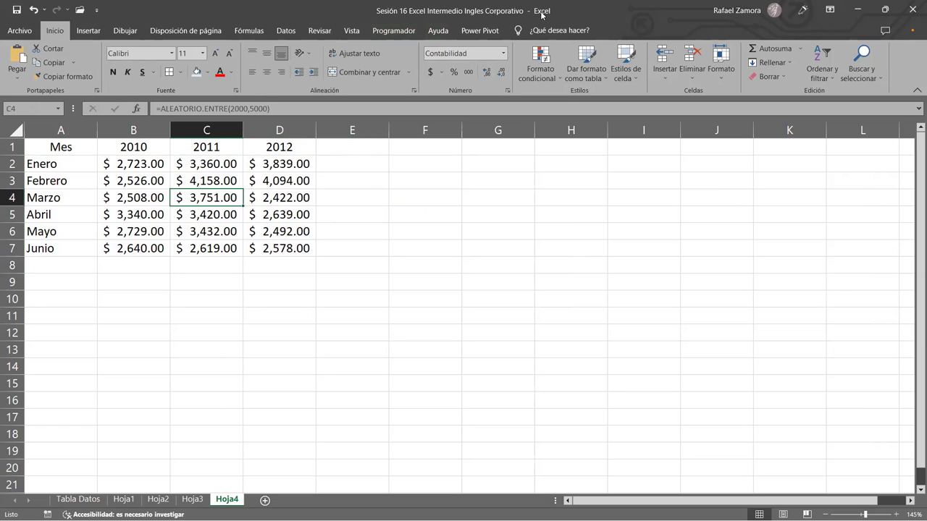
# - Format A1:D7 as a green-styled table, then undo it
pyautogui.click(586, 73)
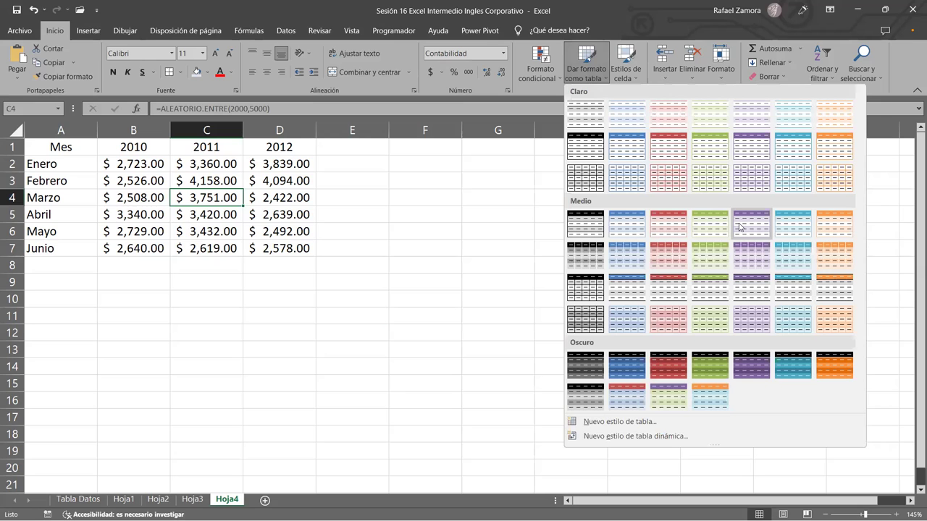
pyautogui.click(720, 221)
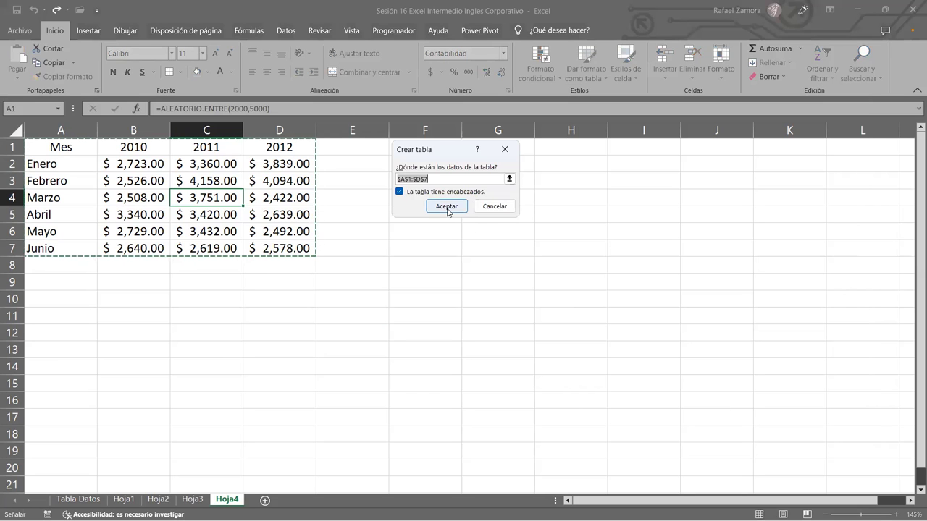
pyautogui.click(446, 206)
pyautogui.click(250, 180)
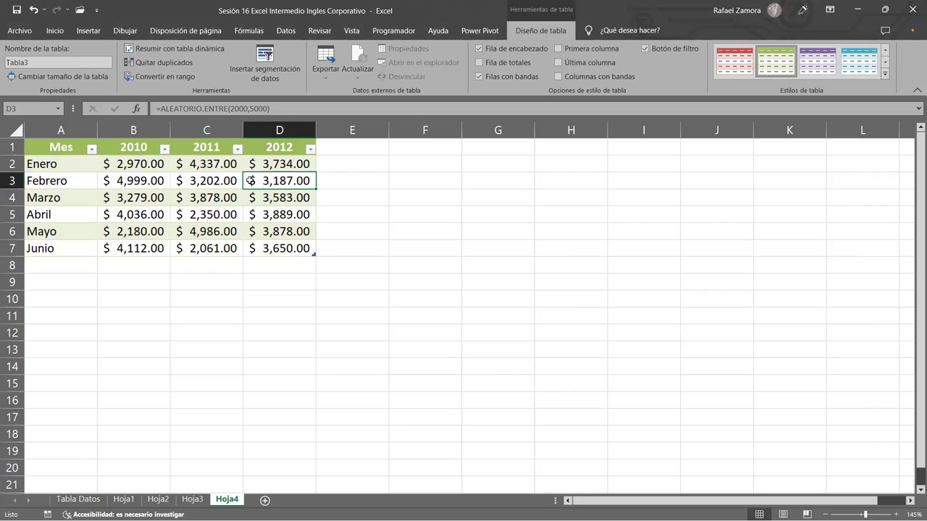
pyautogui.hotkey('ctrl', 'z')
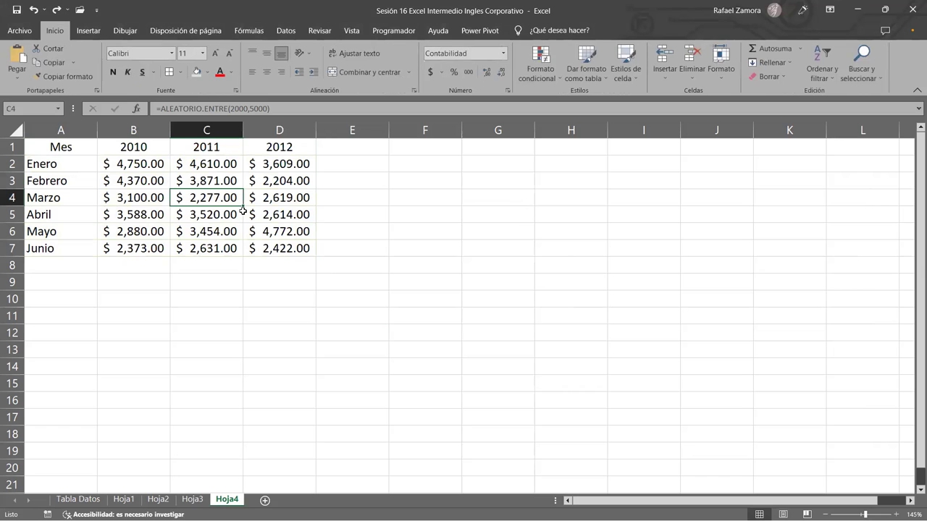
# - Create a default-styled table from the range, look it over, then undo it
pyautogui.click(88, 31)
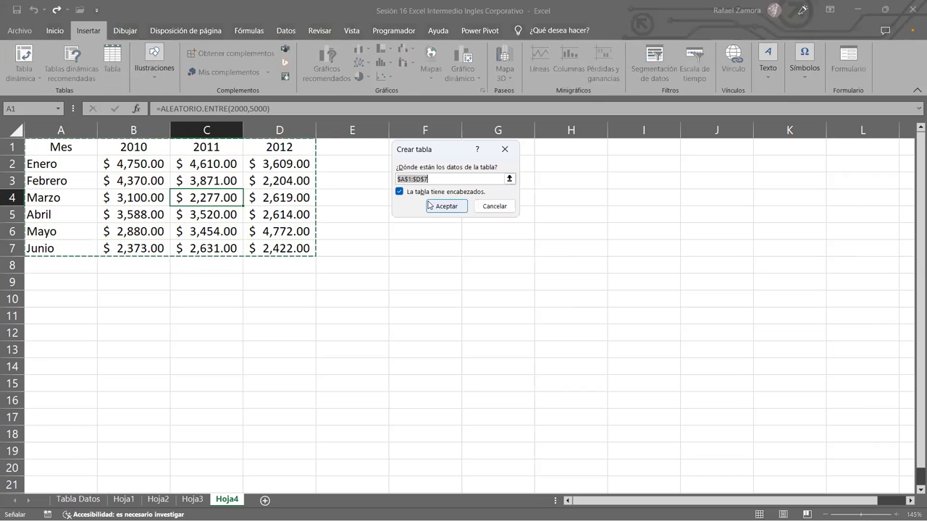
pyautogui.click(435, 205)
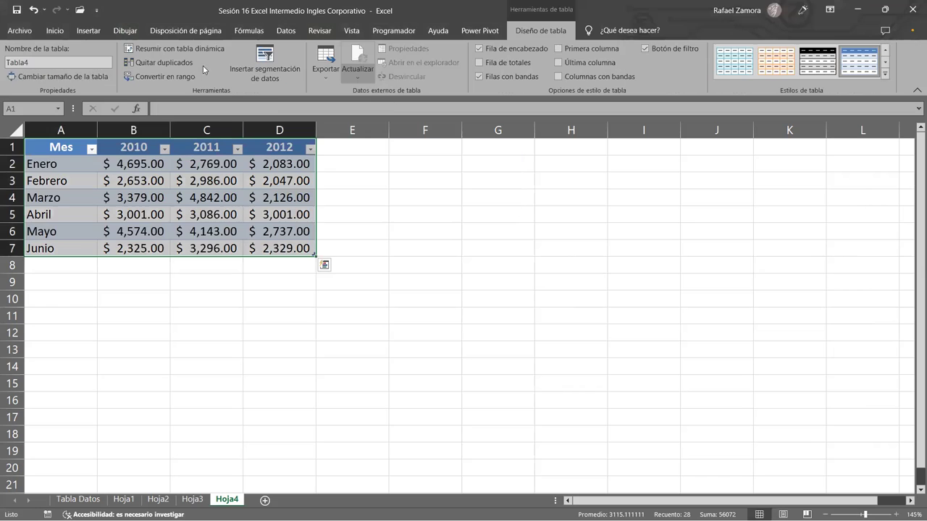
pyautogui.click(245, 196)
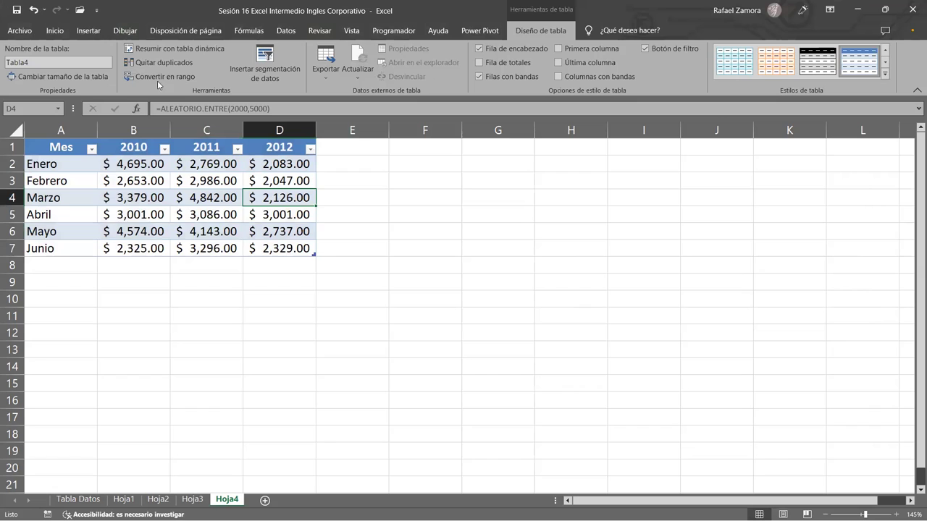
pyautogui.click(206, 189)
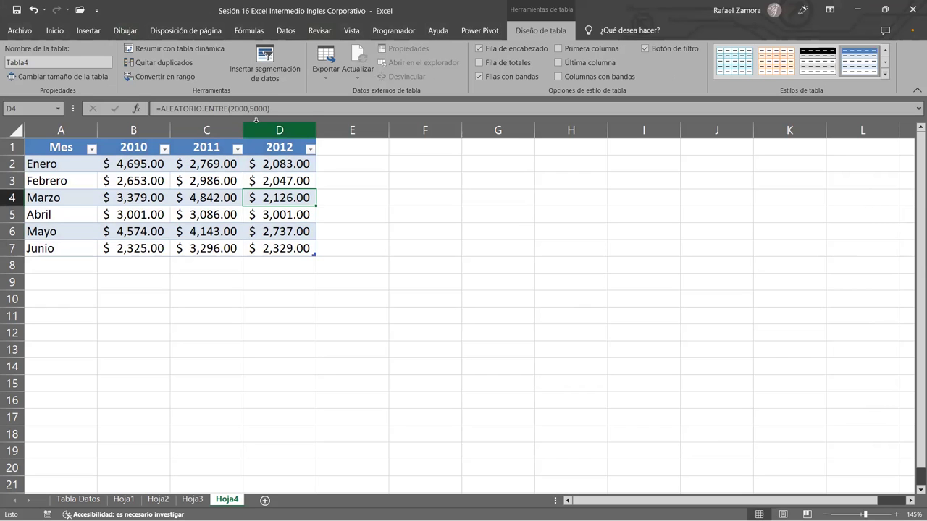
pyautogui.scroll(-1, 249, 130)
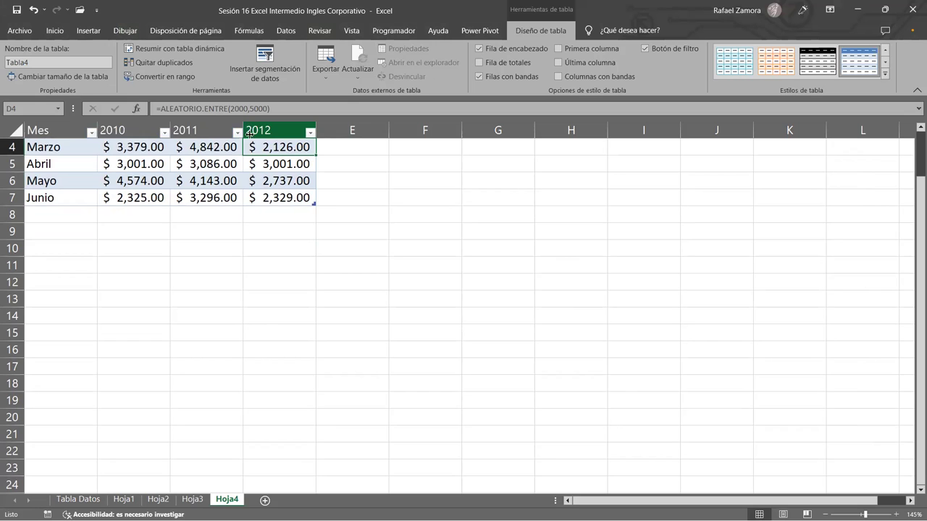
pyautogui.scroll(1, 540, 217)
pyautogui.hotkey('ctrl', 'z')
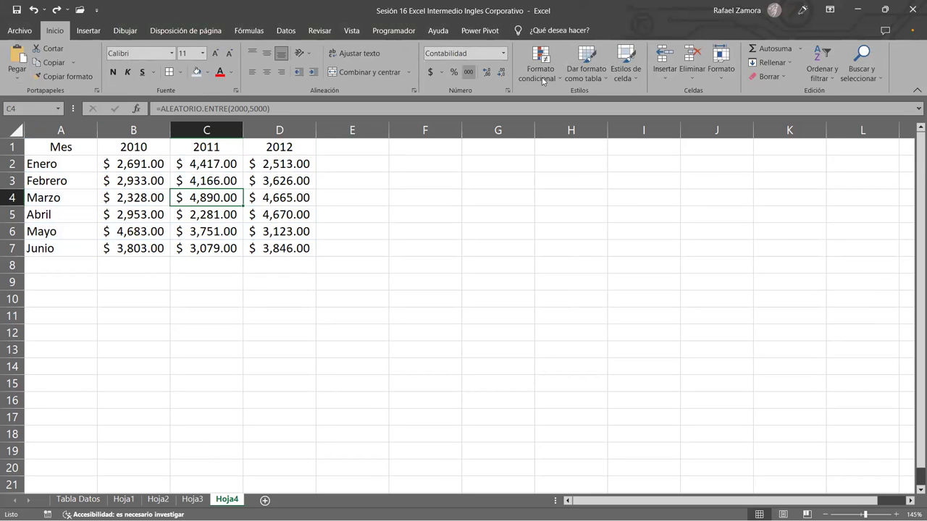
# - Format A1:D7 as a purple-styled table with headers
pyautogui.click(598, 78)
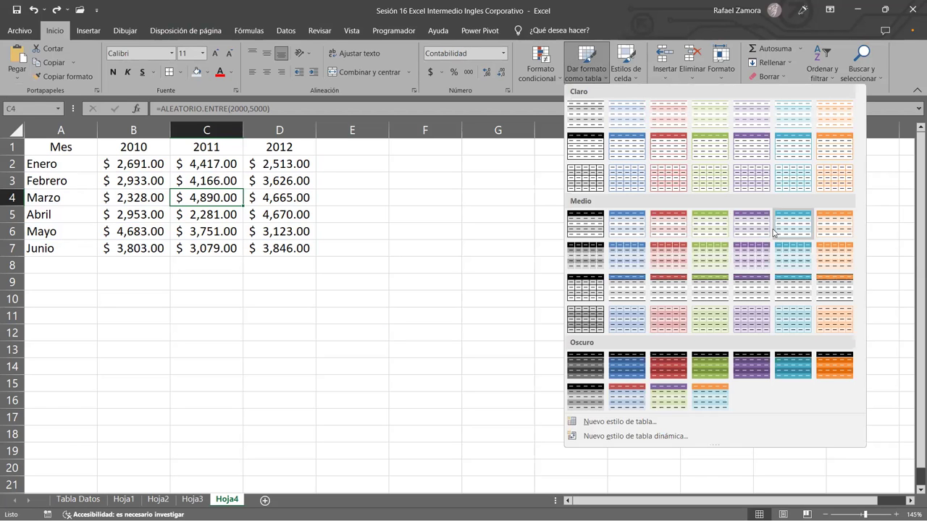
pyautogui.click(770, 229)
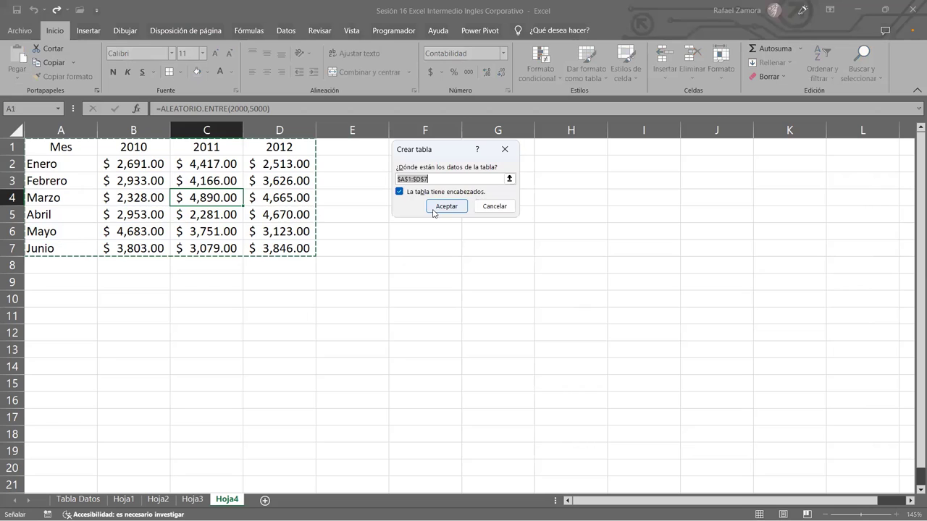
pyautogui.click(432, 204)
pyautogui.click(432, 202)
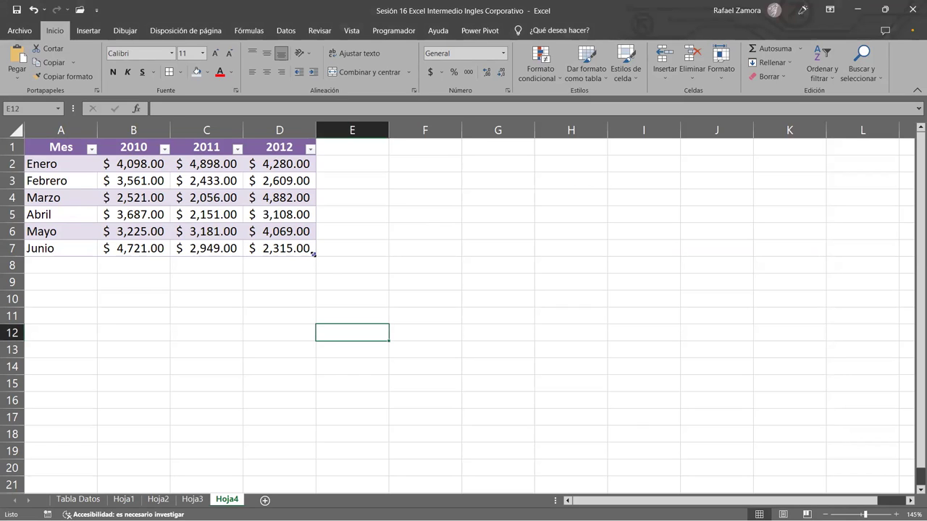
pyautogui.click(356, 235)
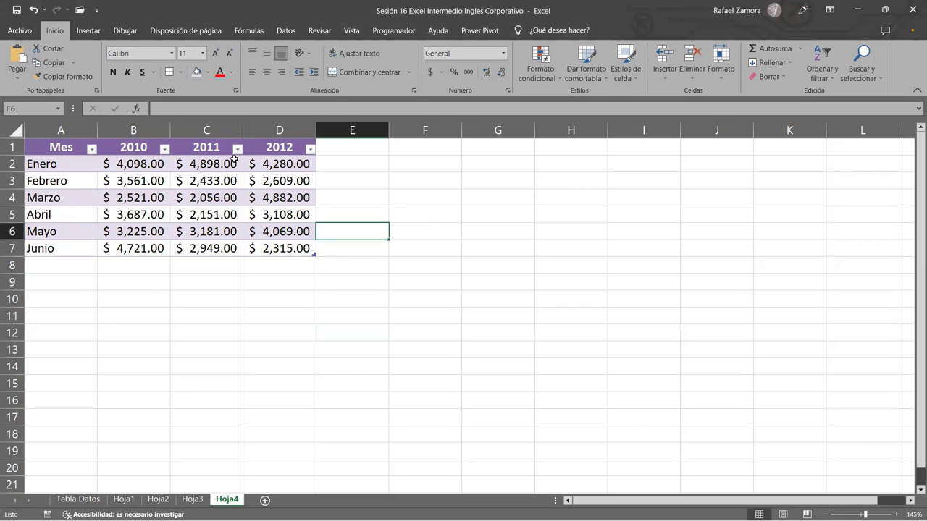
pyautogui.click(230, 160)
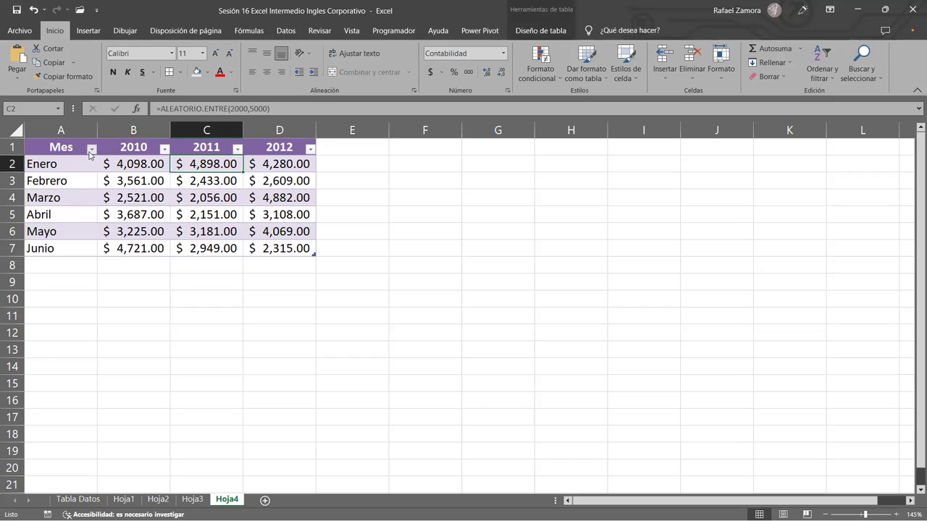
pyautogui.click(90, 150)
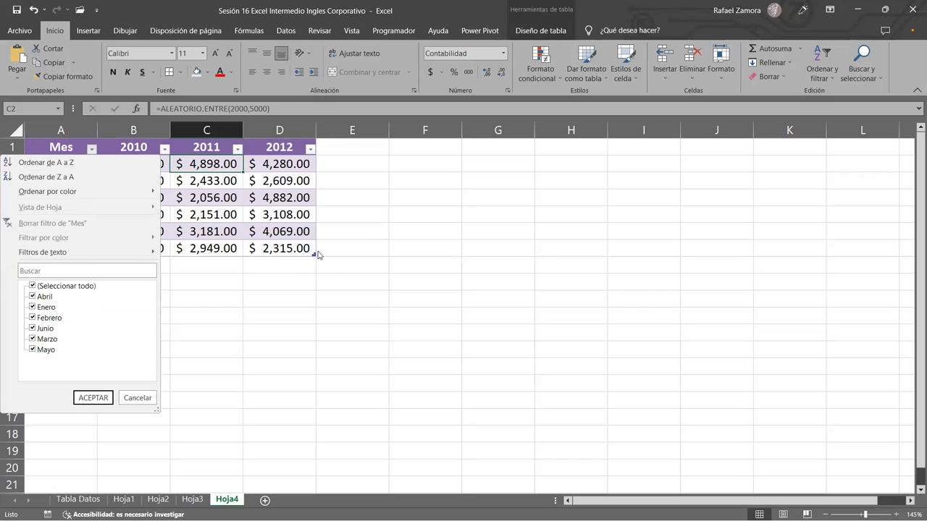
pyautogui.click(32, 286)
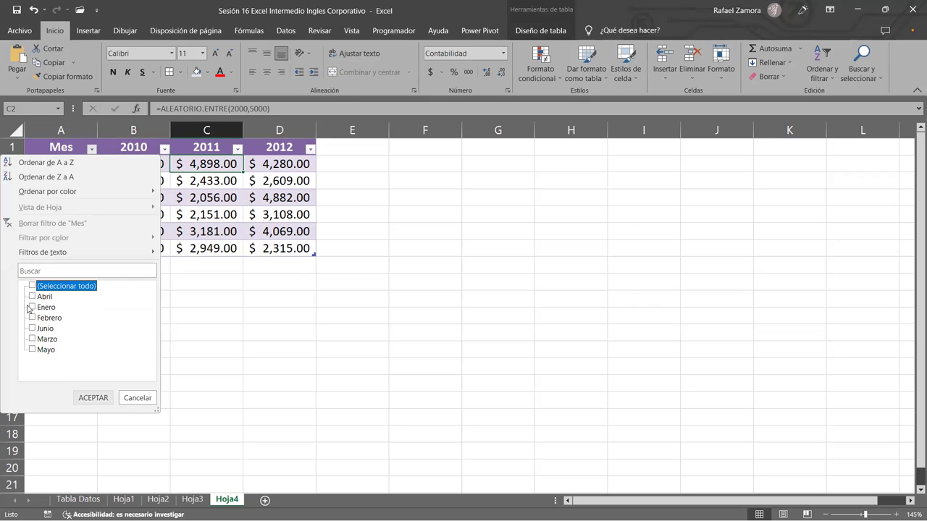
pyautogui.click(32, 307)
pyautogui.click(32, 318)
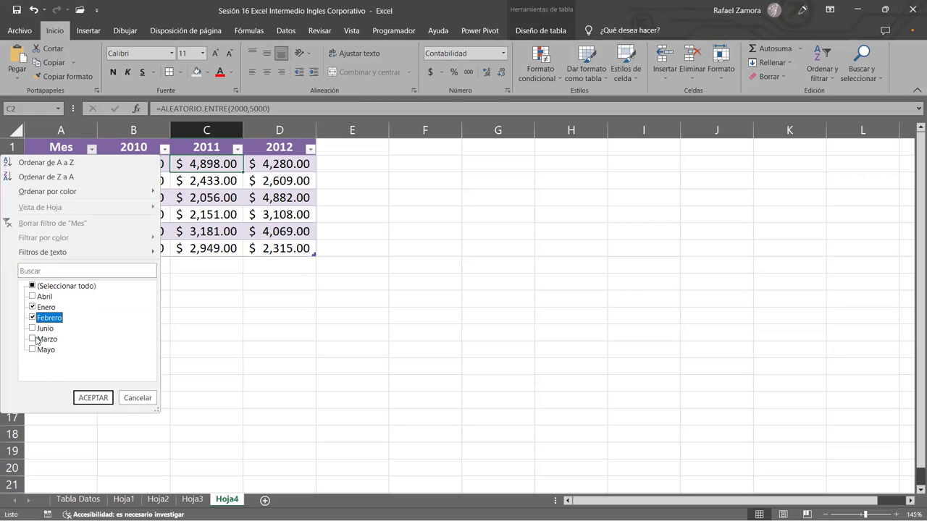
pyautogui.click(31, 339)
pyautogui.click(105, 400)
pyautogui.click(93, 398)
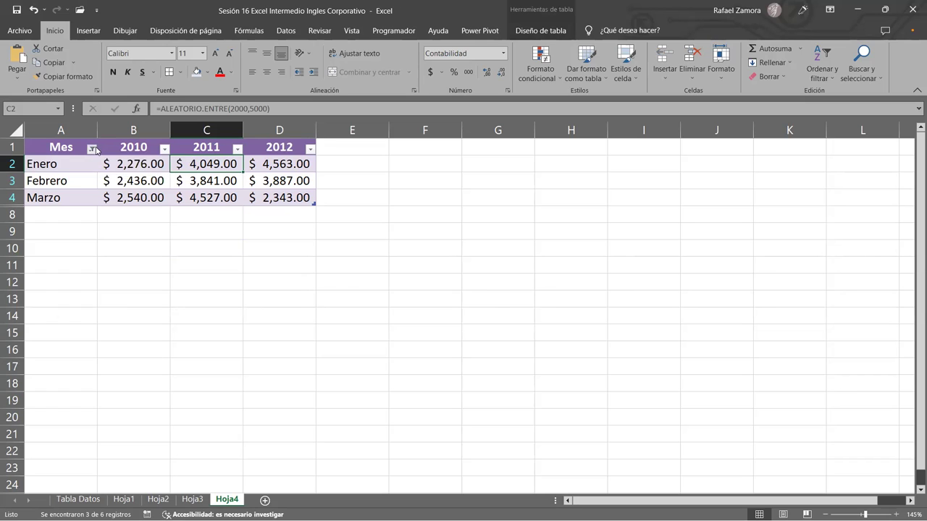
pyautogui.click(92, 149)
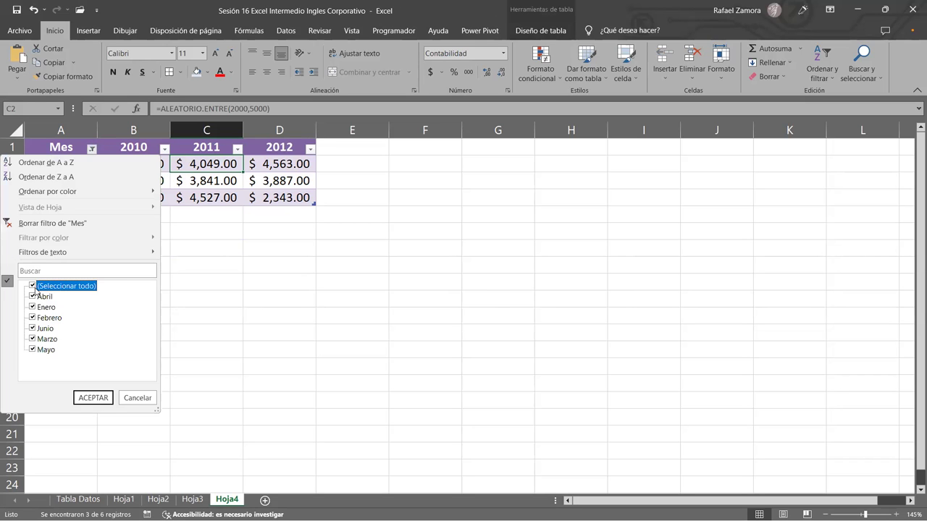
pyautogui.click(92, 397)
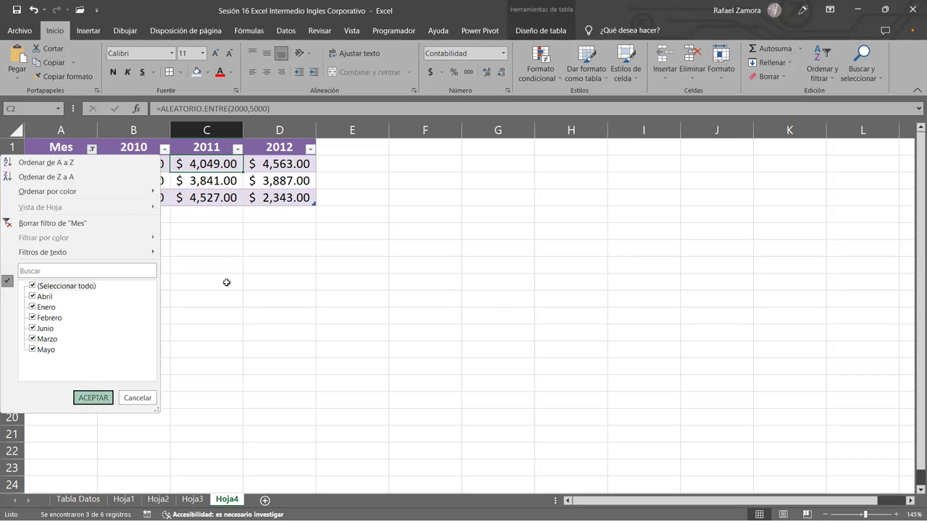
pyautogui.click(244, 265)
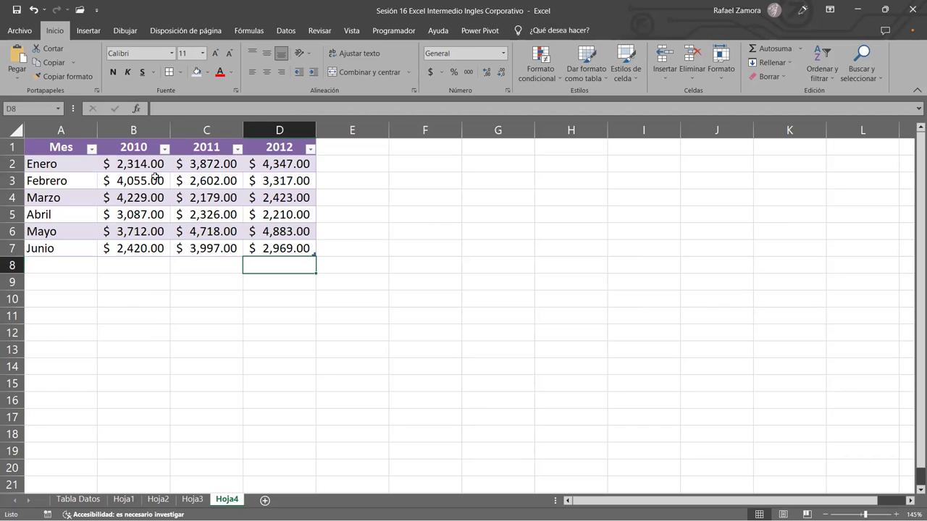
# - Paste a values-only copy of the sales table A1:D7 into A12:D18
pyautogui.moveTo(80, 146); pyautogui.dragTo(272, 250)
pyautogui.hotkey('ctrl', 'c')
pyautogui.click(54, 331)
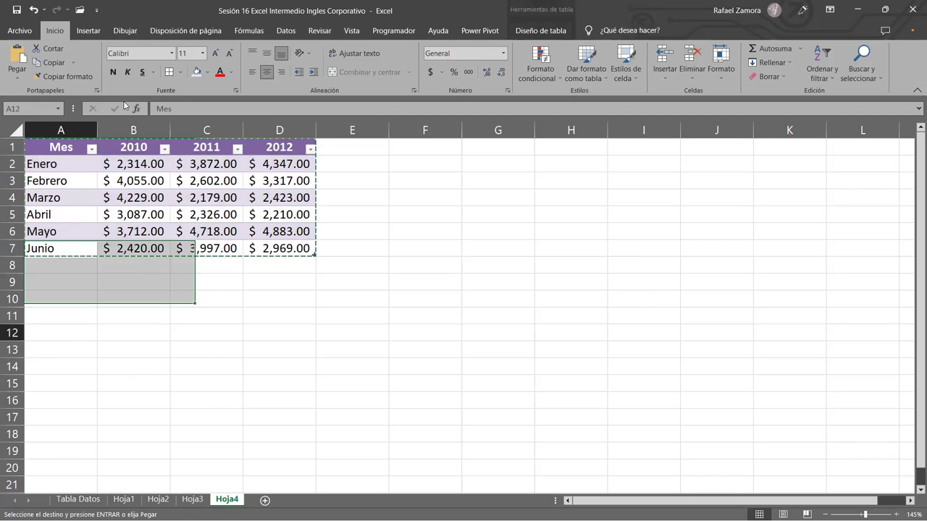
pyautogui.rightClick(54, 331)
pyautogui.press('v')
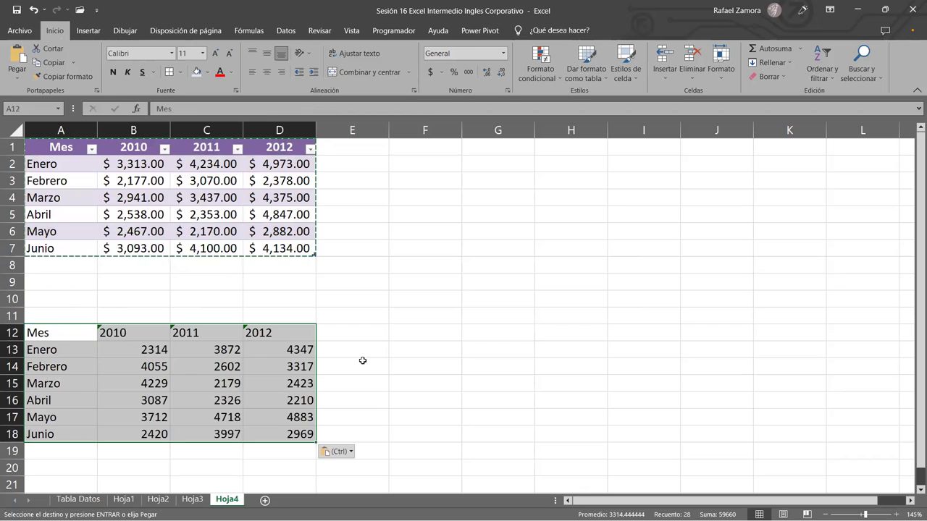
# - Ignore the number-stored-as-text warning on year headers B12:D12 and centre them
pyautogui.moveTo(134, 333); pyautogui.dragTo(249, 333)
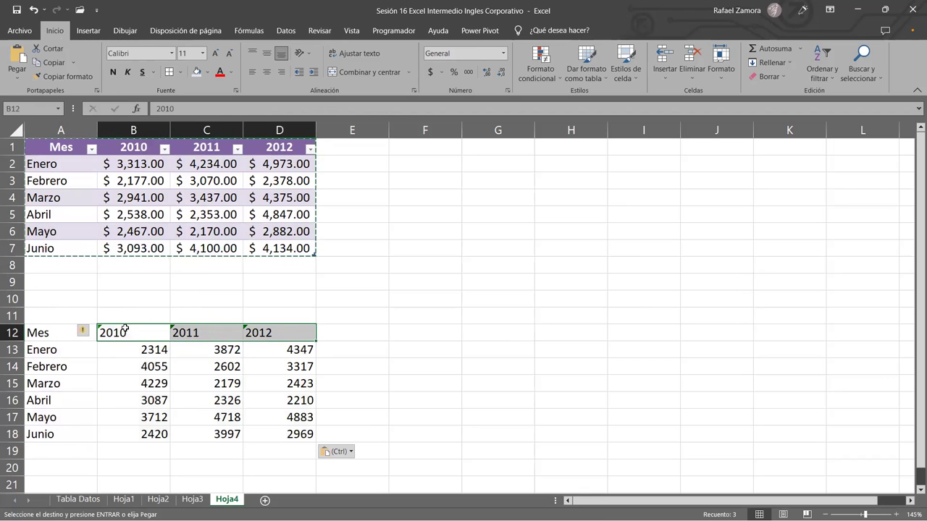
pyautogui.click(81, 333)
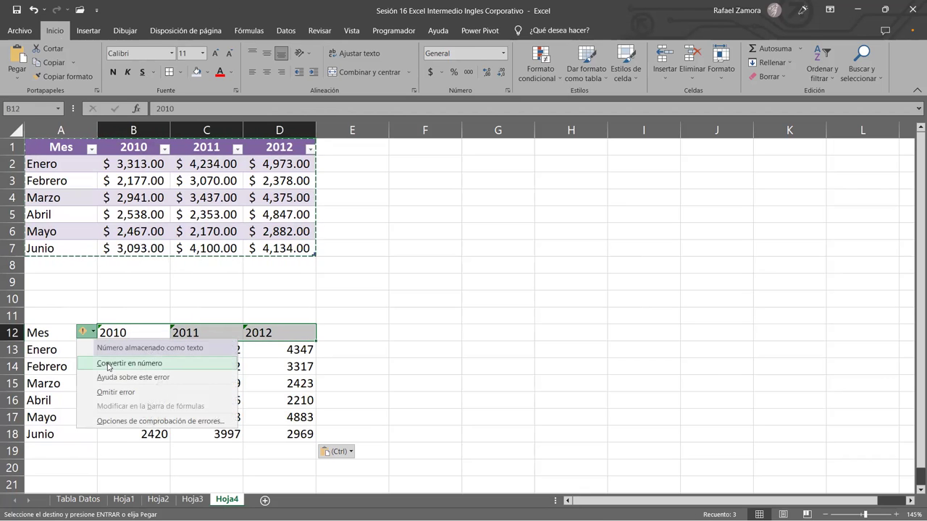
pyautogui.click(117, 391)
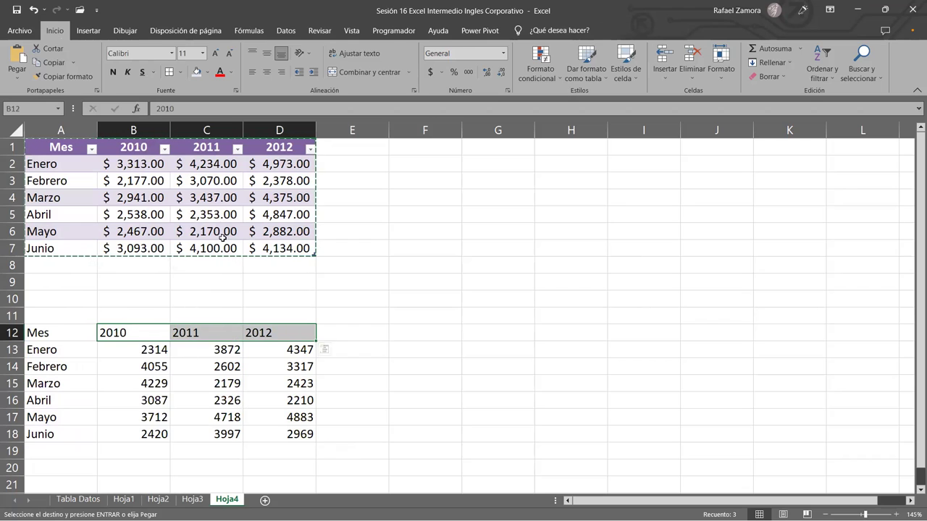
pyautogui.click(266, 72)
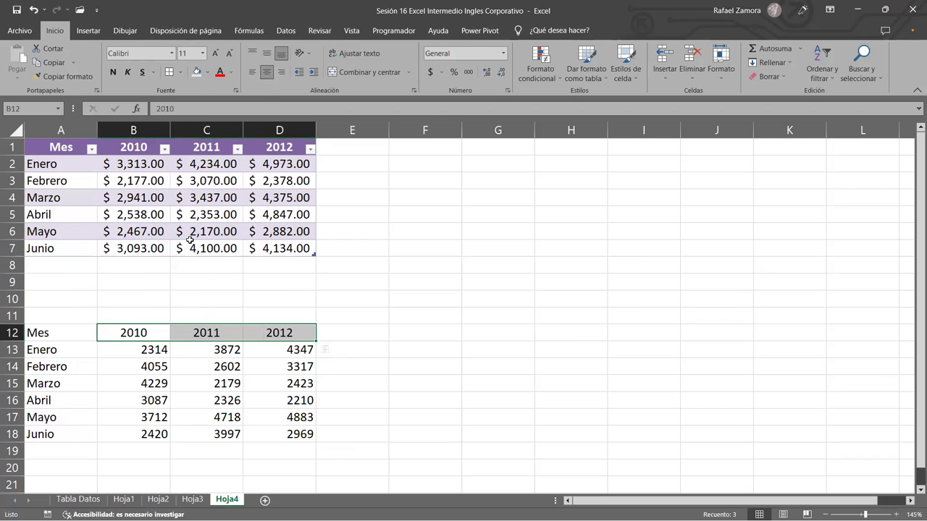
pyautogui.click(216, 368)
# - Format the copied figures B13:D18 as currency
pyautogui.moveTo(142, 352); pyautogui.dragTo(302, 433)
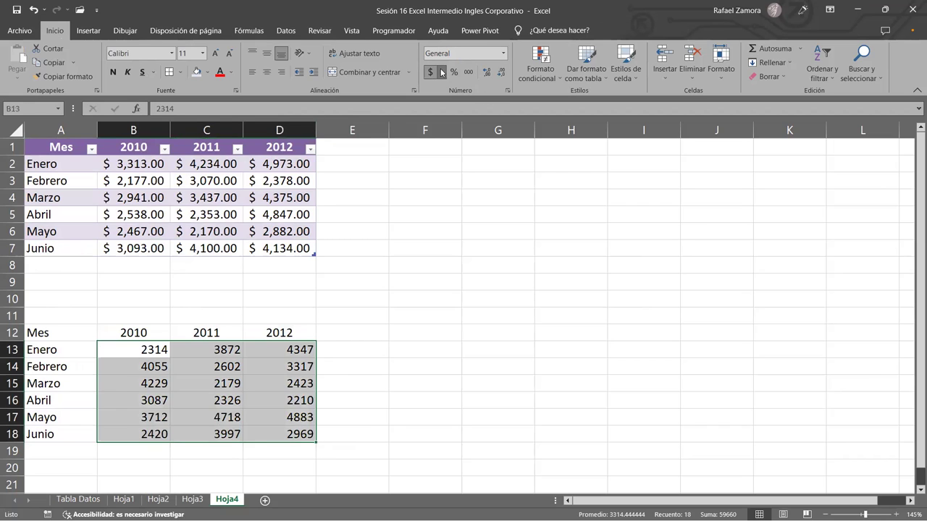
pyautogui.click(339, 279)
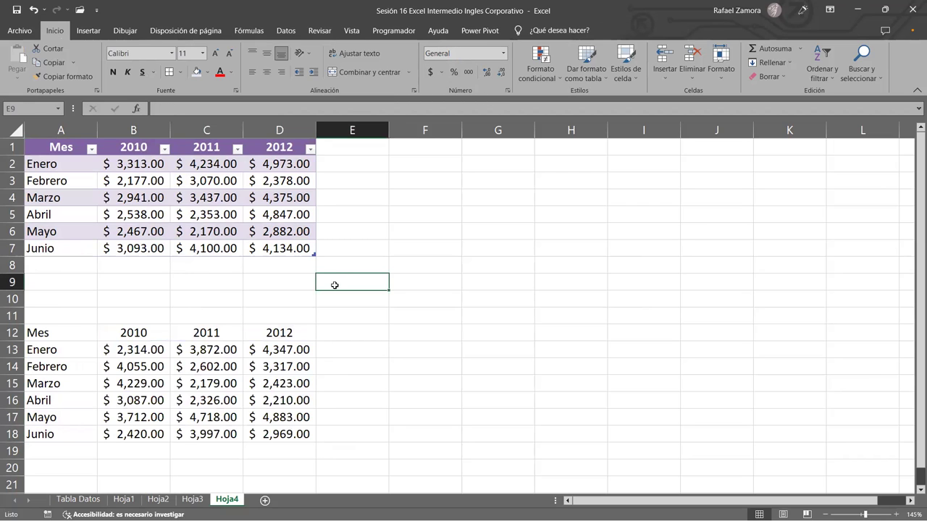
pyautogui.click(242, 369)
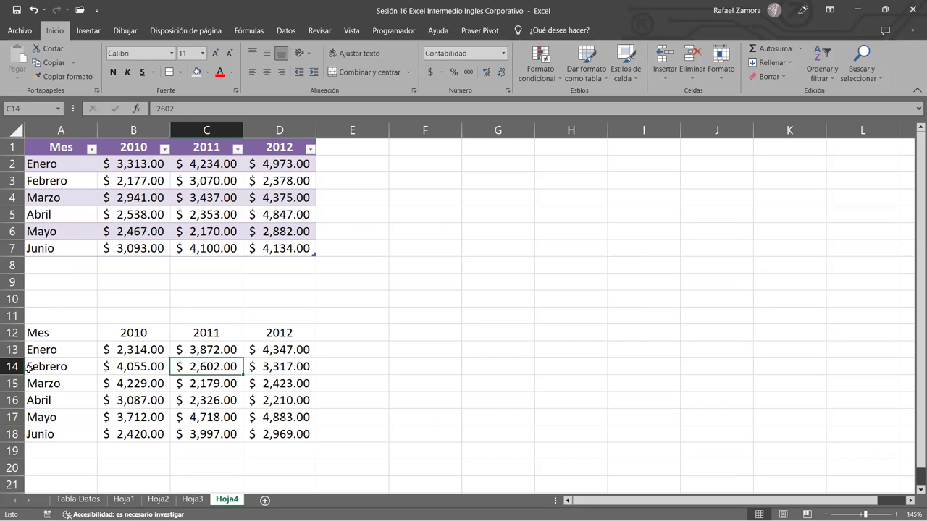
# - Centre the header row A12:D12 and fill it light purple
pyautogui.moveTo(42, 335); pyautogui.dragTo(296, 333)
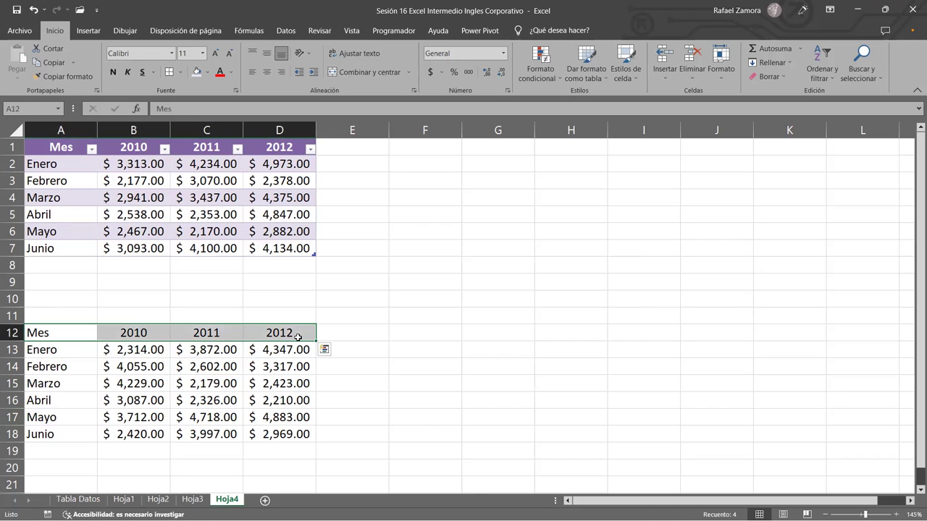
pyautogui.click(268, 71)
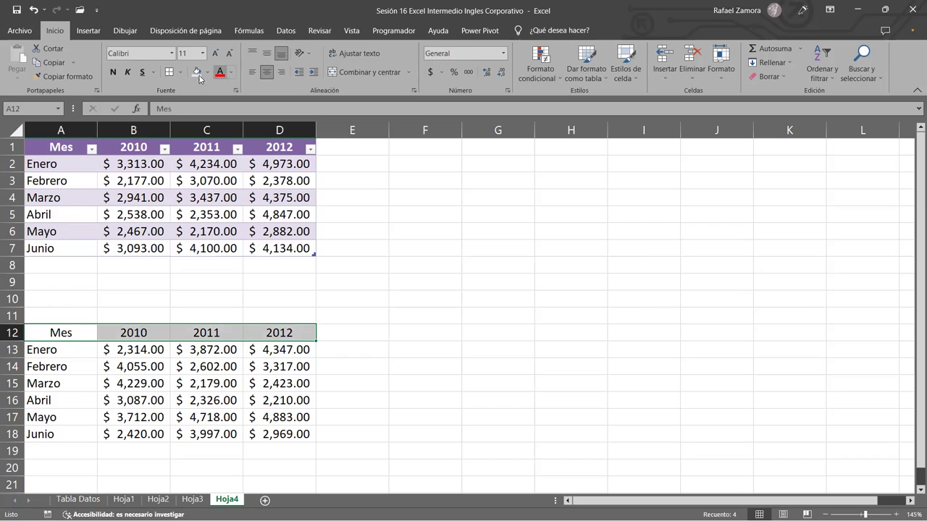
pyautogui.click(208, 72)
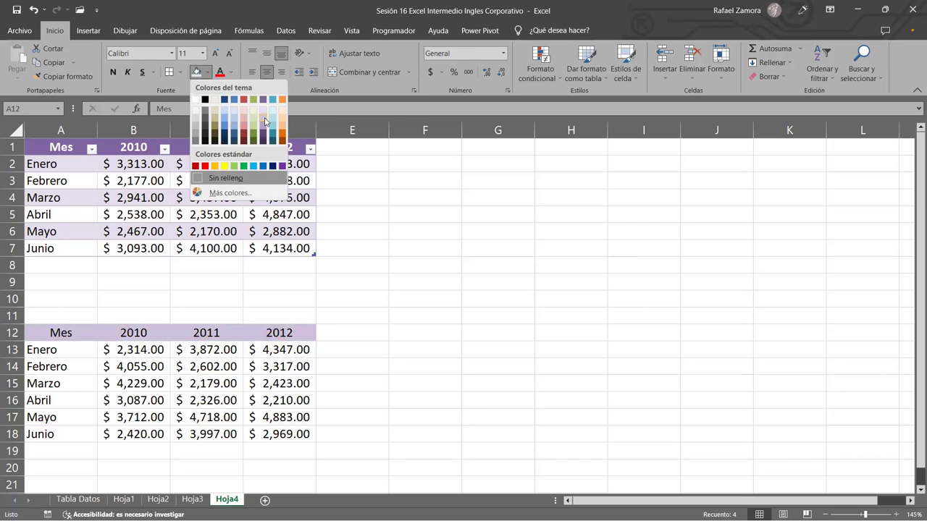
pyautogui.click(265, 121)
pyautogui.click(281, 298)
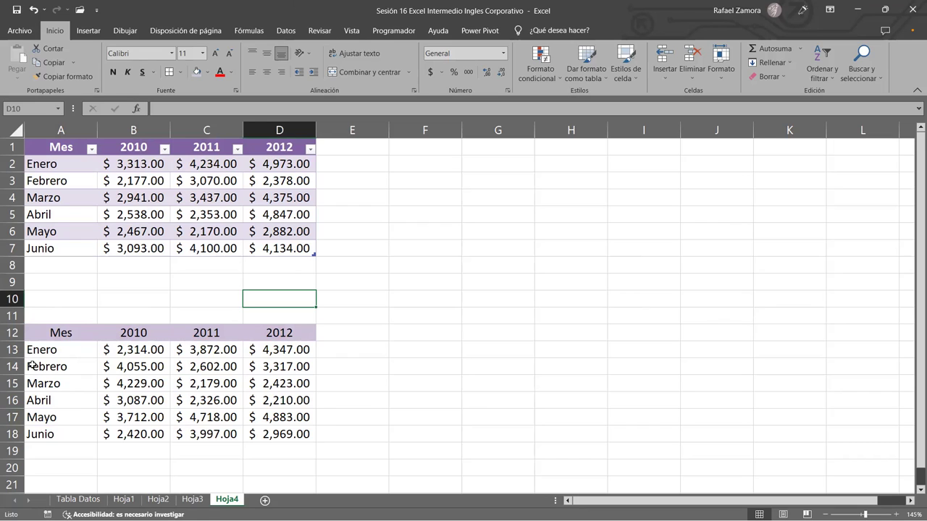
pyautogui.click(30, 367)
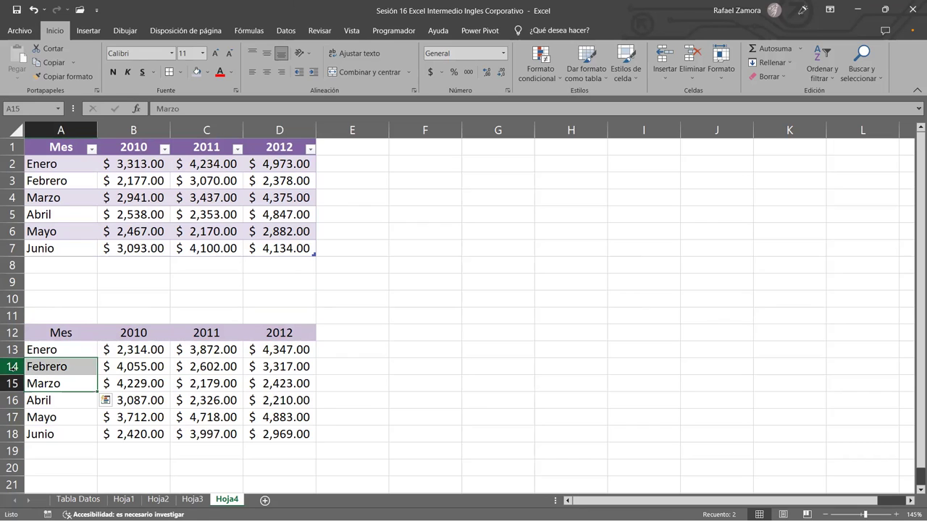
pyautogui.click(13, 367)
pyautogui.rightClick(13, 367)
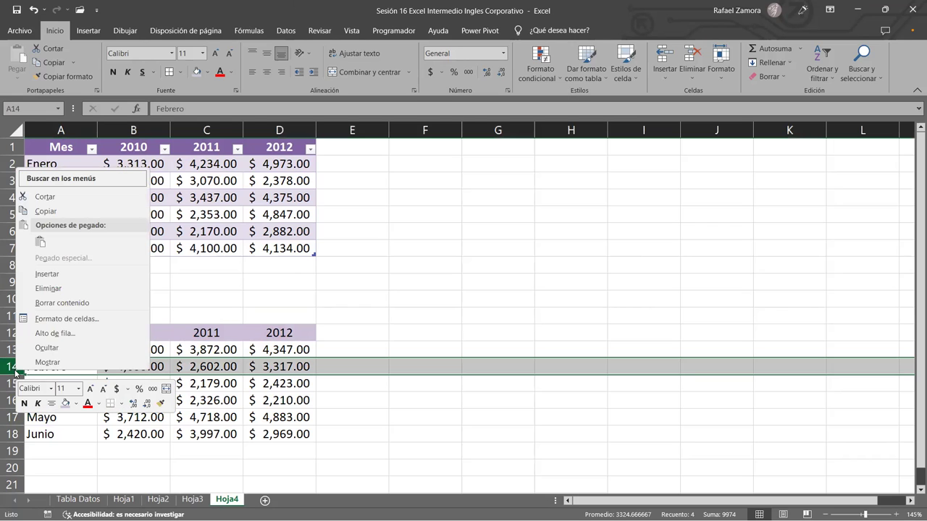
pyautogui.press('Escape')
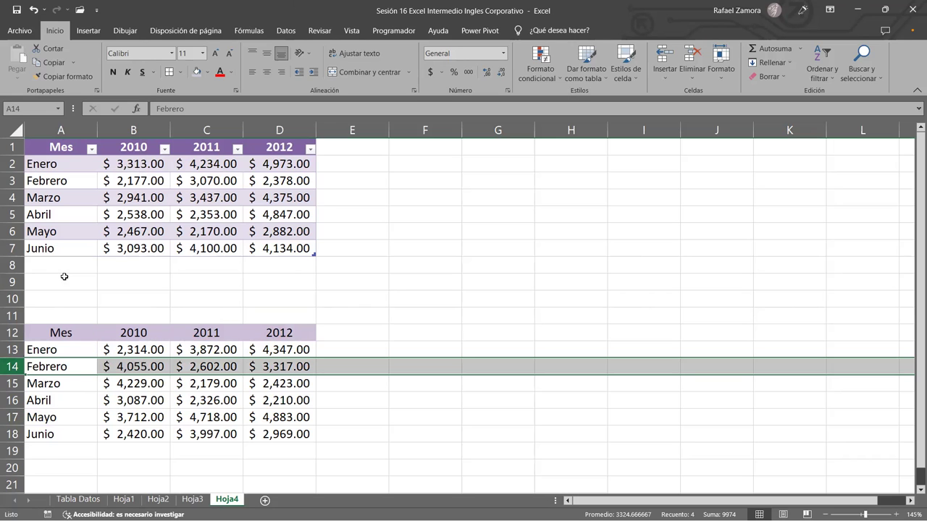
pyautogui.hotkey('ctrl', '+')
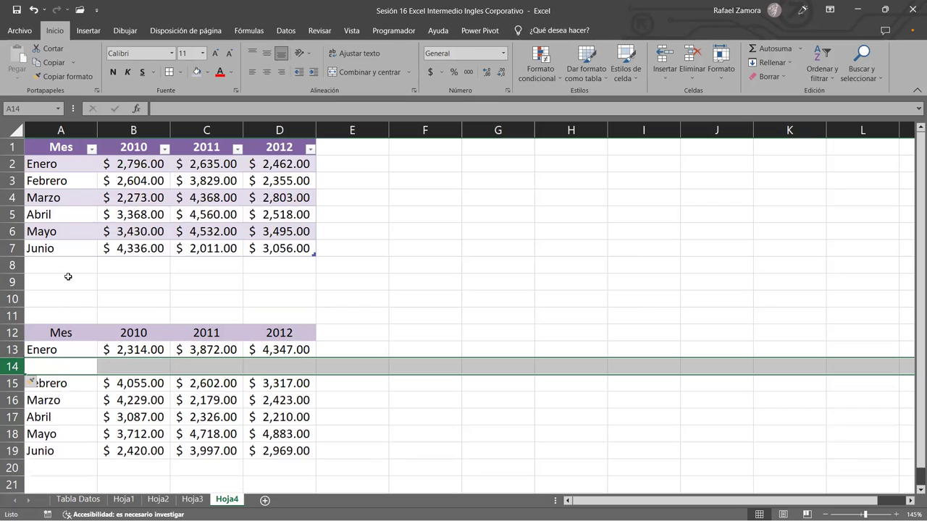
pyautogui.hotkey('ctrl', 'z')
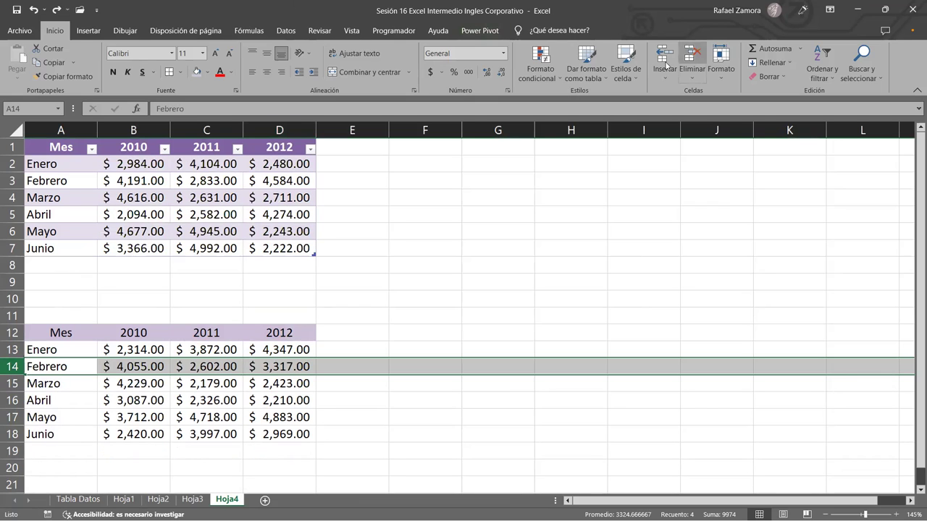
pyautogui.click(664, 73)
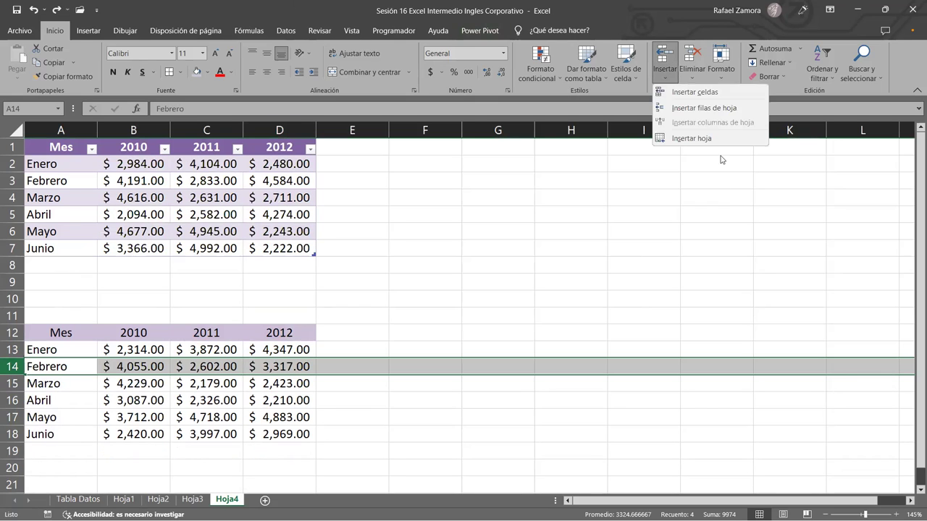
pyautogui.click(695, 109)
pyautogui.hotkey('ctrl', 'z')
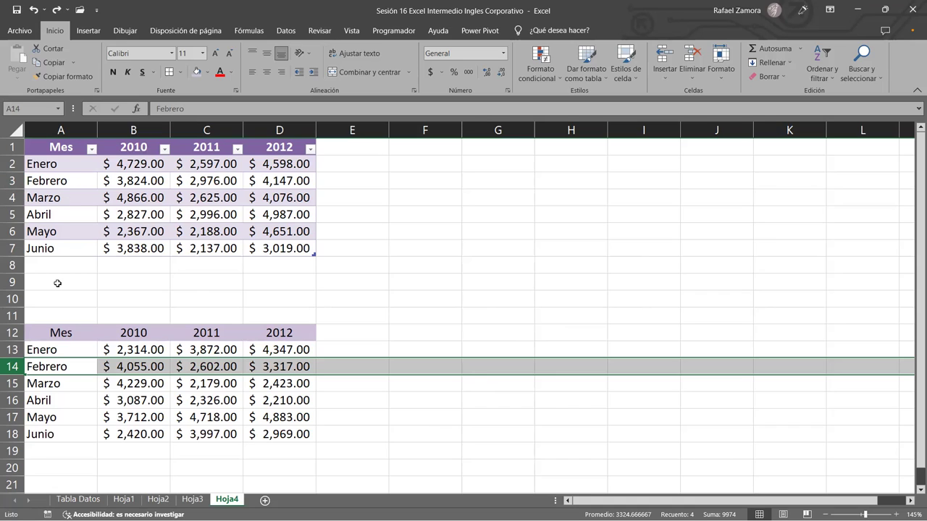
pyautogui.click(80, 297)
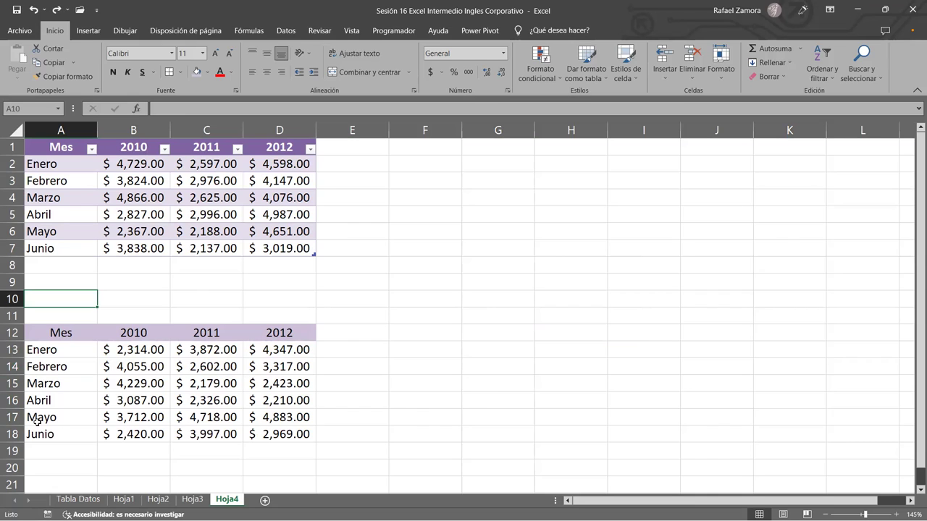
pyautogui.moveTo(120, 346); pyautogui.dragTo(138, 383)
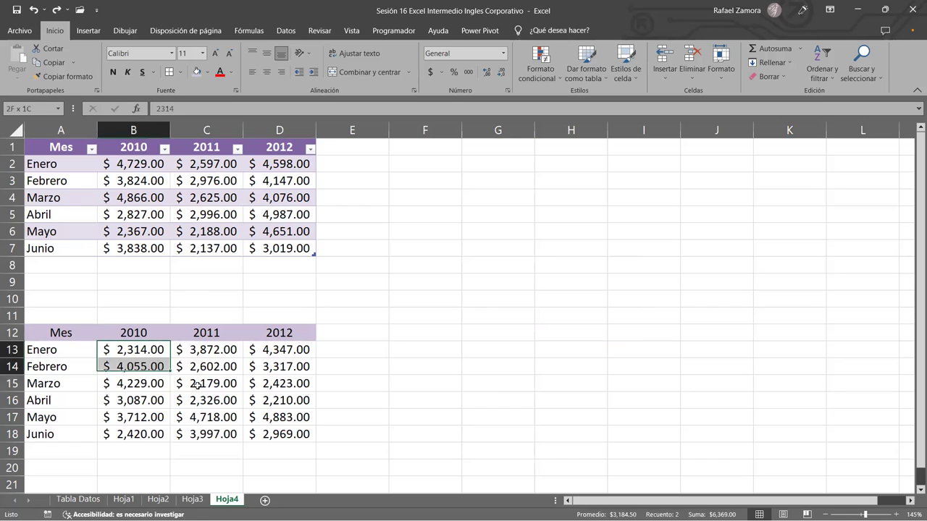
pyautogui.click(211, 382)
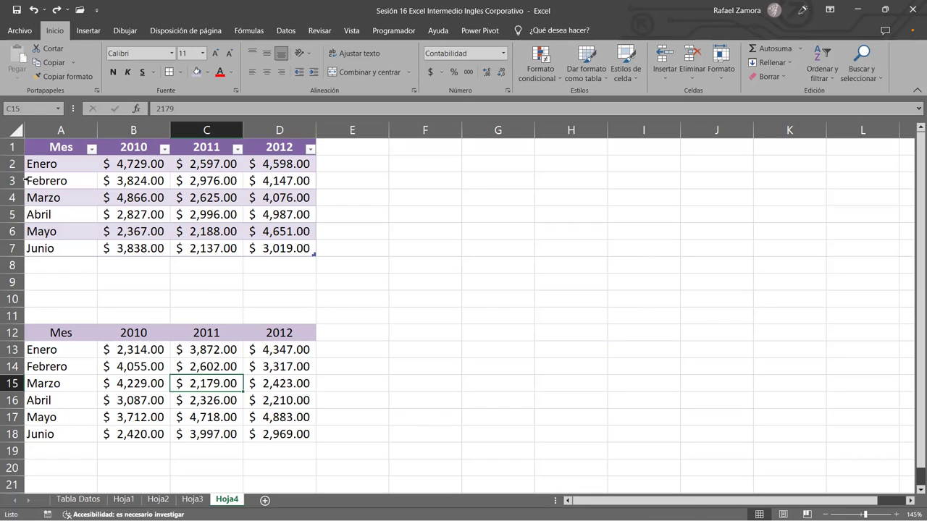
pyautogui.click(27, 181)
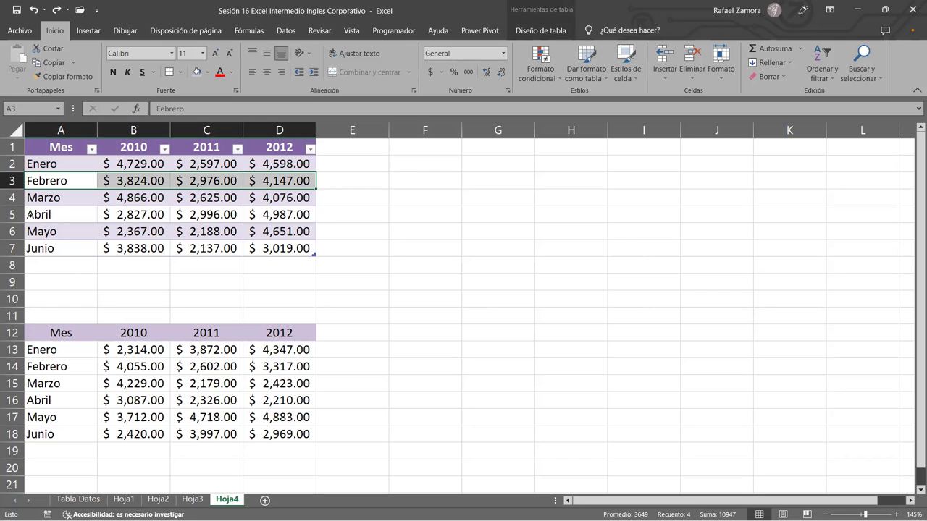
pyautogui.click(28, 214)
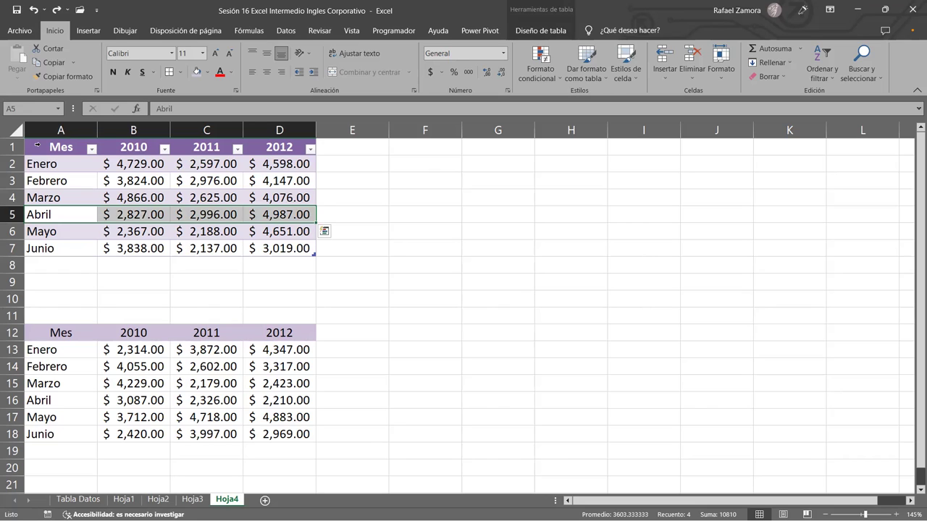
pyautogui.click(29, 161)
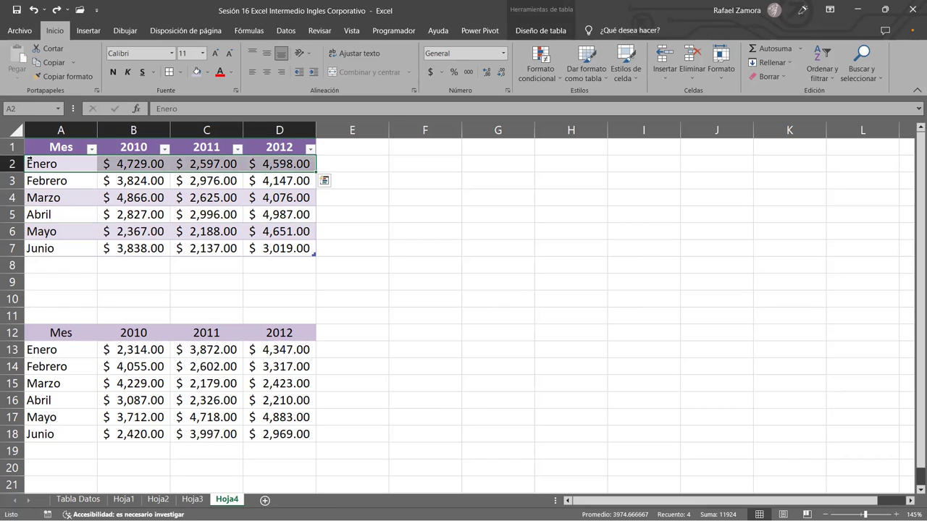
pyautogui.click(134, 139)
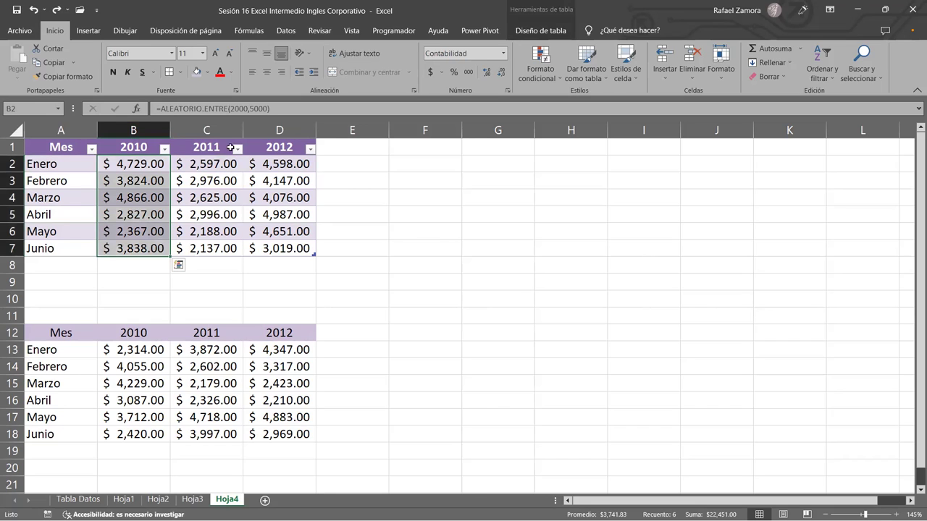
pyautogui.click(285, 142)
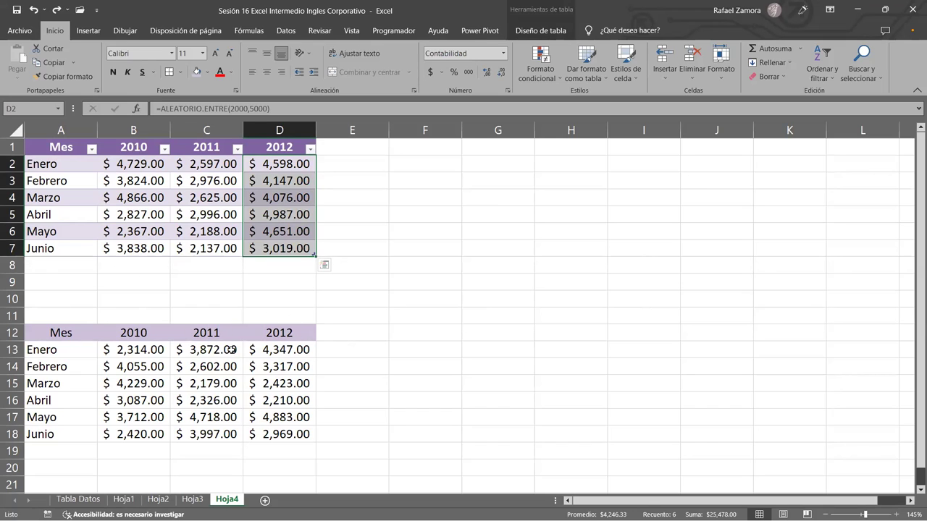
pyautogui.click(205, 328)
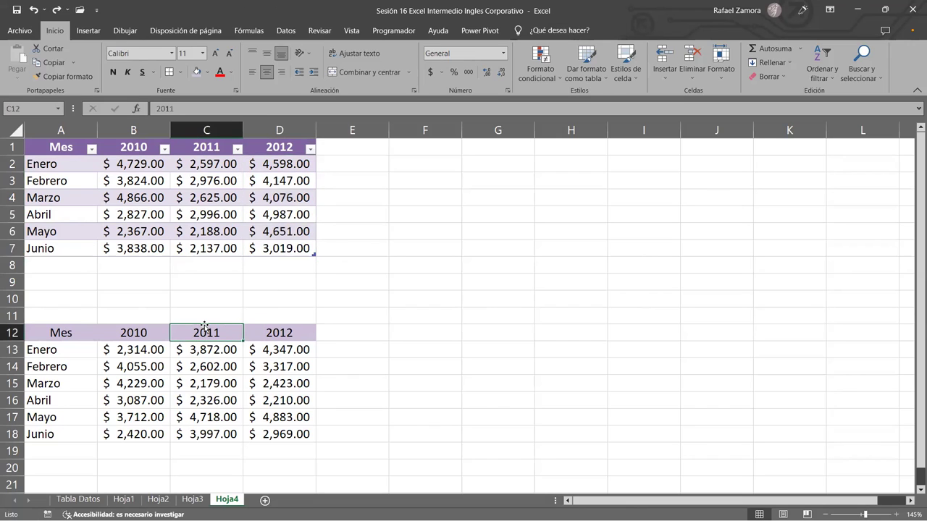
pyautogui.moveTo(205, 332); pyautogui.dragTo(233, 327)
pyautogui.moveTo(199, 349); pyautogui.dragTo(218, 427)
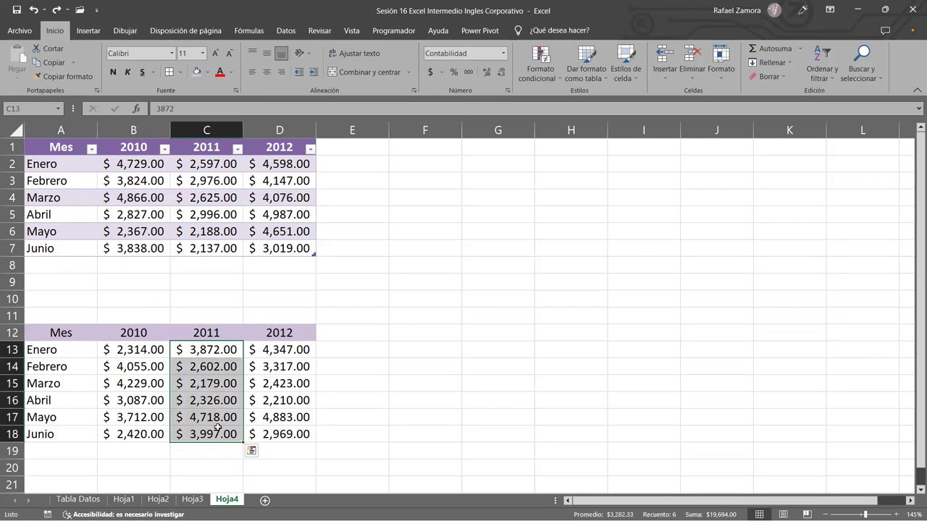
pyautogui.click(359, 265)
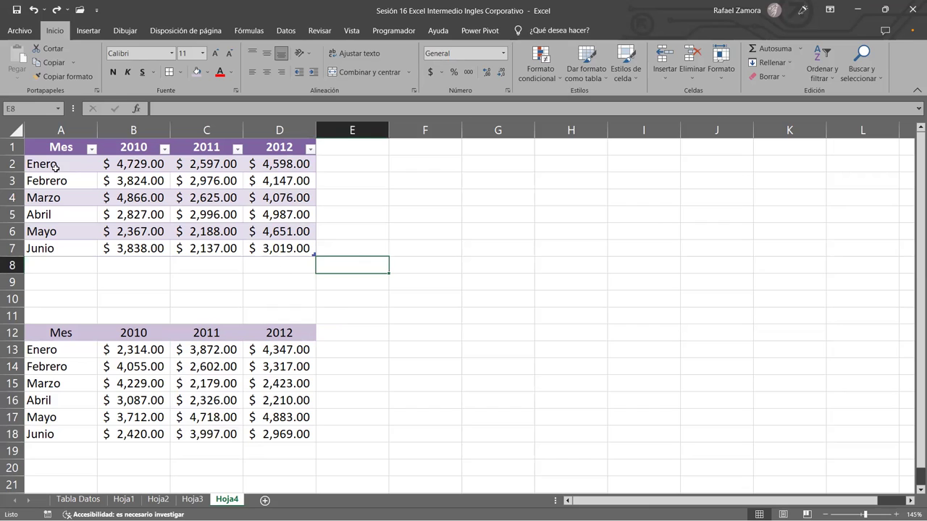
pyautogui.click(24, 163)
pyautogui.click(24, 181)
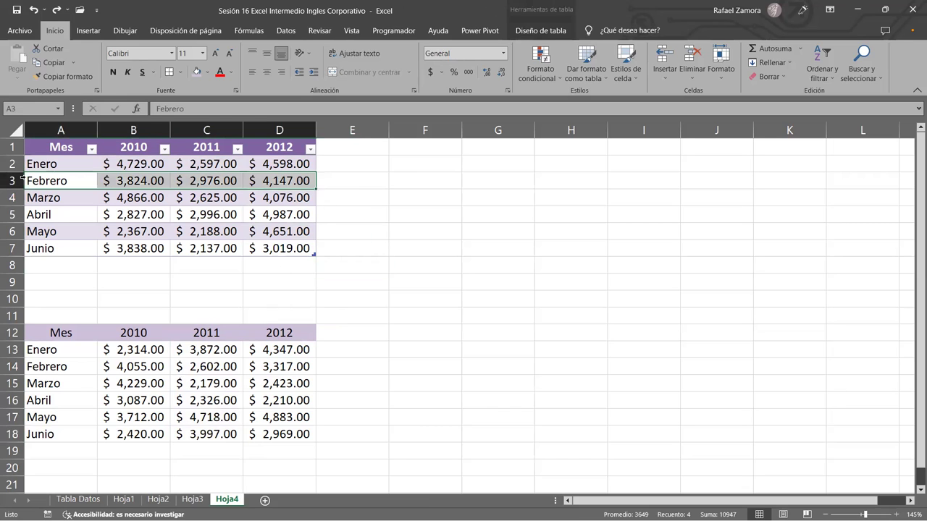
pyautogui.click(25, 197)
pyautogui.click(32, 214)
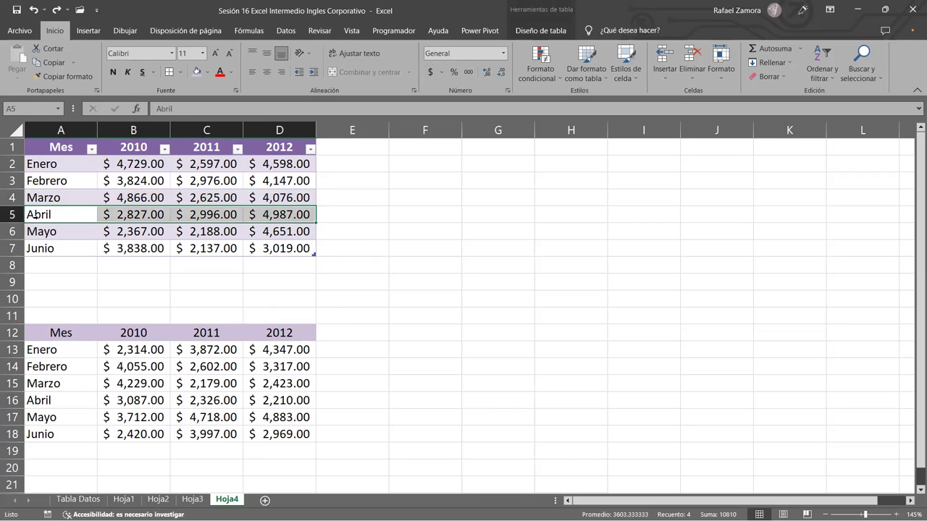
pyautogui.click(196, 197)
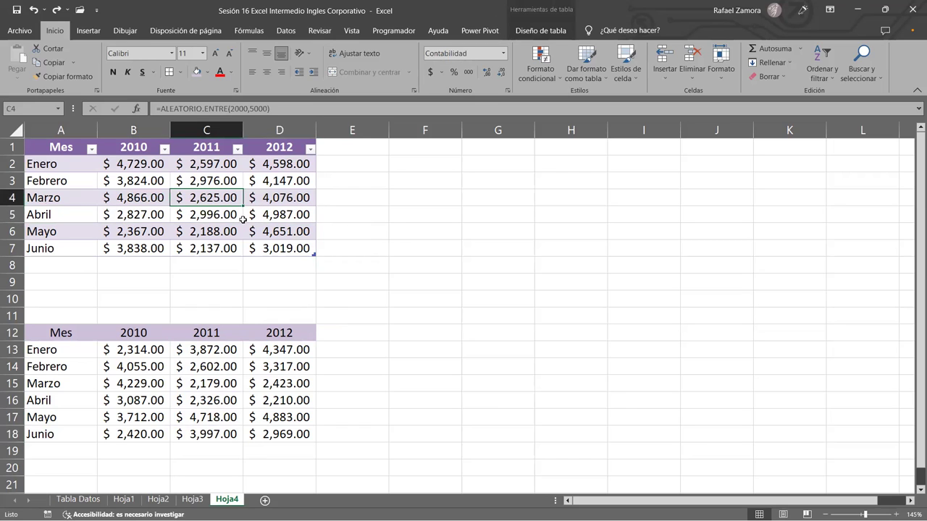
pyautogui.click(214, 180)
pyautogui.click(110, 383)
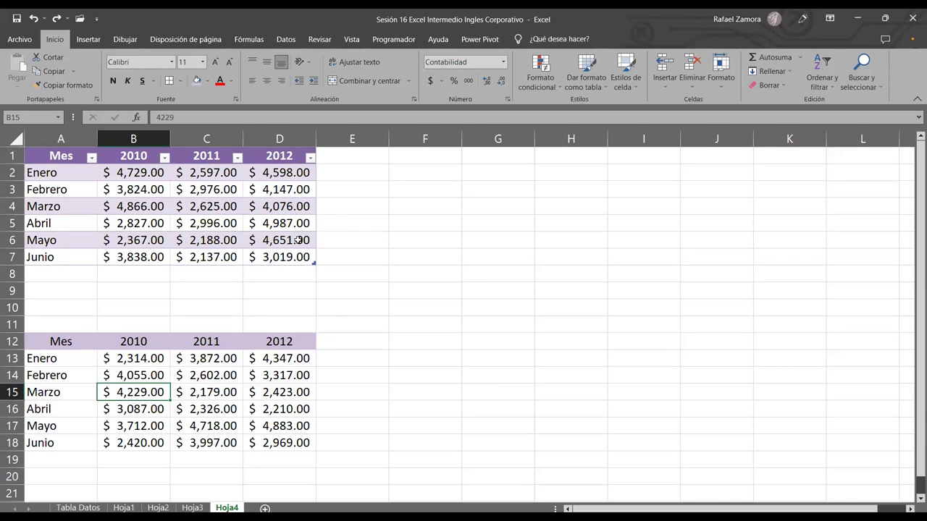
pyautogui.click(229, 268)
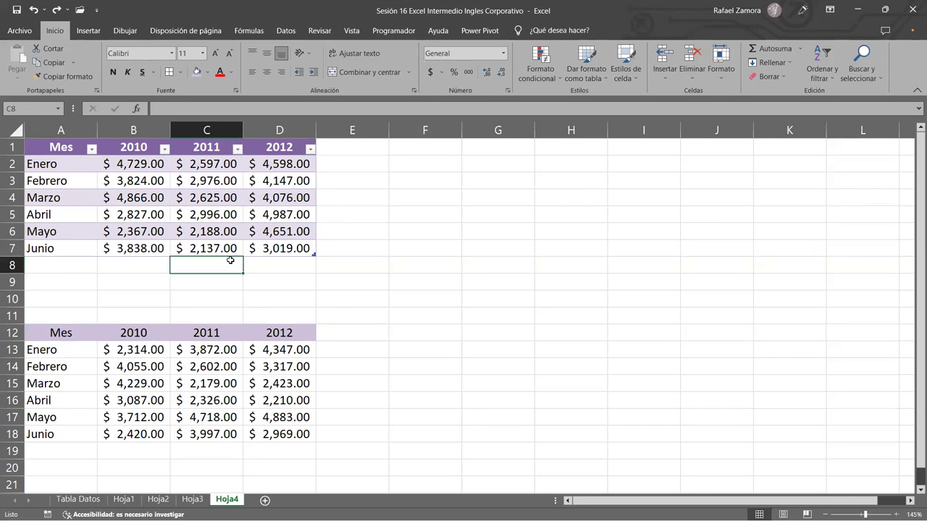
pyautogui.click(199, 210)
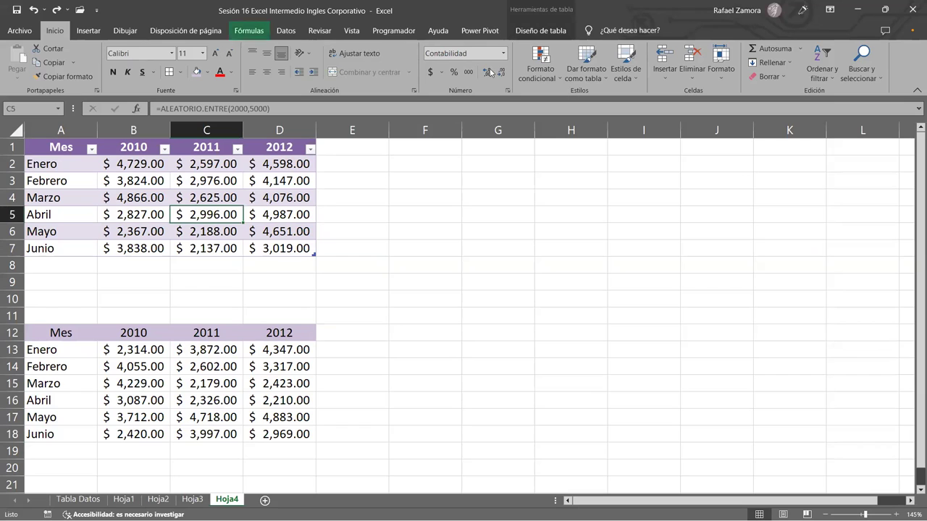
pyautogui.click(87, 30)
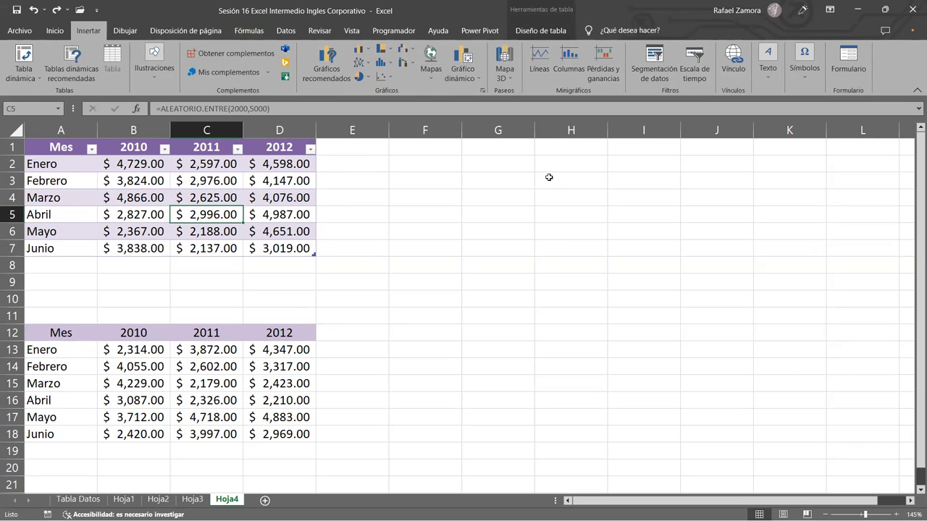
pyautogui.click(178, 348)
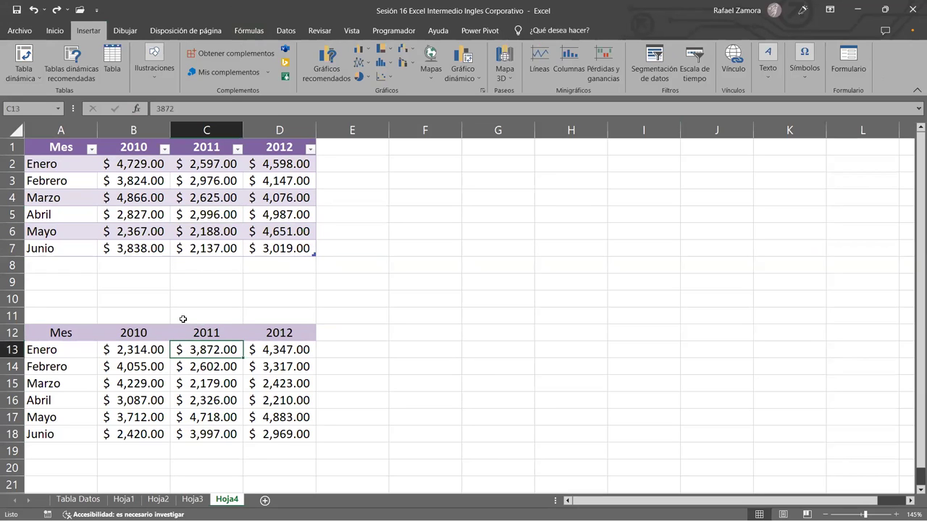
pyautogui.click(56, 31)
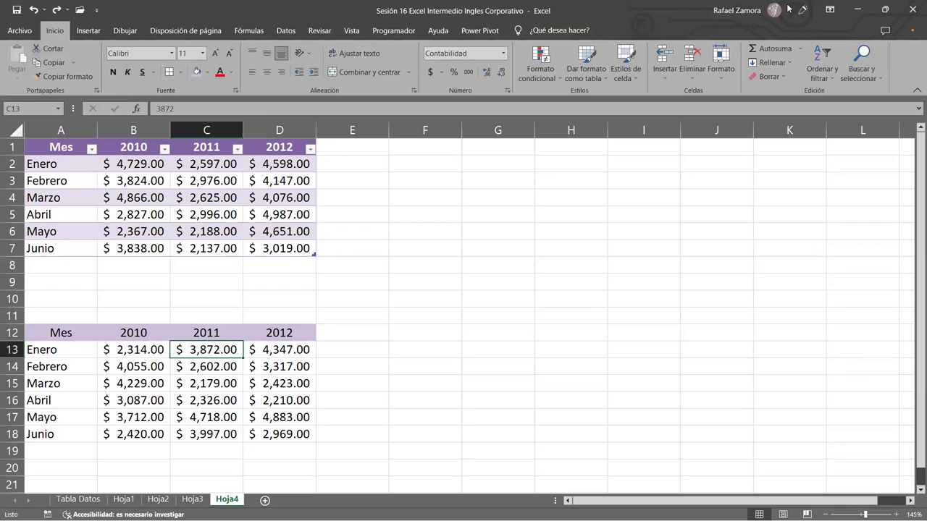
pyautogui.click(592, 75)
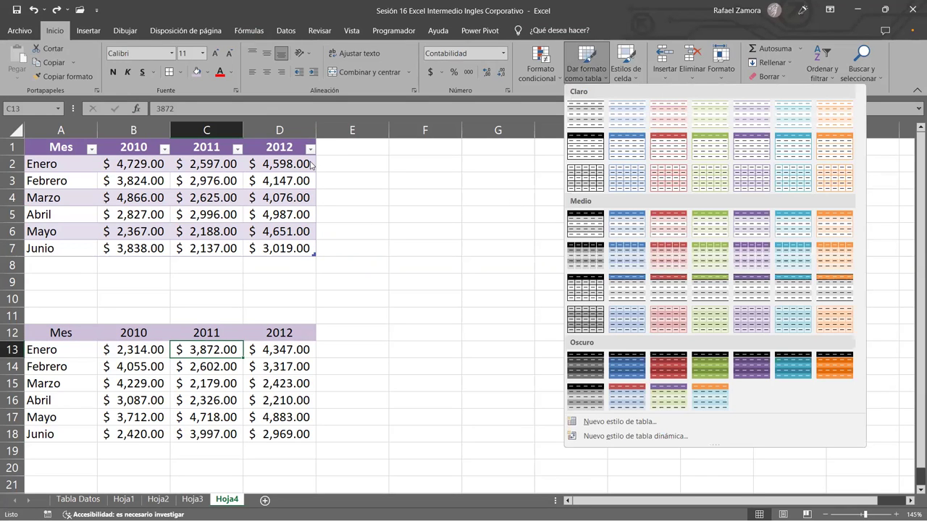
pyautogui.click(436, 275)
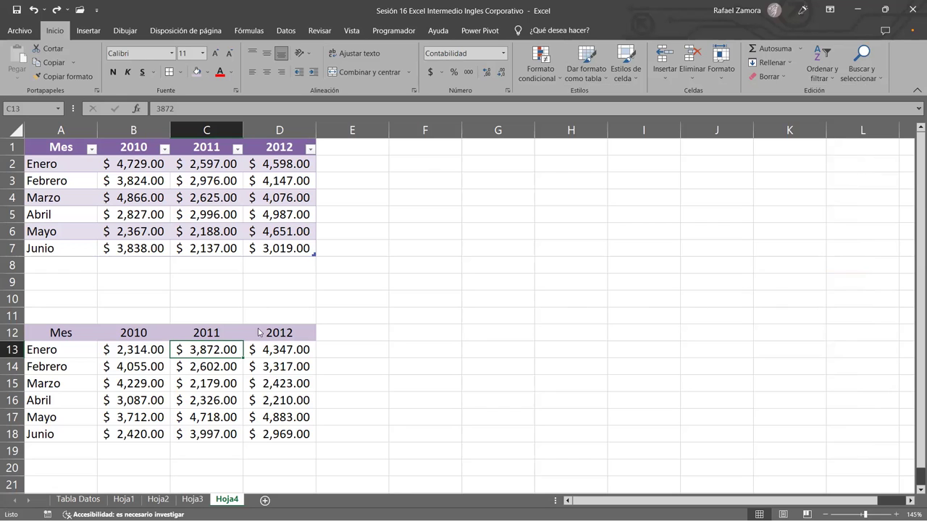
pyautogui.click(120, 11)
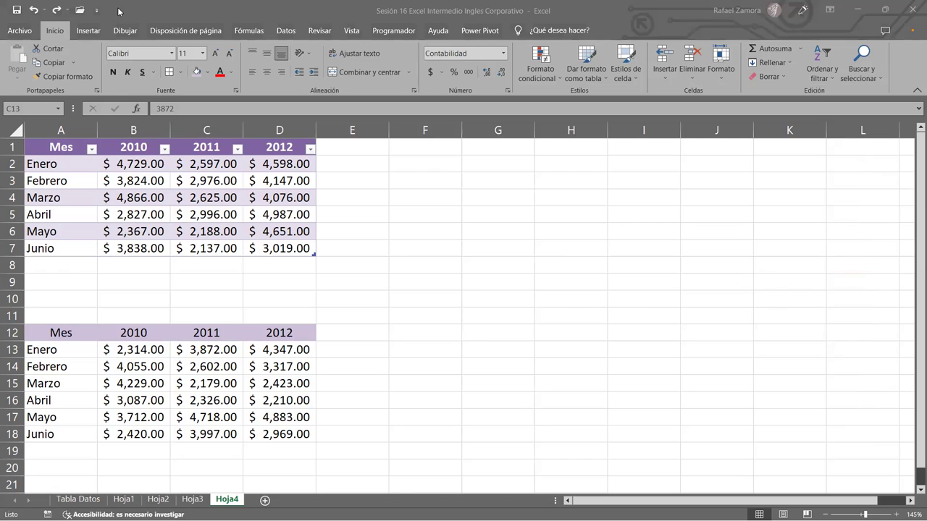
pyautogui.click(203, 369)
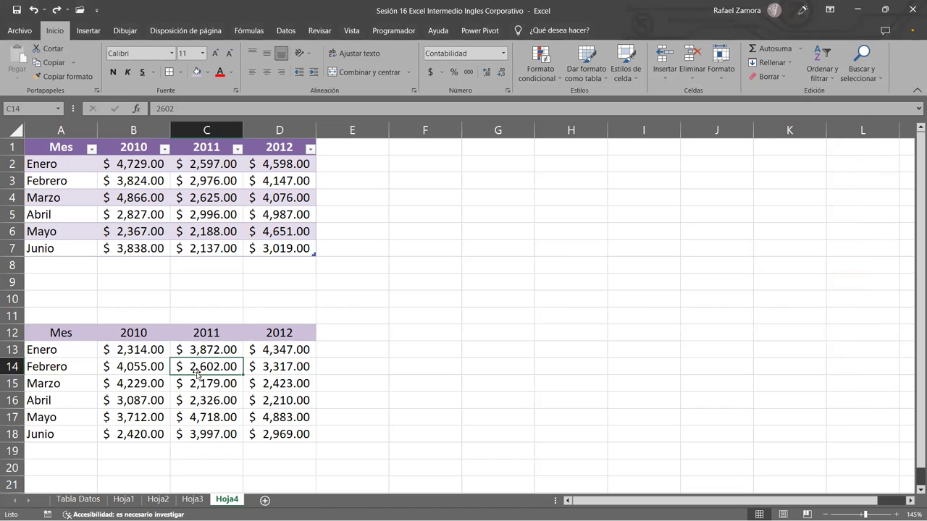
pyautogui.hotkey('ctrl', 't')
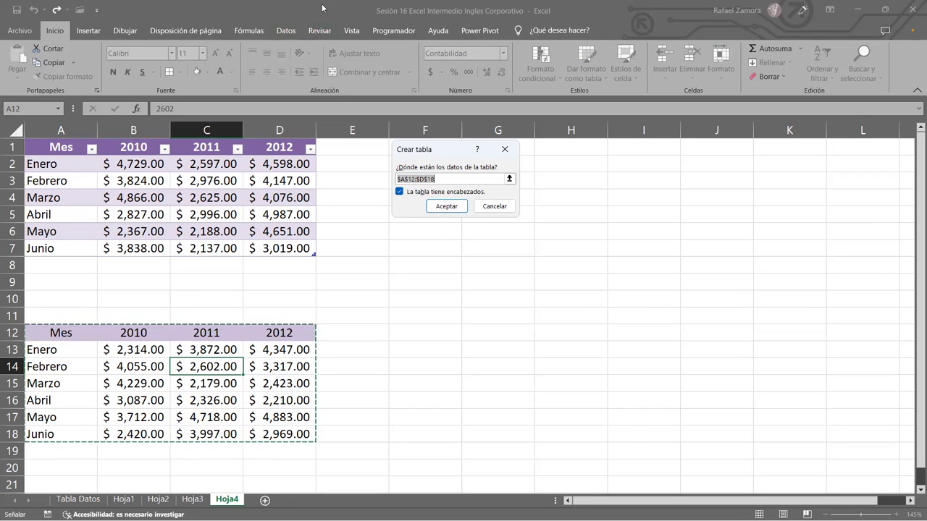
pyautogui.click(493, 209)
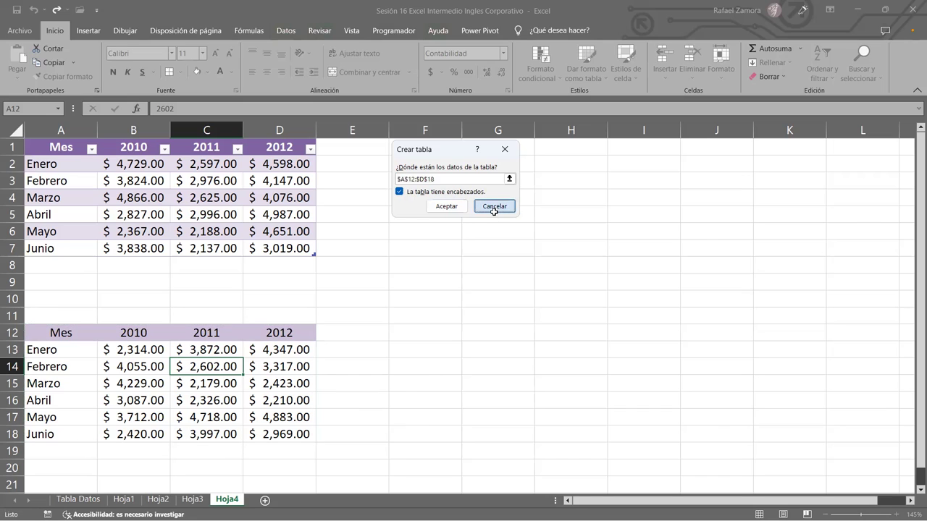
pyautogui.click(493, 209)
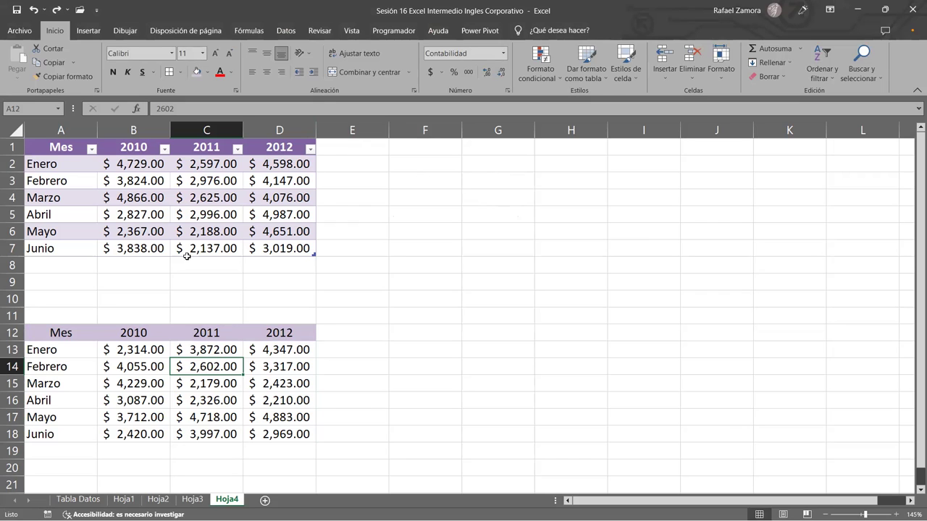
# - Convert the lower copy A12:D18 into a table with headers using Ctrl+T
pyautogui.click(139, 349)
pyautogui.click(134, 382)
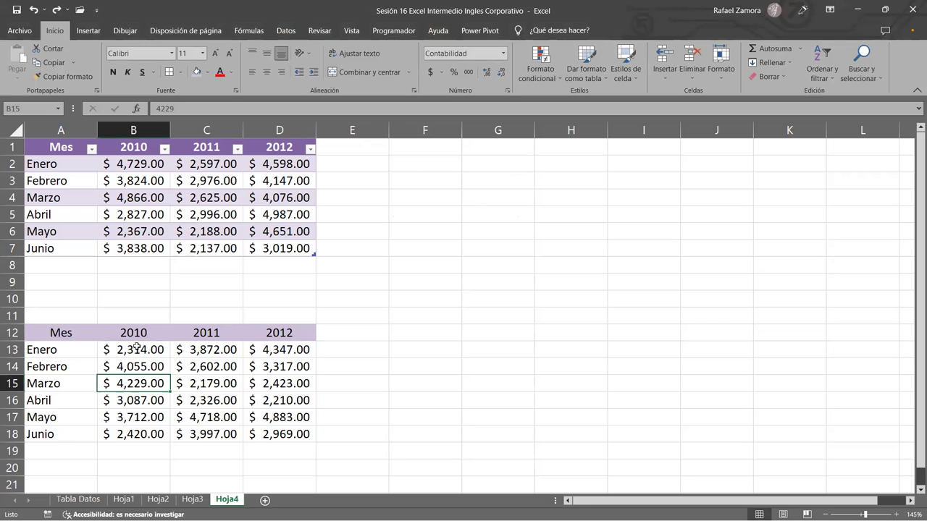
pyautogui.hotkey('ctrl', 't')
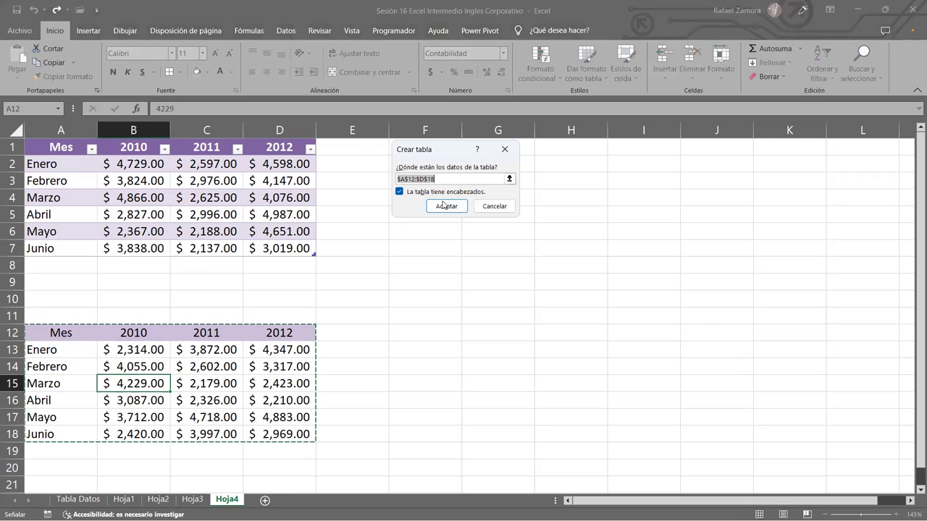
pyautogui.click(443, 205)
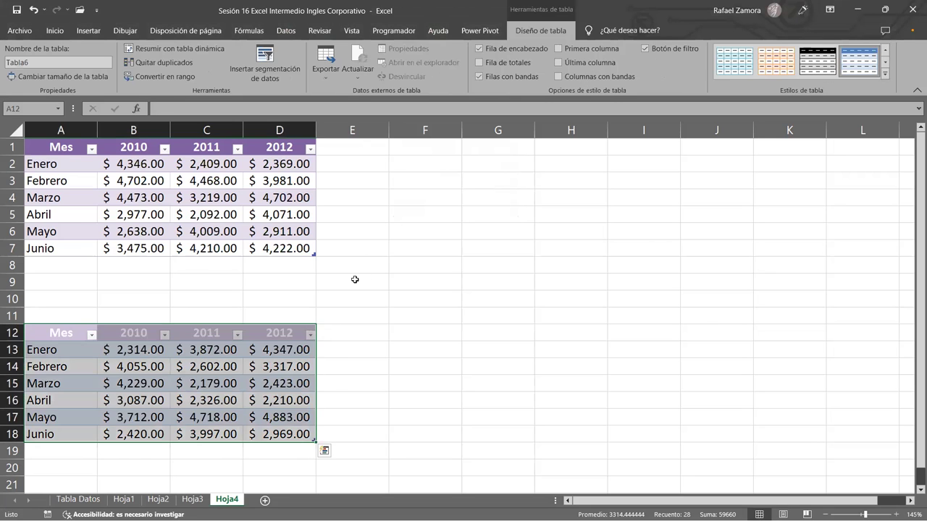
pyautogui.click(352, 281)
# - Apply the dark green banded style from the table styles gallery to the lower table
pyautogui.click(292, 360)
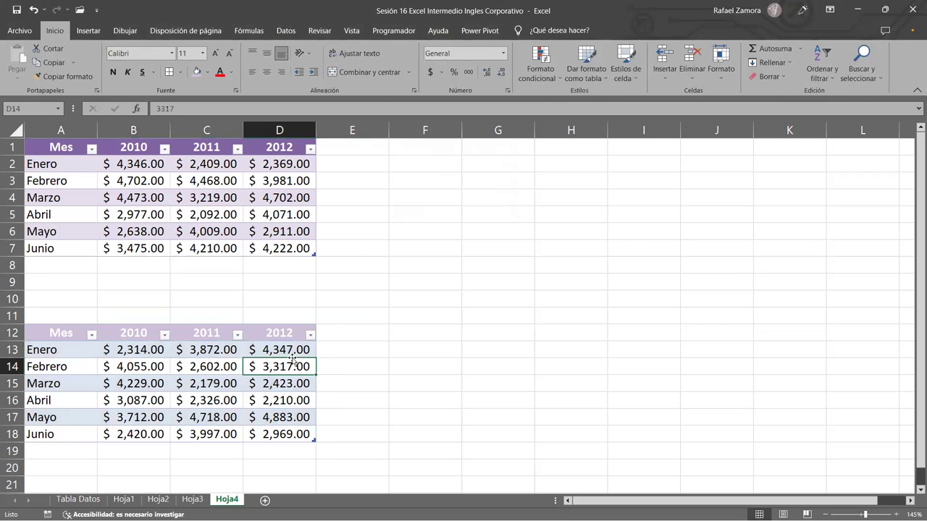
pyautogui.click(187, 370)
pyautogui.click(112, 372)
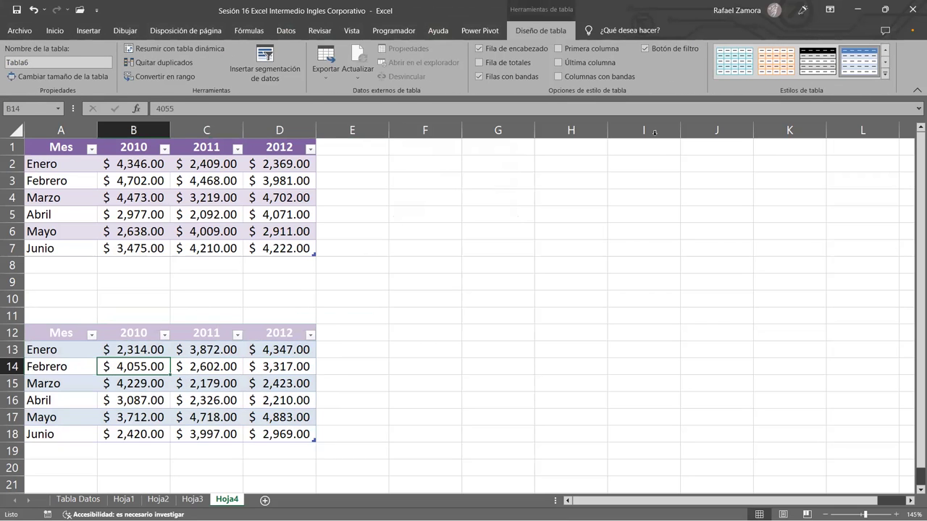
pyautogui.click(885, 65)
pyautogui.click(816, 61)
pyautogui.press('Right')
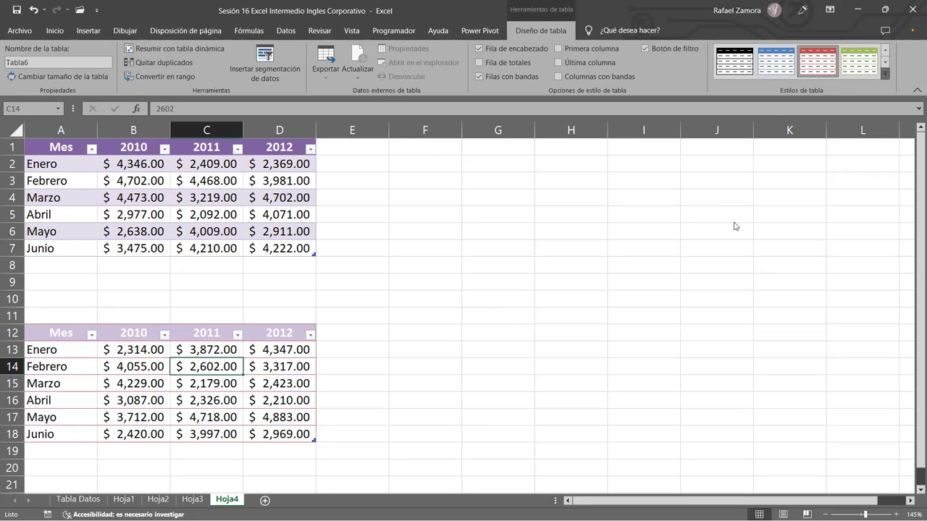
pyautogui.click(885, 75)
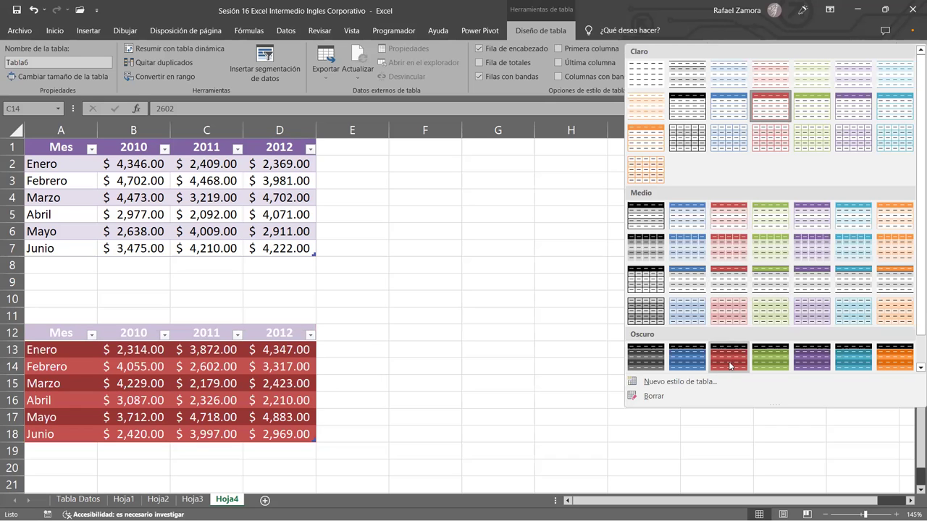
pyautogui.click(782, 357)
pyautogui.click(598, 388)
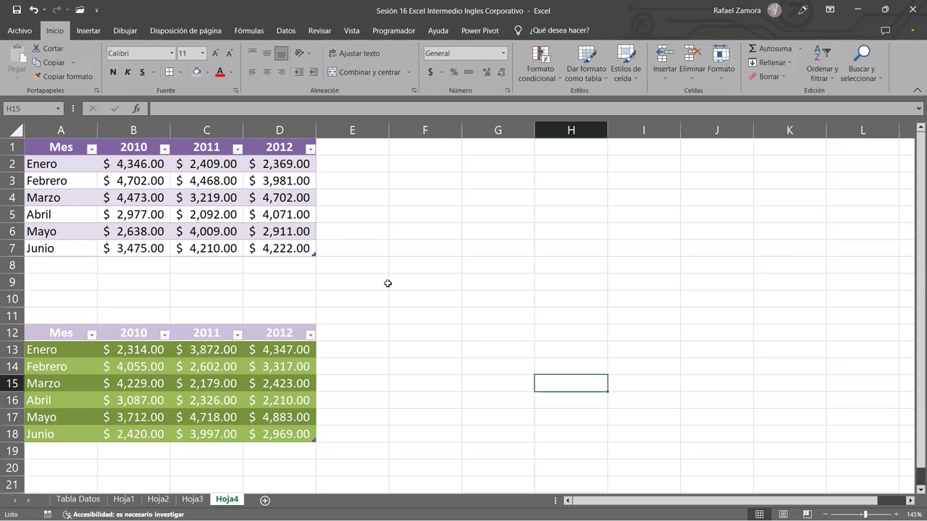
pyautogui.click(310, 218)
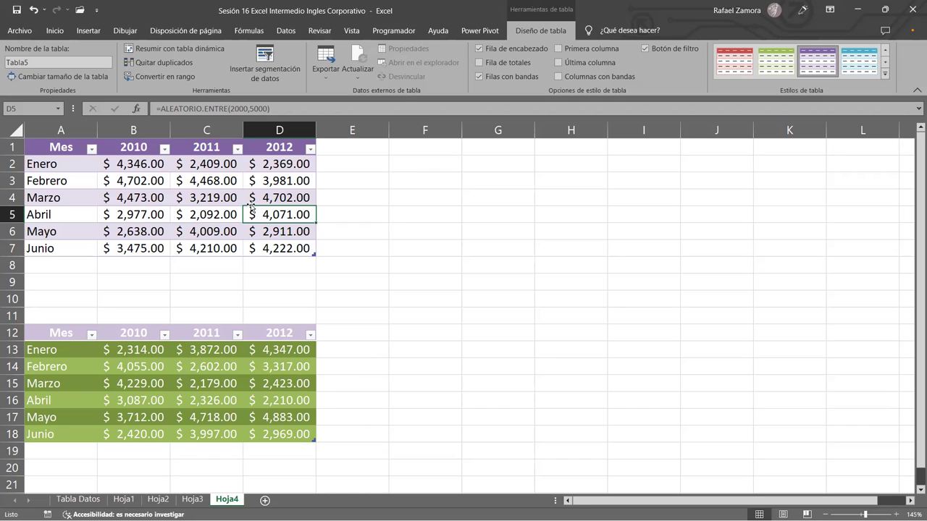
pyautogui.click(486, 251)
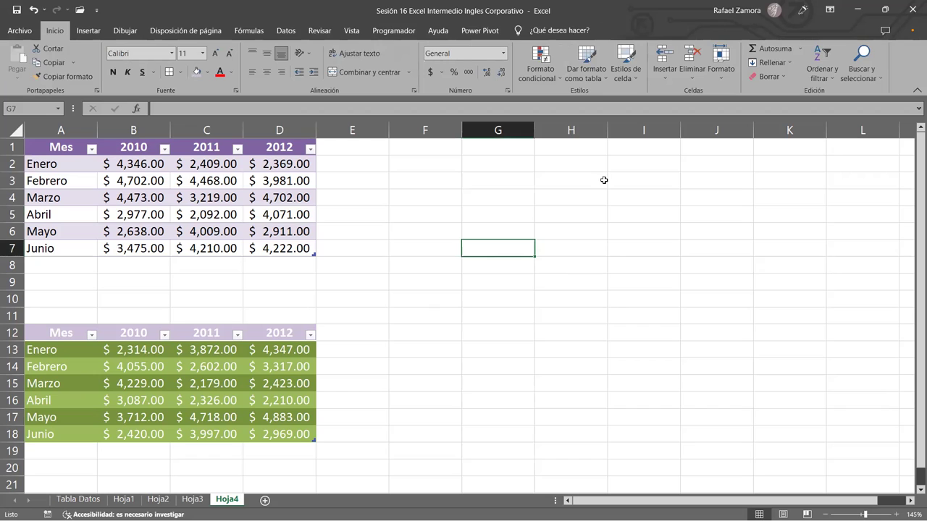
pyautogui.click(246, 367)
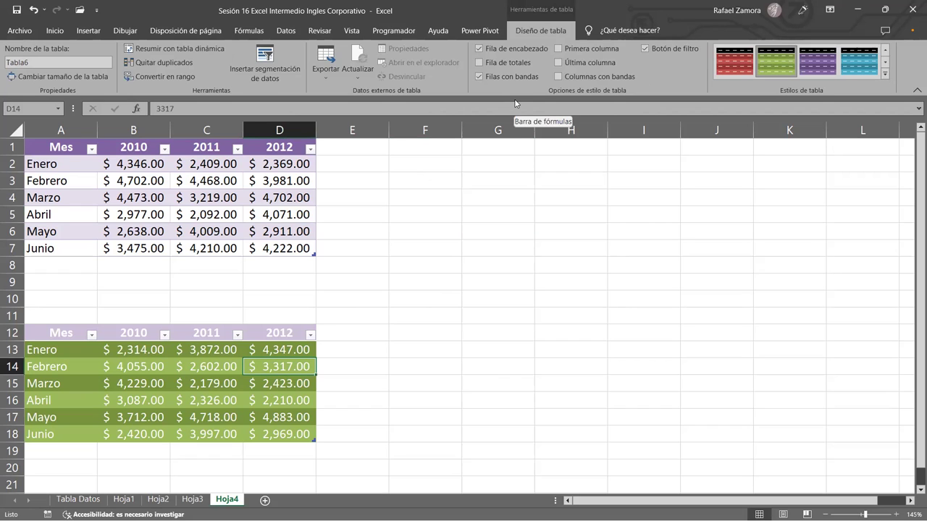
pyautogui.click(507, 215)
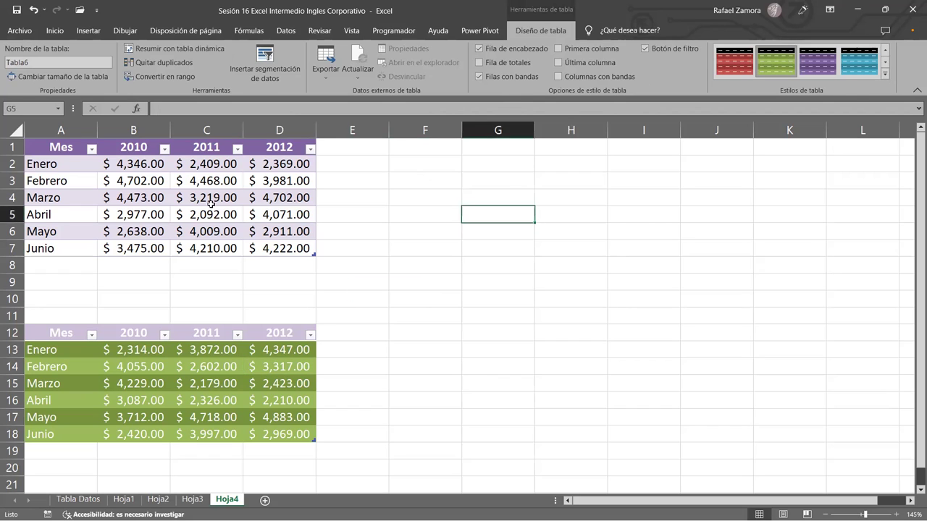
pyautogui.click(198, 178)
pyautogui.click(443, 279)
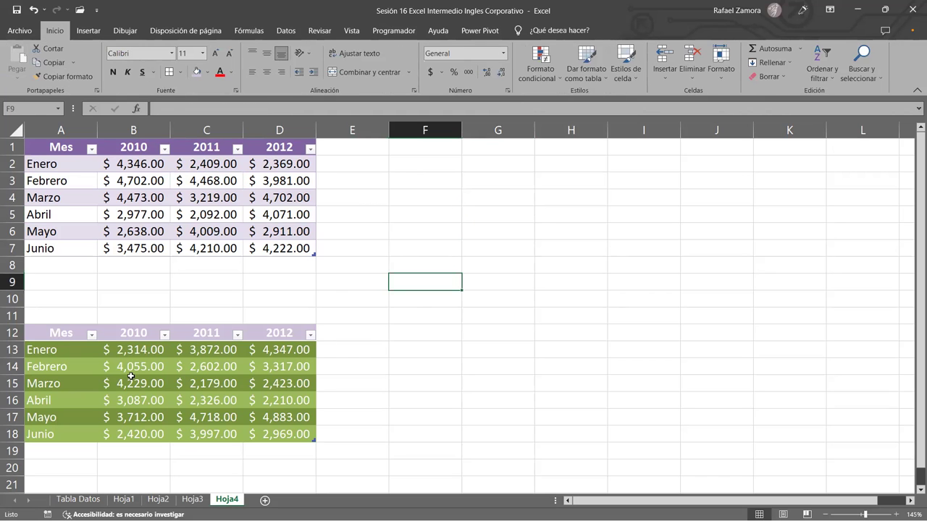
pyautogui.click(190, 392)
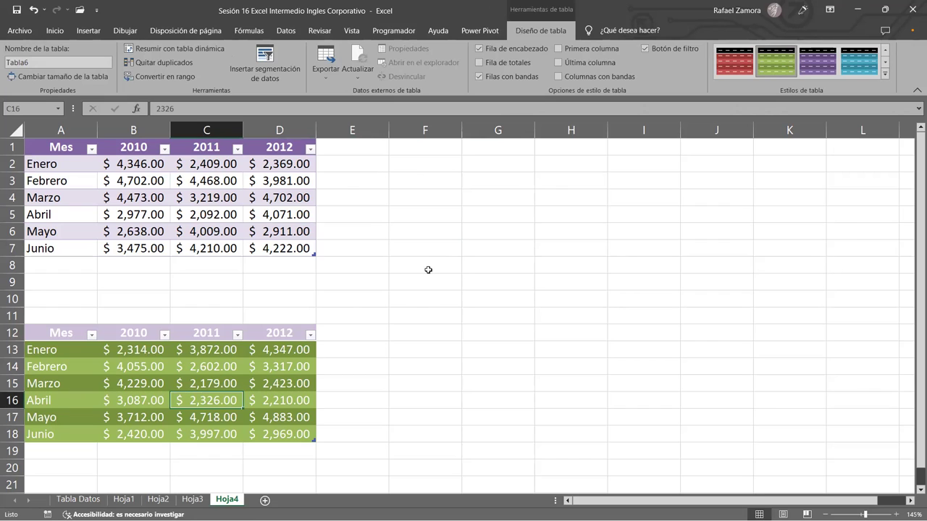
pyautogui.click(264, 219)
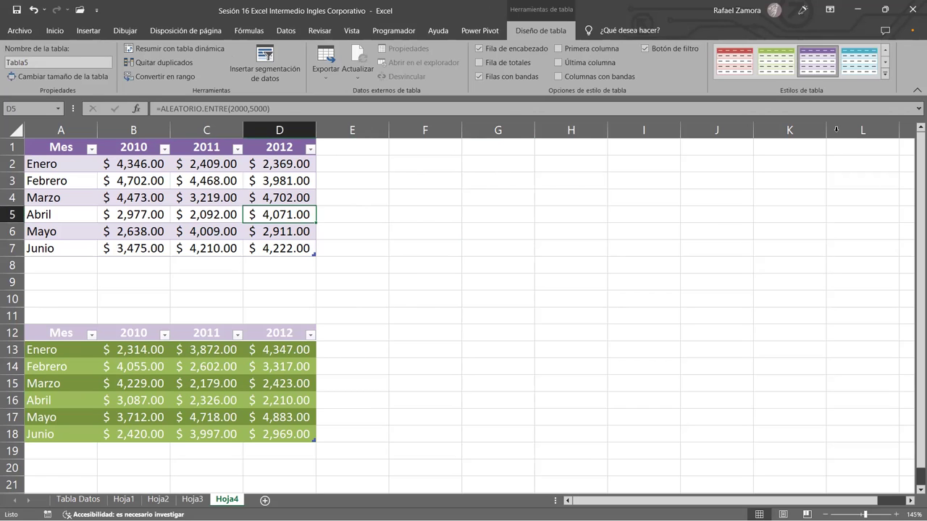
pyautogui.click(887, 74)
pyautogui.click(534, 210)
pyautogui.click(63, 165)
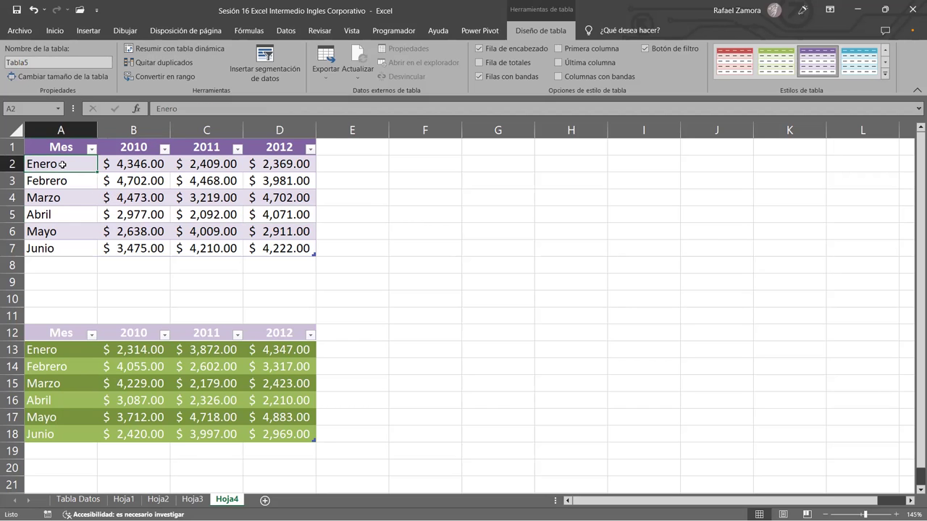
# - Uncheck Botón de filtro for the upper purple table to hide its header arrows
pyautogui.click(331, 311)
pyautogui.click(228, 360)
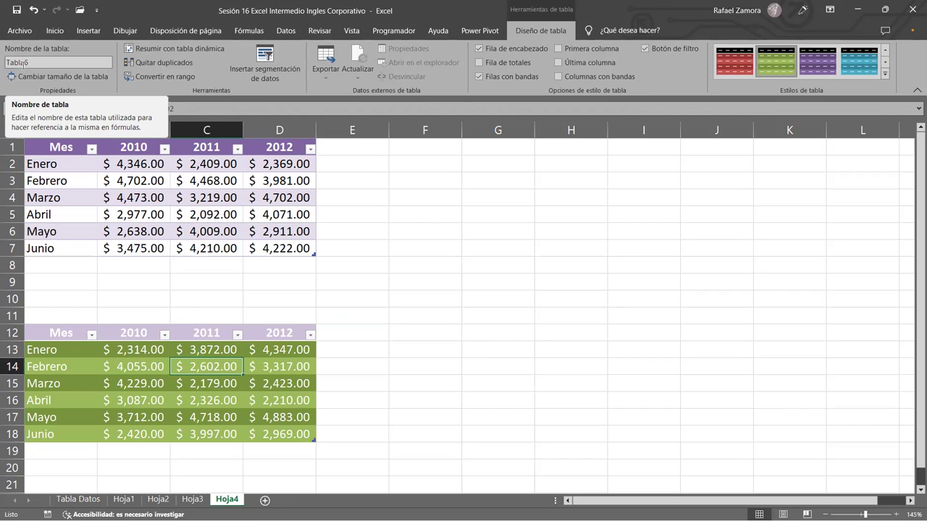
pyautogui.click(415, 259)
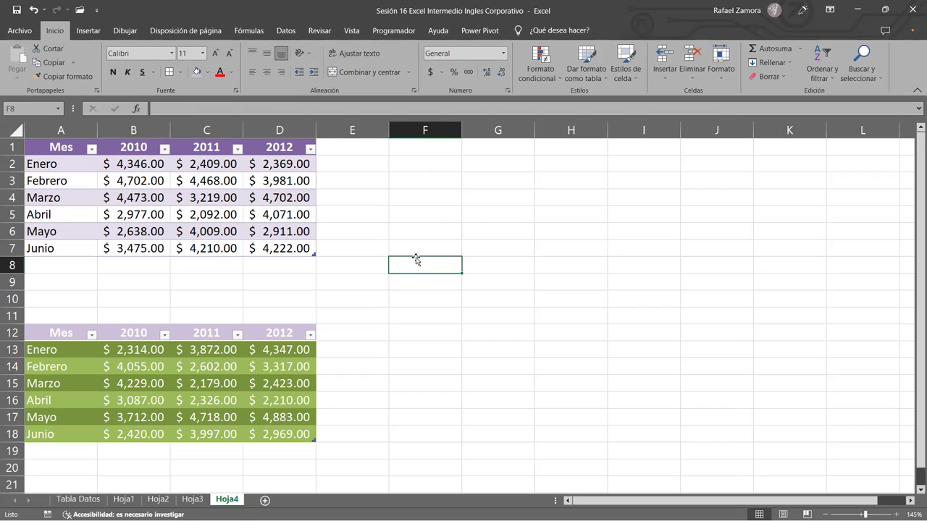
pyautogui.click(421, 234)
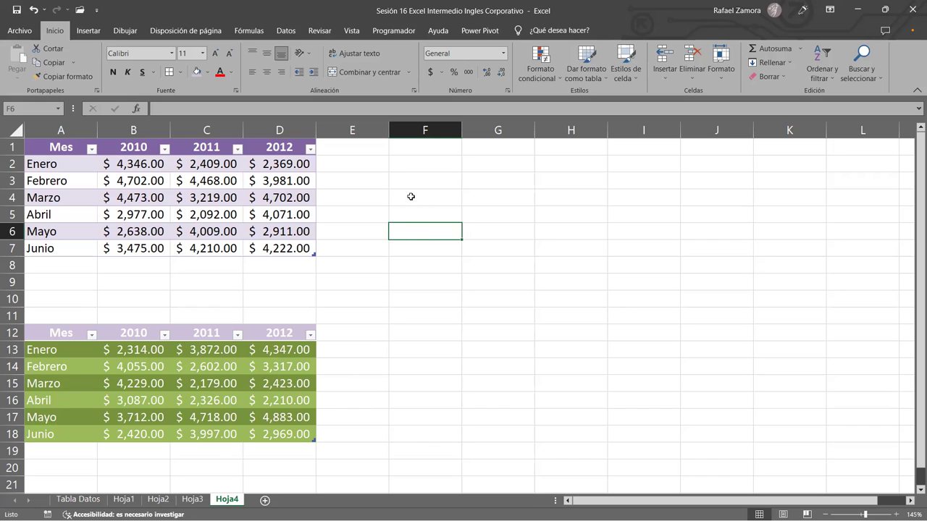
pyautogui.click(223, 197)
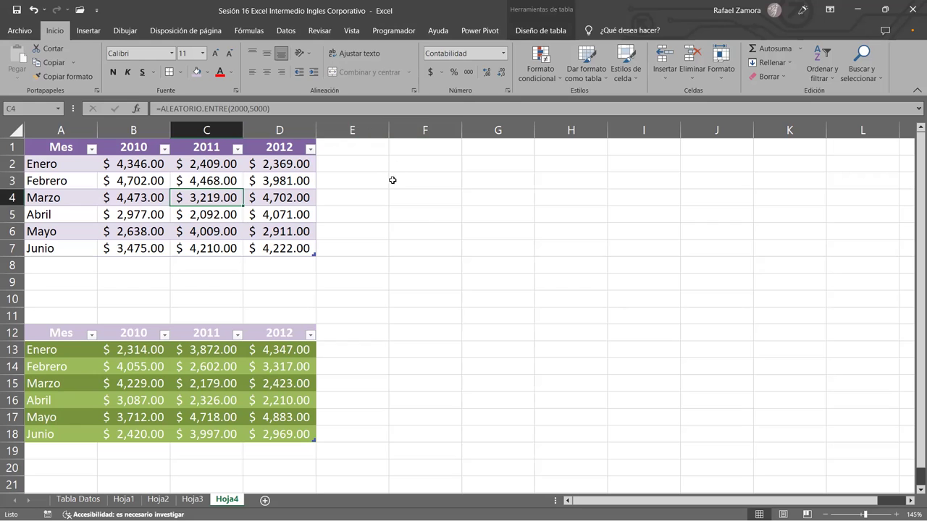
pyautogui.click(269, 181)
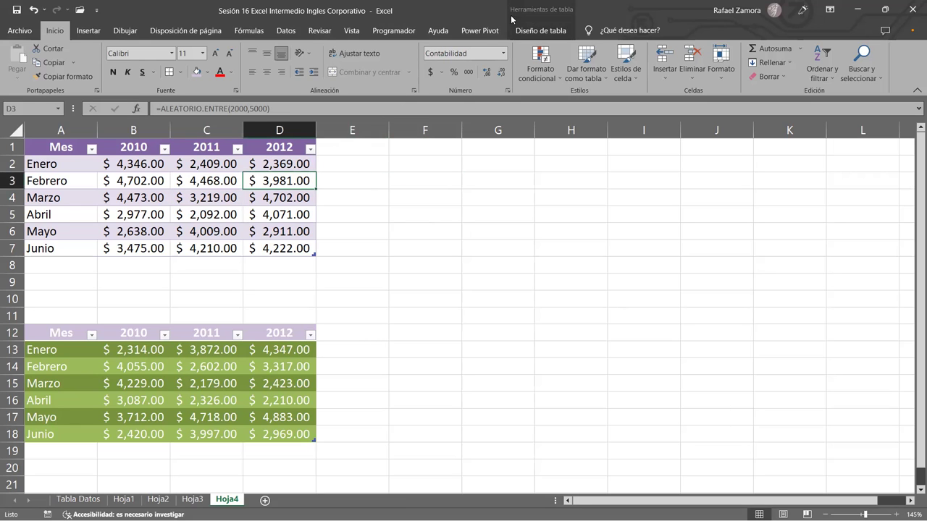
pyautogui.click(540, 31)
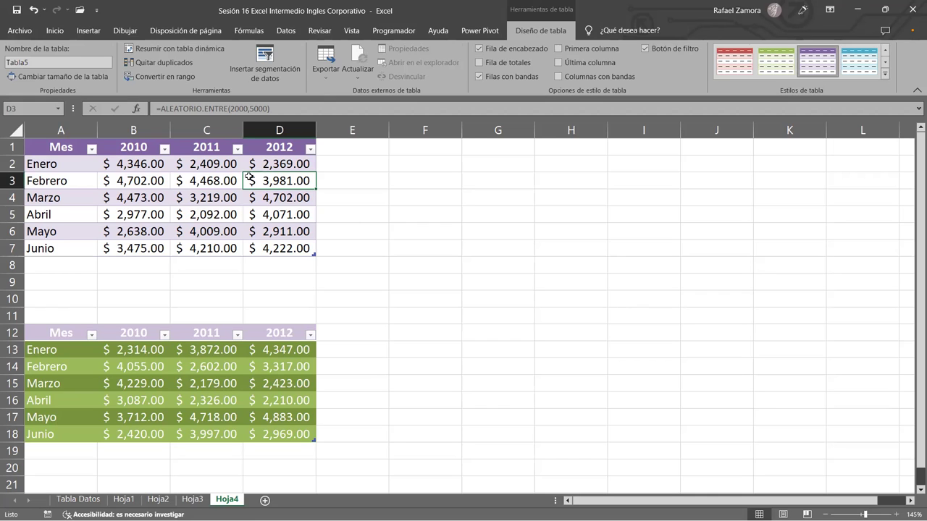
pyautogui.click(155, 200)
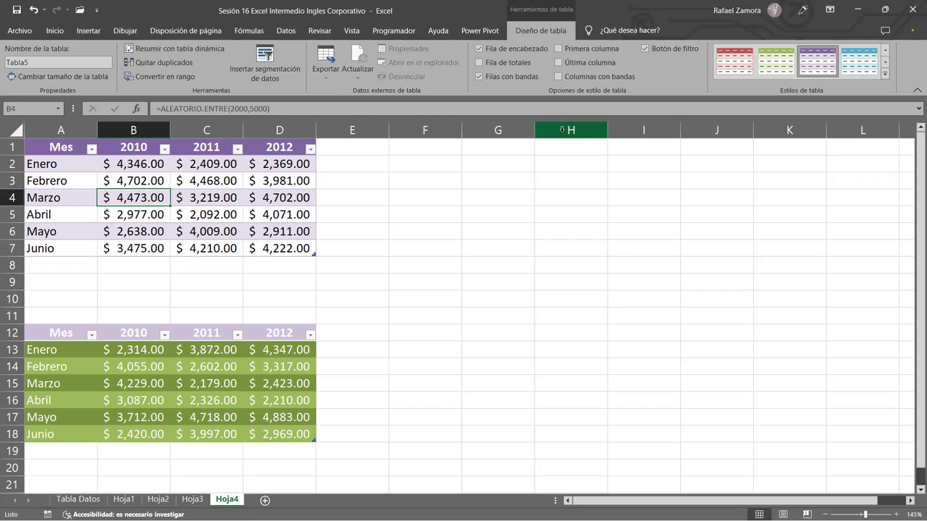
pyautogui.click(646, 48)
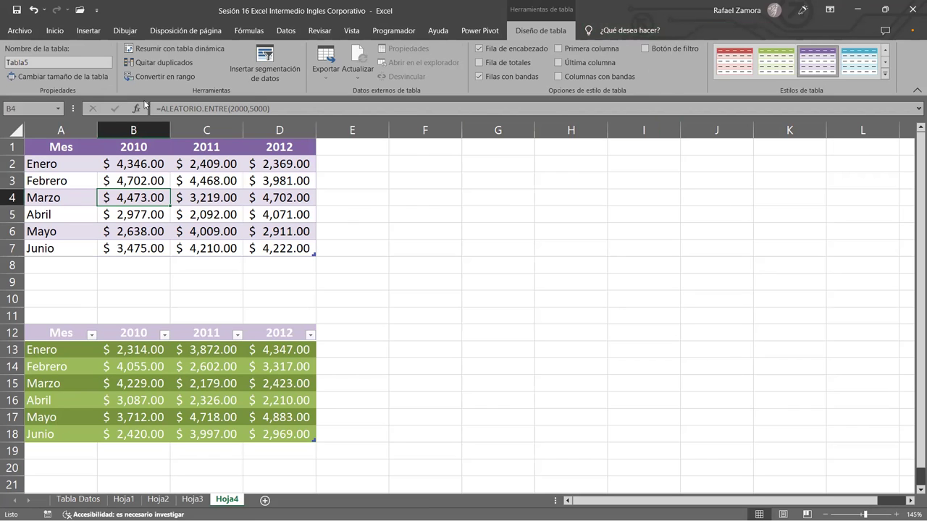
pyautogui.click(193, 204)
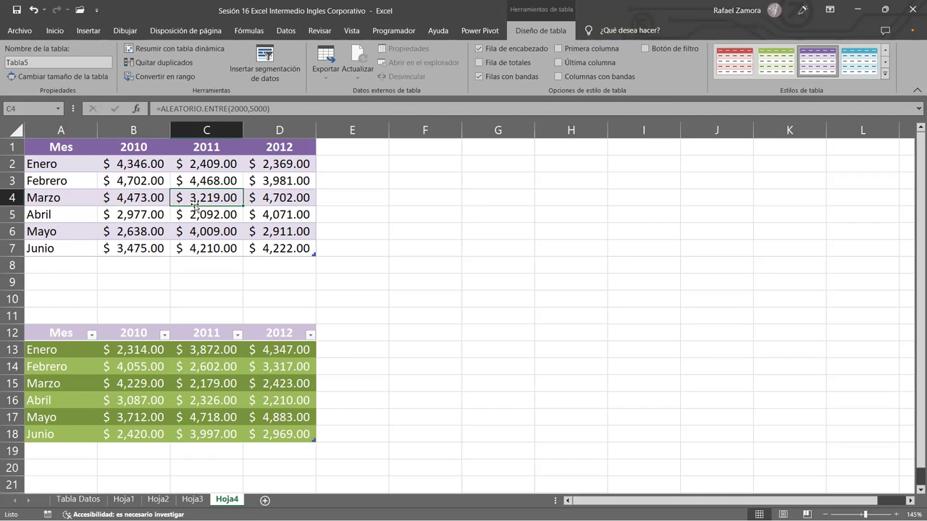
pyautogui.click(209, 226)
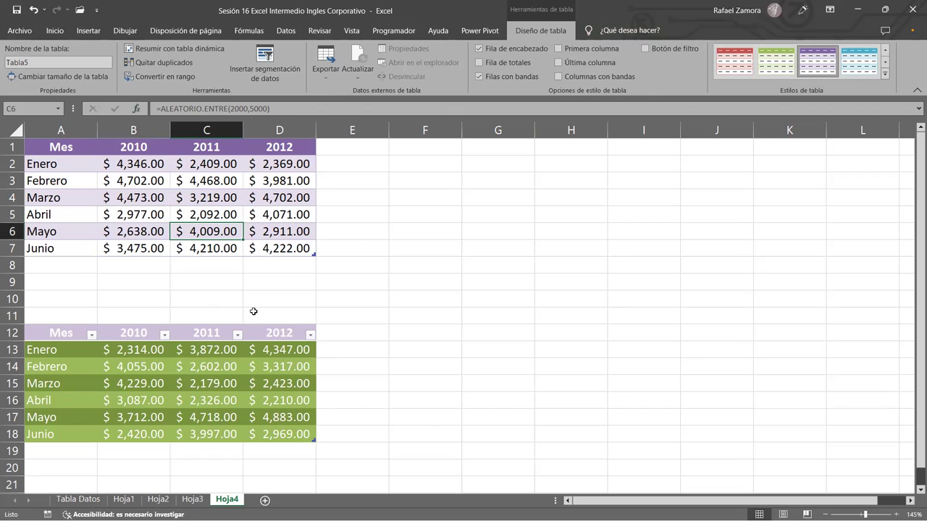
pyautogui.click(367, 228)
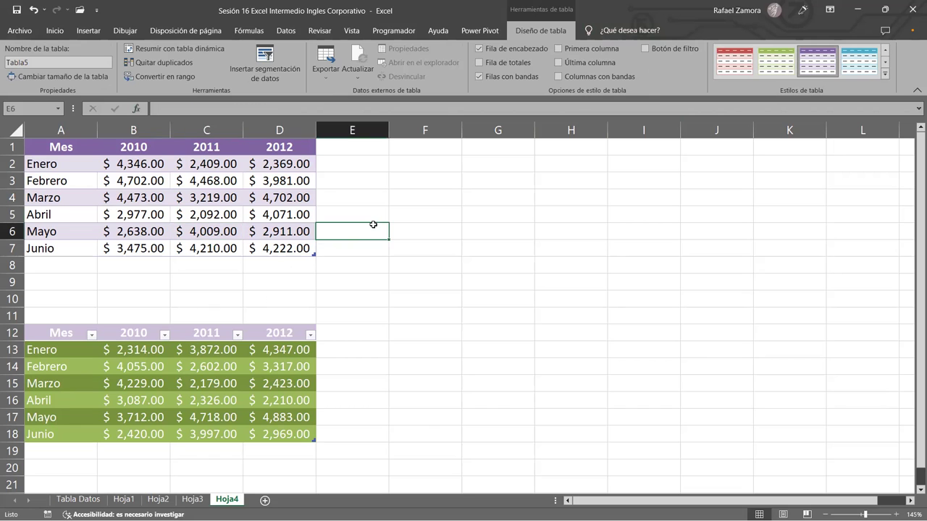
pyautogui.click(263, 200)
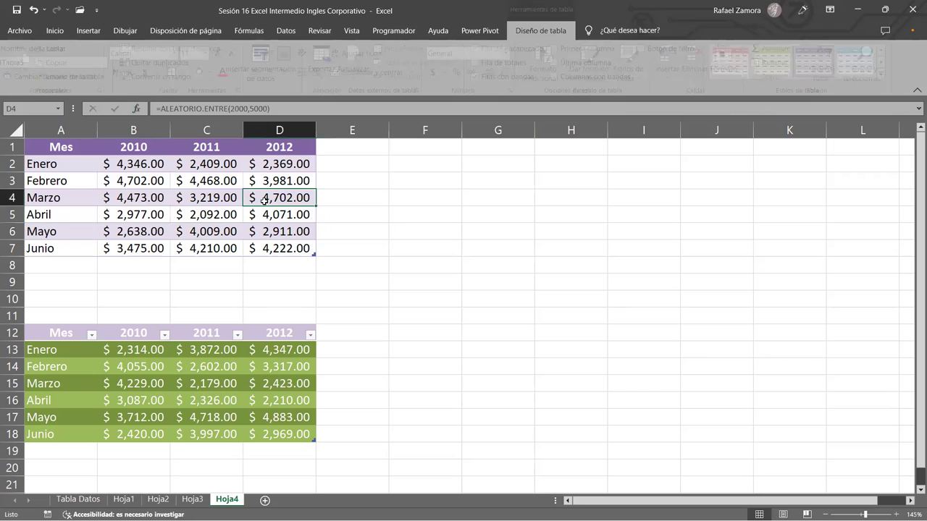
pyautogui.click(475, 212)
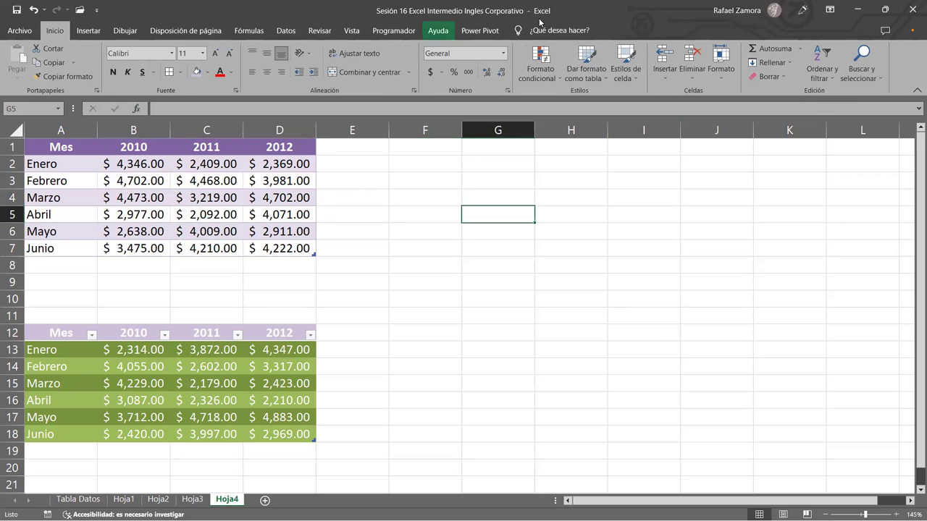
pyautogui.click(221, 181)
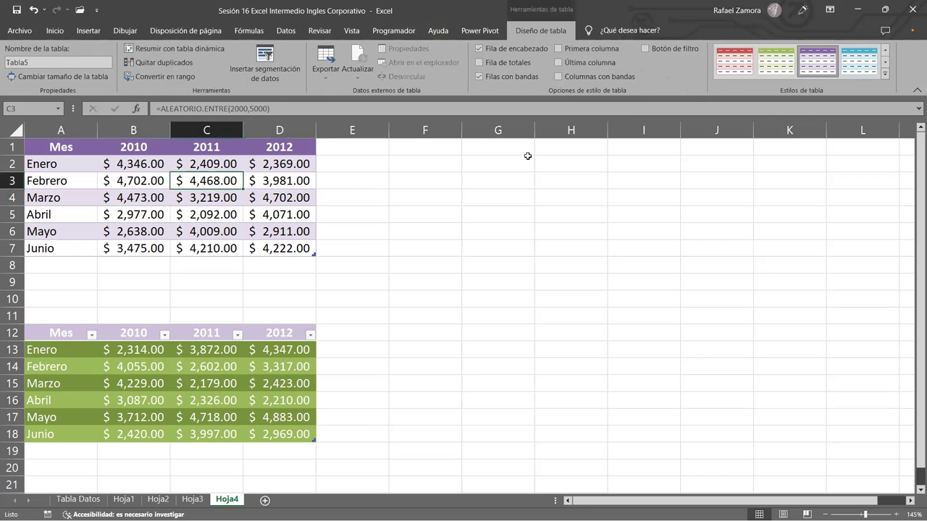
pyautogui.click(394, 369)
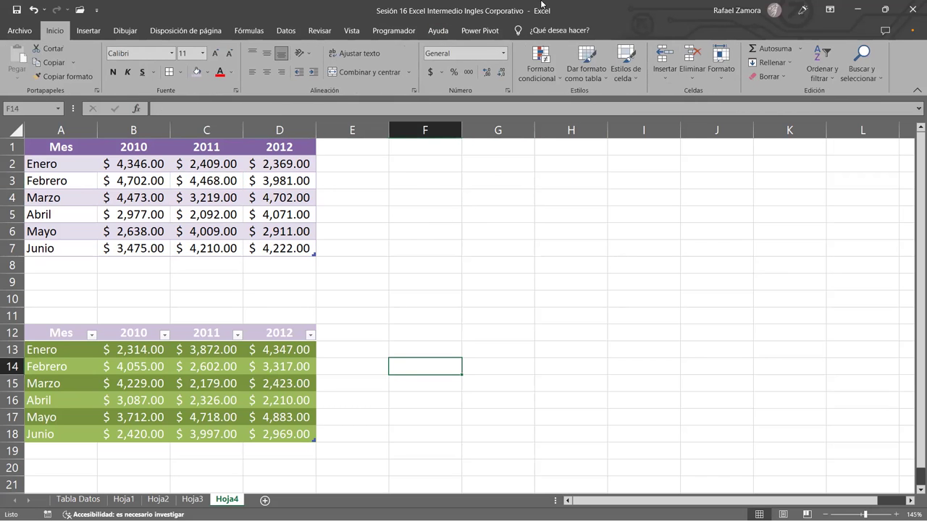
pyautogui.click(194, 354)
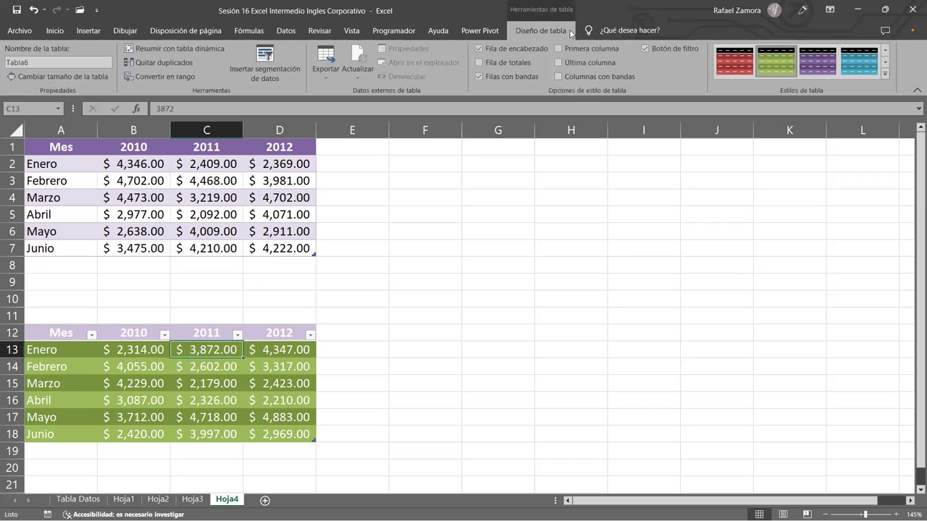
pyautogui.click(362, 266)
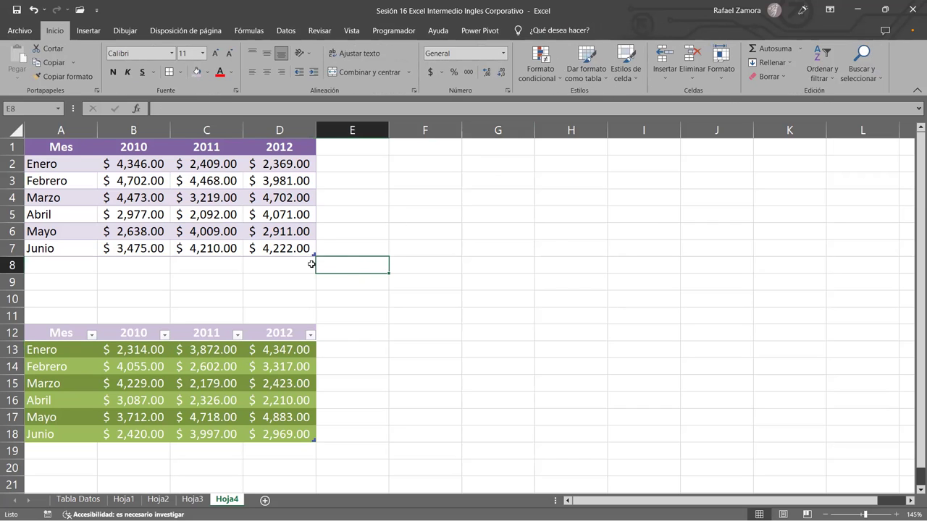
pyautogui.click(291, 275)
pyautogui.click(278, 247)
pyautogui.click(362, 293)
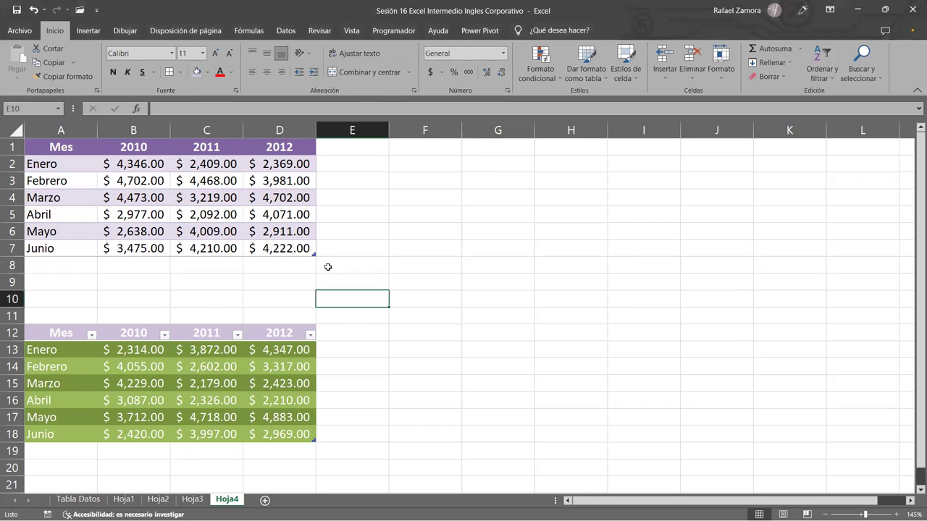
pyautogui.click(304, 244)
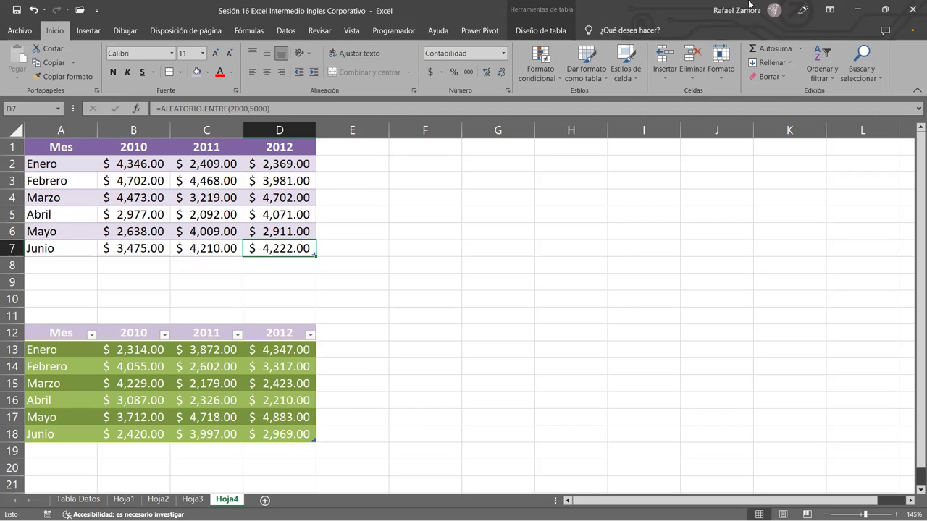
pyautogui.click(669, 243)
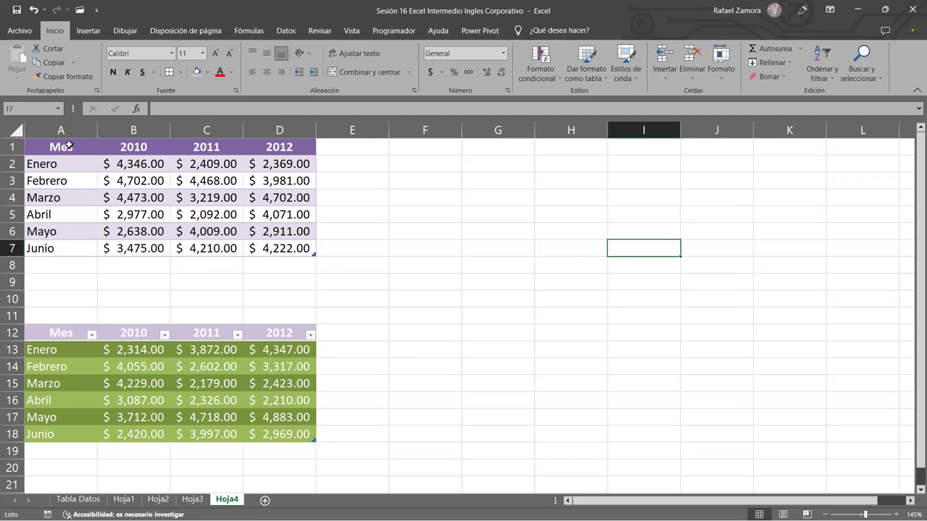
# - Select C16 in the lower green table and bring up Diseño de tabla
pyautogui.moveTo(68, 145); pyautogui.dragTo(280, 247)
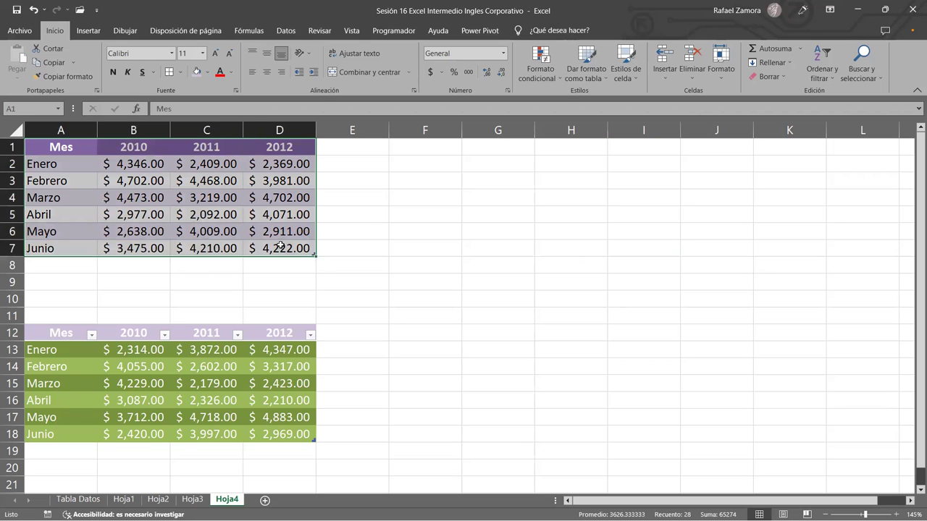
pyautogui.click(444, 147)
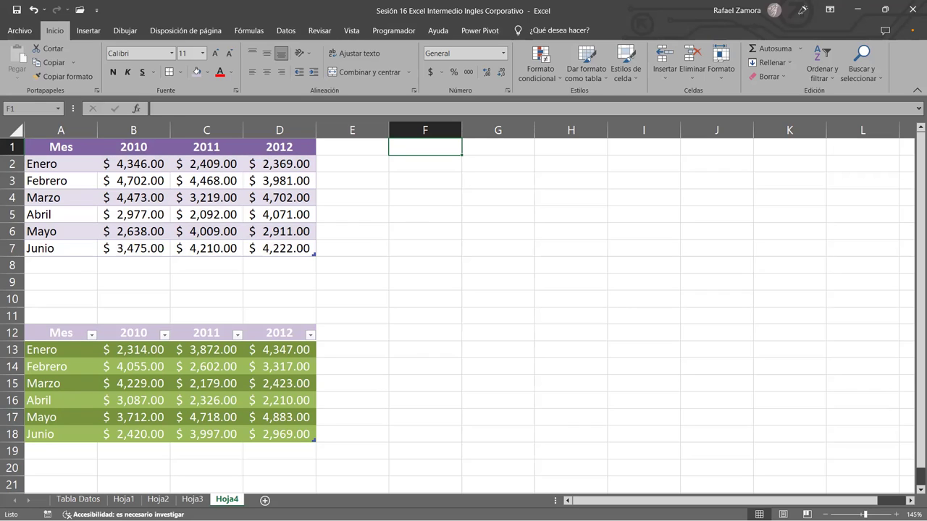
pyautogui.click(189, 397)
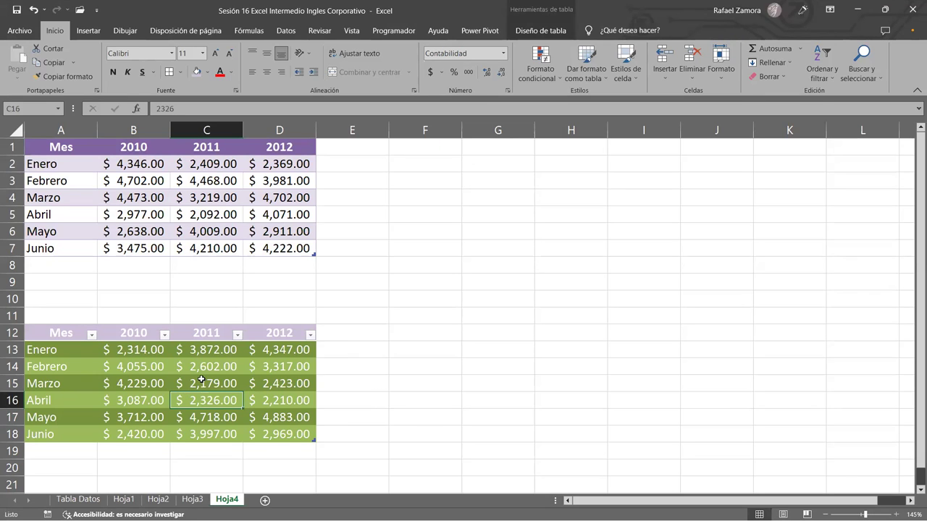
pyautogui.click(536, 31)
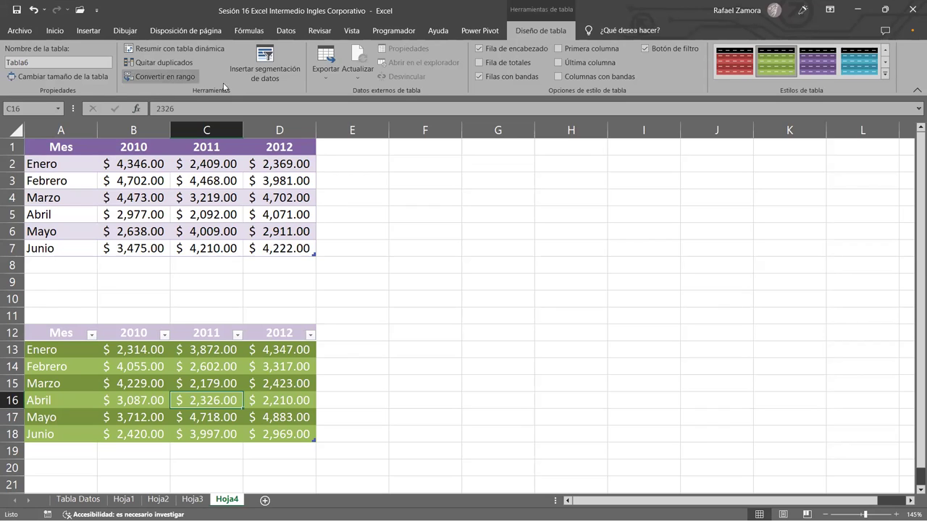
# - Convert the lower green table to a normal range with Convertir en rango, confirming Sí
pyautogui.click(183, 77)
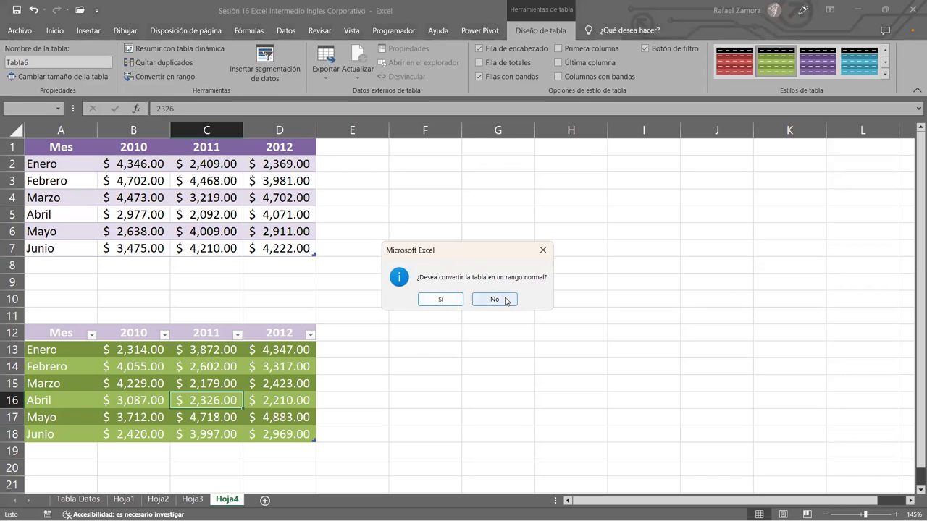
pyautogui.click(441, 298)
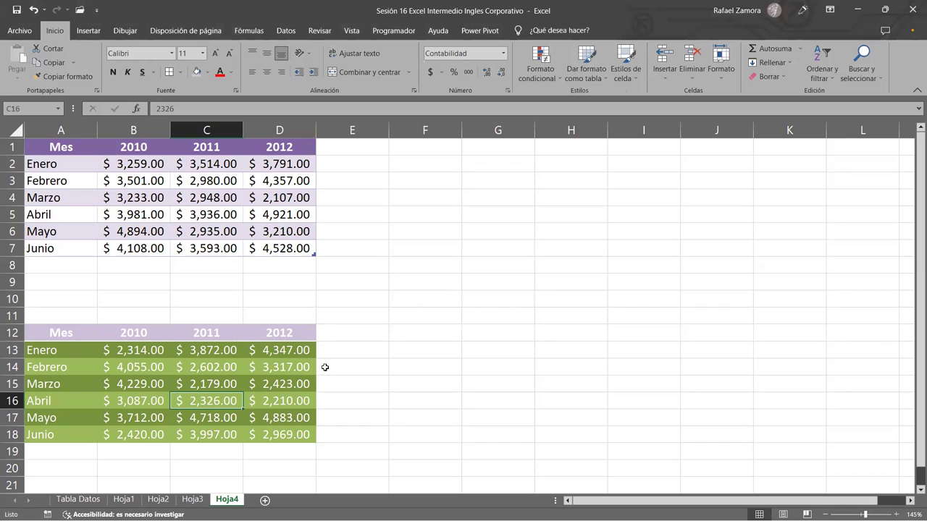
pyautogui.scroll(-3, 299, 388)
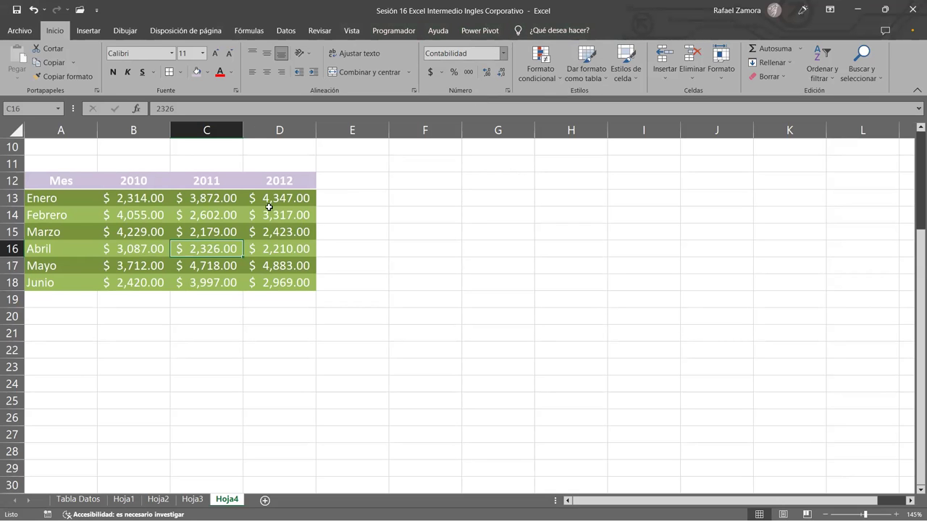
pyautogui.scroll(3, 268, 207)
pyautogui.click(255, 229)
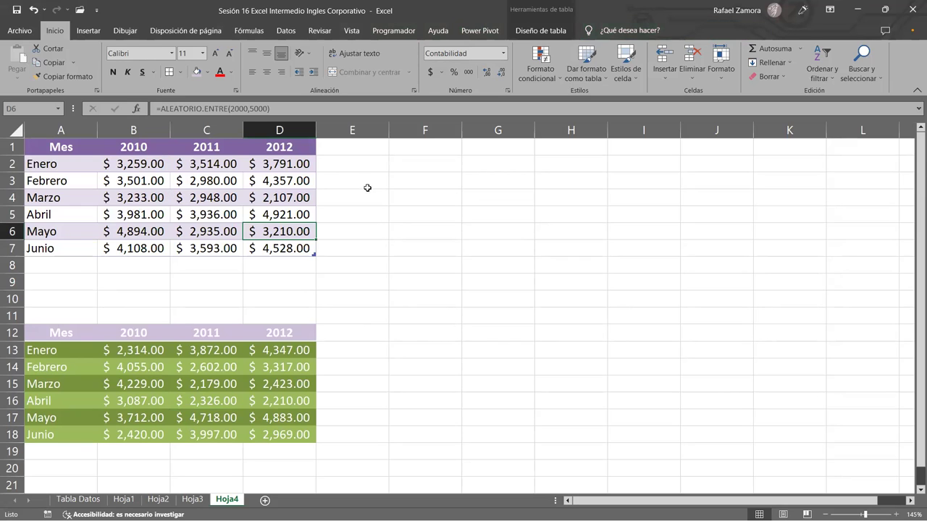
pyautogui.scroll(-4, 290, 218)
pyautogui.scroll(1, 221, 185)
pyautogui.click(226, 230)
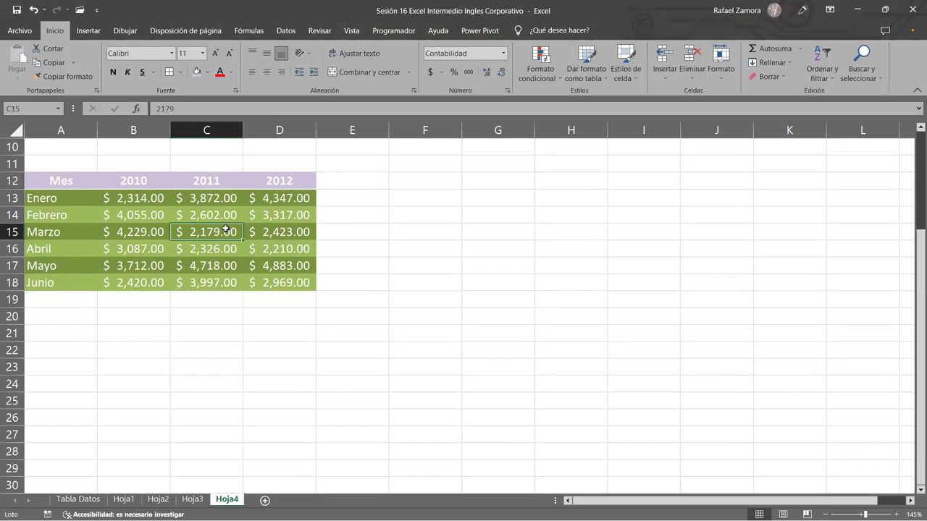
pyautogui.scroll(3, 229, 229)
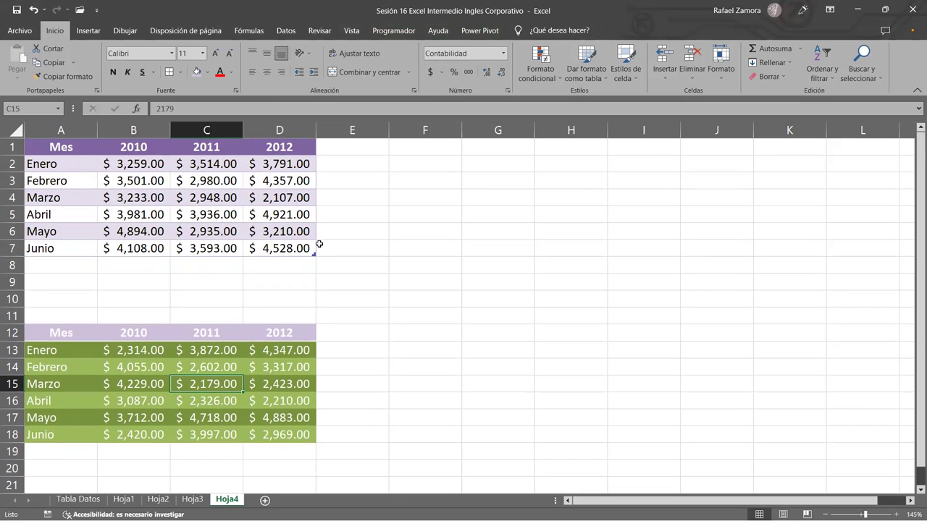
pyautogui.scroll(-4, 311, 289)
pyautogui.scroll(1, 308, 265)
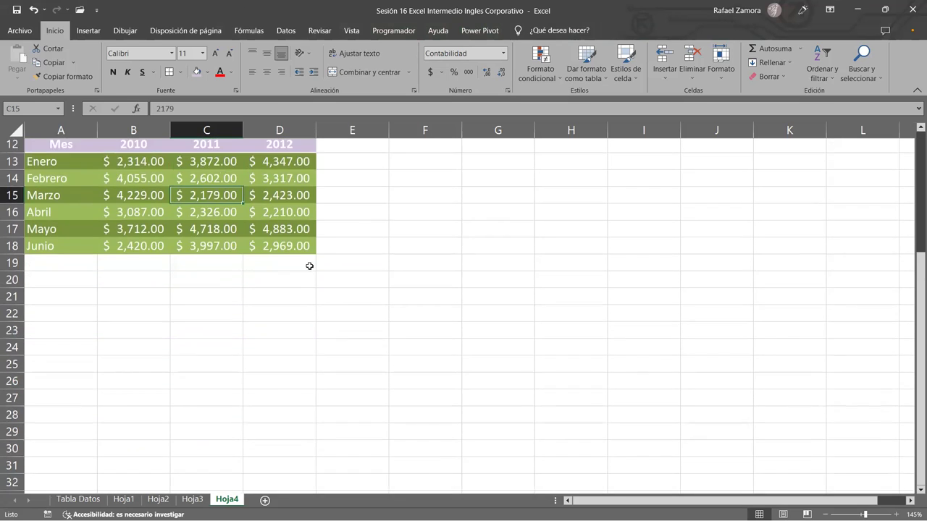
pyautogui.scroll(2, 275, 297)
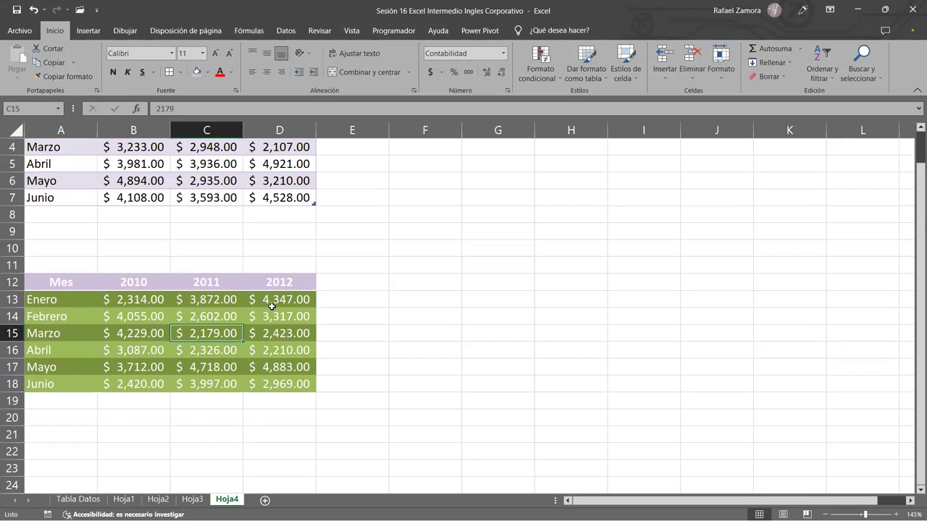
# - Select A13:D18 in the lower range, covering the Enero to Junio rows
pyautogui.click(190, 253)
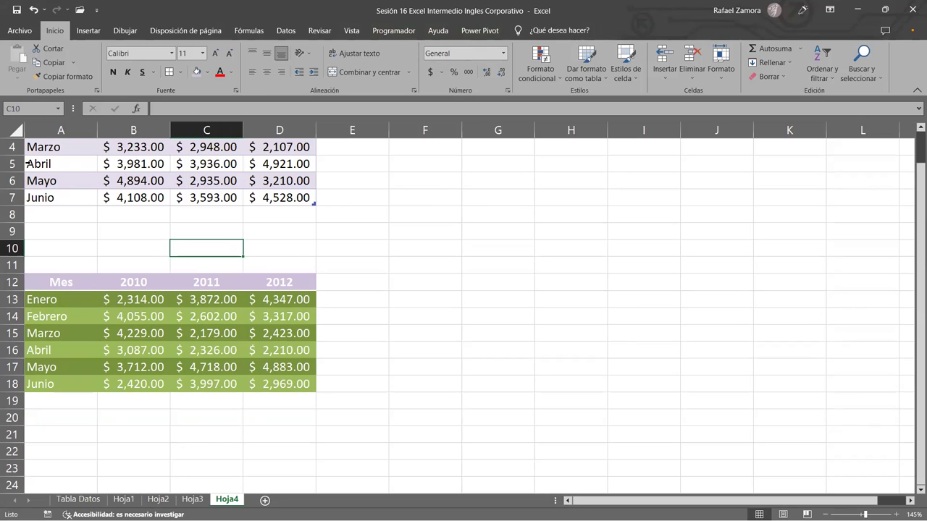
pyautogui.click(32, 300)
pyautogui.click(29, 316)
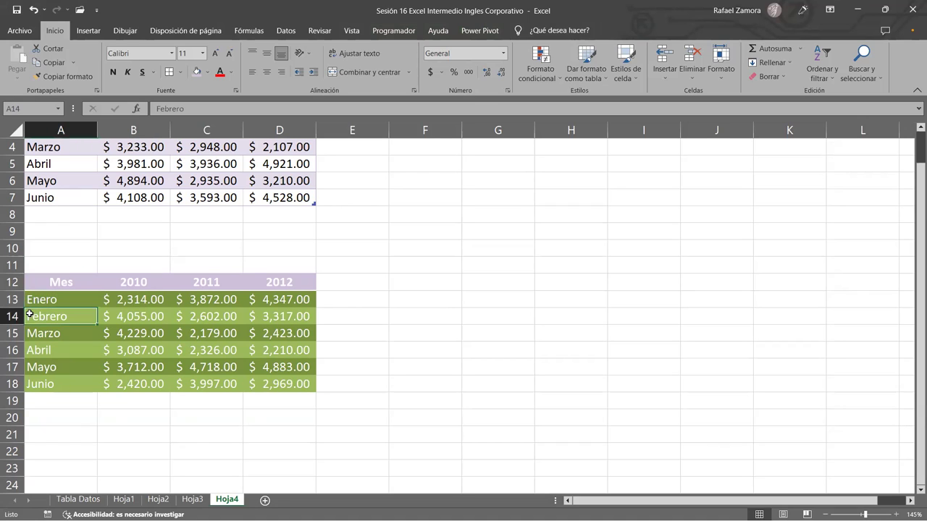
pyautogui.click(29, 331)
pyautogui.click(33, 315)
pyautogui.click(174, 331)
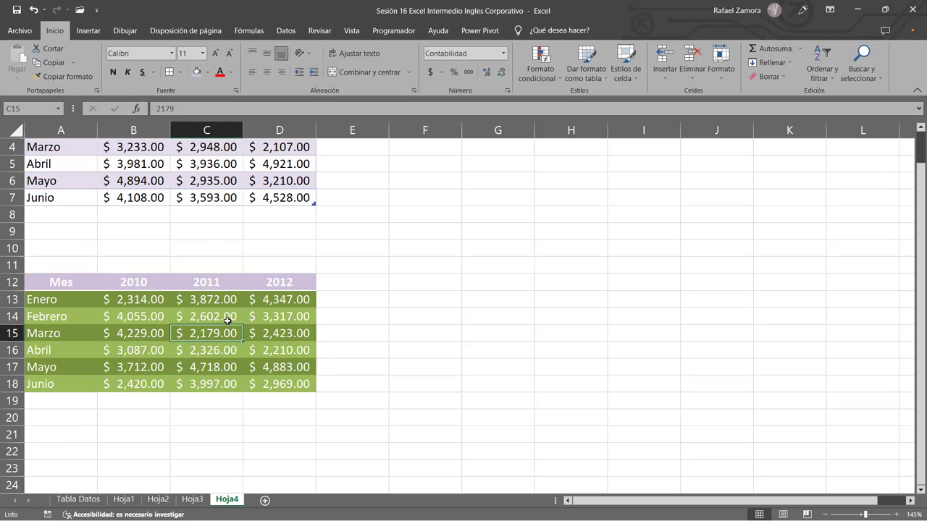
pyautogui.moveTo(59, 296)
pyautogui.mouseDown()
pyautogui.moveTo(291, 351)
pyautogui.moveTo(305, 382)
pyautogui.mouseUp()
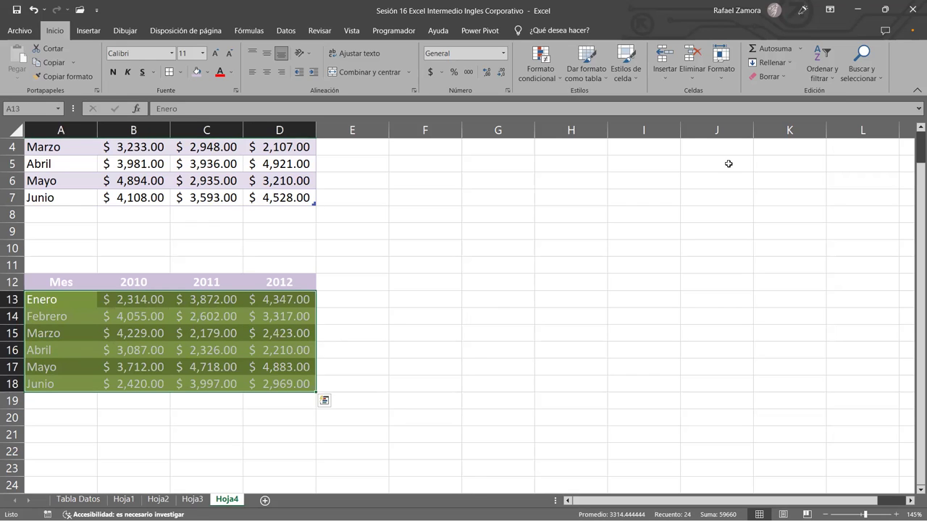
# - Clear formats from A13:D18, then show B13:D18 as dollar amounts
pyautogui.click(783, 84)
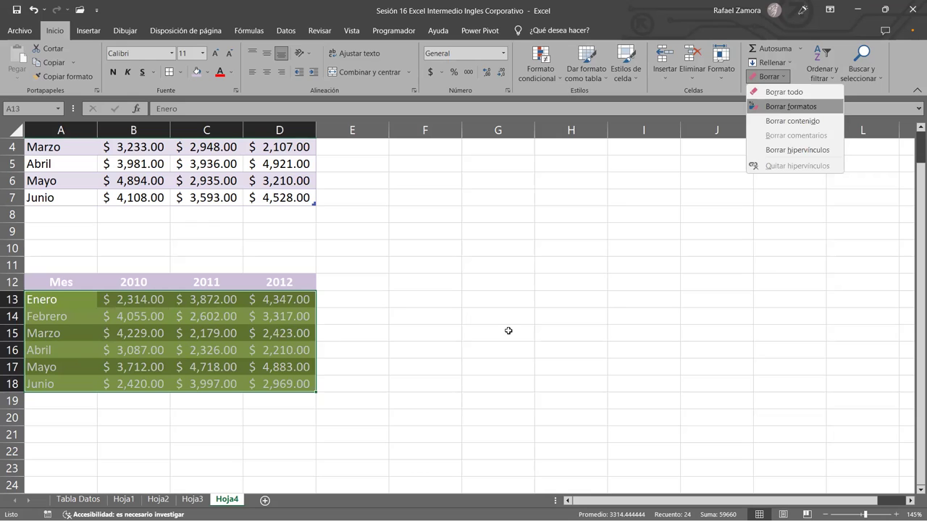
pyautogui.press('Return')
pyautogui.moveTo(147, 305); pyautogui.dragTo(304, 384)
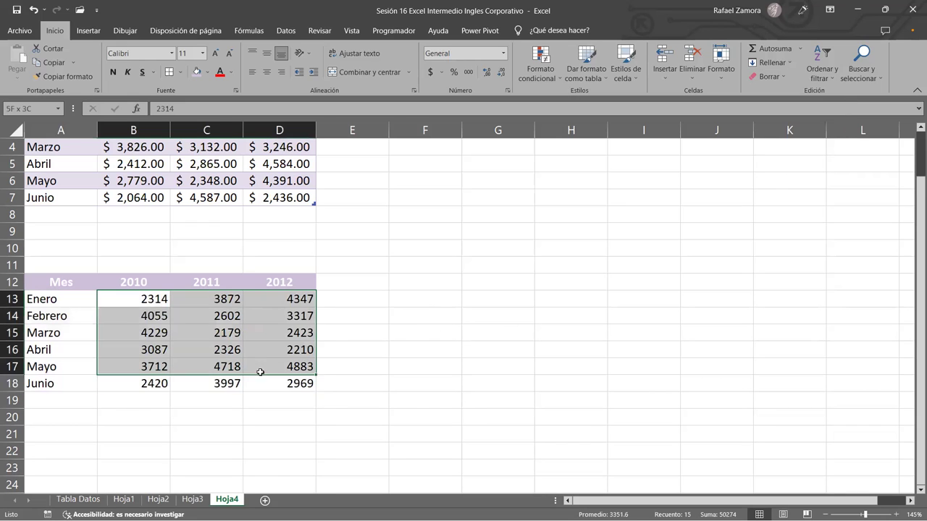
pyautogui.click(441, 72)
pyautogui.click(445, 88)
# - Give the header row A12:D12 black text and a blue fill
pyautogui.moveTo(88, 283); pyautogui.dragTo(279, 284)
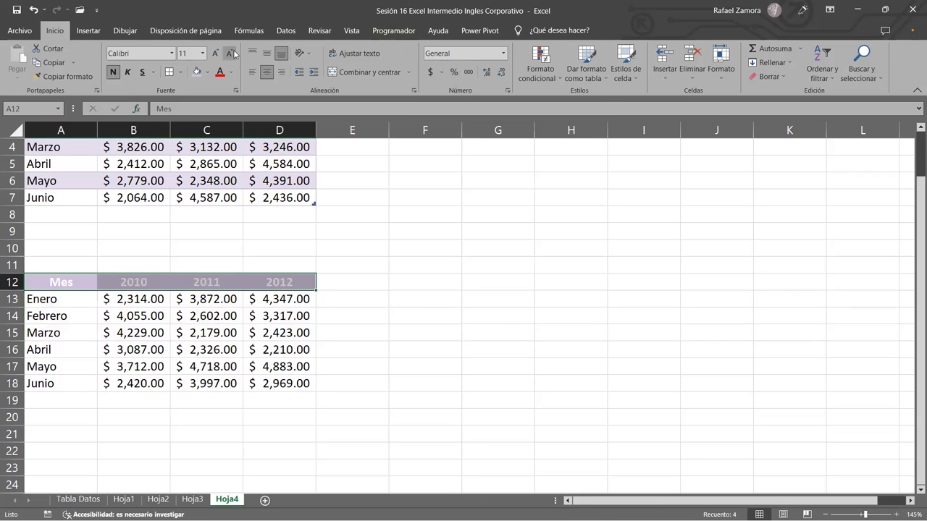
pyautogui.click(231, 74)
pyautogui.click(230, 102)
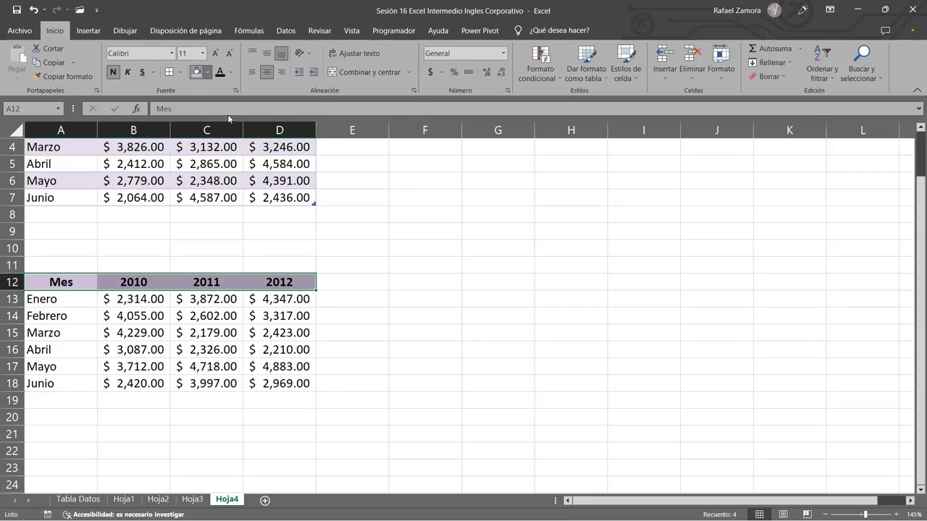
pyautogui.click(208, 72)
pyautogui.click(226, 120)
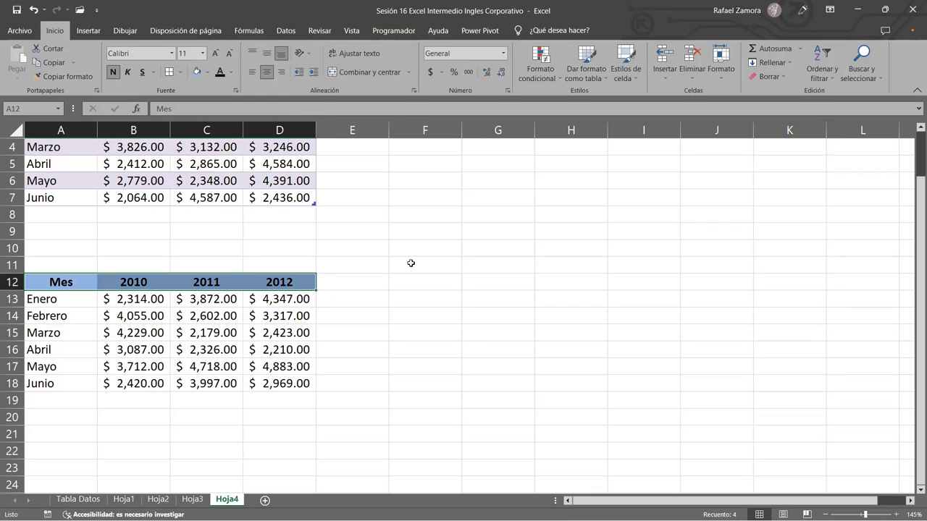
pyautogui.click(411, 263)
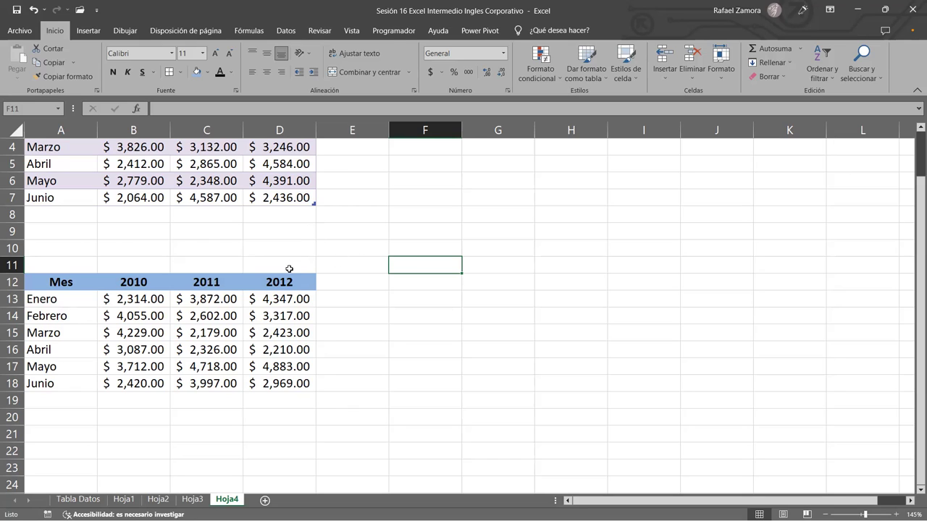
# - Select C5 in the upper purple table Tabla5 and bring up Diseño de tabla
pyautogui.scroll(1, 191, 221)
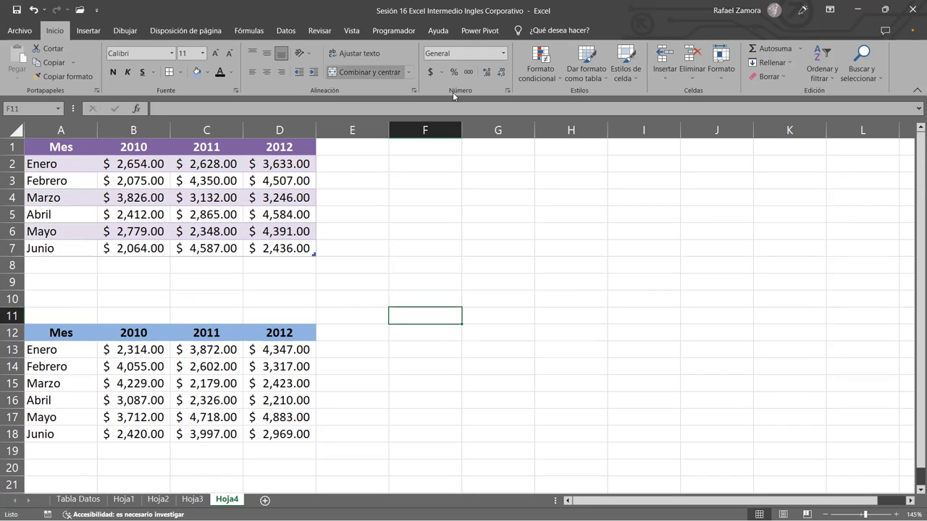
pyautogui.click(237, 213)
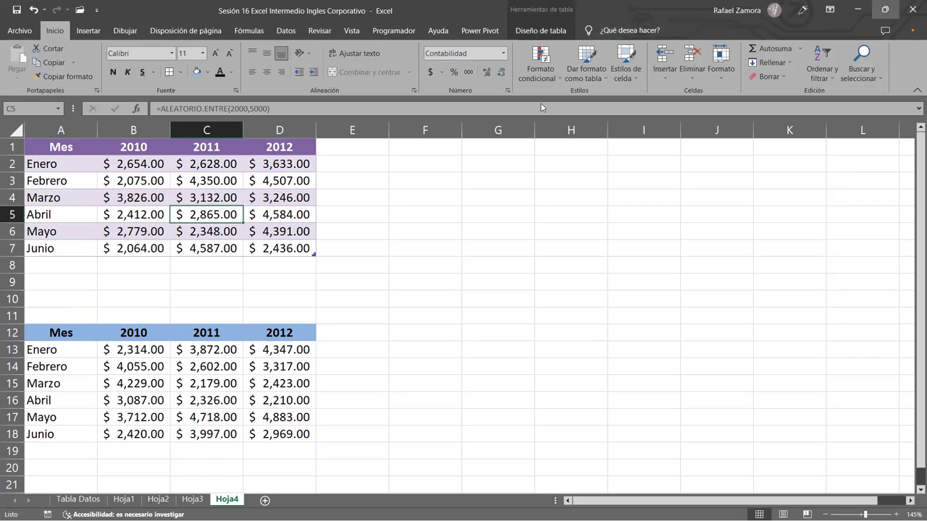
pyautogui.click(541, 30)
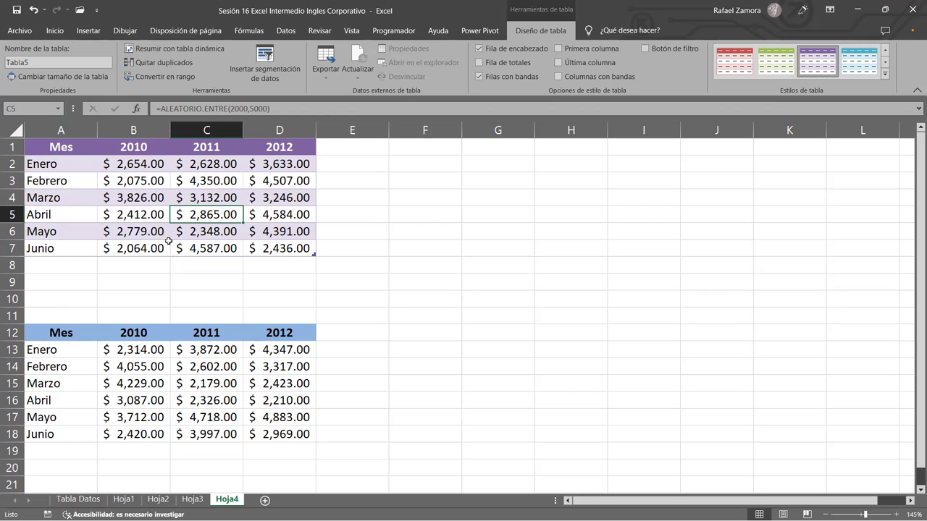
# - Toggle the purple table's header row off and on, leaving it shown with filter buttons
pyautogui.click(122, 187)
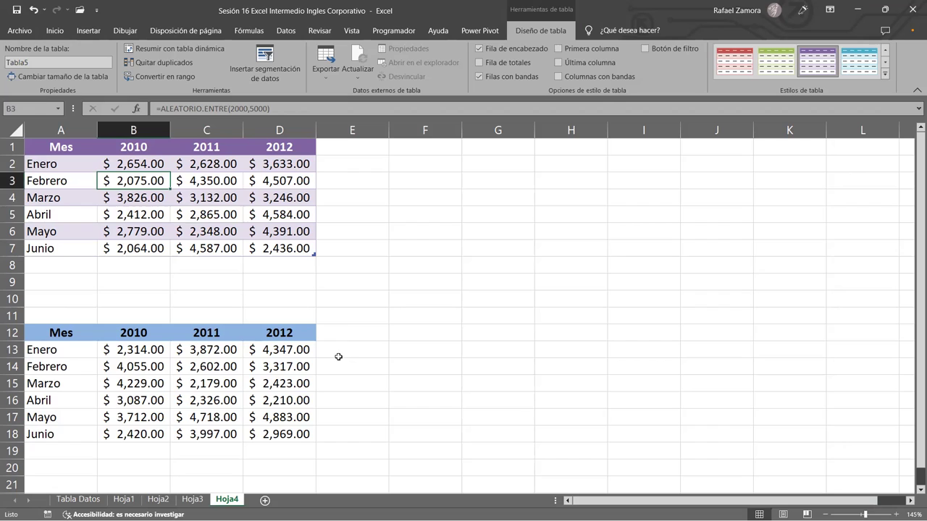
pyautogui.click(232, 235)
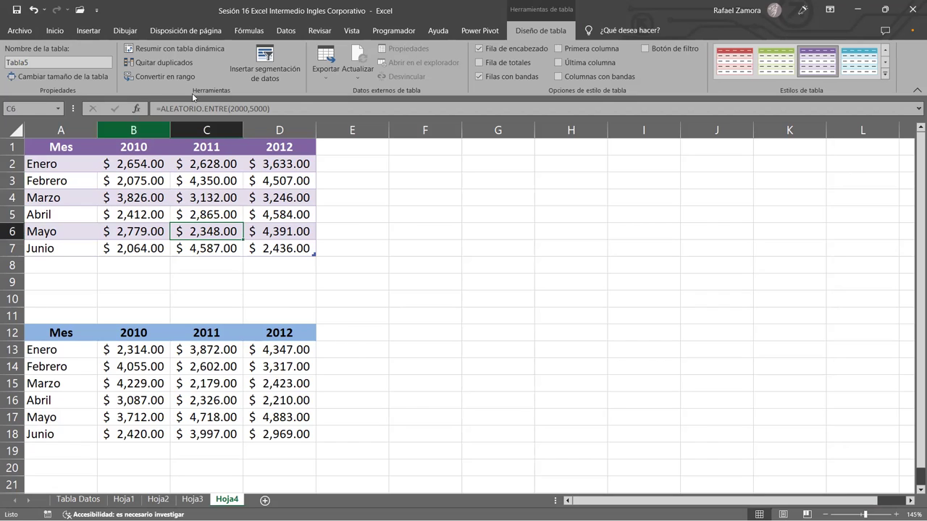
pyautogui.click(485, 49)
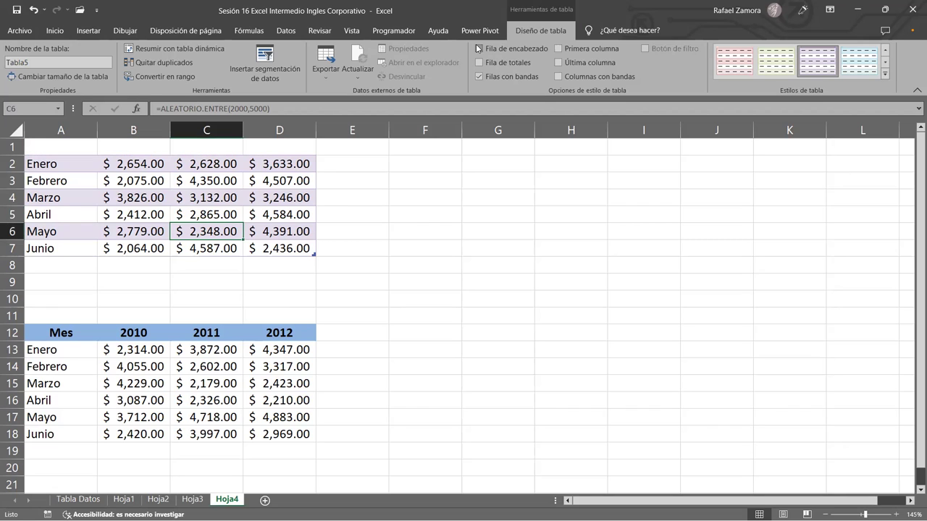
pyautogui.click(479, 49)
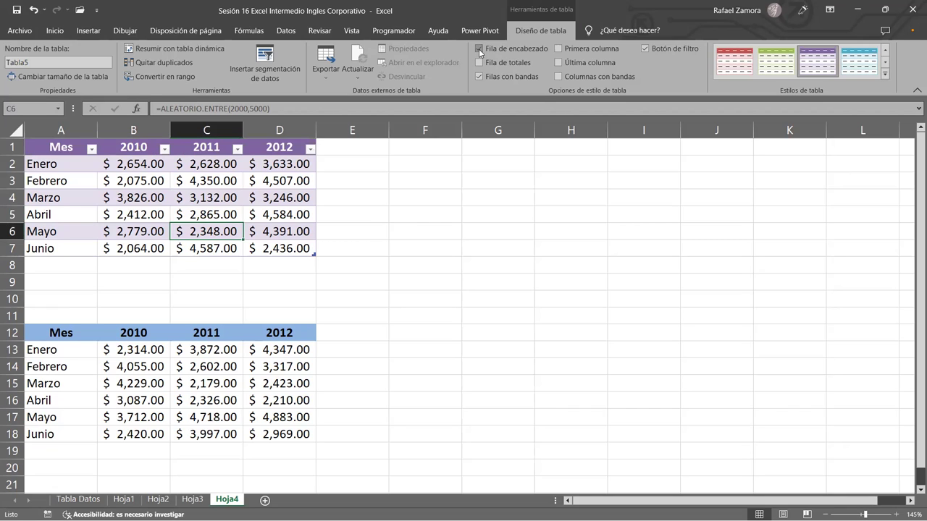
pyautogui.click(479, 49)
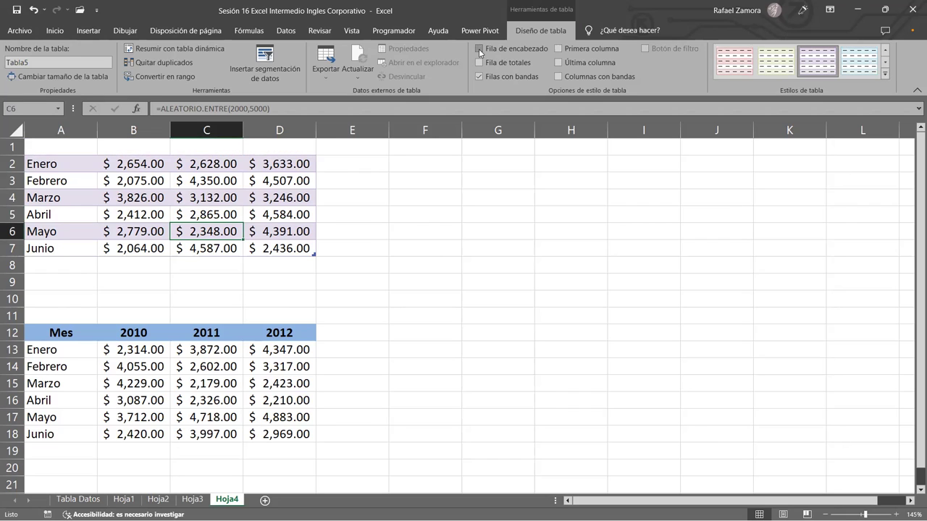
pyautogui.click(479, 48)
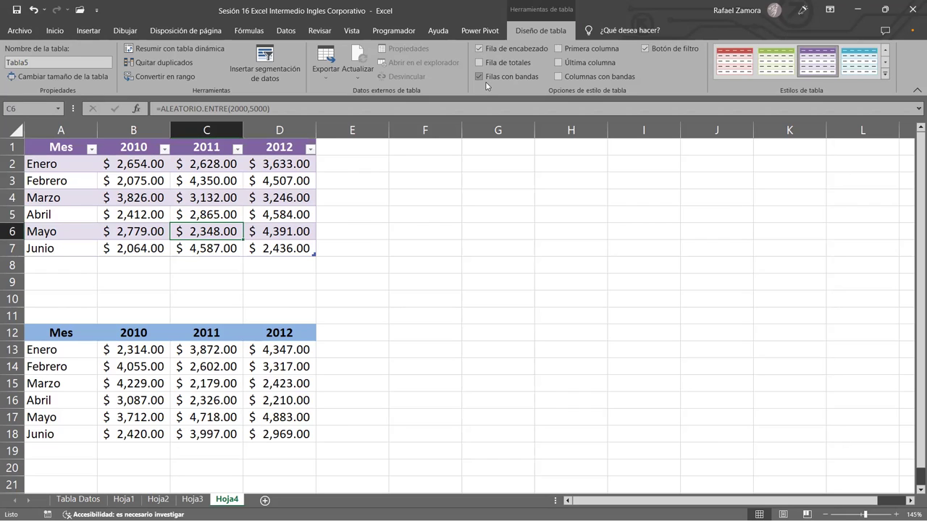
# - Toggle the table's banded rows off and on repeatedly, ending with banding on
pyautogui.click(480, 76)
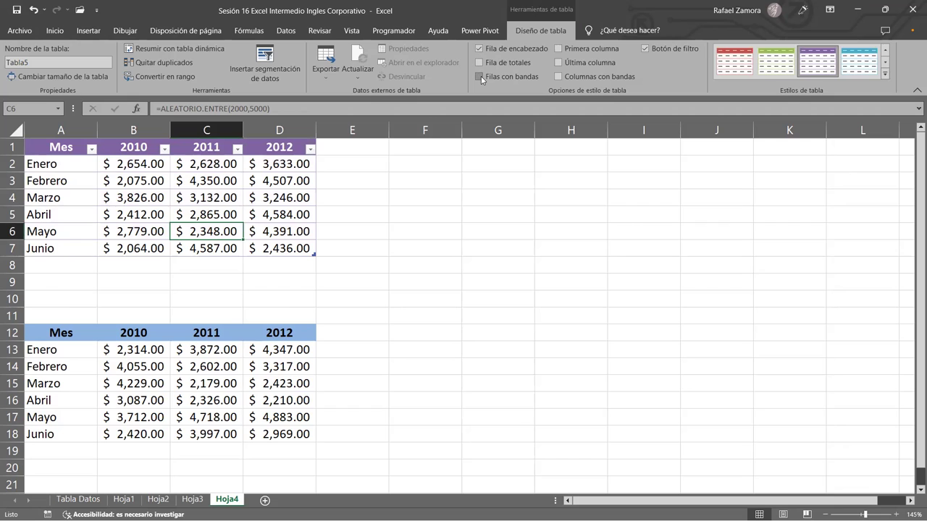
pyautogui.click(480, 76)
pyautogui.click(479, 77)
pyautogui.click(480, 77)
pyautogui.click(480, 77)
pyautogui.click(479, 77)
pyautogui.click(479, 77)
pyautogui.click(480, 77)
pyautogui.click(480, 77)
pyautogui.click(477, 77)
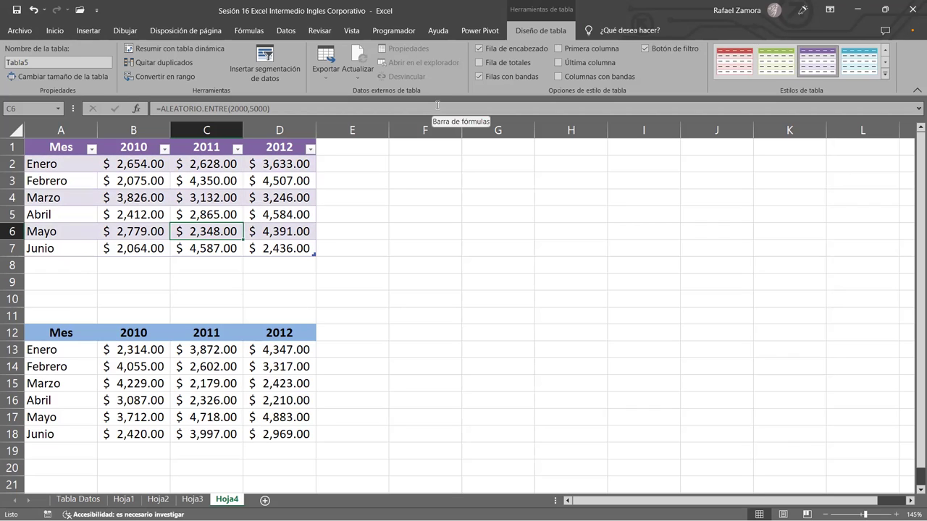
pyautogui.click(605, 50)
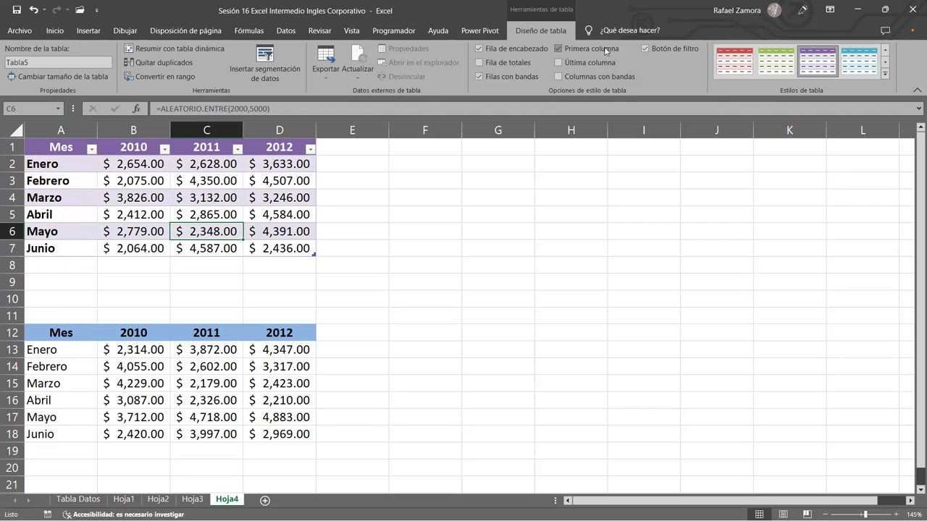
pyautogui.click(604, 49)
pyautogui.click(605, 49)
pyautogui.click(605, 49)
pyautogui.click(603, 48)
pyautogui.click(582, 49)
pyautogui.click(568, 61)
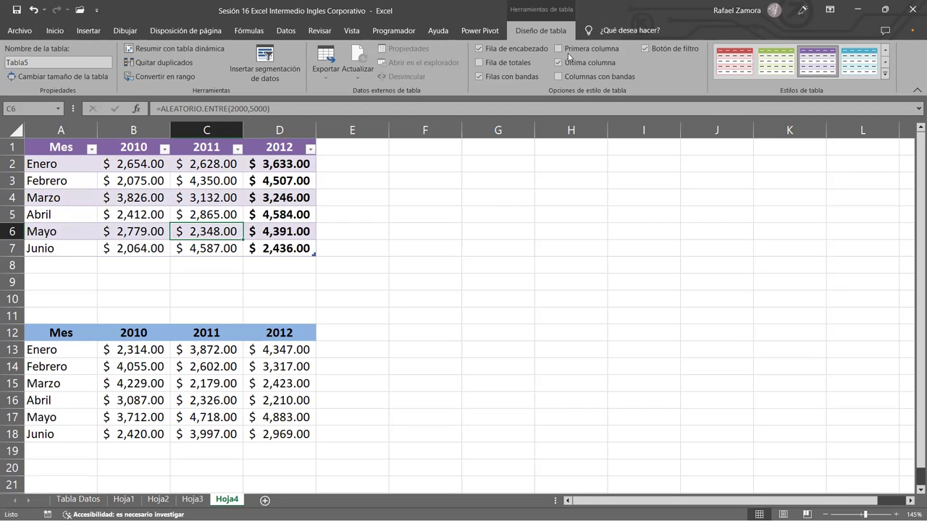
pyautogui.click(566, 51)
pyautogui.click(567, 61)
pyautogui.click(565, 50)
pyautogui.click(563, 60)
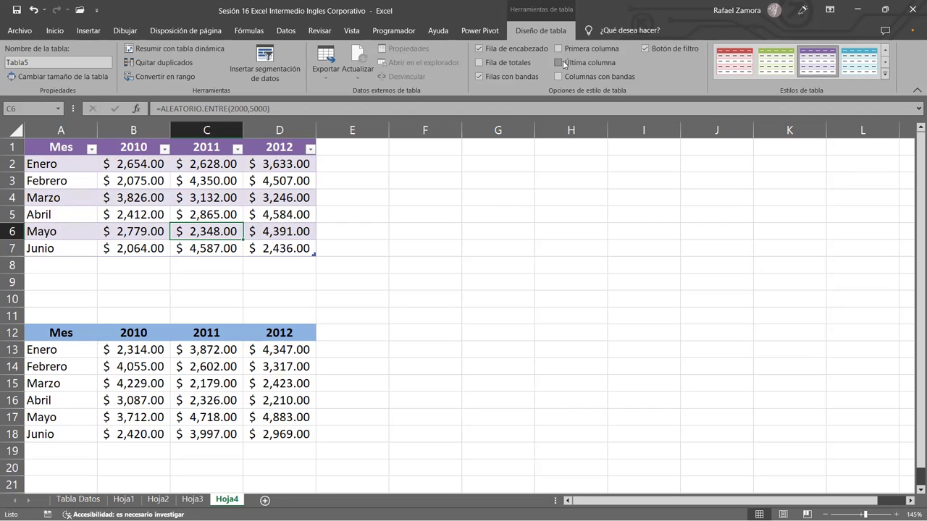
pyautogui.click(565, 50)
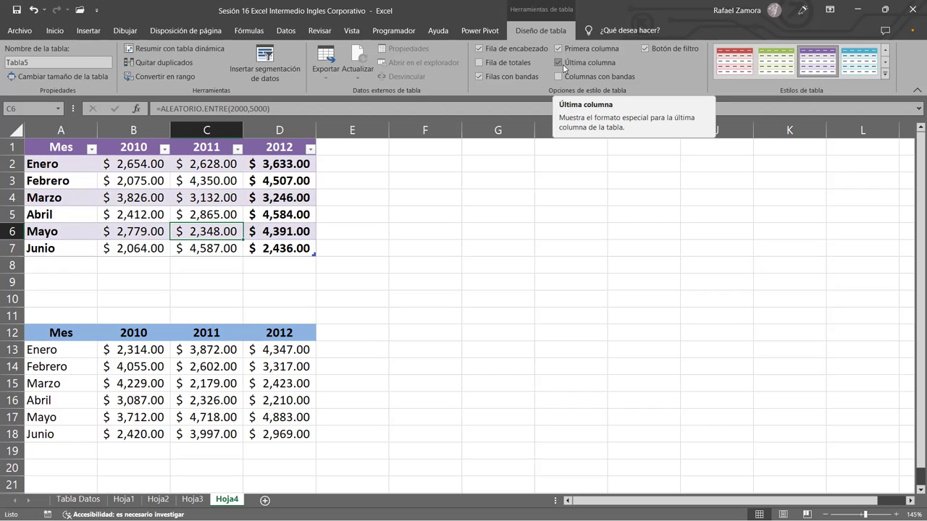
pyautogui.click(585, 63)
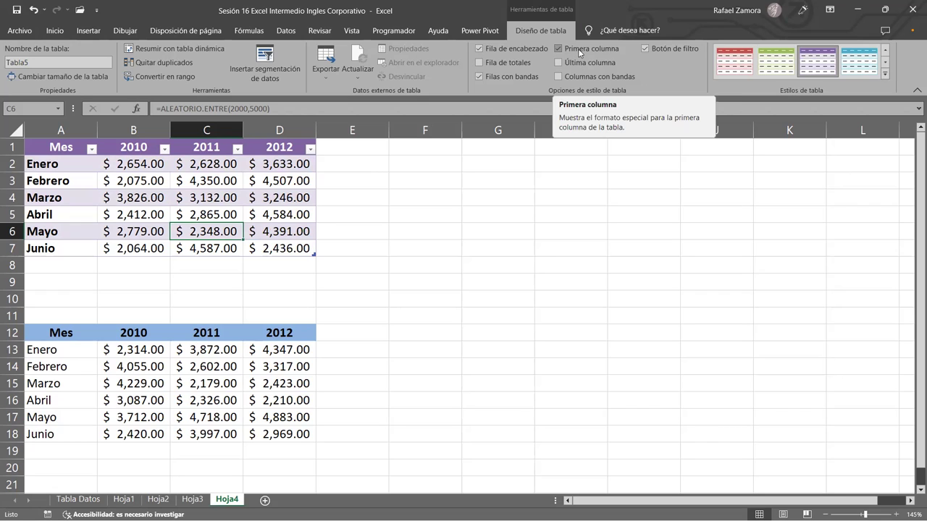
pyautogui.click(578, 48)
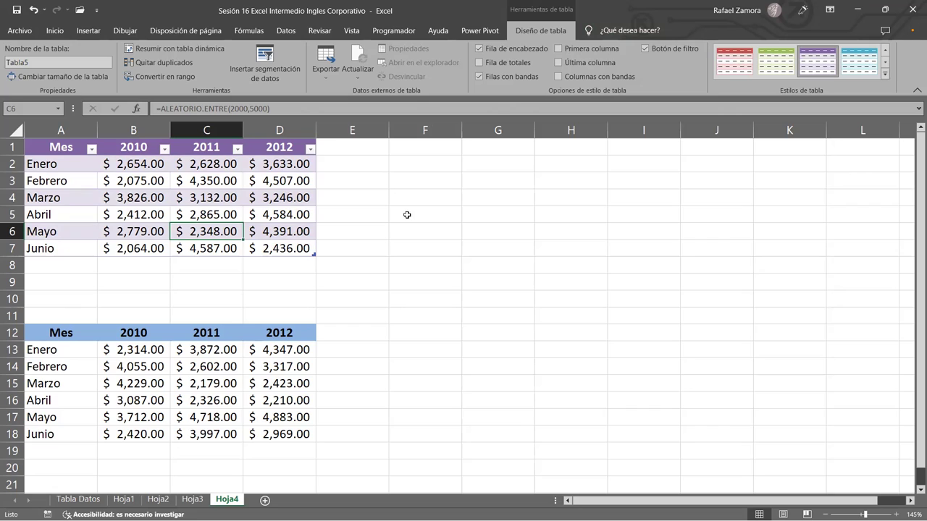
pyautogui.click(600, 77)
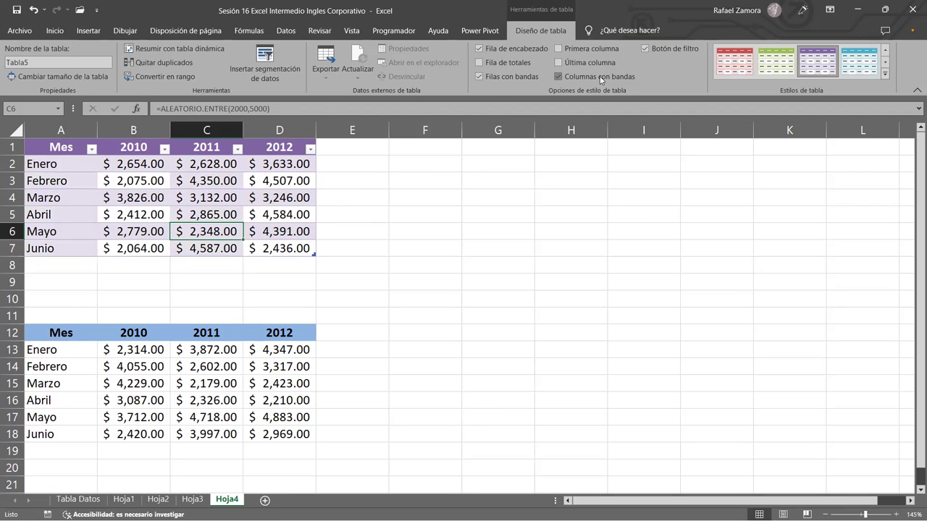
pyautogui.click(600, 77)
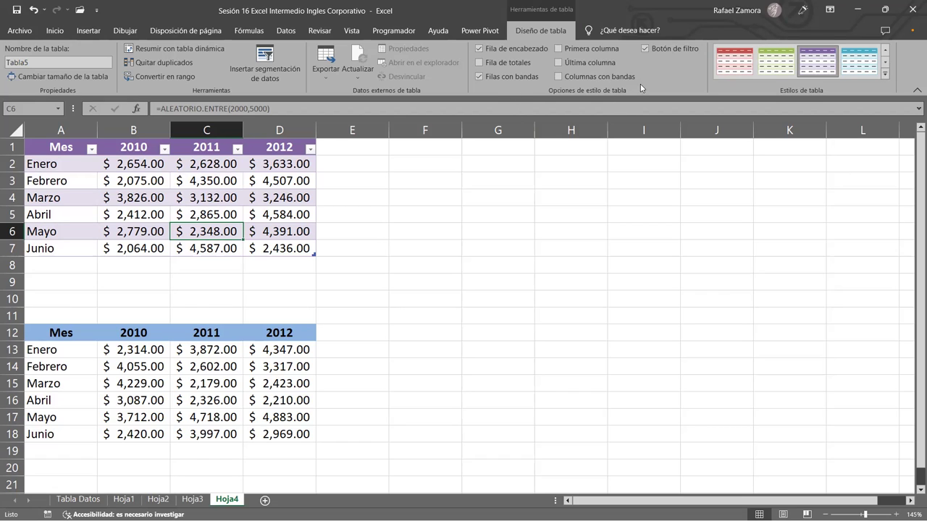
# - Add a Total row to the purple table and select D2:D7 to compare the 2012 sum
pyautogui.click(516, 61)
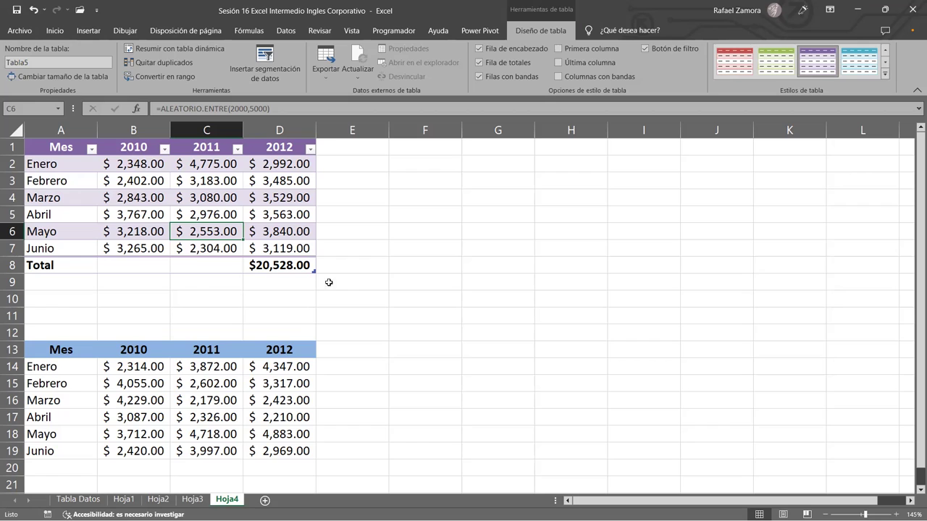
pyautogui.moveTo(297, 169); pyautogui.dragTo(280, 244)
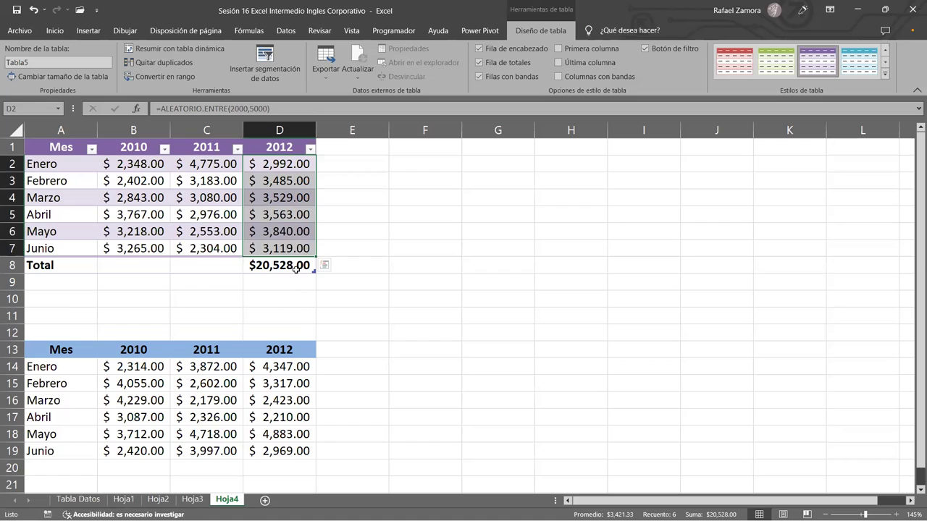
# - Set the 2010 and 2011 Total-row cells to Suma
pyautogui.click(140, 264)
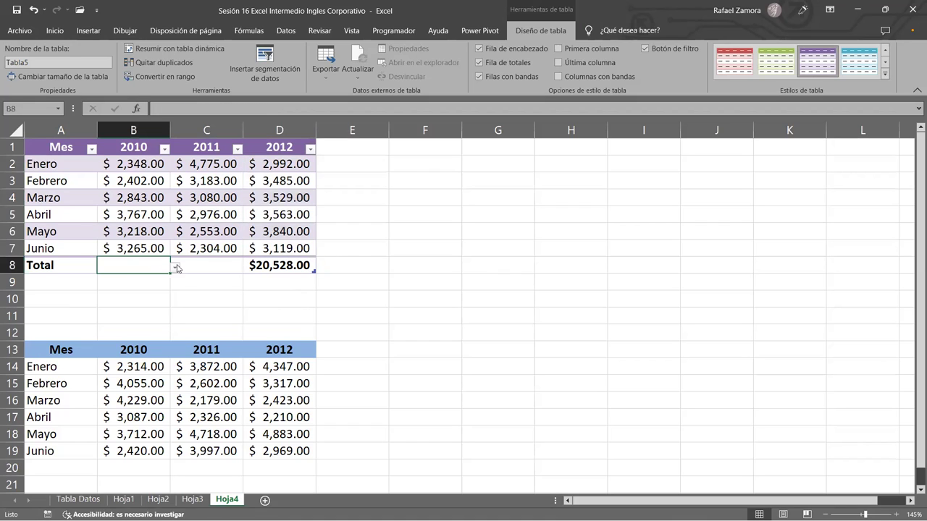
pyautogui.click(175, 269)
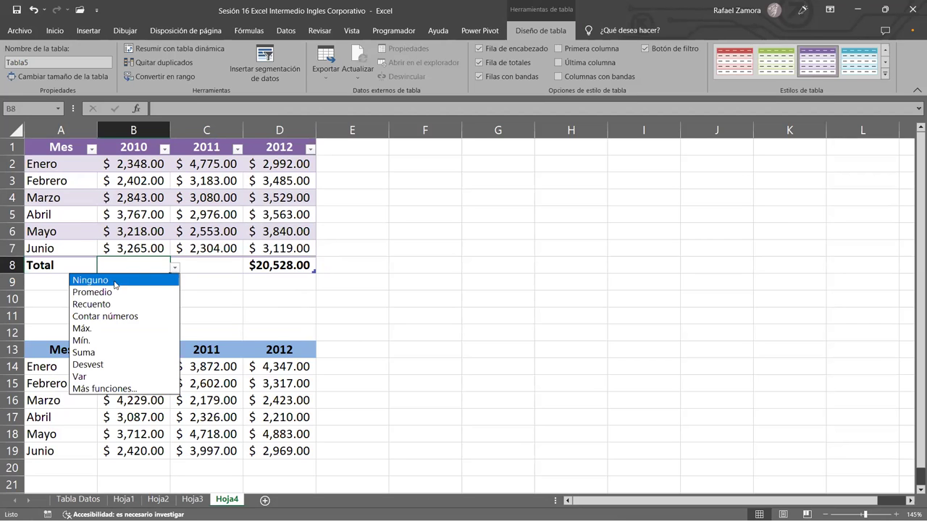
pyautogui.click(101, 353)
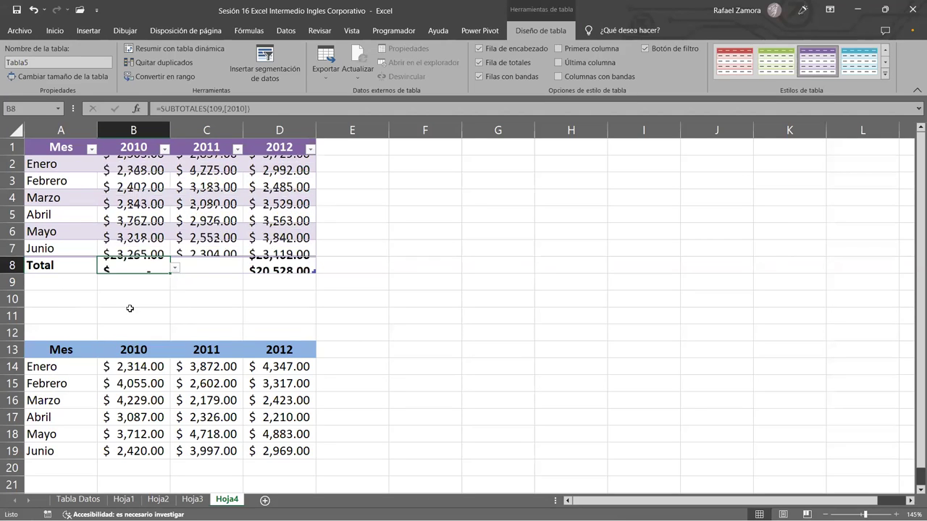
pyautogui.click(210, 268)
pyautogui.click(254, 270)
pyautogui.click(232, 266)
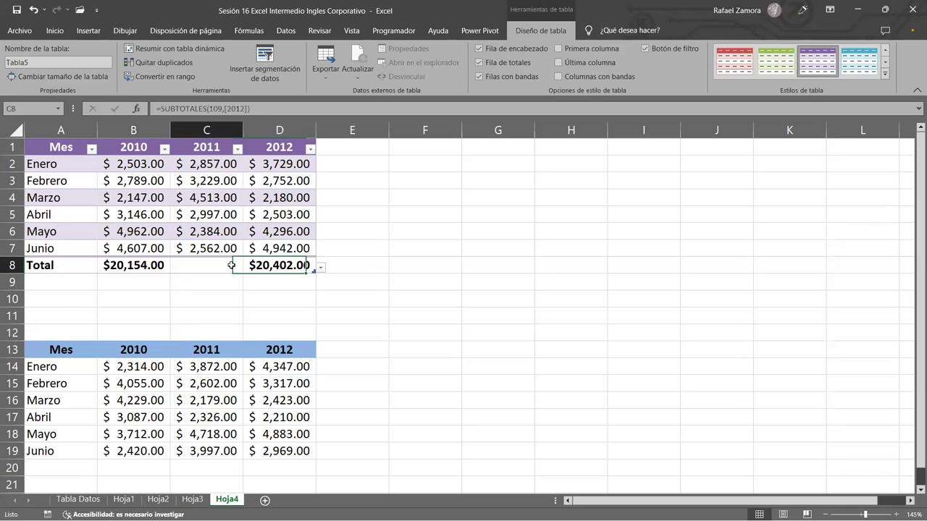
pyautogui.click(247, 267)
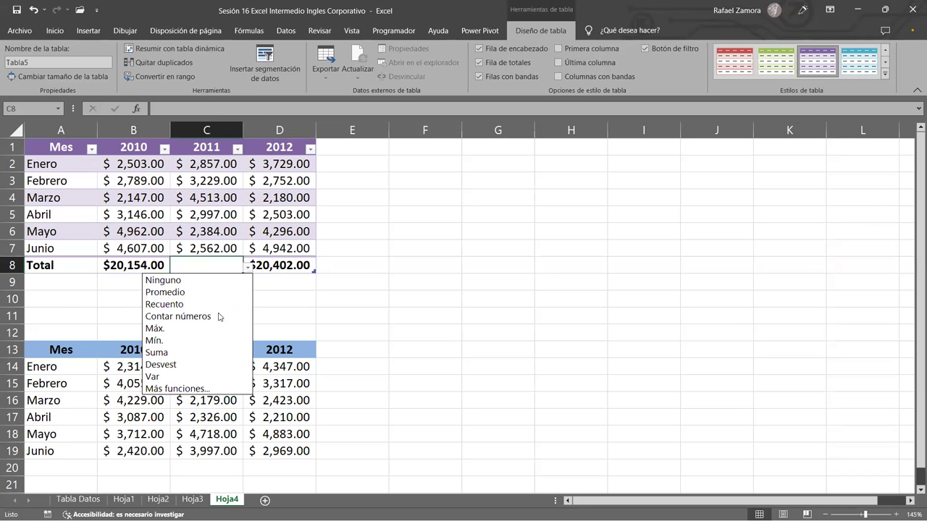
pyautogui.click(172, 353)
pyautogui.click(236, 313)
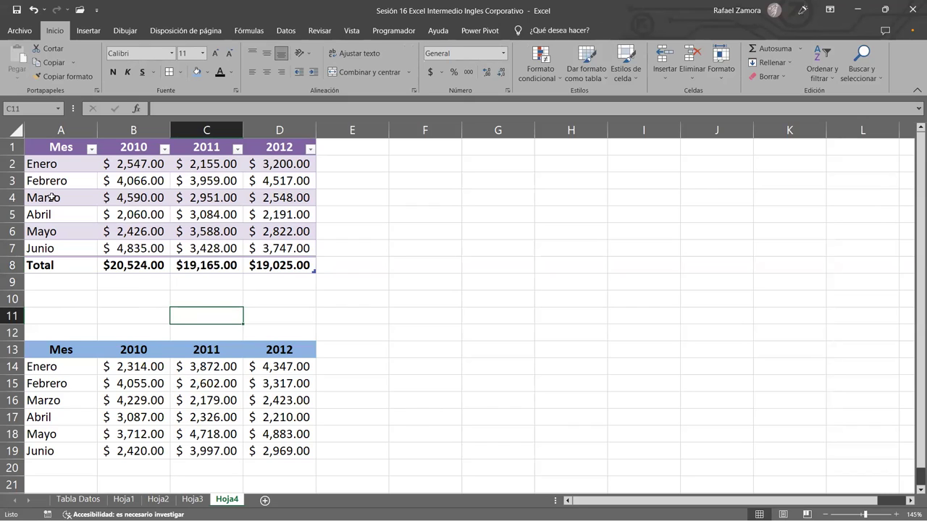
# - Select the 2010, 2011 and 2012 values to verify each column's status-bar sum
pyautogui.moveTo(124, 159); pyautogui.dragTo(122, 250)
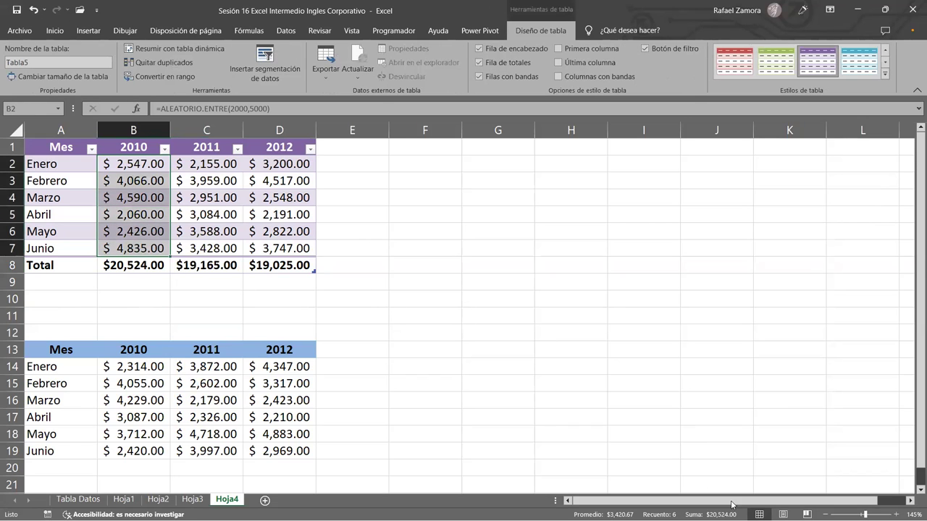
pyautogui.moveTo(209, 163); pyautogui.dragTo(210, 248)
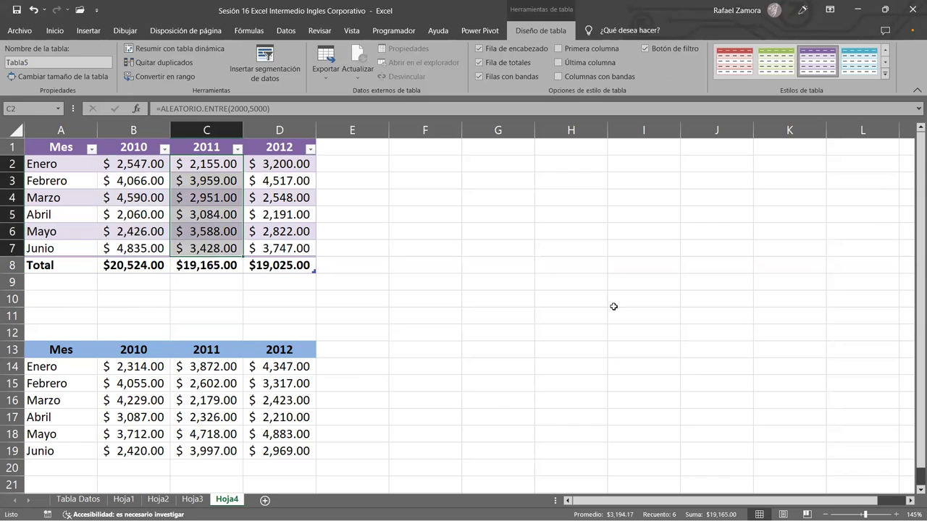
pyautogui.moveTo(310, 164); pyautogui.dragTo(313, 241)
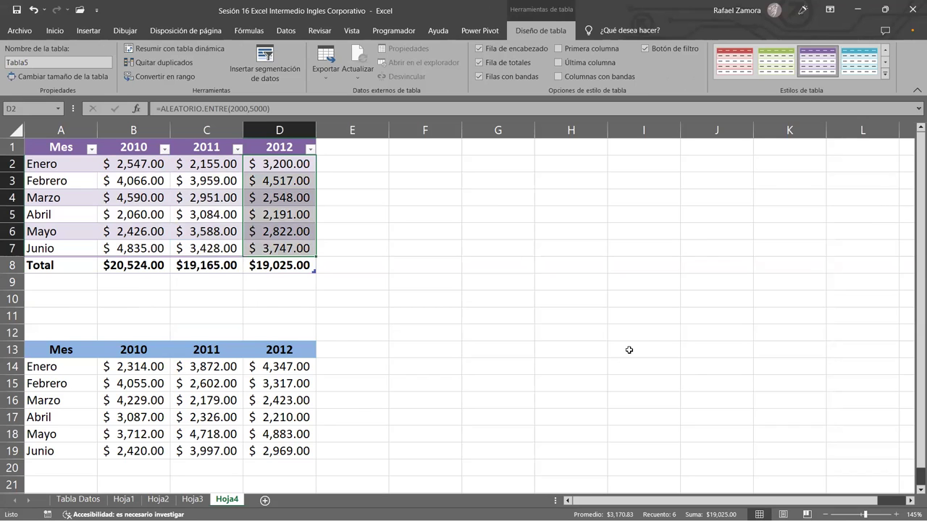
pyautogui.click(480, 270)
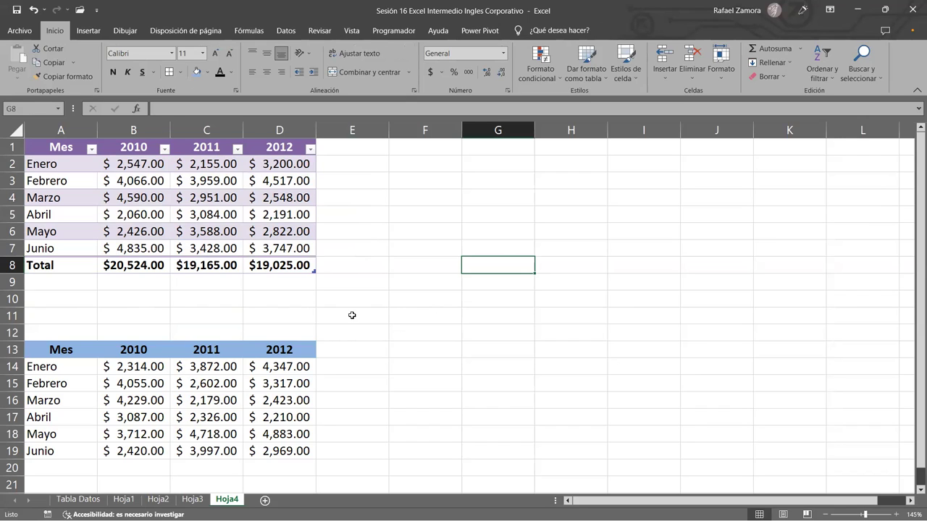
# - Set the 2012 total to Máx. ($4,773.00) and the 2011 total to Mín. ($2,662.00)
pyautogui.click(280, 269)
pyautogui.click(318, 268)
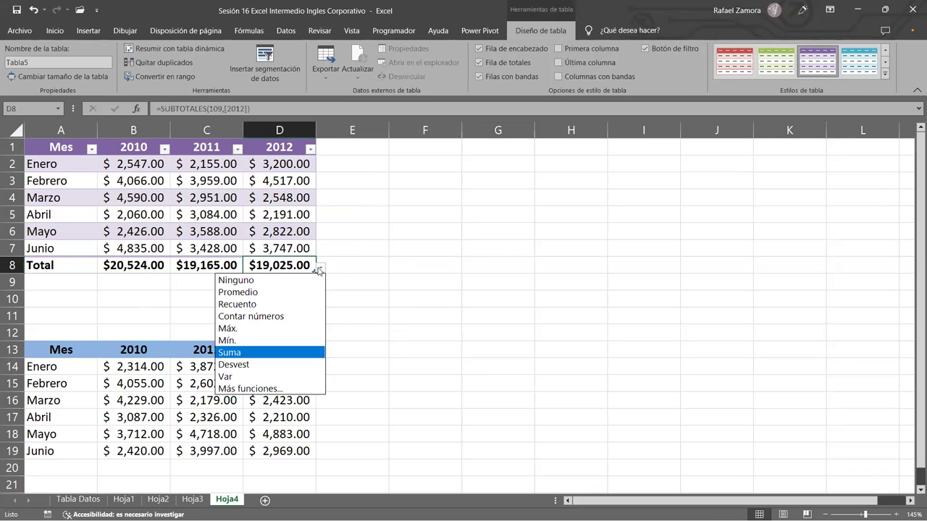
pyautogui.click(227, 340)
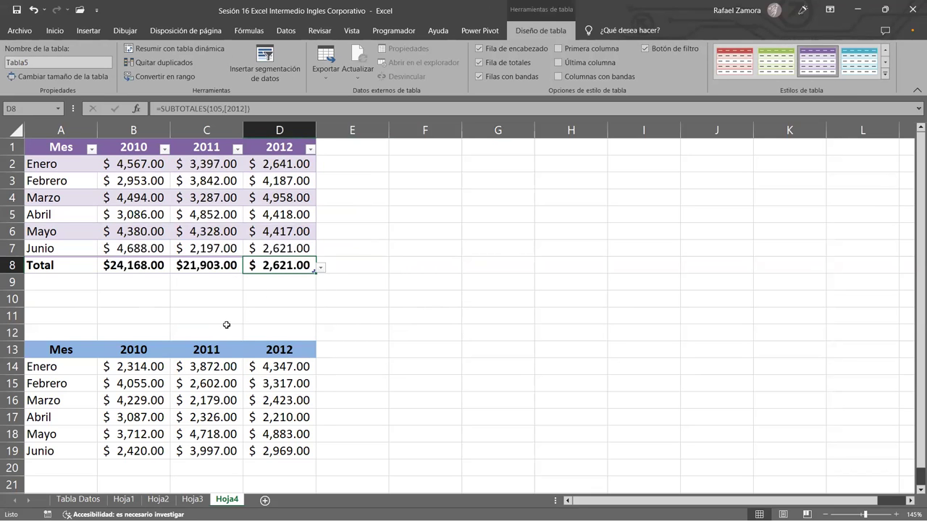
pyautogui.click(319, 267)
pyautogui.click(243, 328)
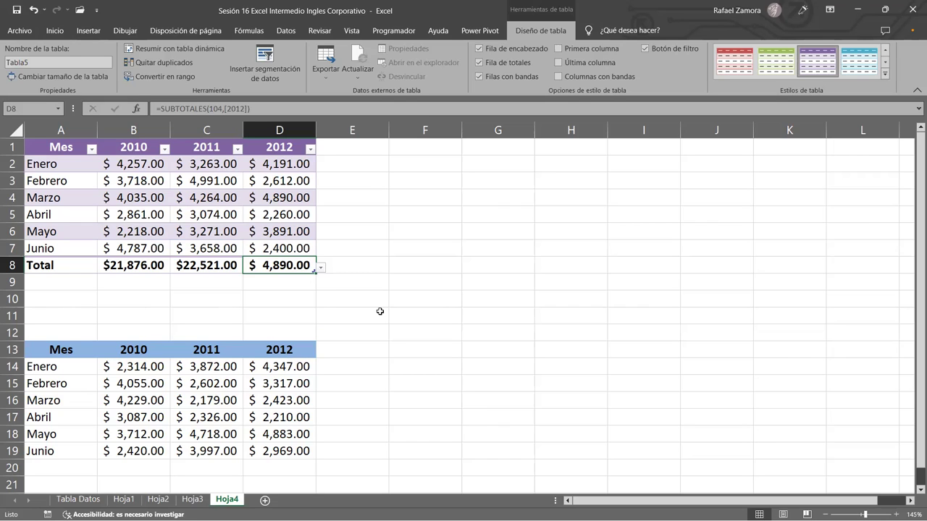
pyautogui.click(209, 264)
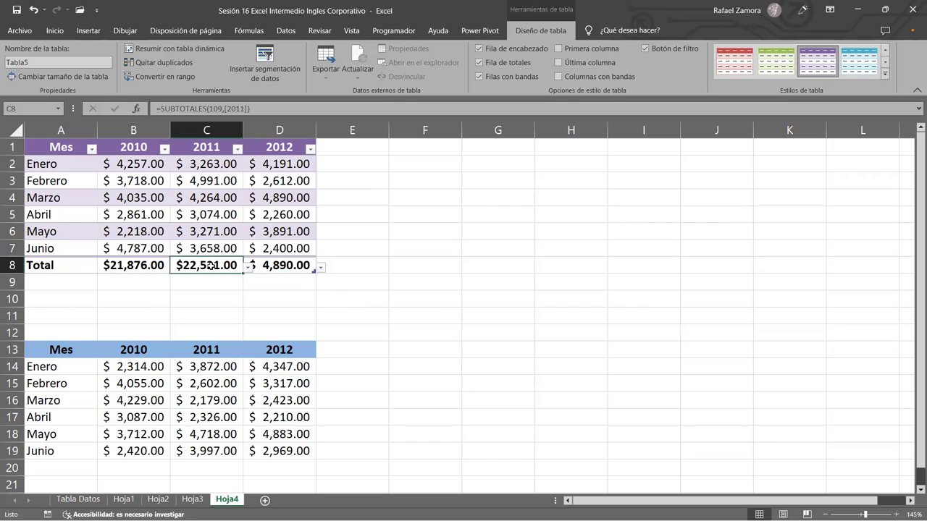
pyautogui.click(248, 267)
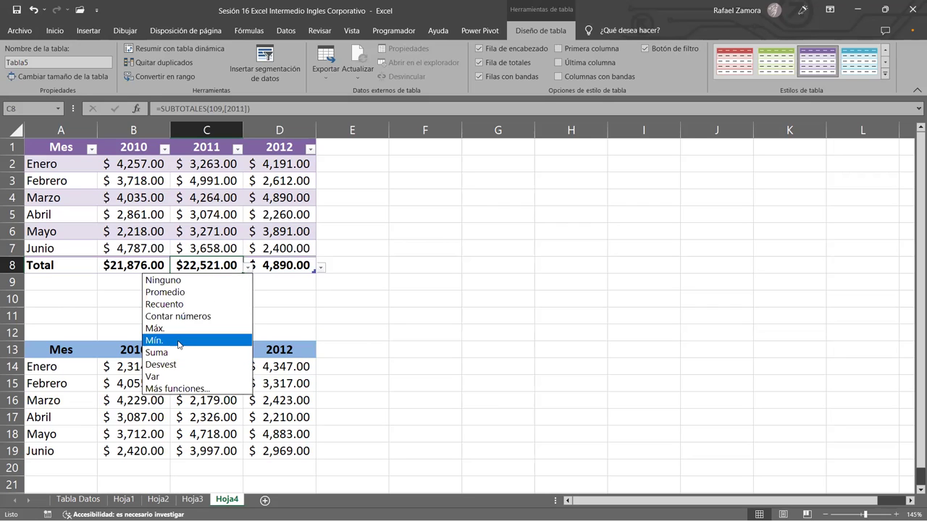
pyautogui.press('Escape')
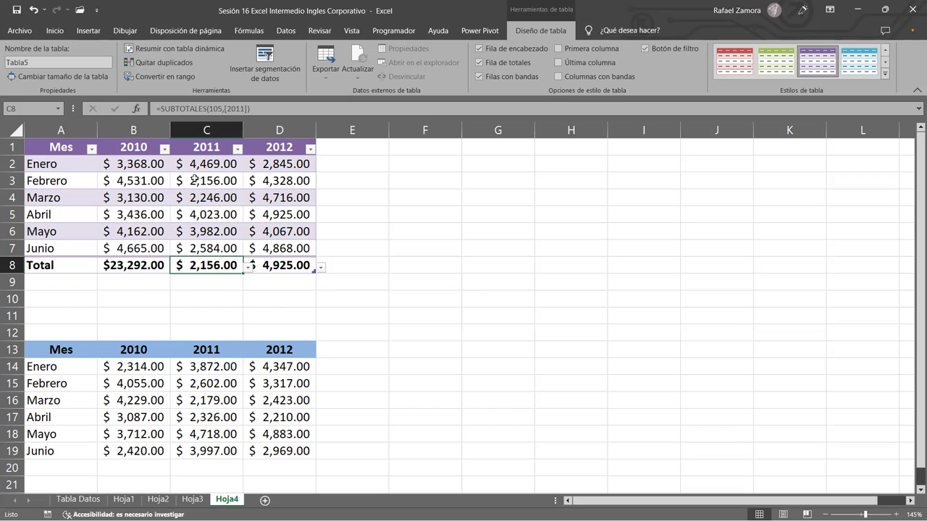
# - Set the 2010 total to Promedio, showing $3,465.00
pyautogui.click(147, 266)
pyautogui.click(176, 267)
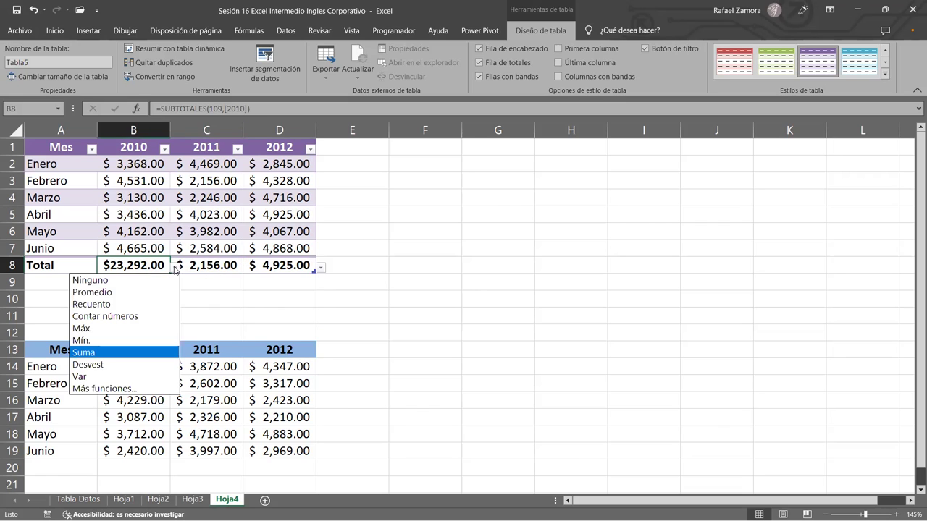
pyautogui.click(128, 293)
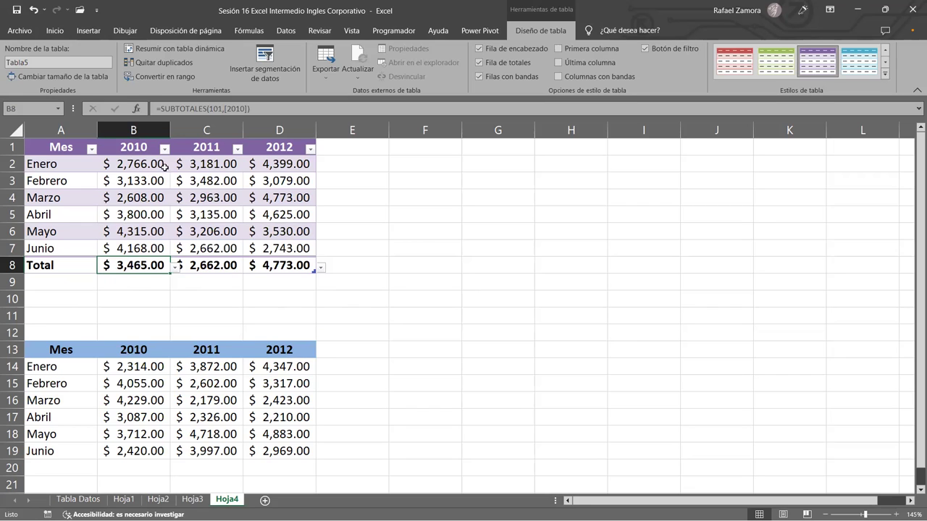
pyautogui.click(140, 285)
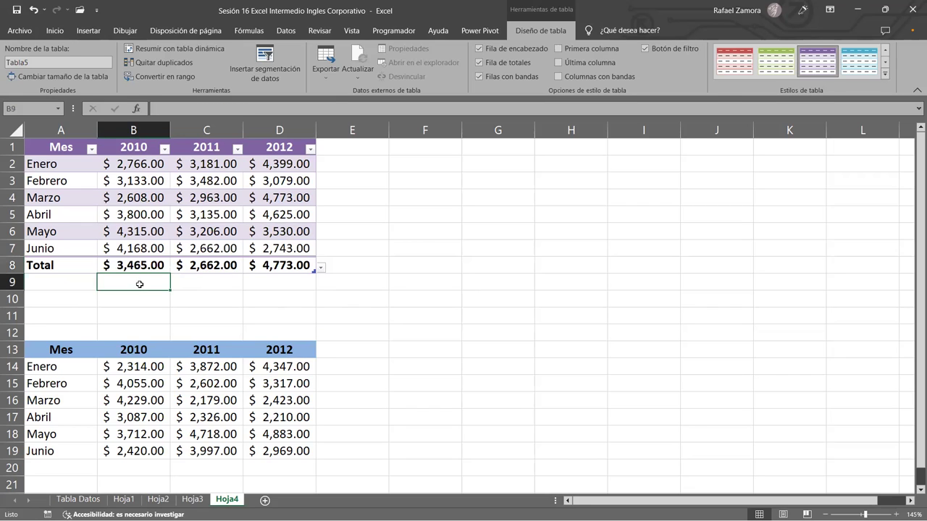
pyautogui.click(211, 283)
pyautogui.click(284, 293)
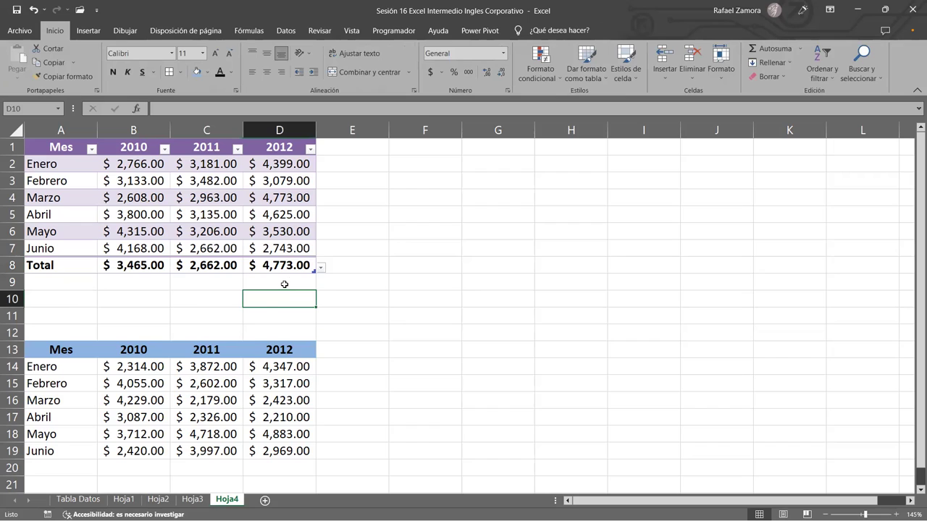
pyautogui.click(391, 259)
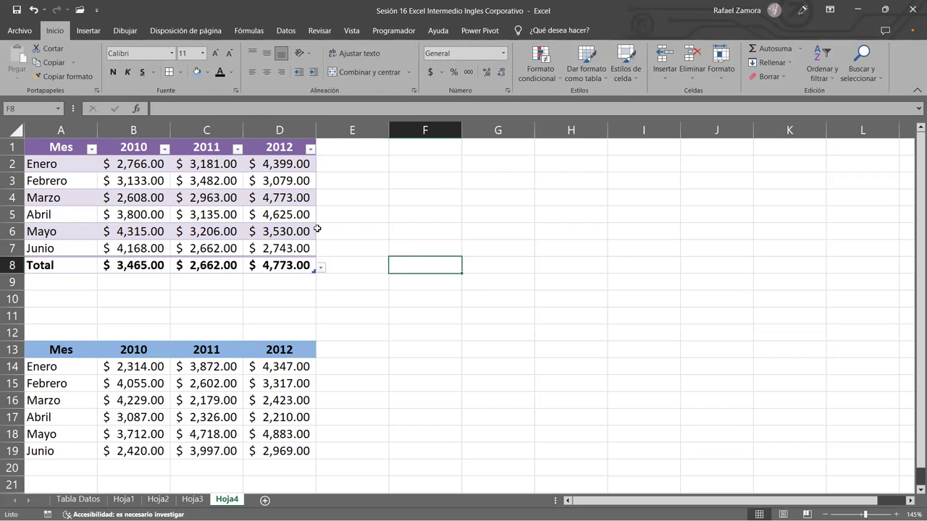
pyautogui.click(254, 200)
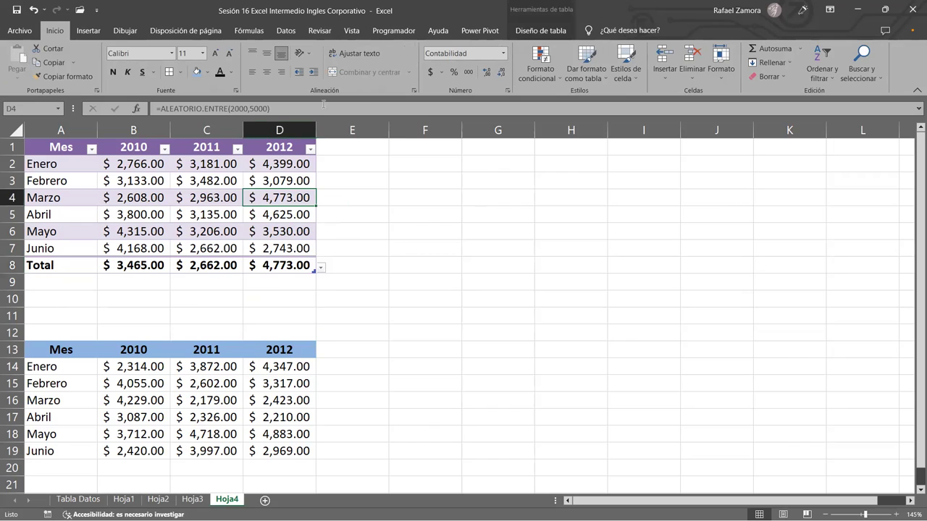
# - Uncheck Fila de totales on Diseño de tabla, then select C4:D4
pyautogui.click(540, 30)
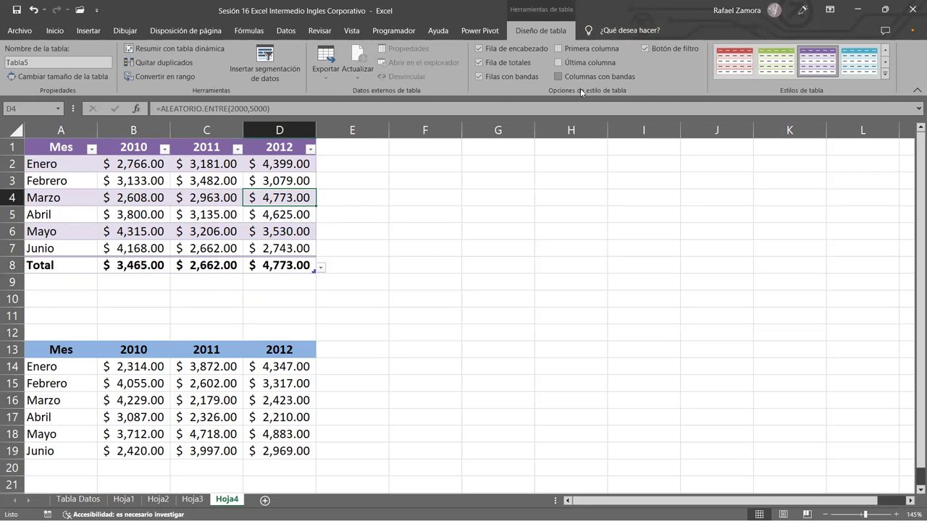
pyautogui.click(495, 67)
pyautogui.moveTo(217, 198); pyautogui.dragTo(242, 200)
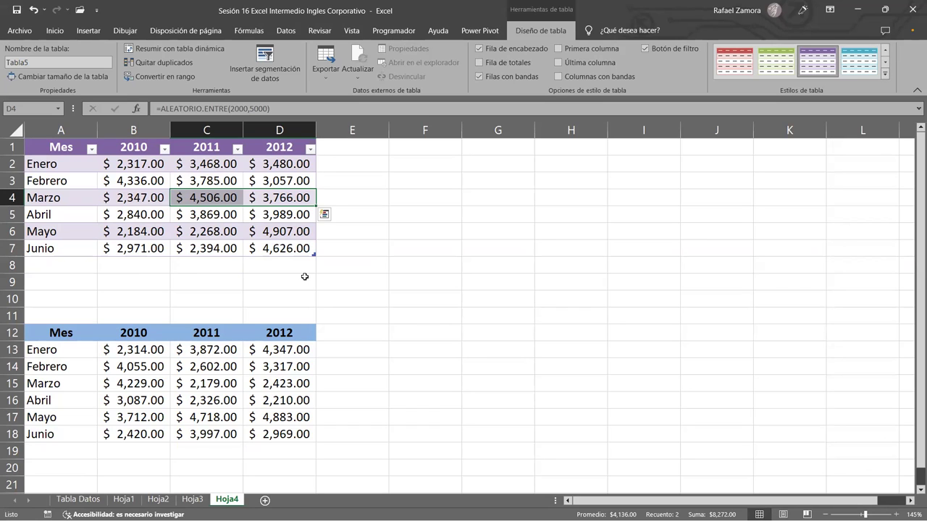
# - Convert the lower range A12:D18 into a table with headers and turn off its filter buttons
pyautogui.click(191, 403)
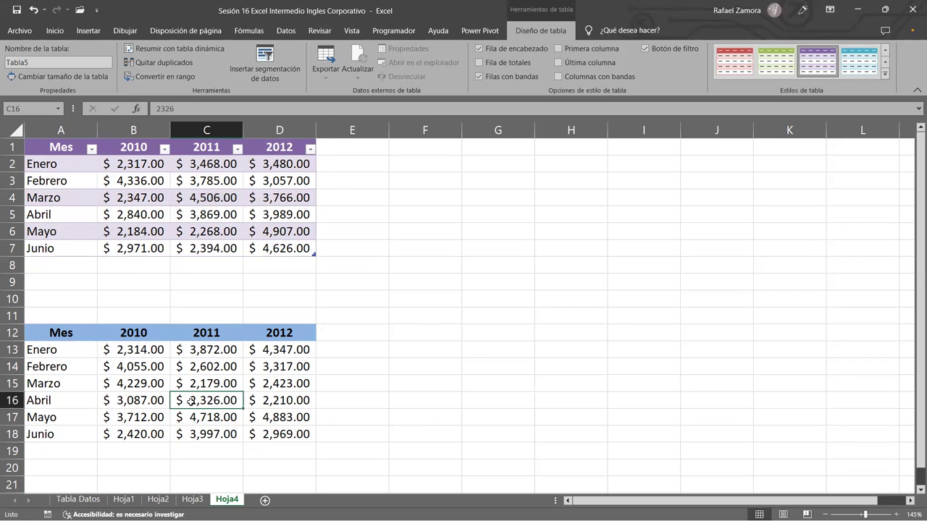
pyautogui.hotkey('ctrl', 't')
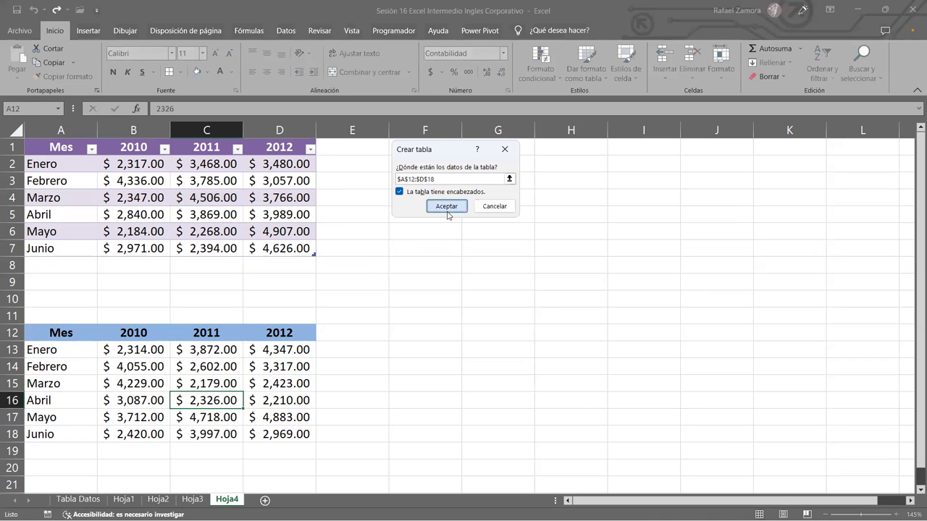
pyautogui.click(447, 210)
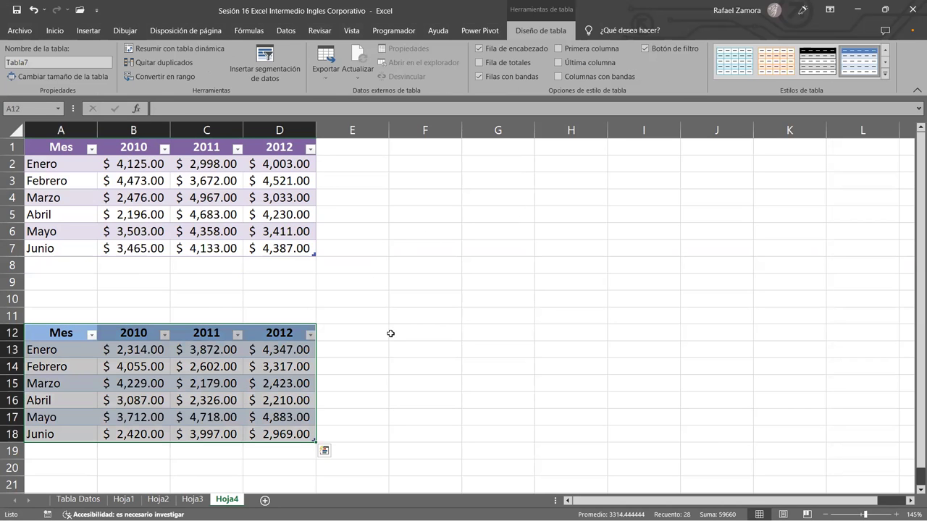
pyautogui.click(682, 49)
pyautogui.click(200, 380)
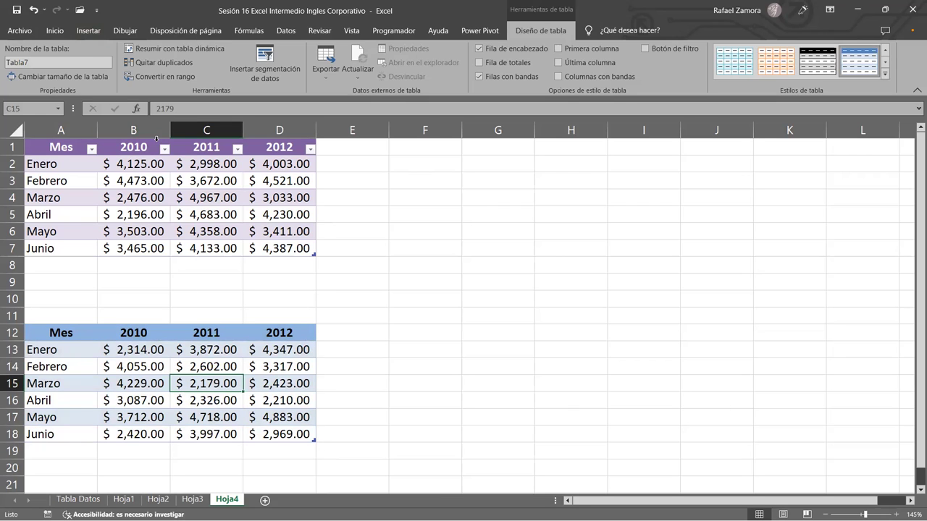
pyautogui.click(174, 203)
pyautogui.click(203, 364)
pyautogui.click(225, 208)
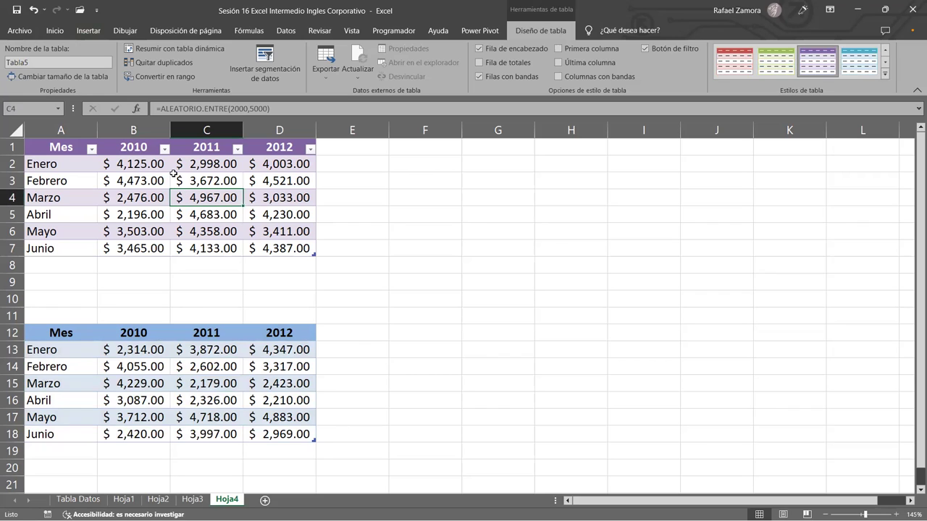
# - Change B12 to 2020 and fill it across so the lower headers read 2020, 2021, 2022
pyautogui.click(130, 337)
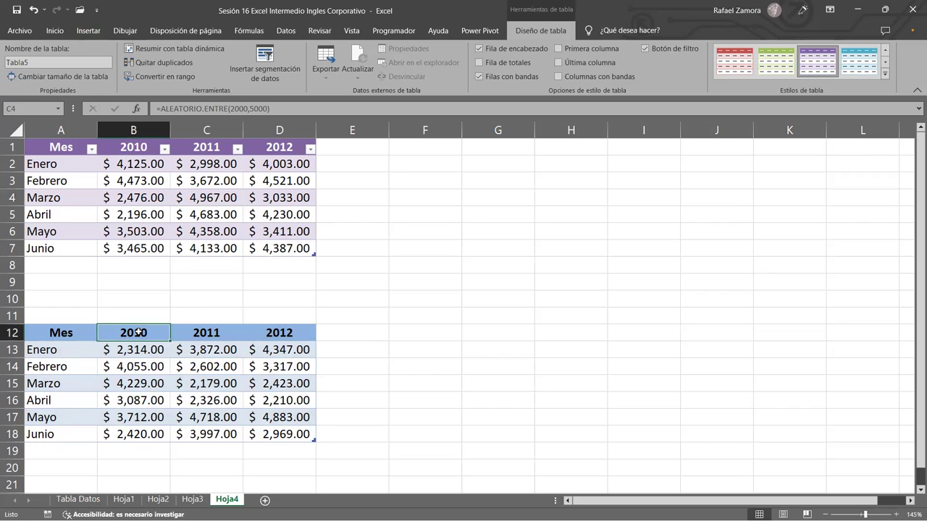
pyautogui.doubleClick(137, 332)
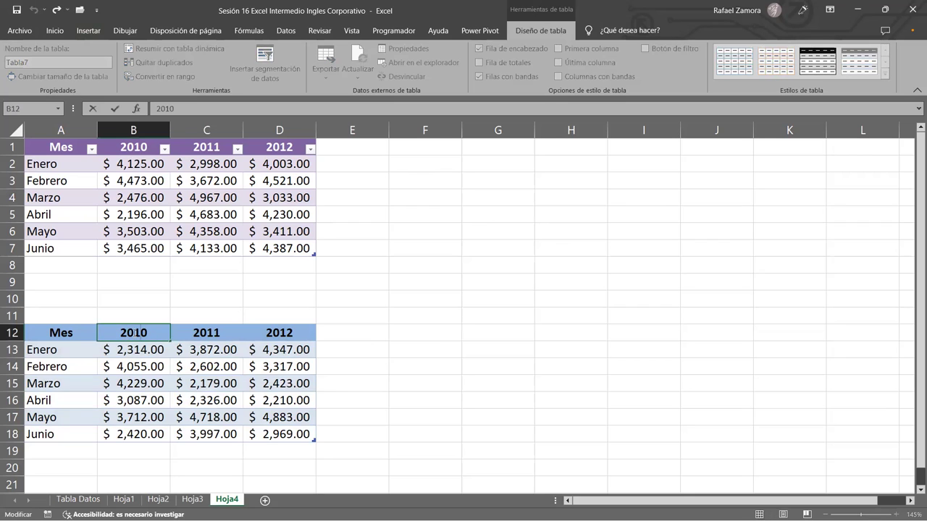
pyautogui.press('BackSpace')
pyautogui.write('2')
pyautogui.hotkey('ctrl', 'Return')
pyautogui.moveTo(169, 340); pyautogui.dragTo(301, 378)
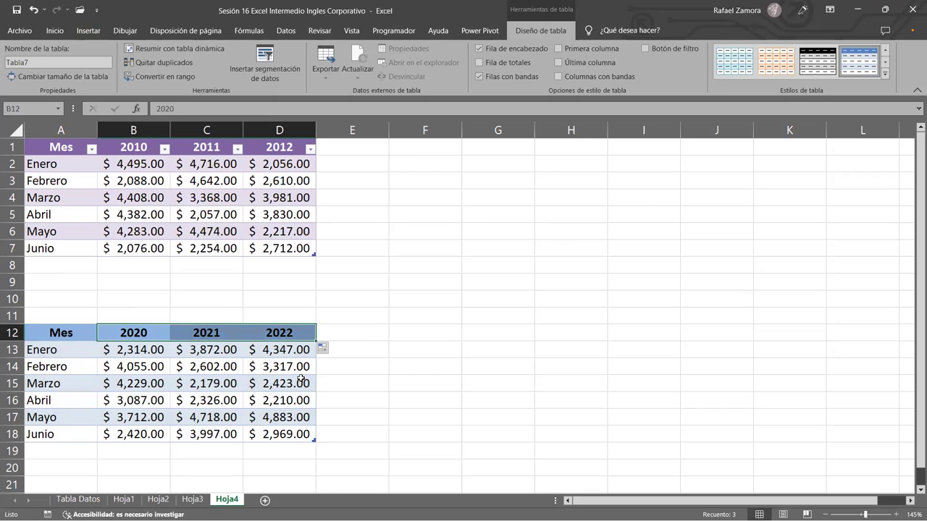
pyautogui.click(201, 148)
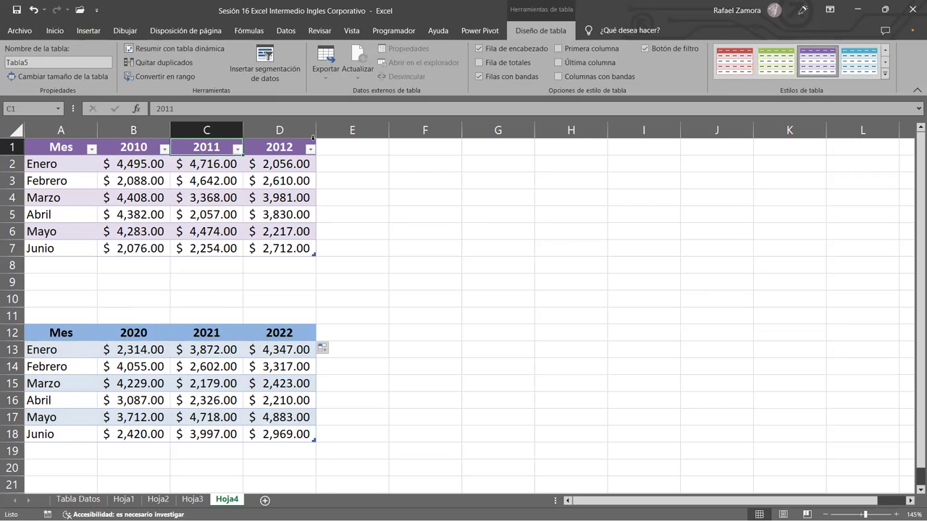
pyautogui.click(128, 178)
pyautogui.click(146, 204)
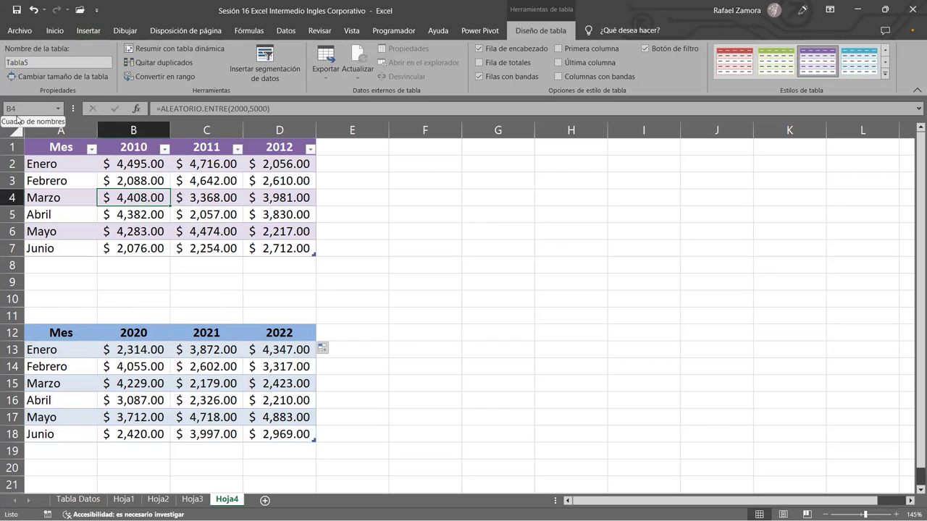
# - Rename the top table Tabla5 to Primer_tabla
pyautogui.click(40, 63)
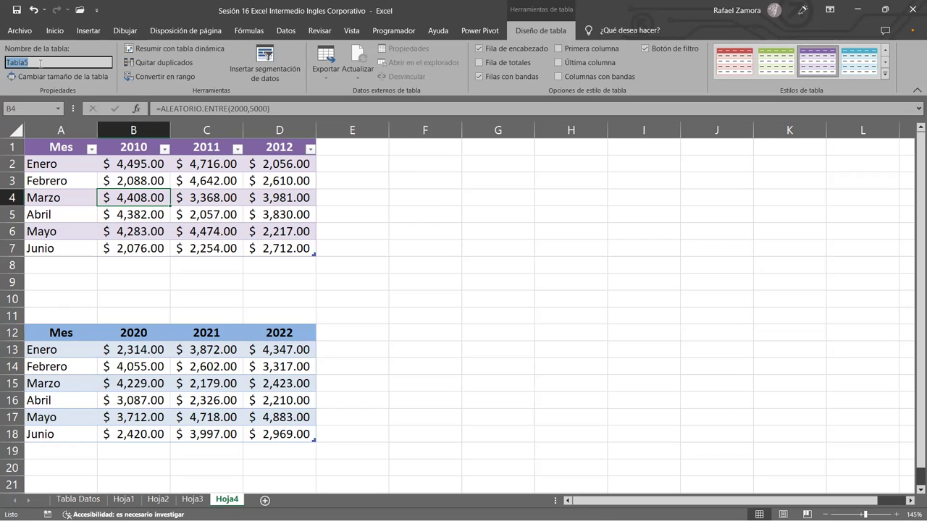
pyautogui.write('Primer')
pyautogui.write('?Ta')
pyautogui.press('BackSpace')
pyautogui.press('BackSpace')
pyautogui.press('BackSpace')
pyautogui.write('tabla')
pyautogui.press('Return')
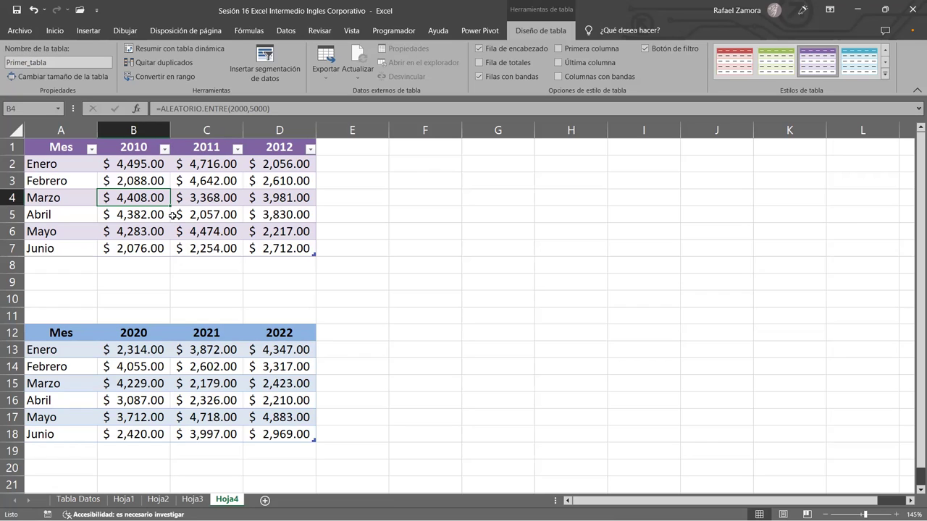
# - Rename the lower table Tabla7 to Segunda_tabla
pyautogui.click(197, 403)
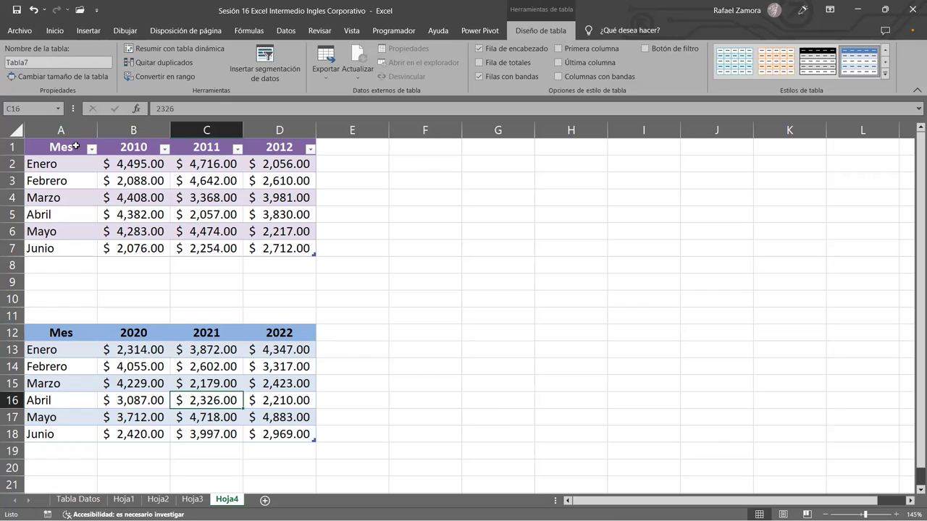
pyautogui.click(55, 61)
pyautogui.write('Segunda_tabla')
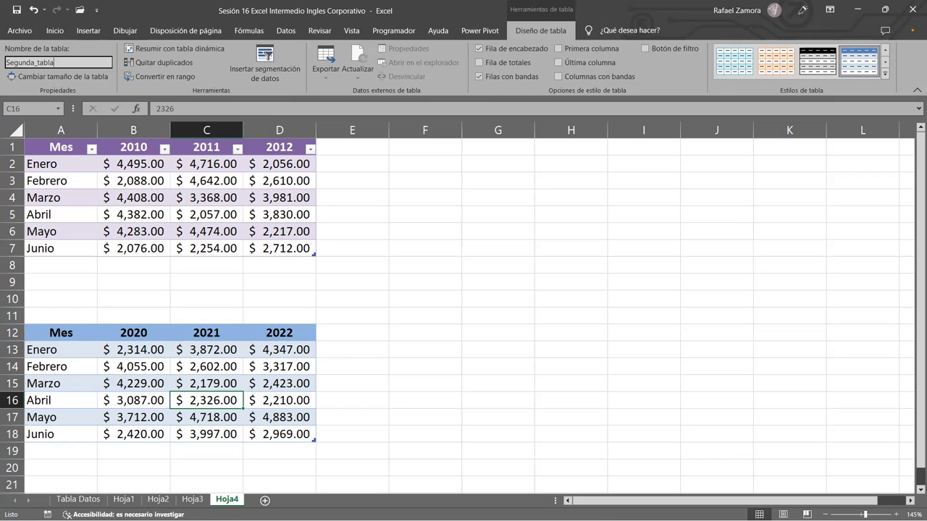
pyautogui.press('Return')
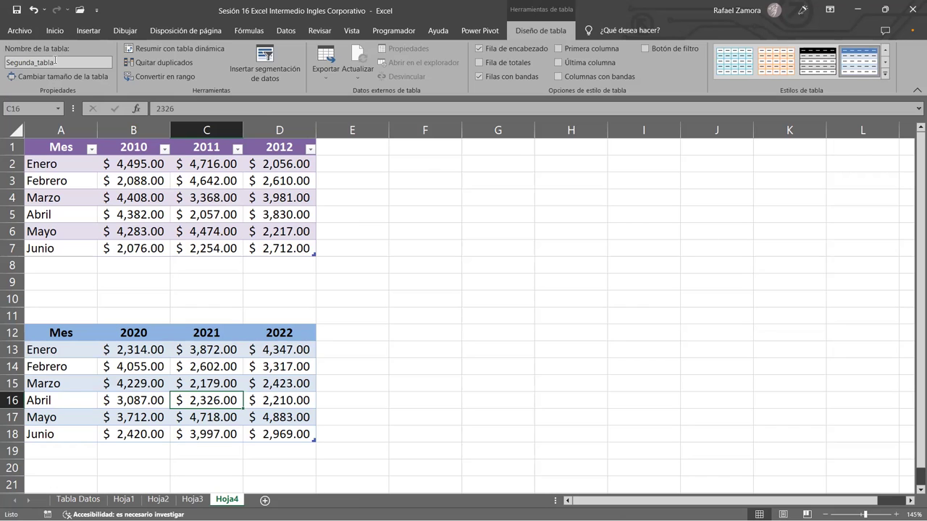
pyautogui.click(278, 229)
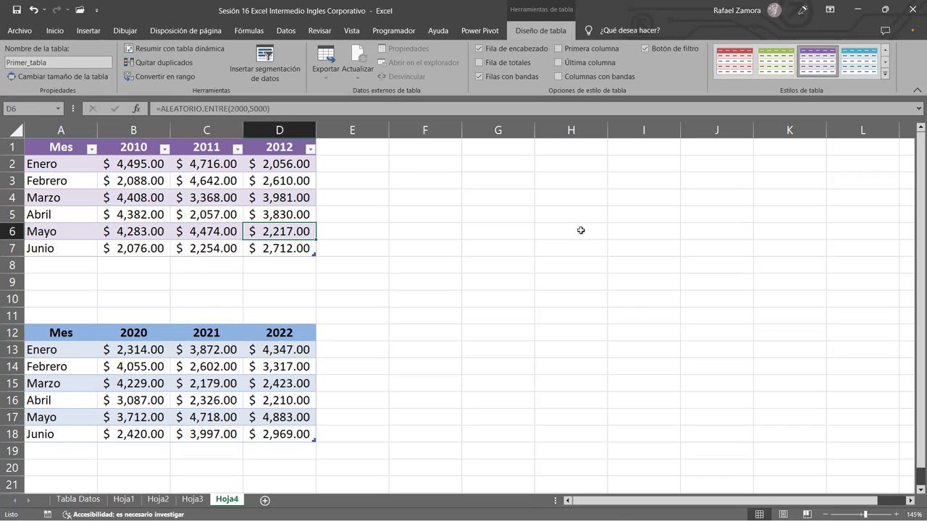
pyautogui.click(580, 230)
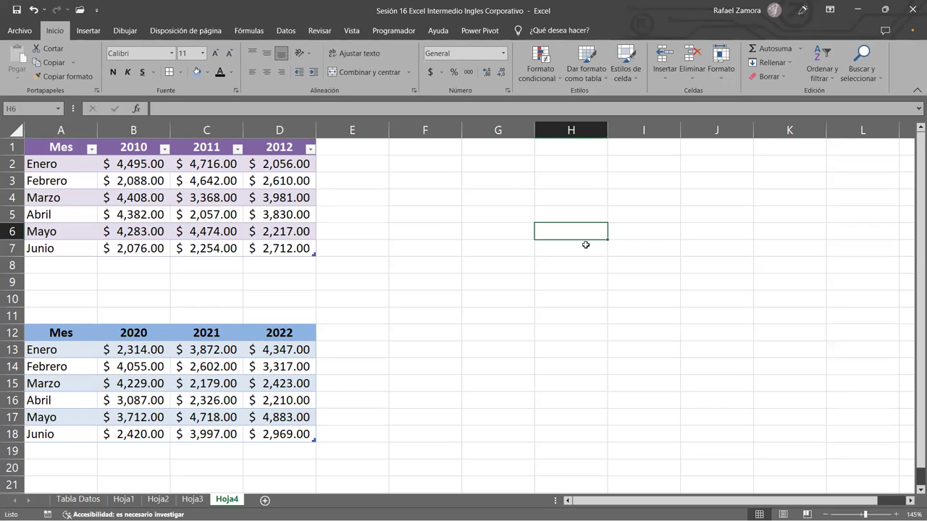
pyautogui.click(248, 31)
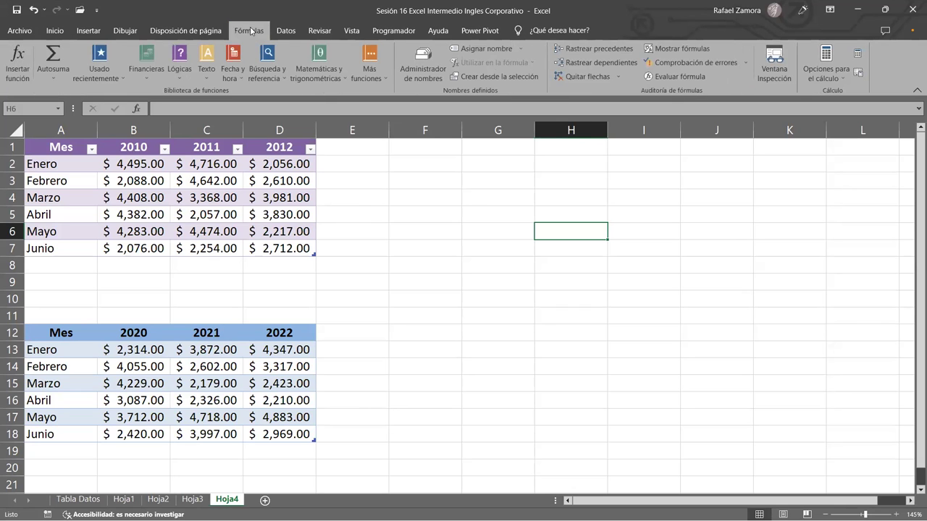
pyautogui.click(421, 78)
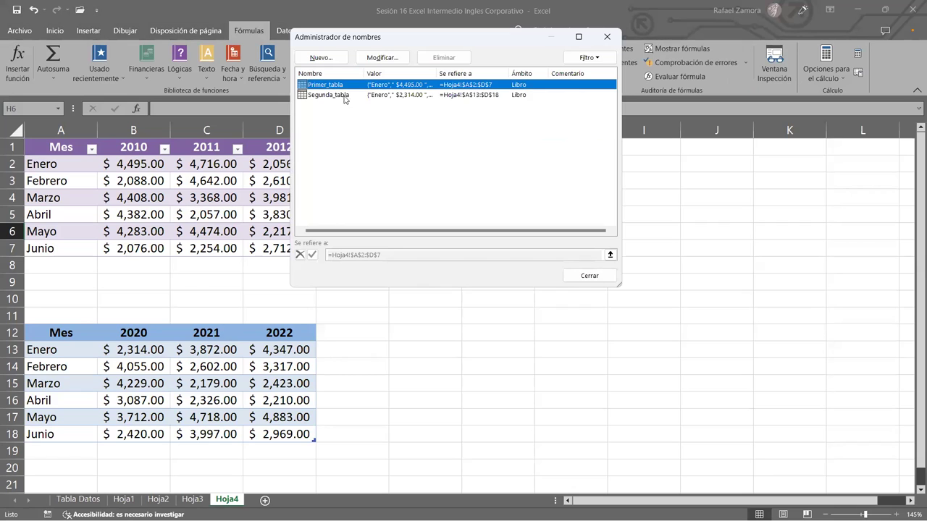
pyautogui.click(607, 37)
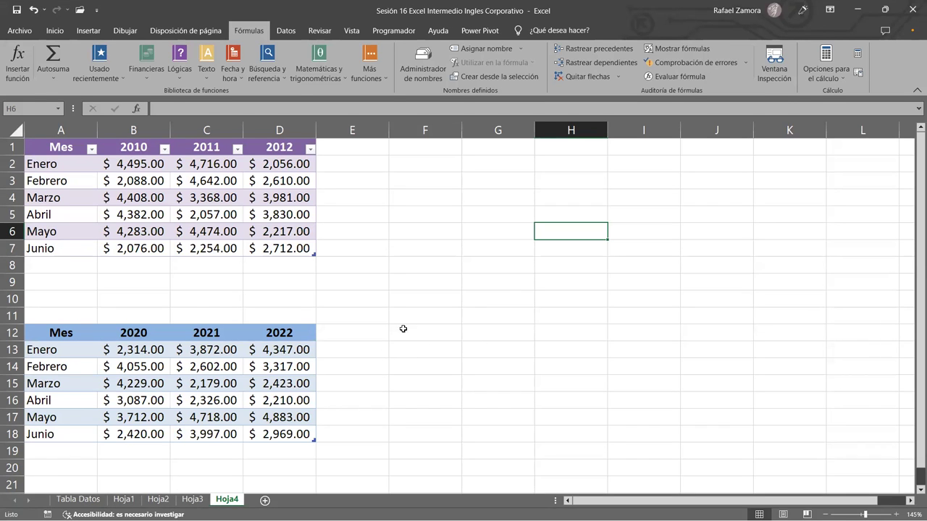
# - Enter Primer total, Segundo total and Tercer total in G2, G4, G6 and widen column G
pyautogui.click(533, 333)
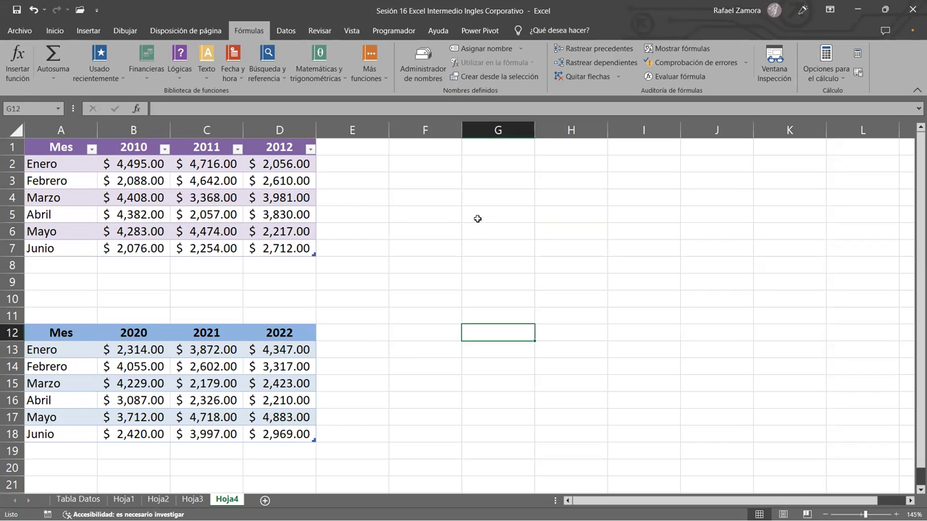
pyautogui.click(509, 163)
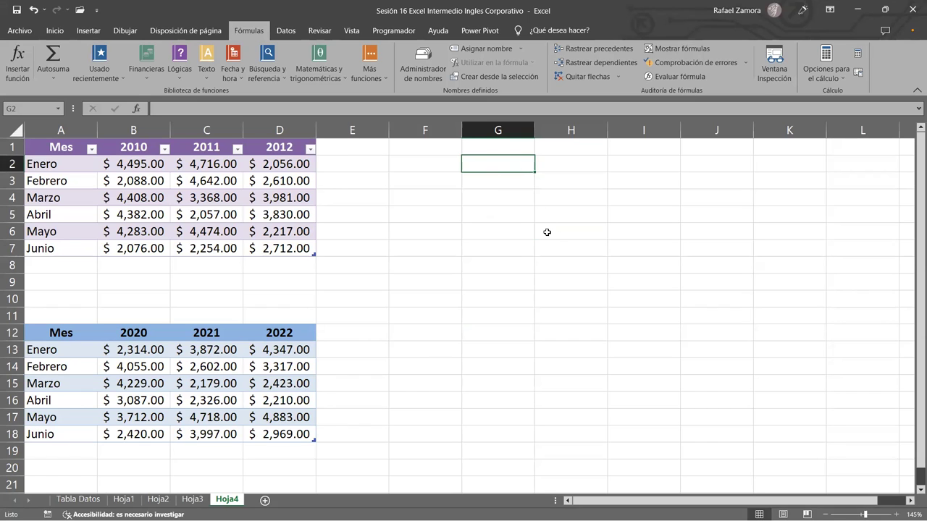
pyautogui.write('Primer total')
pyautogui.press('Return')
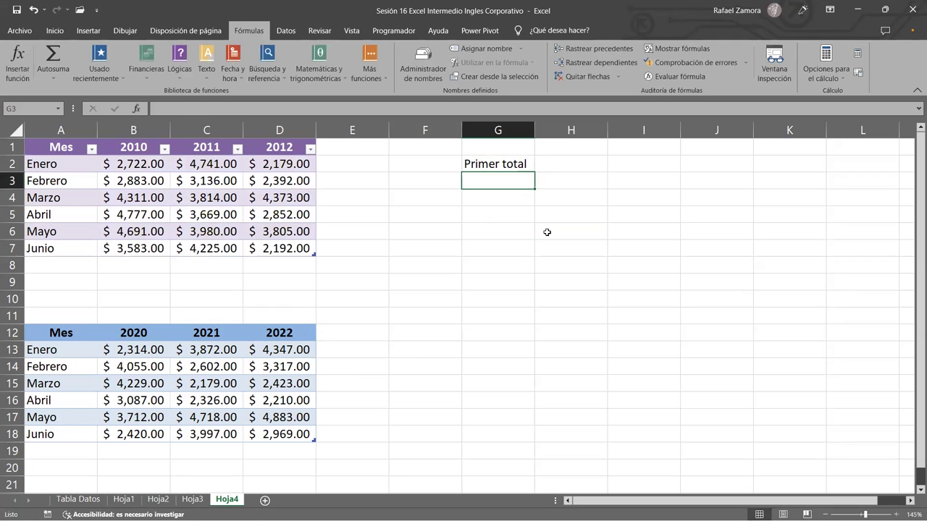
pyautogui.press('Down')
pyautogui.write('Segundo total')
pyautogui.press('Return')
pyautogui.press('Down')
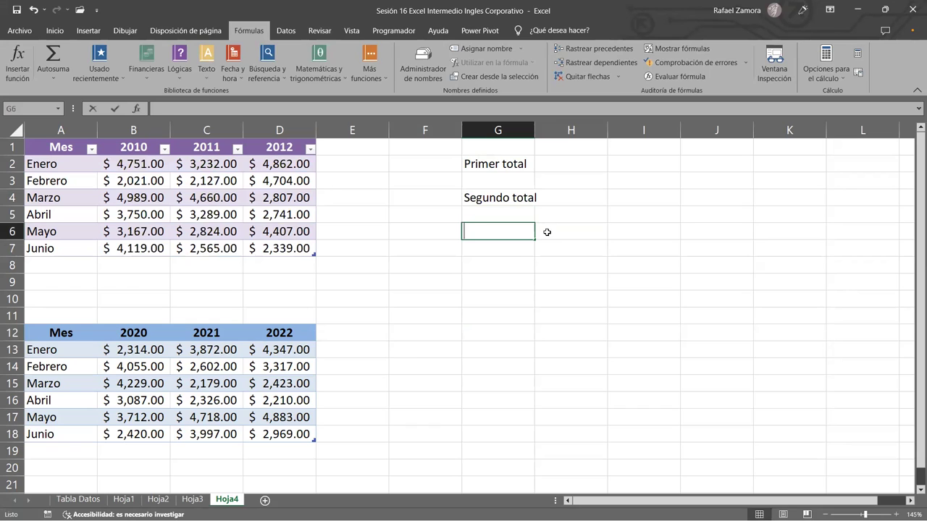
pyautogui.write('Tercer total')
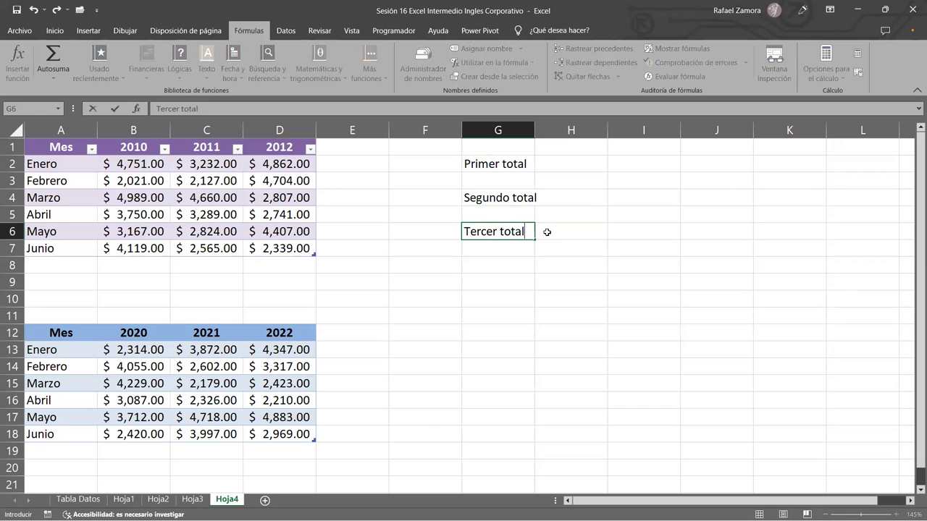
pyautogui.press('Return')
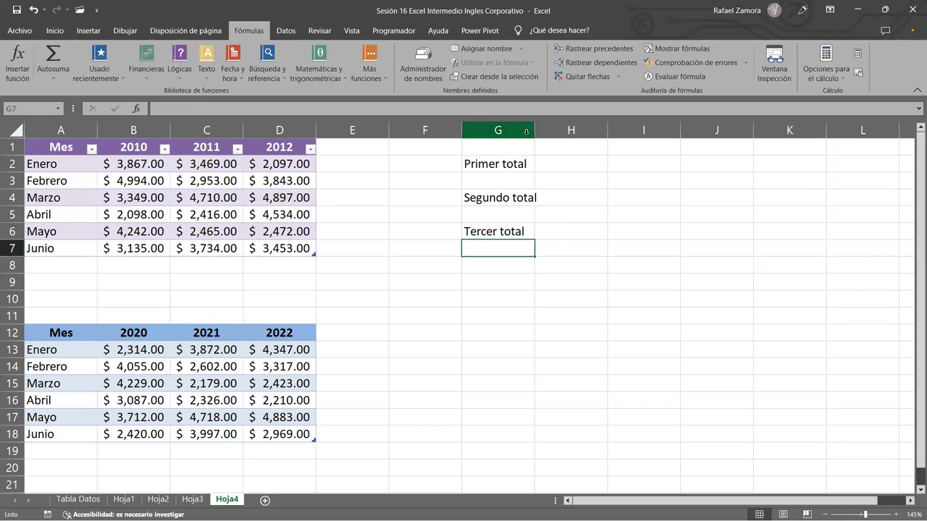
pyautogui.moveTo(532, 128); pyautogui.dragTo(537, 128)
# - Select the ranges G2:H2, G4:H4 and G6:H6 together
pyautogui.moveTo(500, 163); pyautogui.dragTo(572, 164)
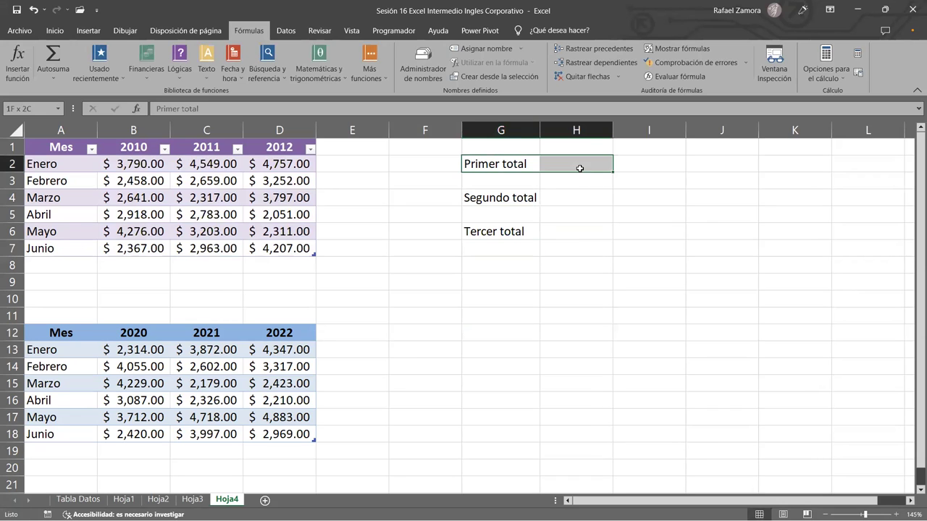
pyautogui.moveTo(519, 197); pyautogui.dragTo(561, 198)
pyautogui.moveTo(519, 232); pyautogui.dragTo(577, 232)
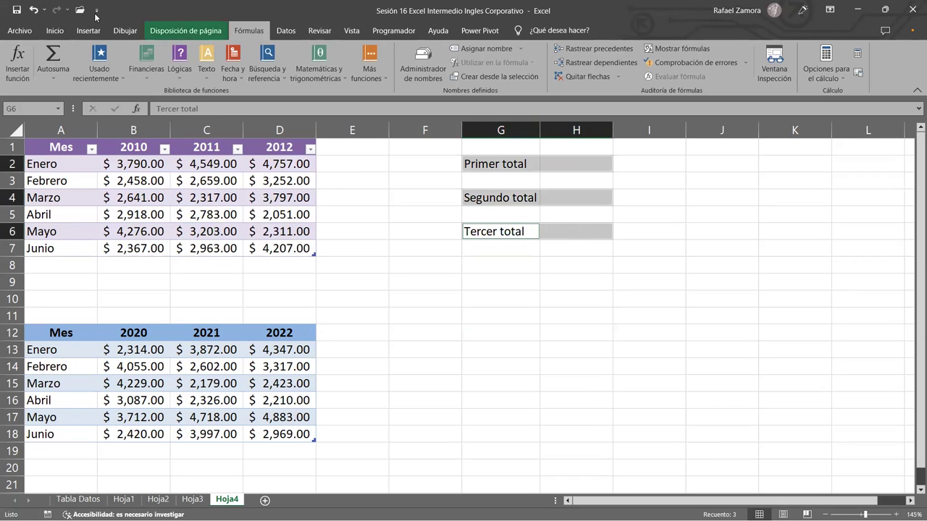
# - Apply Bordes externos to the G2:H2, G4:H4 and G6:H6 ranges
pyautogui.click(68, 32)
pyautogui.click(169, 72)
pyautogui.click(349, 193)
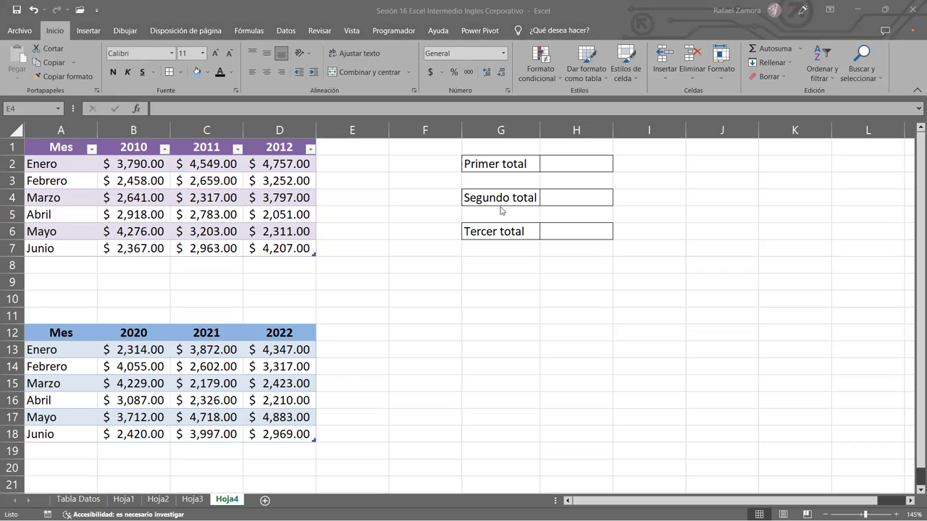
# - Give the G2, G4 and G6 total labels a light red fill
pyautogui.press('Up')
pyautogui.press('Up')
pyautogui.press('Right')
pyautogui.press('Right')
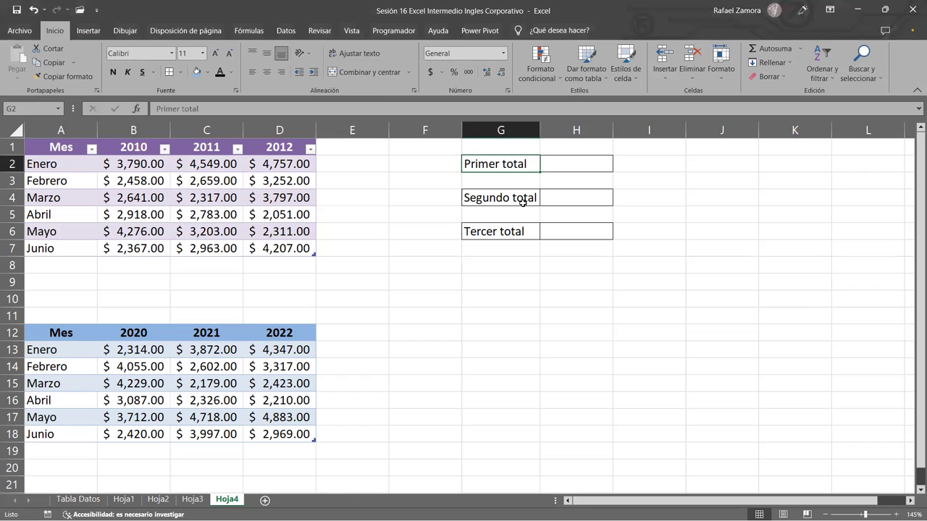
pyautogui.keyDown('ctrl'); pyautogui.click(522, 199); pyautogui.keyUp('ctrl')
pyautogui.keyDown('ctrl'); pyautogui.click(520, 231); pyautogui.keyUp('ctrl')
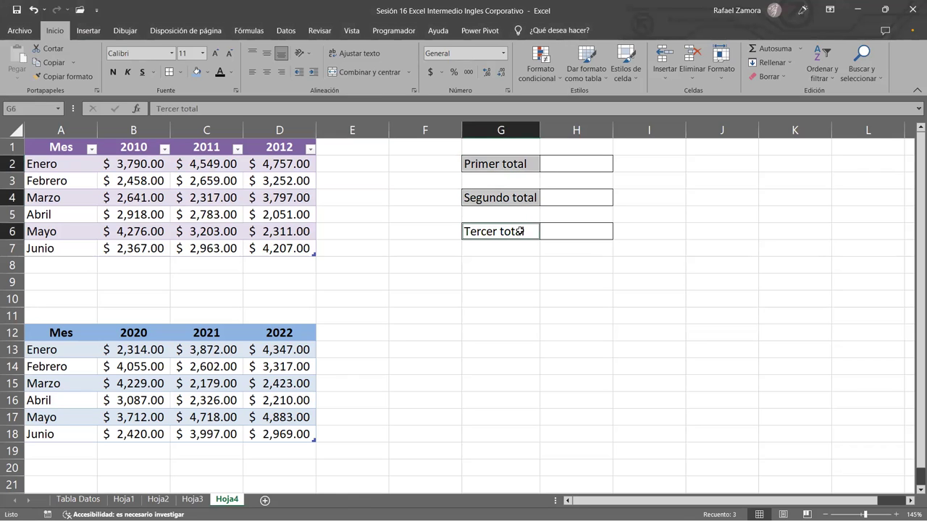
pyautogui.click(207, 72)
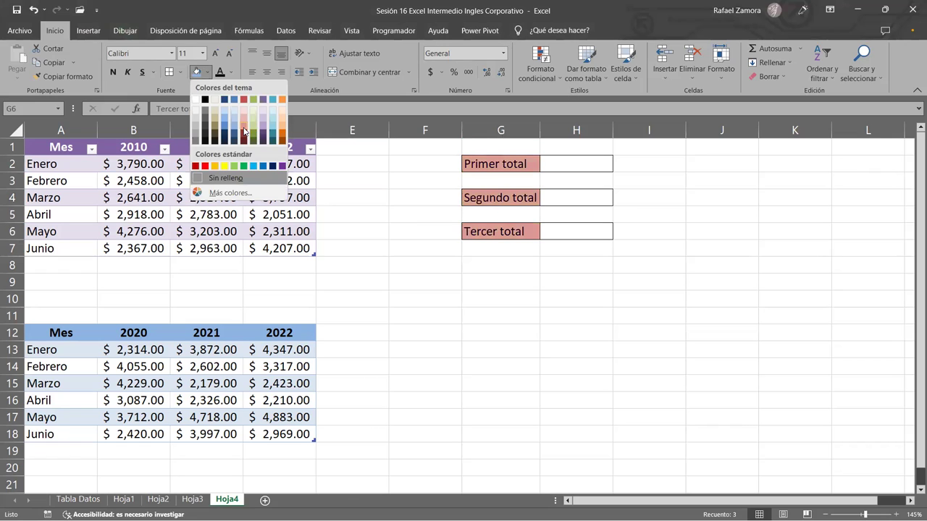
pyautogui.click(244, 131)
pyautogui.click(722, 281)
# - Inspect the random-number formulas in B2, B15, C2, D3 and D14, ending at H2
pyautogui.click(602, 172)
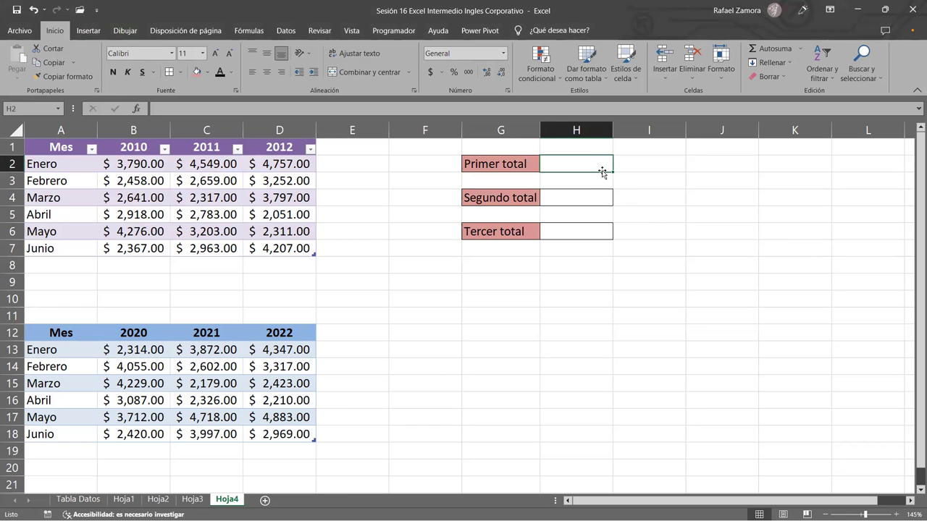
pyautogui.click(118, 159)
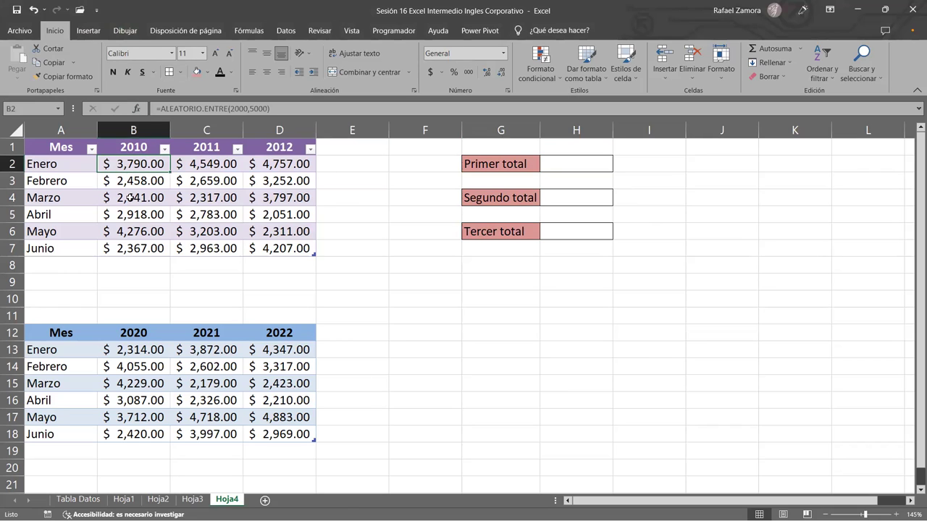
pyautogui.click(147, 383)
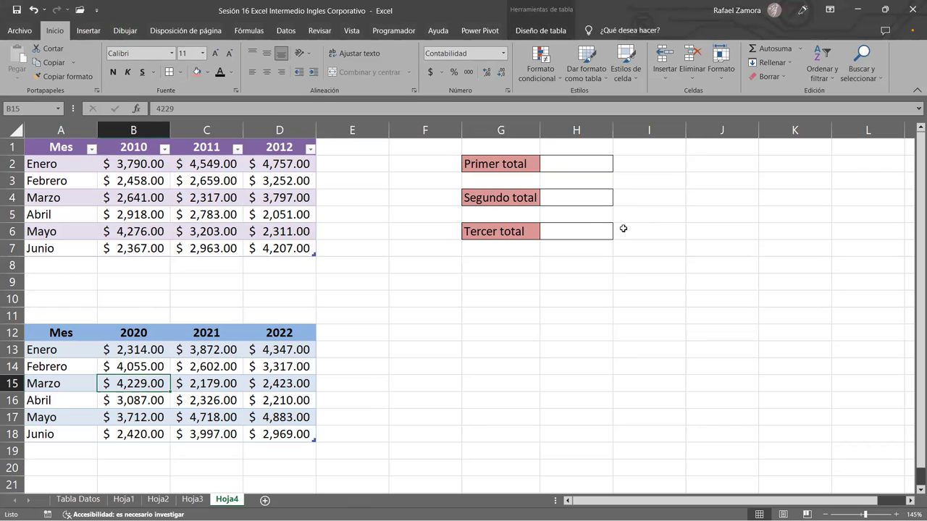
pyautogui.click(224, 167)
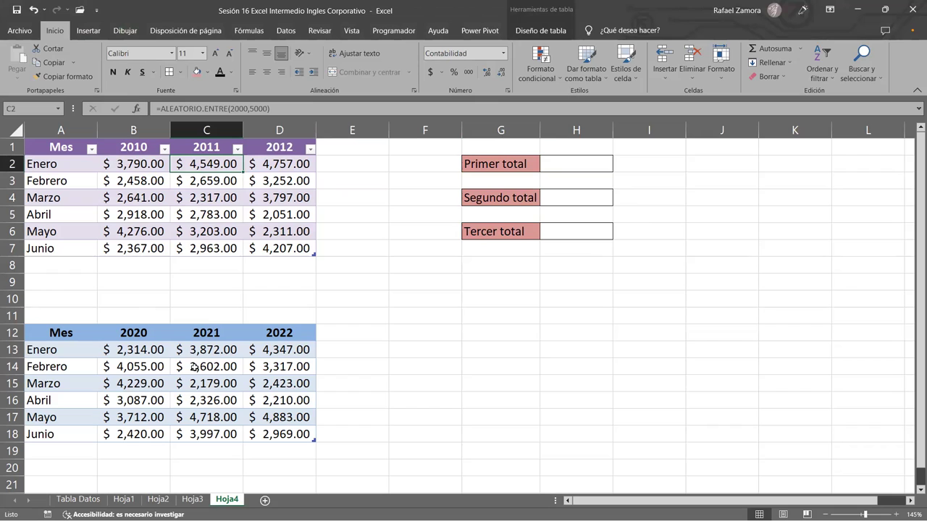
pyautogui.click(305, 178)
pyautogui.click(299, 363)
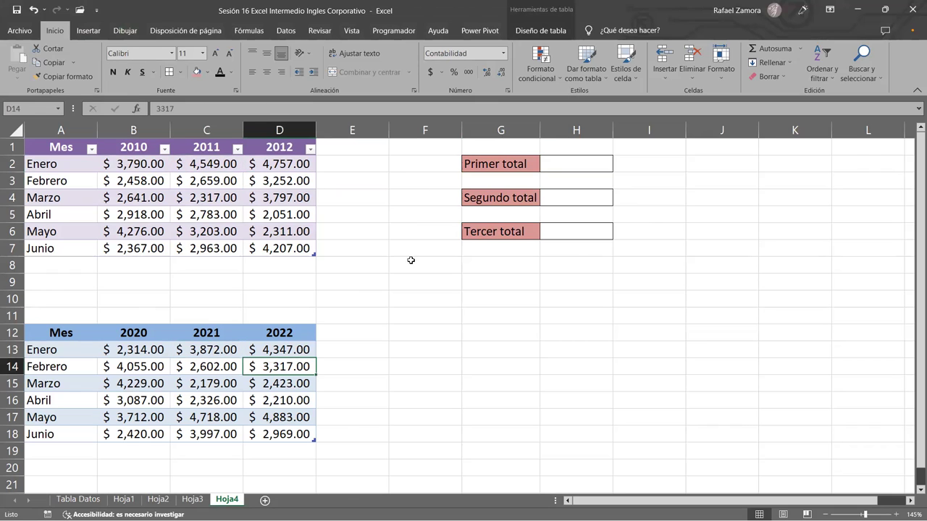
pyautogui.click(561, 160)
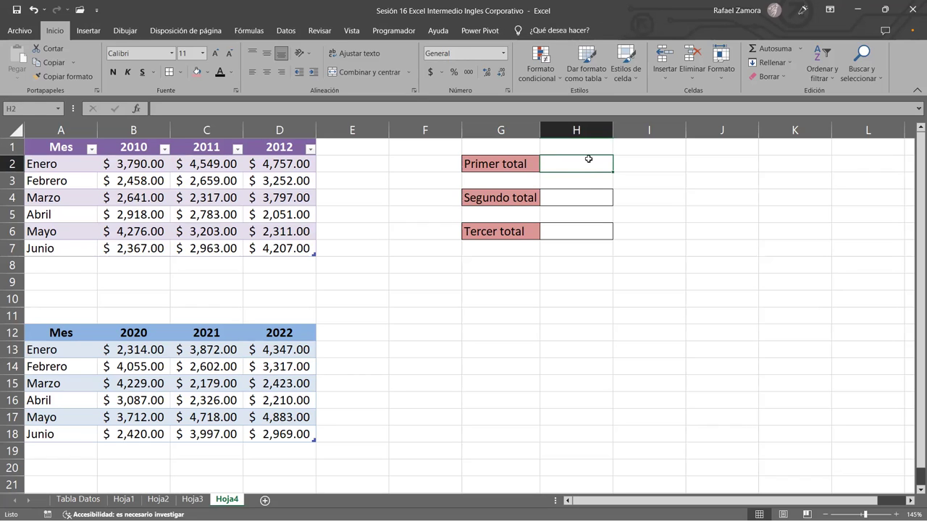
pyautogui.write('=')
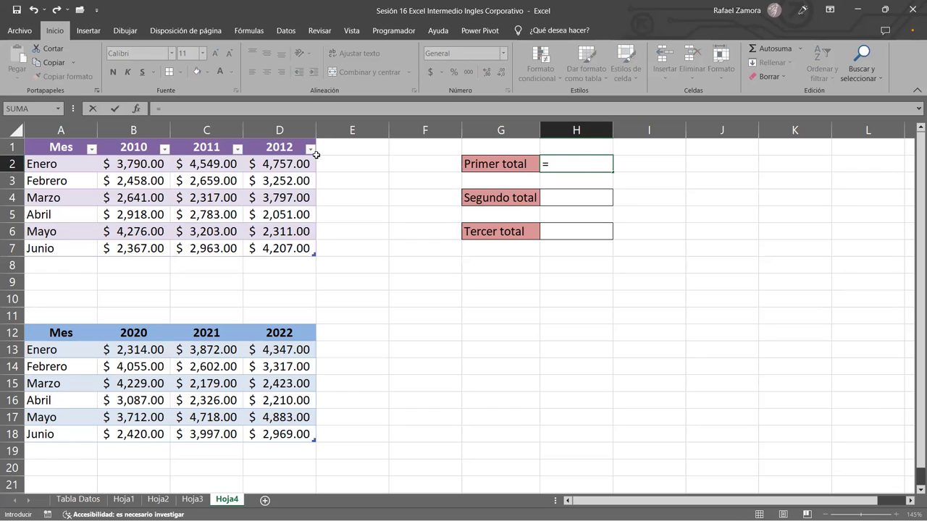
pyautogui.write('SUMA(')
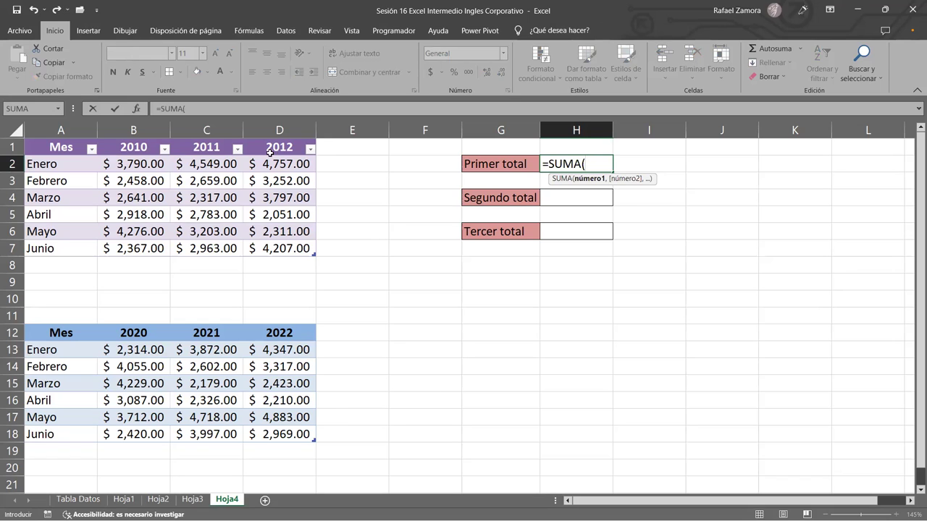
pyautogui.click(155, 164)
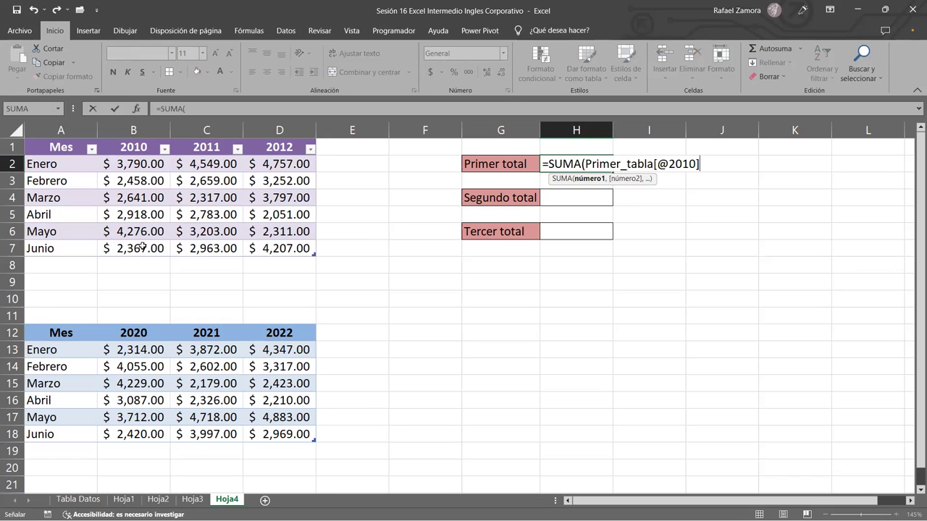
pyautogui.write(',')
pyautogui.moveTo(147, 350); pyautogui.dragTo(153, 434)
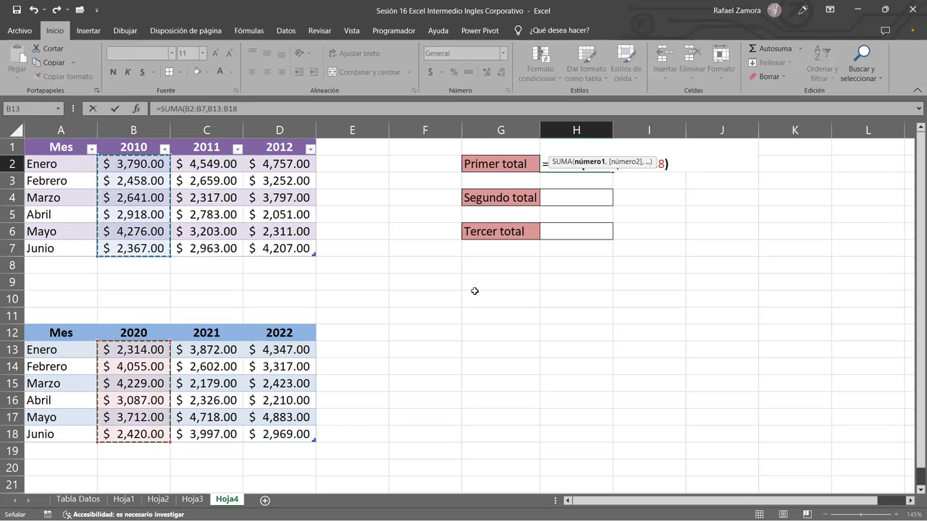
pyautogui.press('Return')
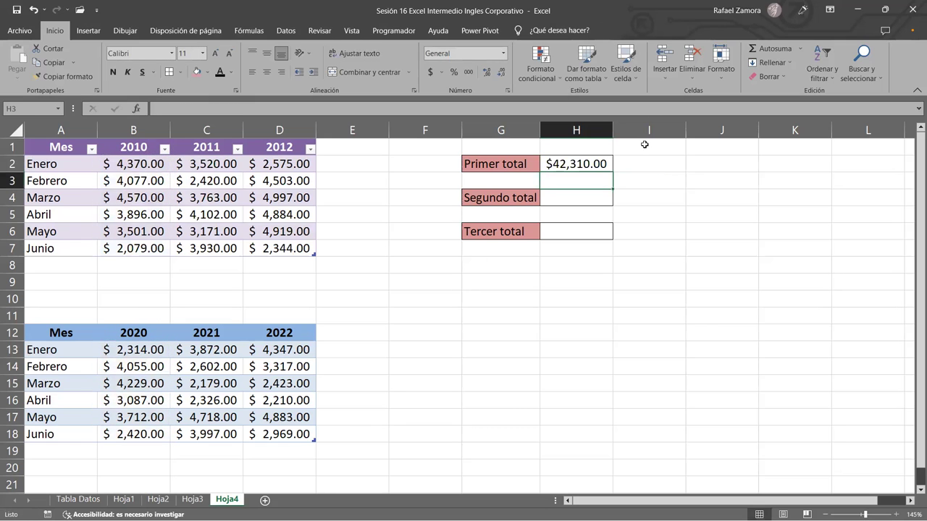
pyautogui.doubleClick(613, 123)
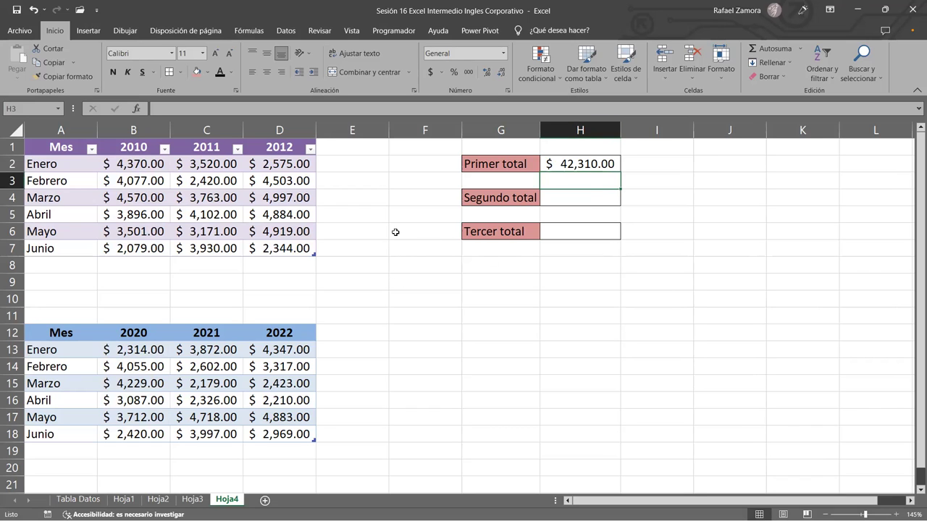
pyautogui.click(600, 166)
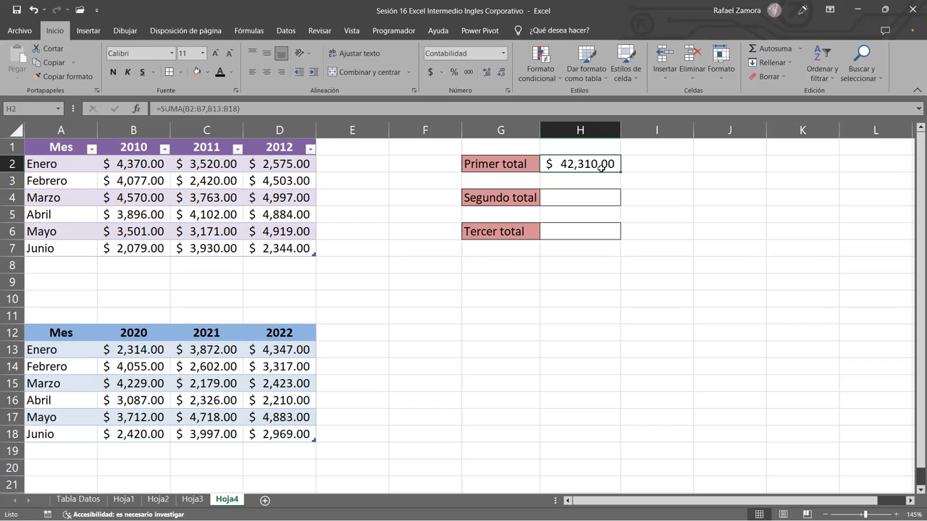
pyautogui.doubleClick(600, 167)
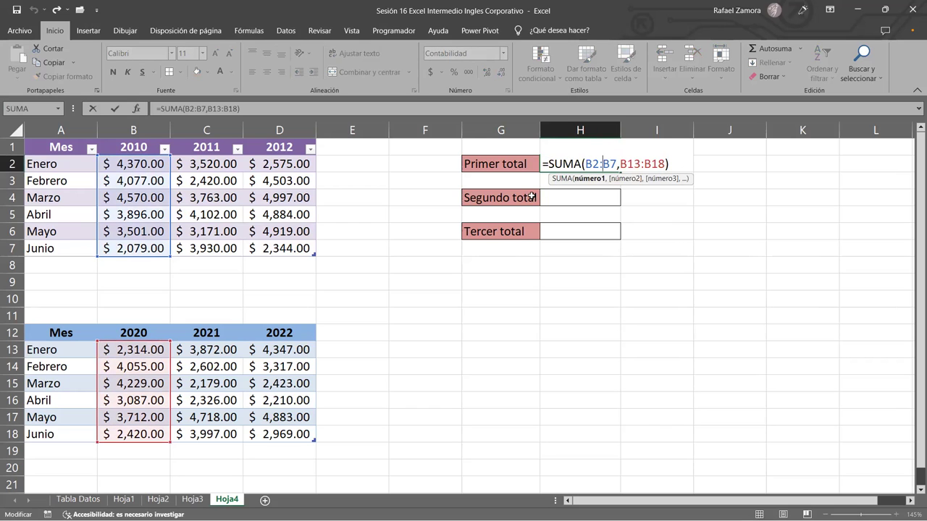
pyautogui.hotkey('ctrl', 'Return')
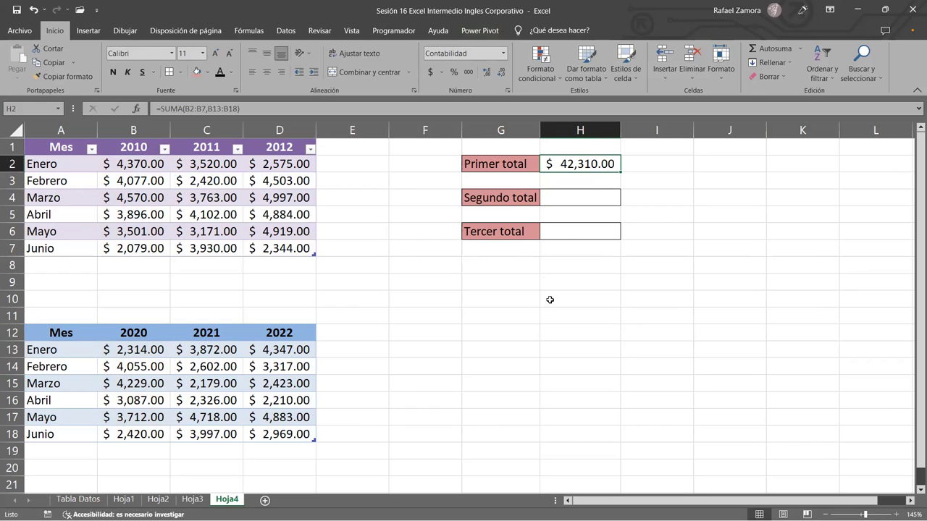
pyautogui.click(591, 246)
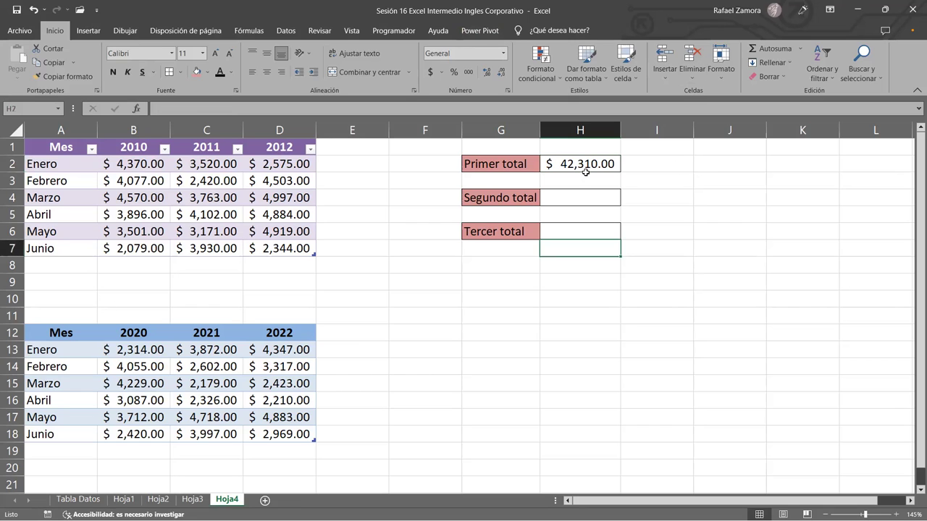
pyautogui.click(588, 164)
# - Rewrite the Primer total in H2 as =SUMA(Primer_tabla) using the autocomplete list
pyautogui.doubleClick(589, 163)
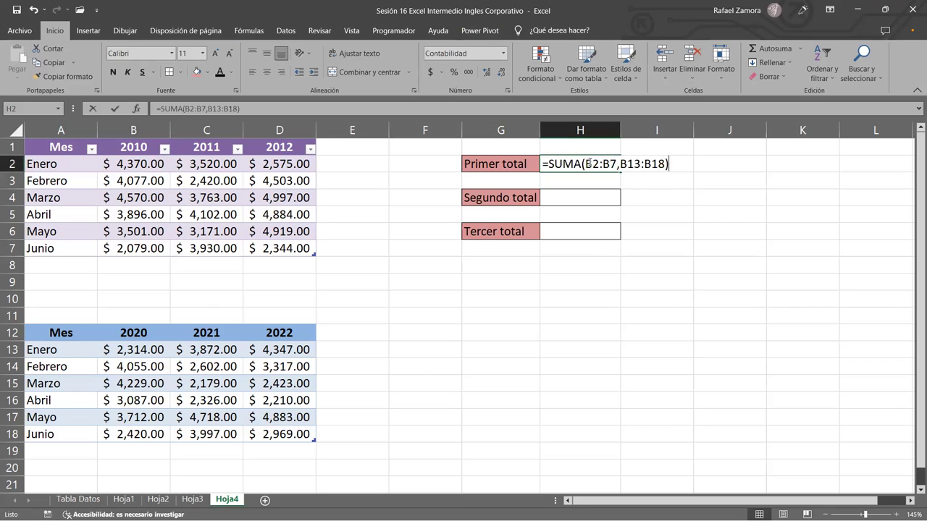
pyautogui.write('=')
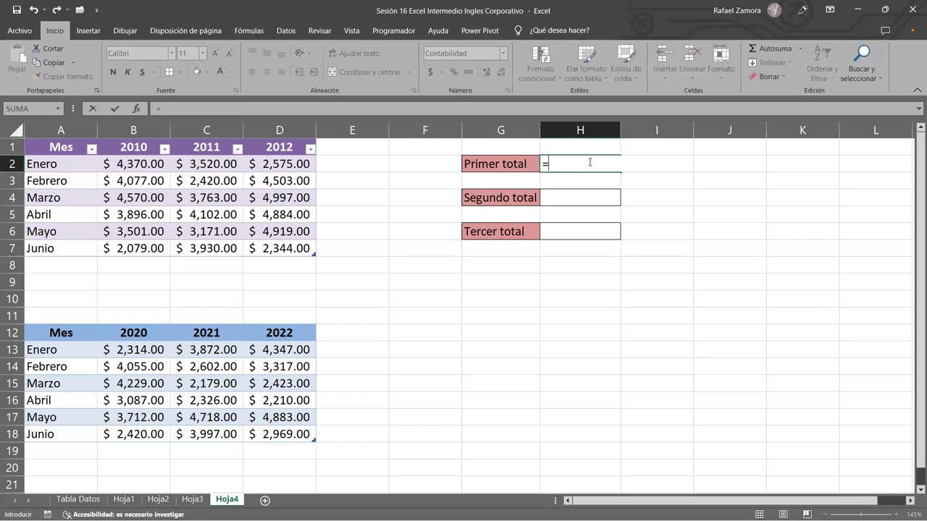
pyautogui.write('SUMA(')
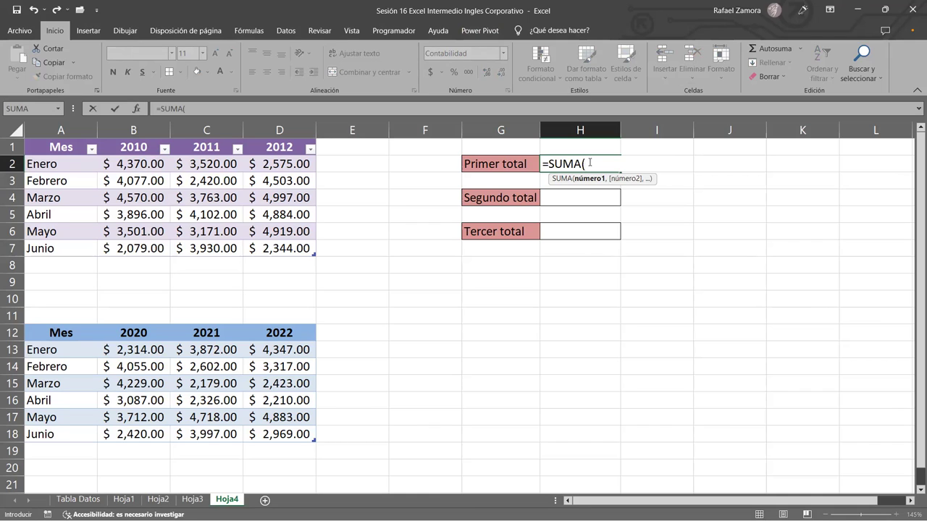
pyautogui.write('pr')
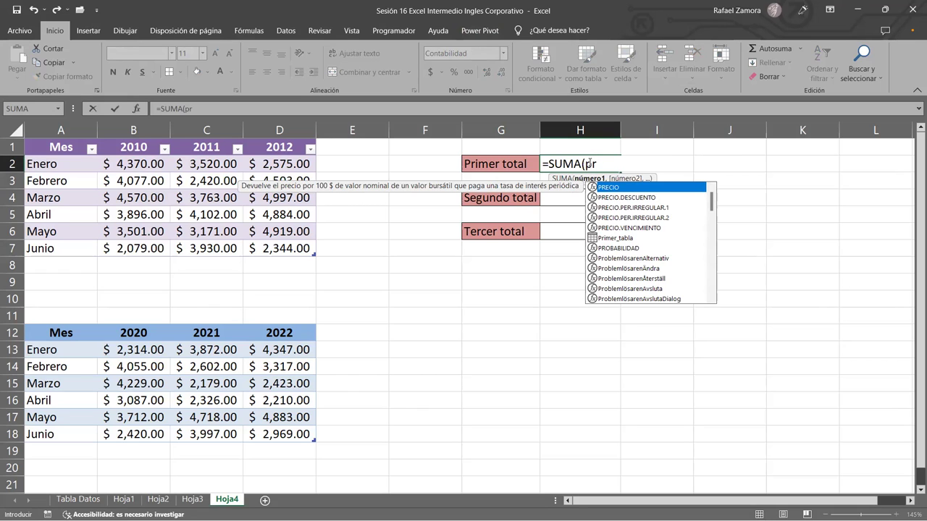
pyautogui.click(625, 238)
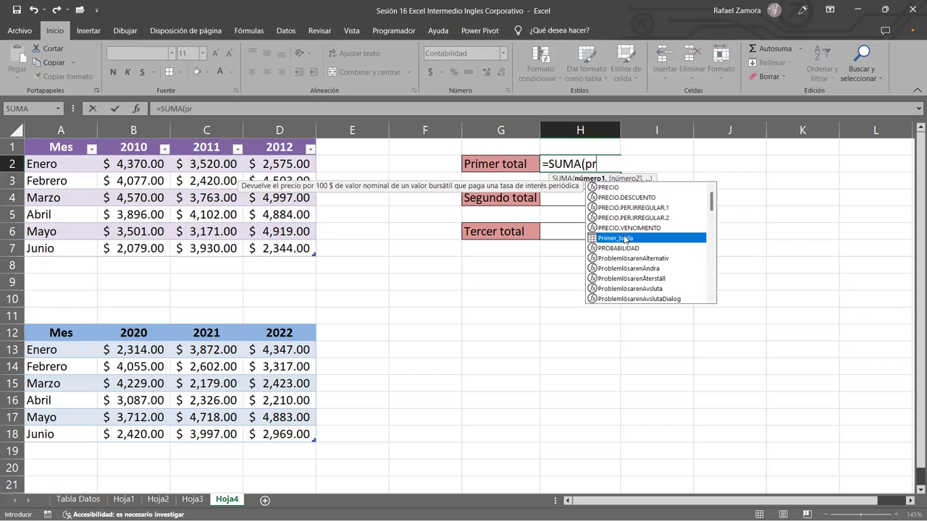
pyautogui.doubleClick(624, 238)
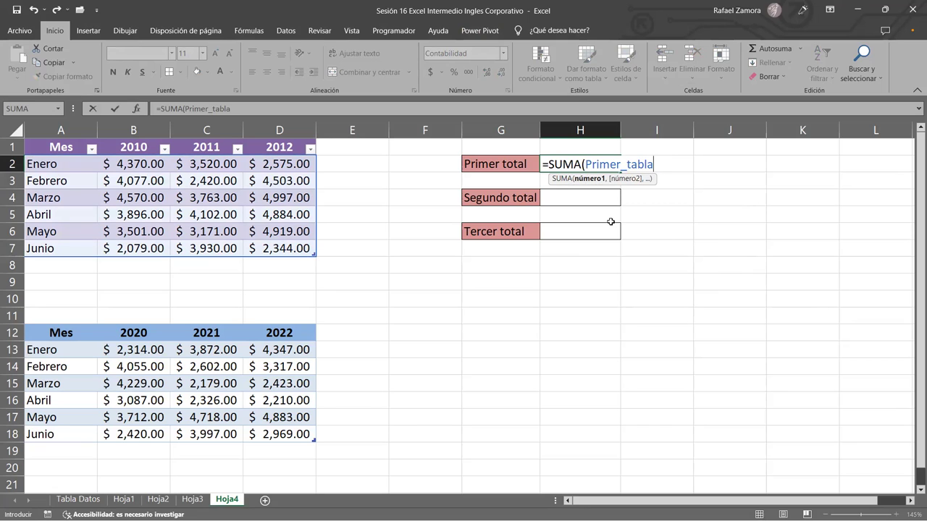
pyautogui.write(')')
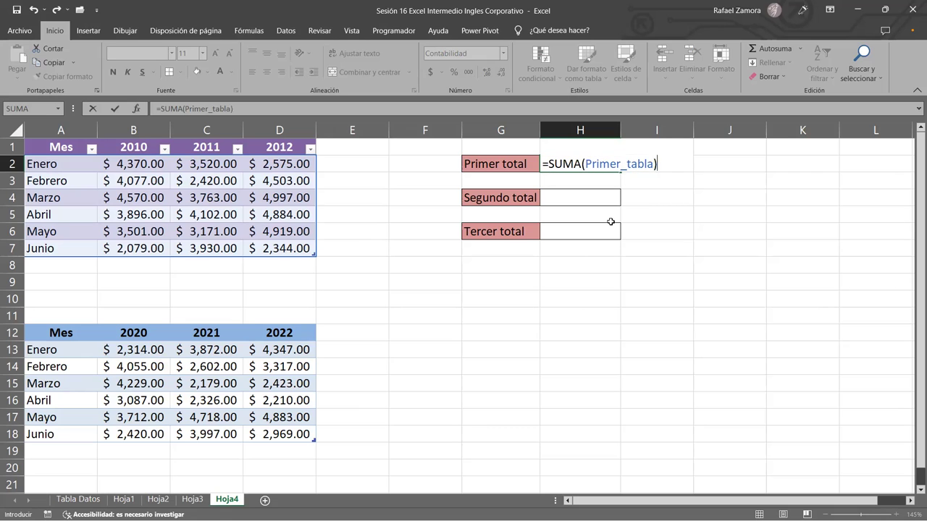
pyautogui.press('Return')
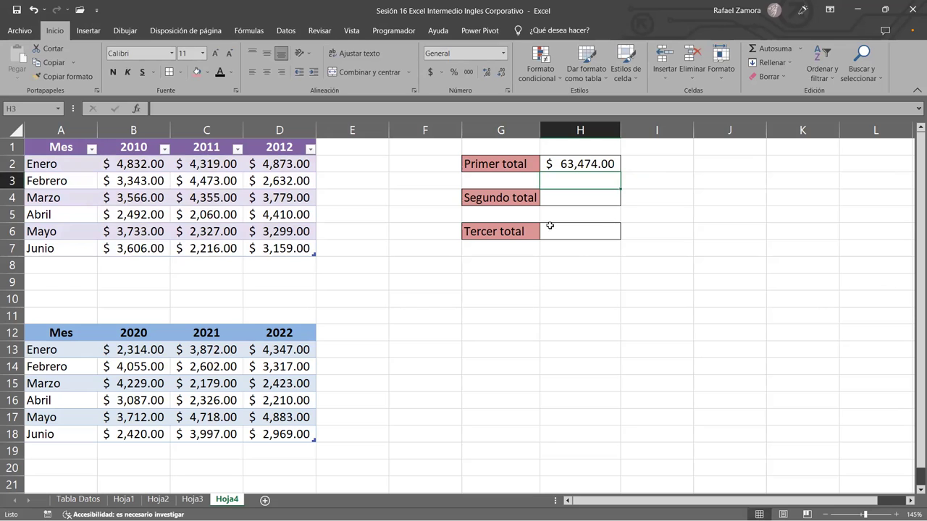
# - Select B2:D7 to compare its status-bar sum, then recheck the range H2's formula uses
pyautogui.moveTo(133, 165); pyautogui.dragTo(306, 244)
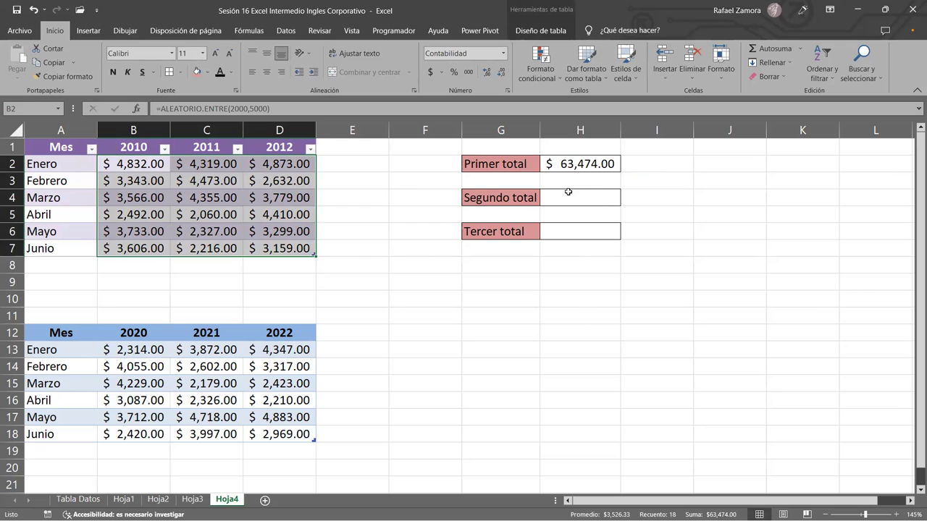
pyautogui.click(567, 195)
pyautogui.click(571, 168)
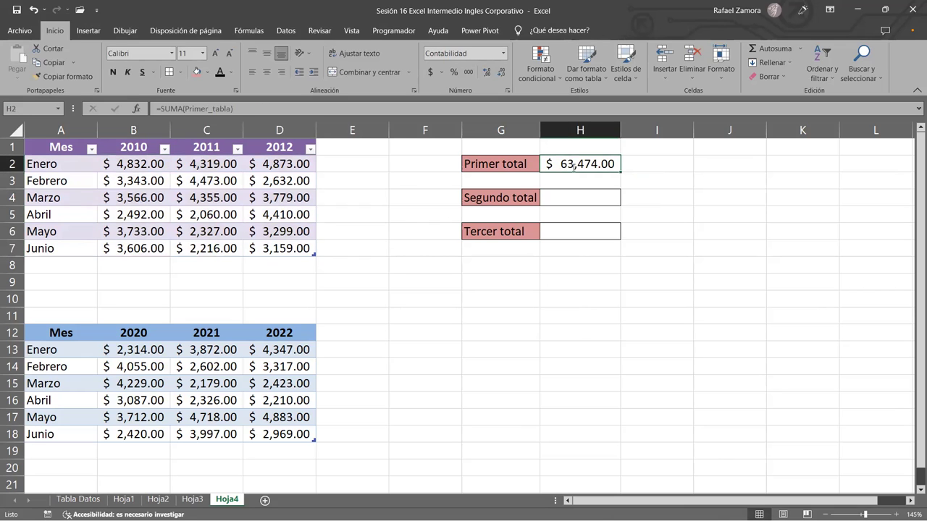
pyautogui.doubleClick(572, 168)
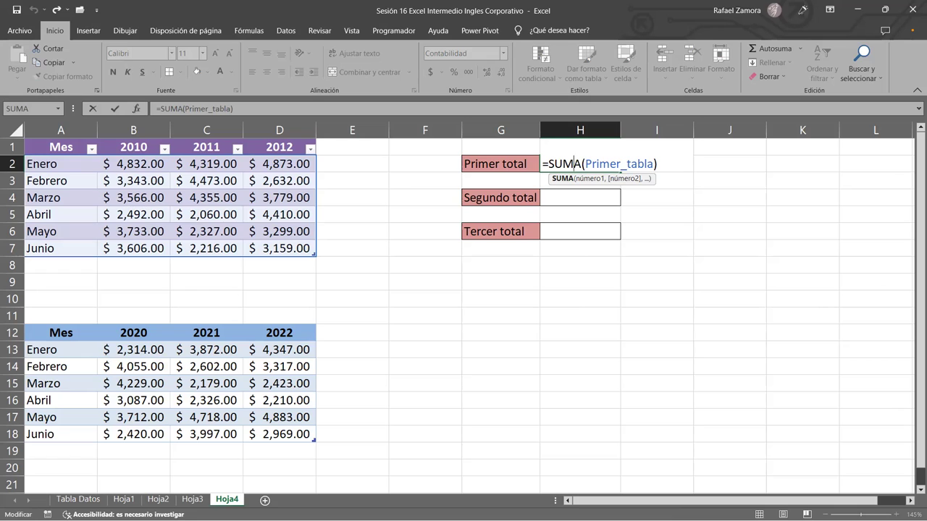
# - Enter =SUMA(Segunda_tabla) in the Segundo total cell H4
pyautogui.click(590, 198)
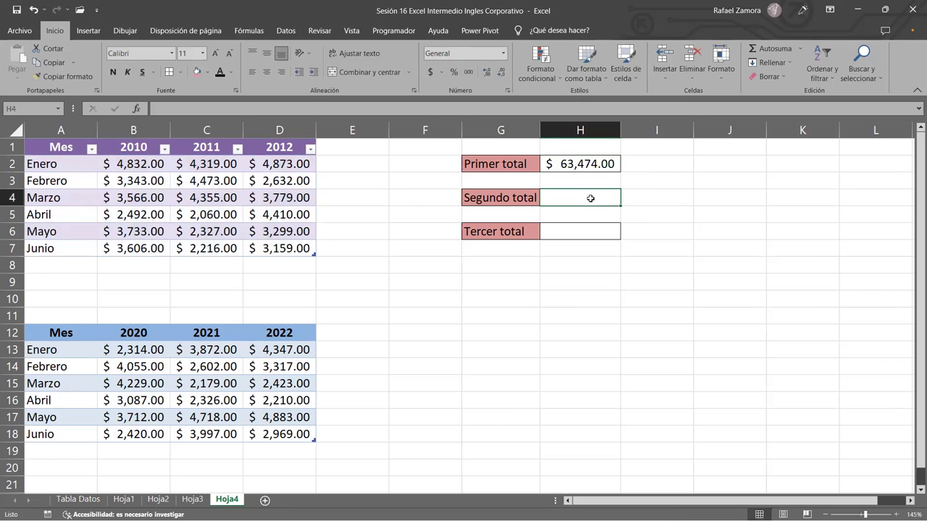
pyautogui.write('=')
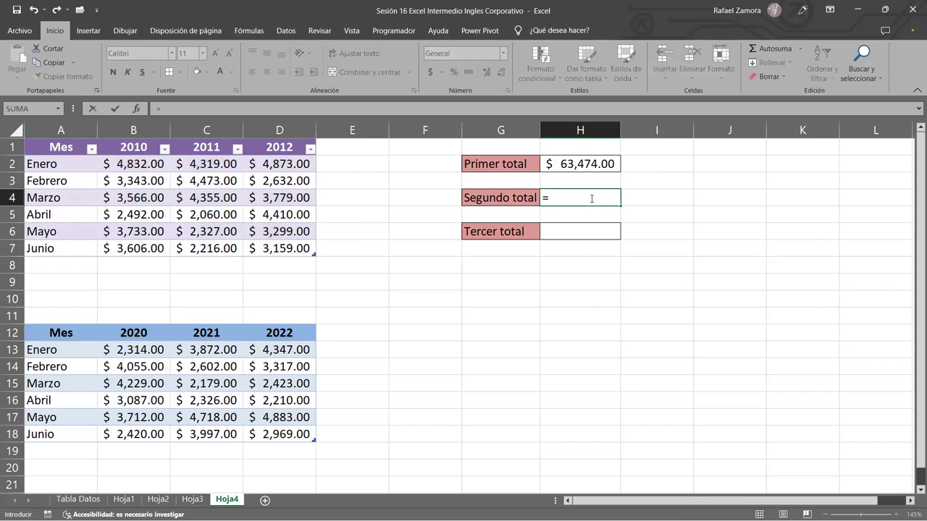
pyautogui.write('SUMA(')
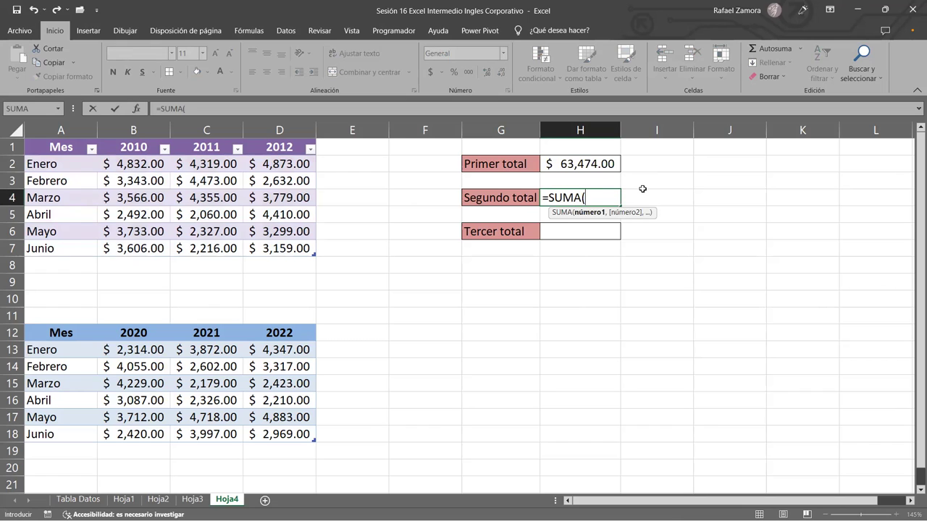
pyautogui.write('seg')
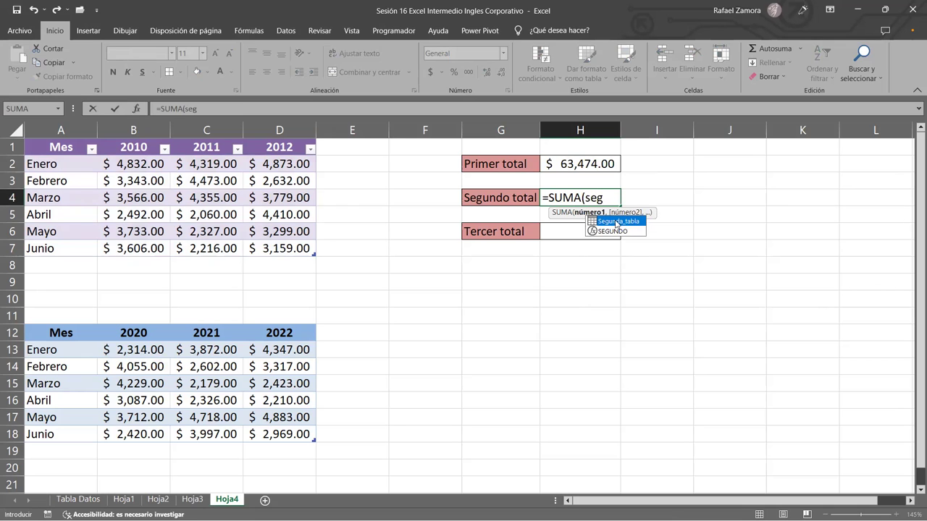
pyautogui.doubleClick(616, 222)
pyautogui.write(')')
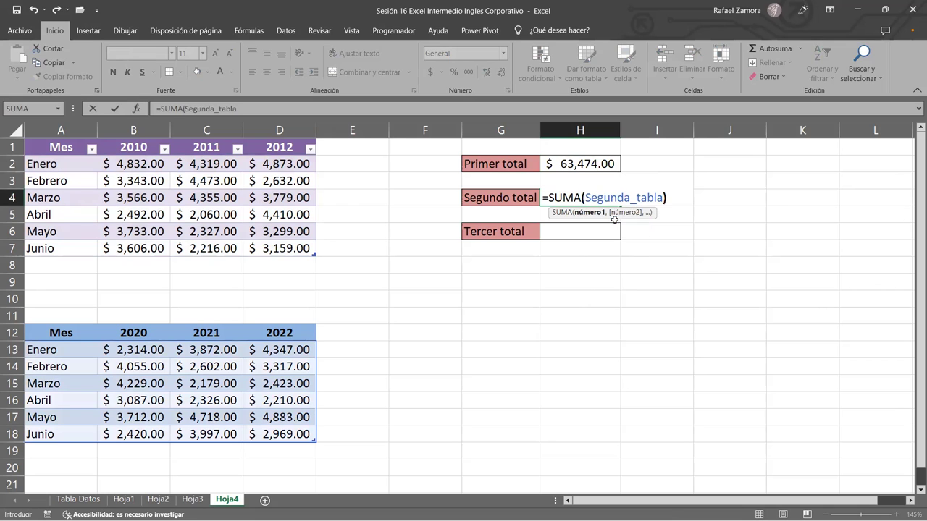
pyautogui.press('Return')
# - Give H4 the Accounting currency format and select the second table to compare its sum
pyautogui.click(598, 199)
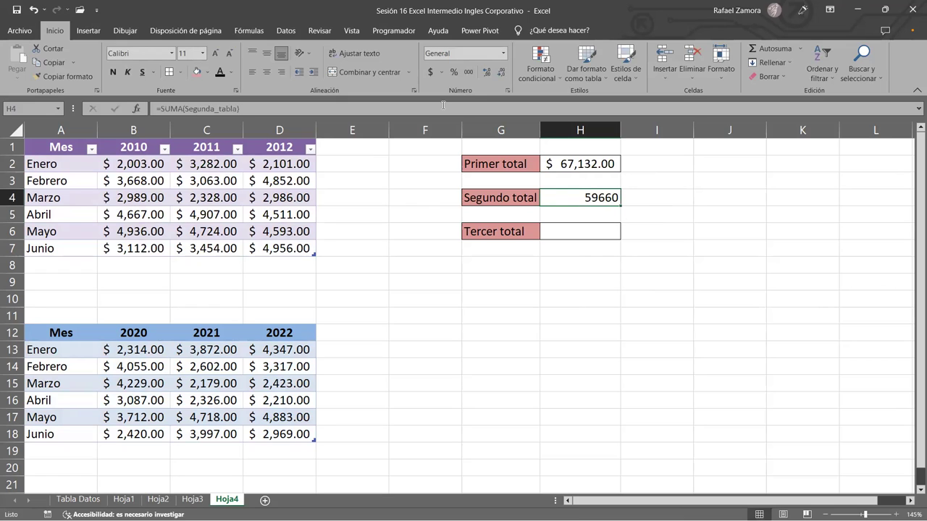
pyautogui.click(430, 72)
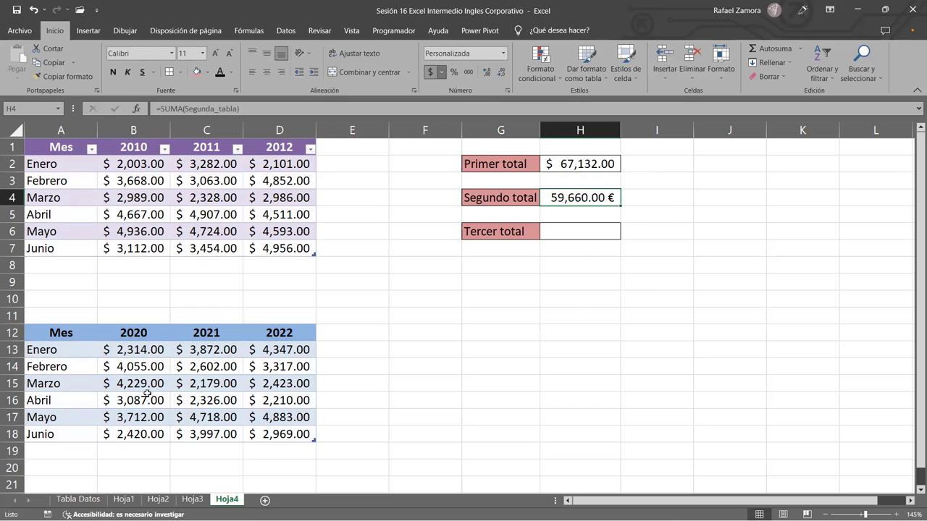
pyautogui.moveTo(134, 350); pyautogui.dragTo(266, 434)
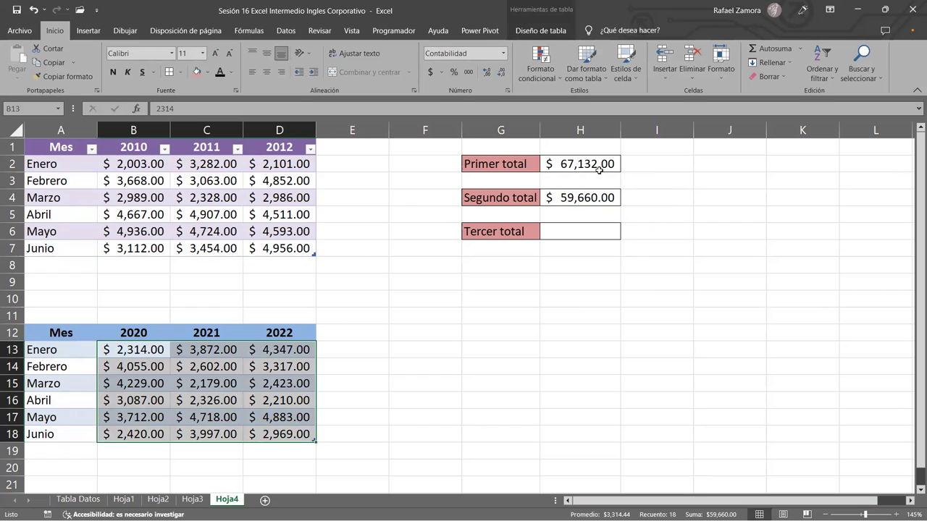
pyautogui.click(572, 230)
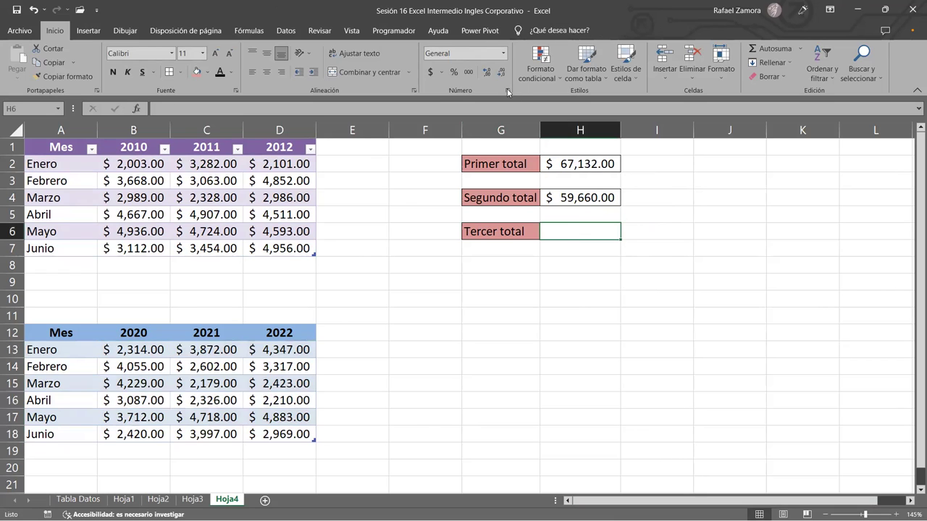
pyautogui.click(444, 73)
pyautogui.click(580, 281)
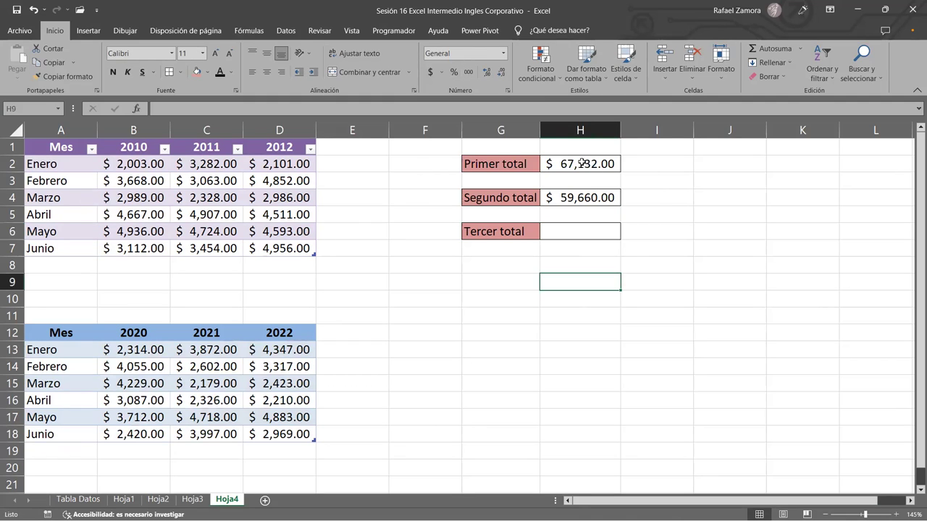
pyautogui.click(580, 163)
pyautogui.keyDown('shift'); pyautogui.click(581, 254); pyautogui.keyUp('shift')
pyautogui.press('Delete')
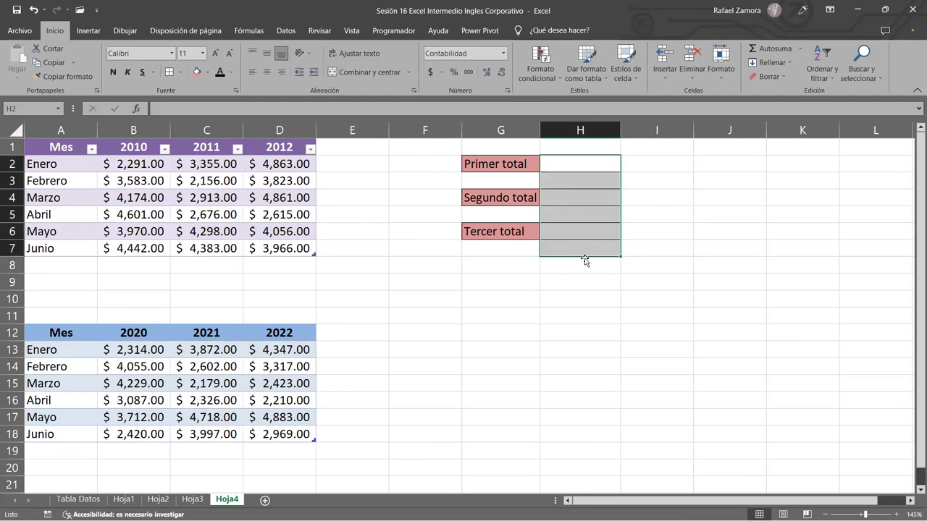
pyautogui.click(579, 161)
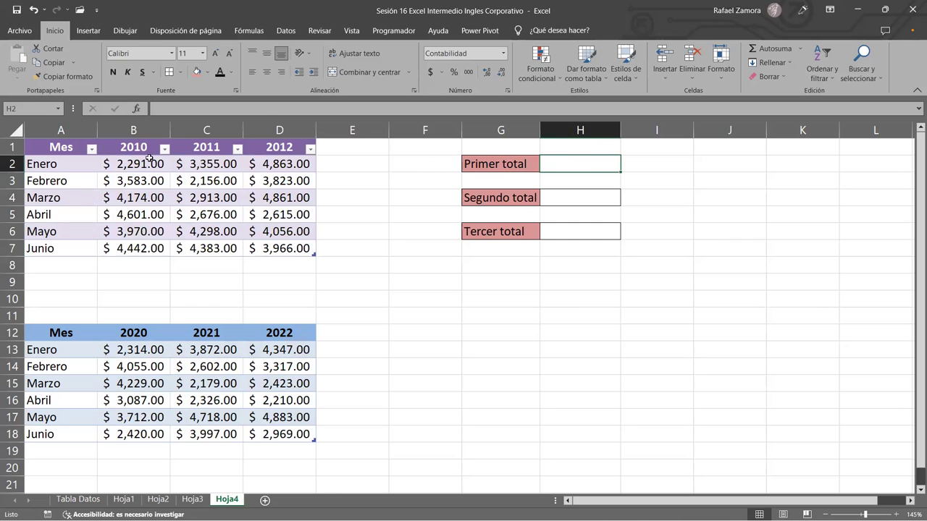
pyautogui.moveTo(149, 161); pyautogui.dragTo(113, 249)
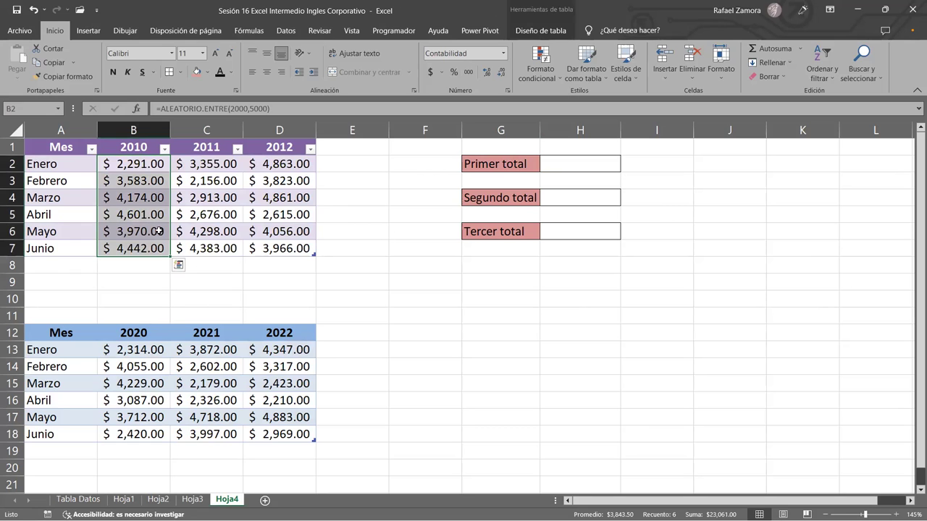
pyautogui.click(572, 197)
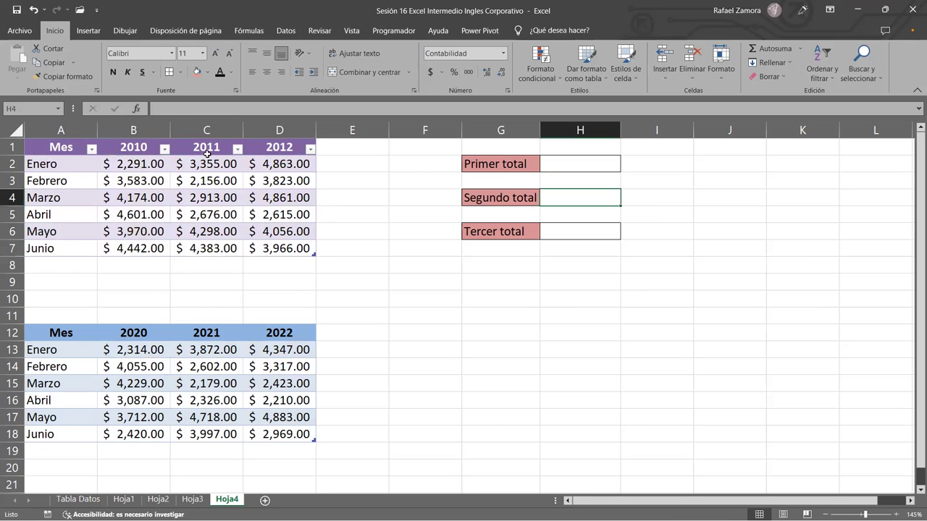
pyautogui.moveTo(207, 165); pyautogui.dragTo(209, 249)
pyautogui.click(602, 241)
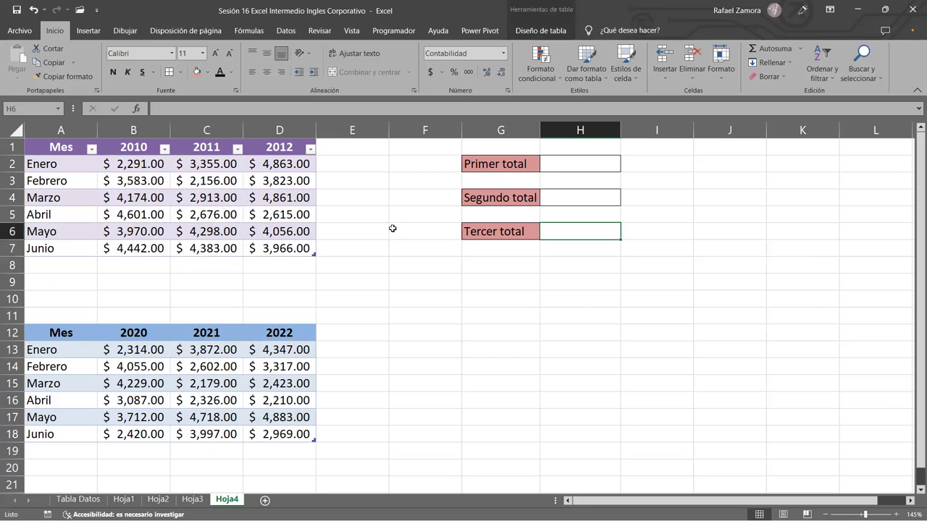
pyautogui.moveTo(273, 162); pyautogui.dragTo(274, 269)
pyautogui.click(152, 265)
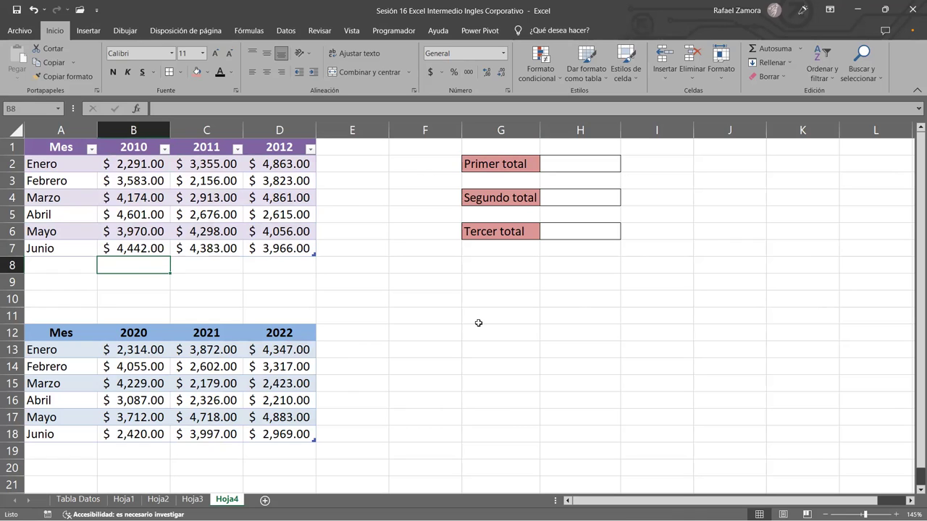
pyautogui.click(608, 166)
# - Enter =SUMA(Primer_tabla[2010]) in H2 via the autocomplete suggestions
pyautogui.write('=')
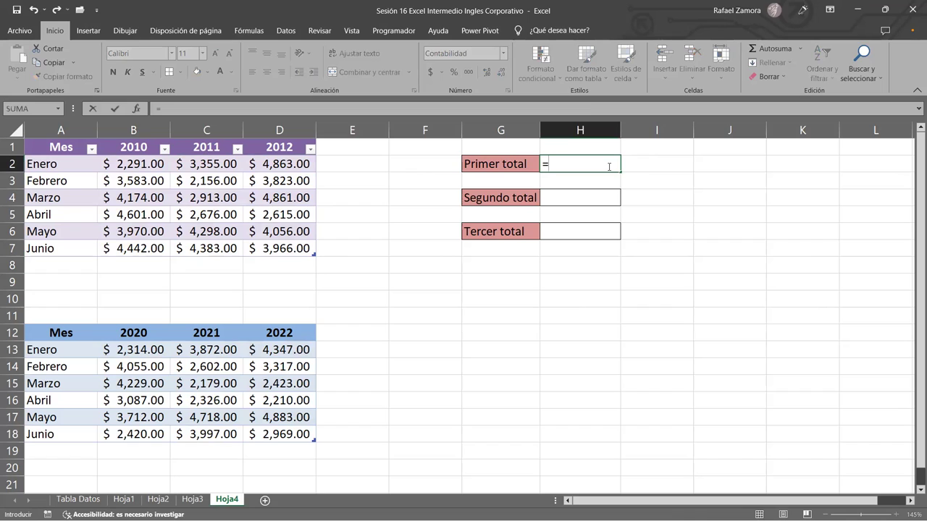
pyautogui.write('SUMA(')
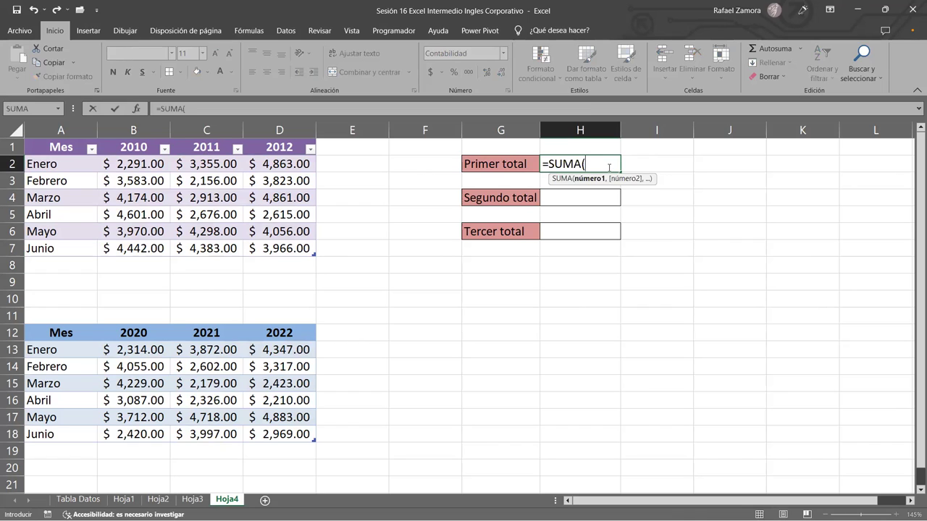
pyautogui.write('prim')
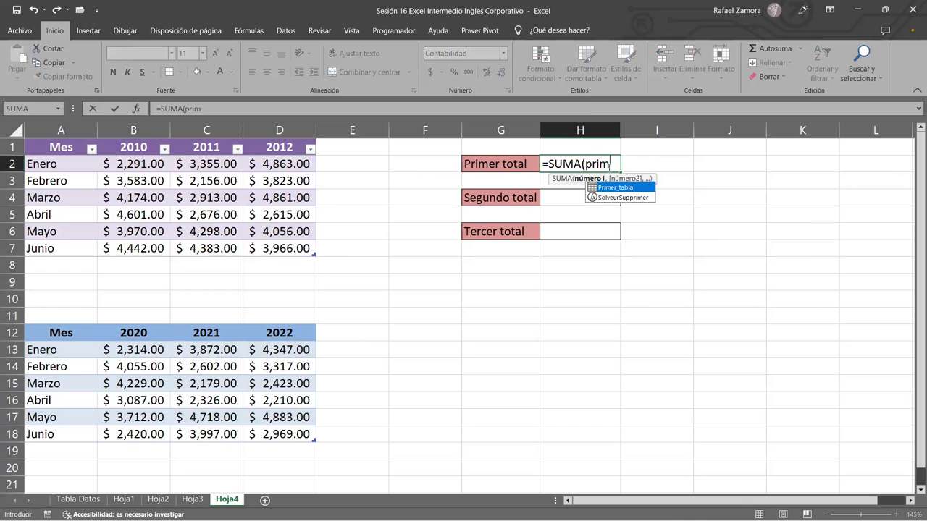
pyautogui.press('Tab')
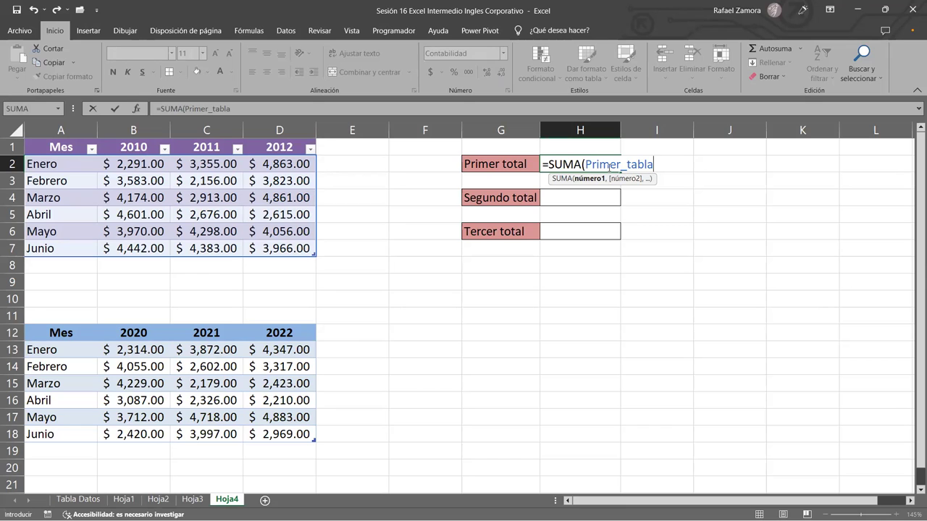
pyautogui.write('[')
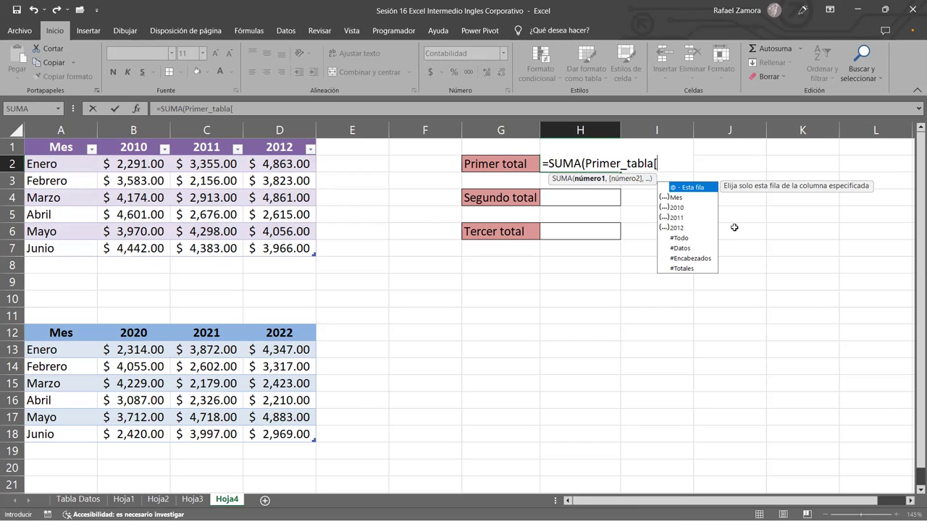
pyautogui.click(675, 208)
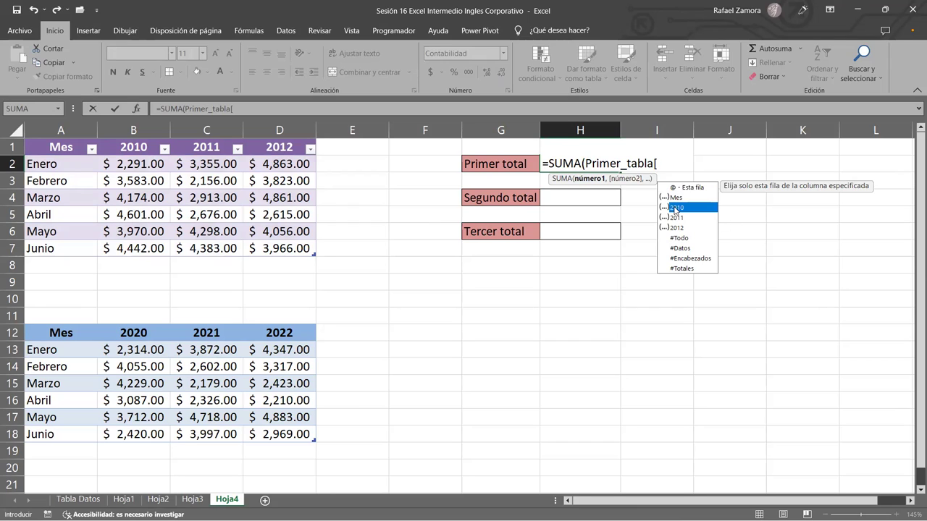
pyautogui.doubleClick(676, 209)
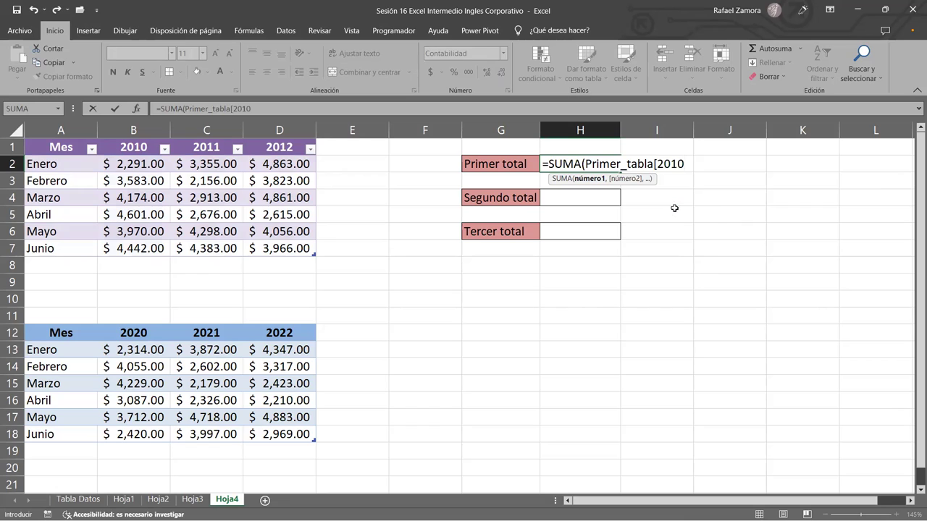
pyautogui.write(']')
pyautogui.write(')')
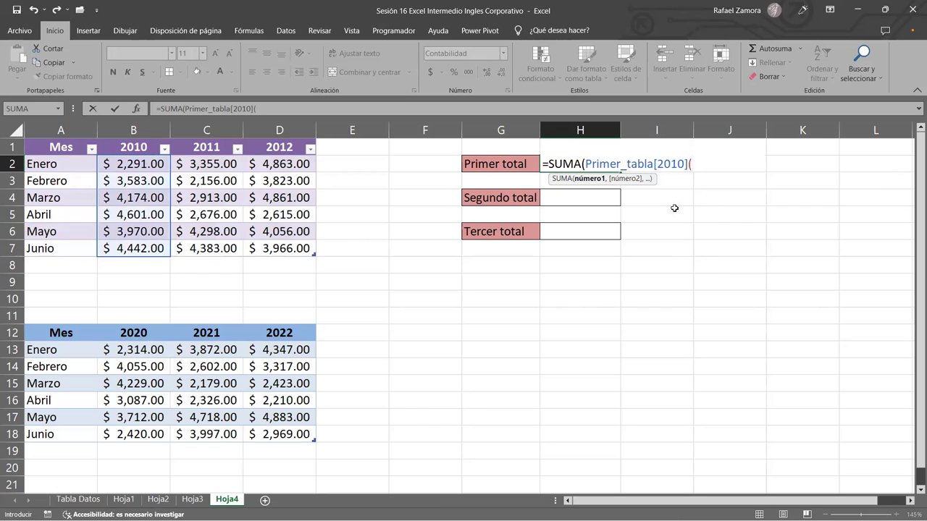
pyautogui.press('Return')
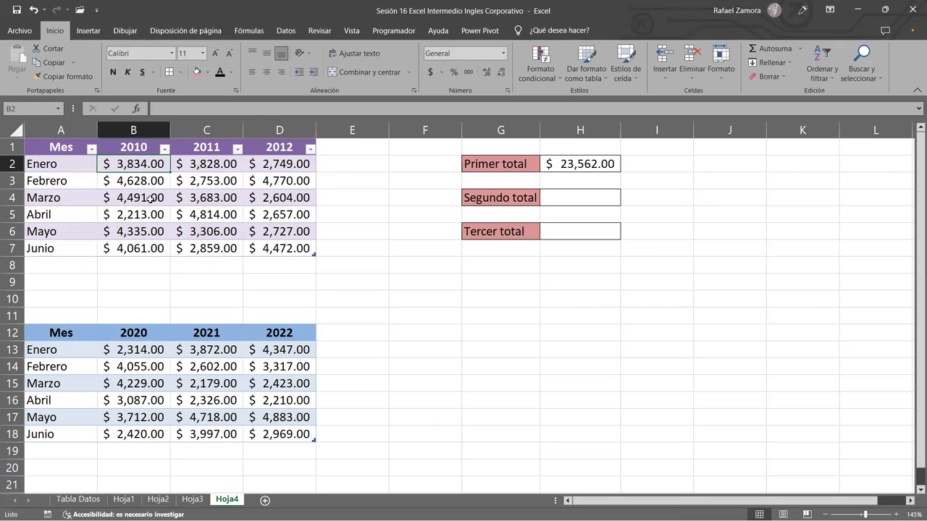
# - Select the 2010 values to verify the $ 23,562.00 total, then show the table design options
pyautogui.moveTo(150, 171); pyautogui.dragTo(149, 249)
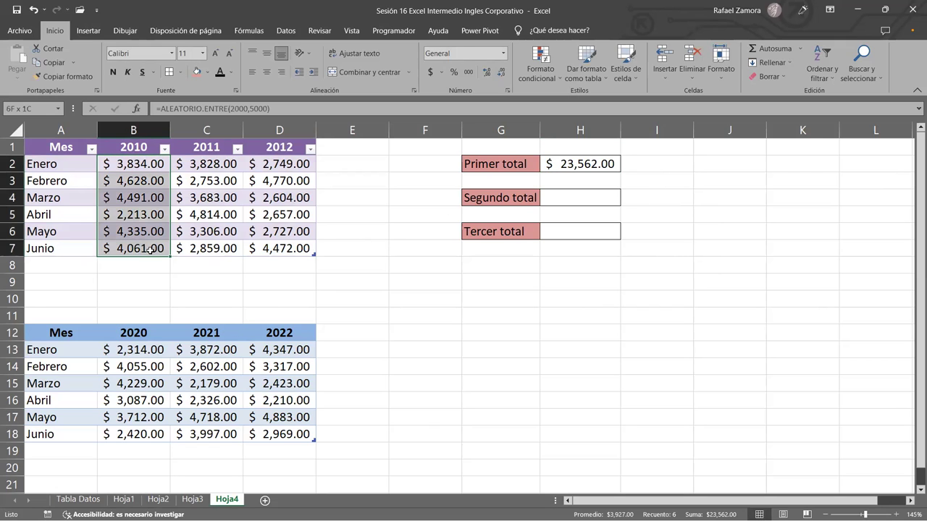
pyautogui.click(693, 437)
pyautogui.click(248, 234)
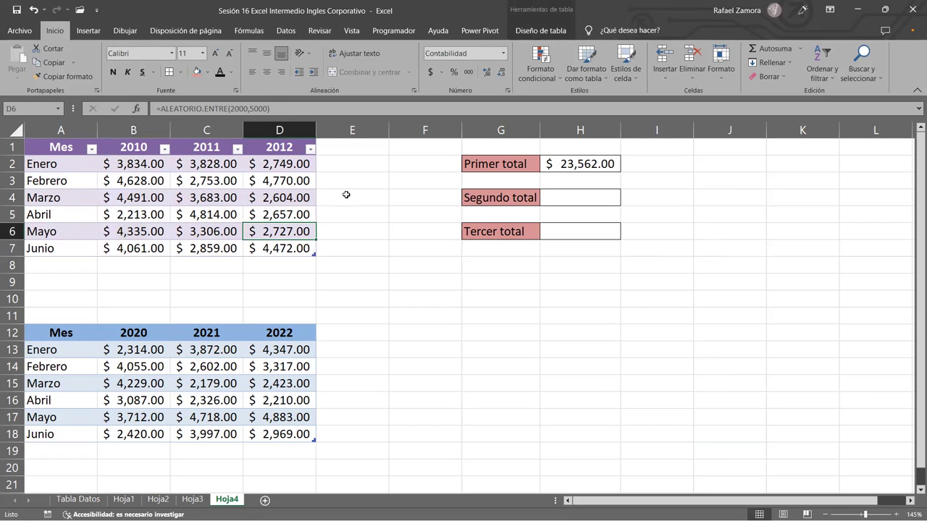
pyautogui.click(560, 34)
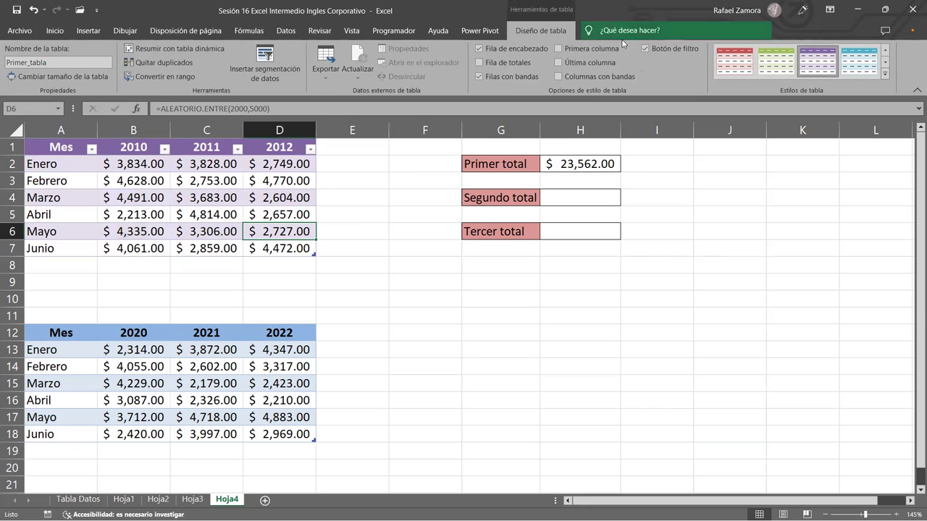
# - Turn on Primer_tabla's Total row and set the 2010 total in B8 to Suma
pyautogui.click(478, 62)
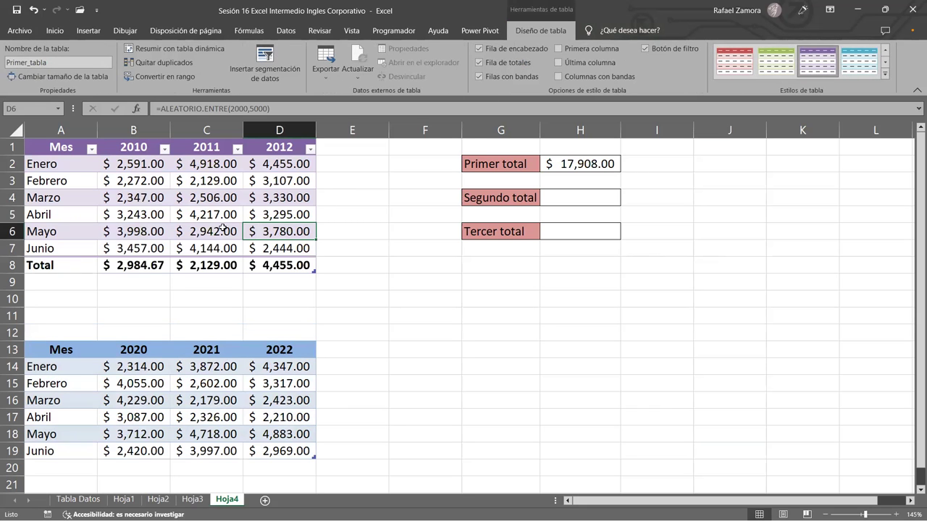
pyautogui.click(142, 264)
pyautogui.click(175, 265)
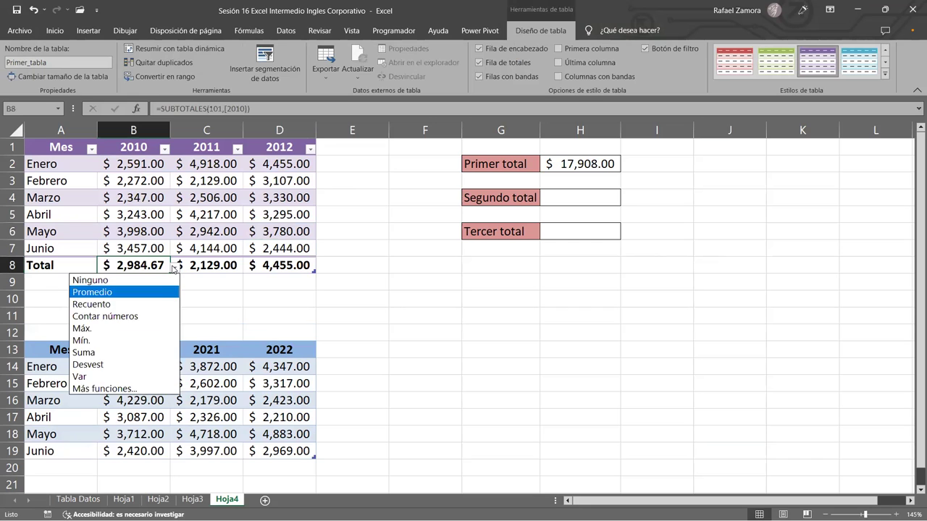
pyautogui.click(94, 353)
pyautogui.click(135, 312)
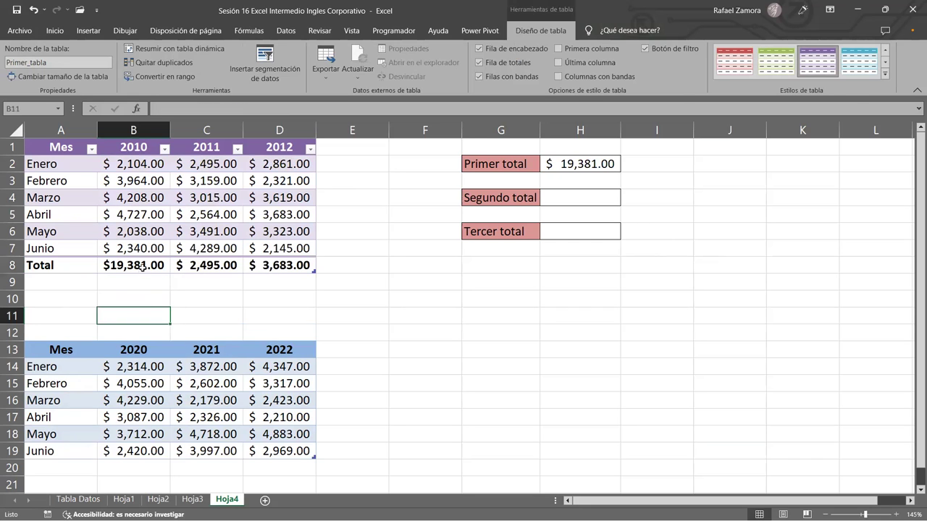
pyautogui.click(135, 267)
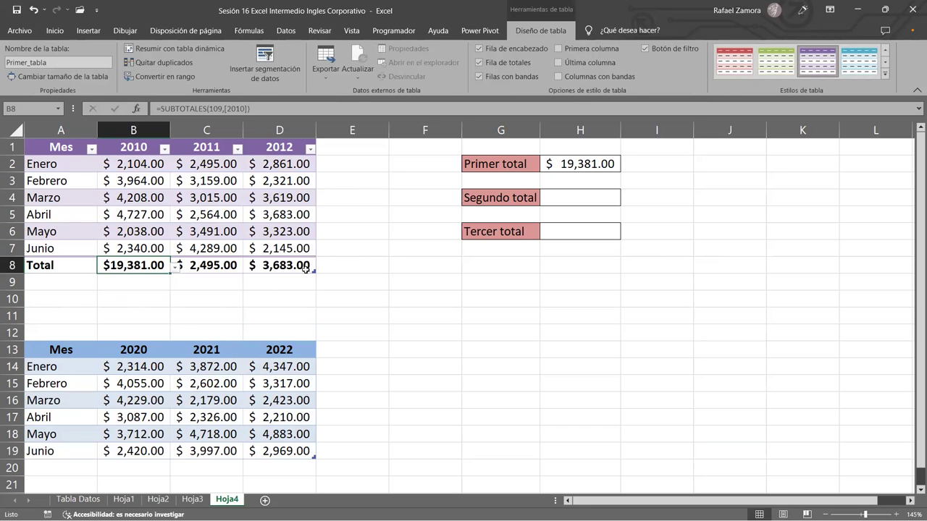
# - Set the 2011 and 2012 totals in C8 and D8 to Suma
pyautogui.click(200, 262)
pyautogui.click(249, 265)
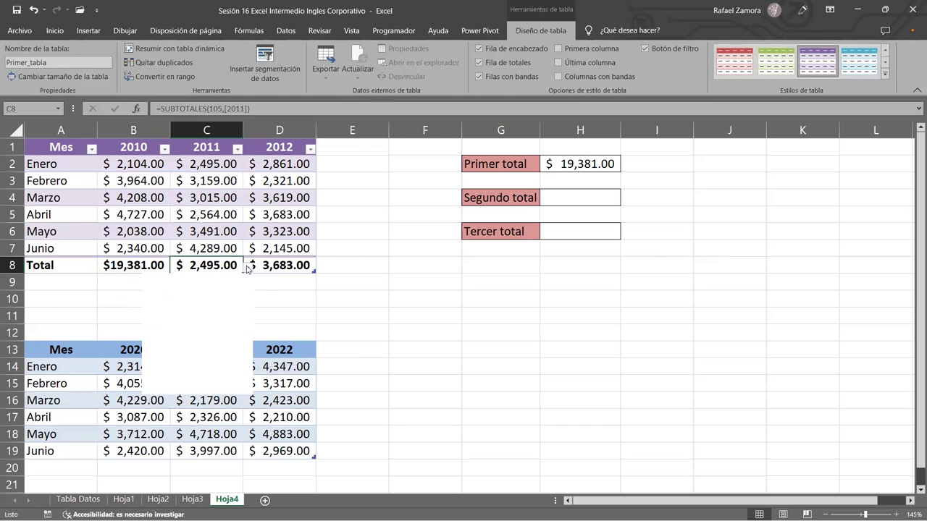
pyautogui.click(183, 352)
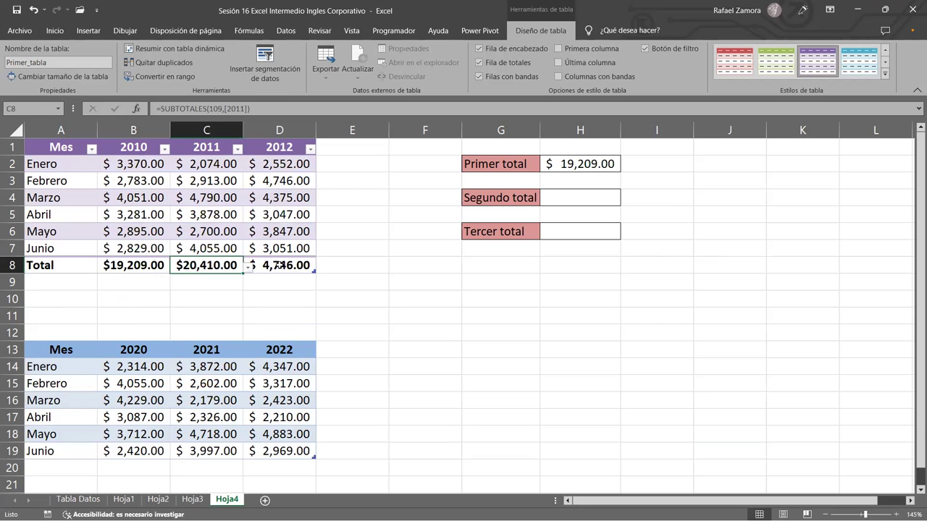
pyautogui.click(304, 265)
pyautogui.click(320, 266)
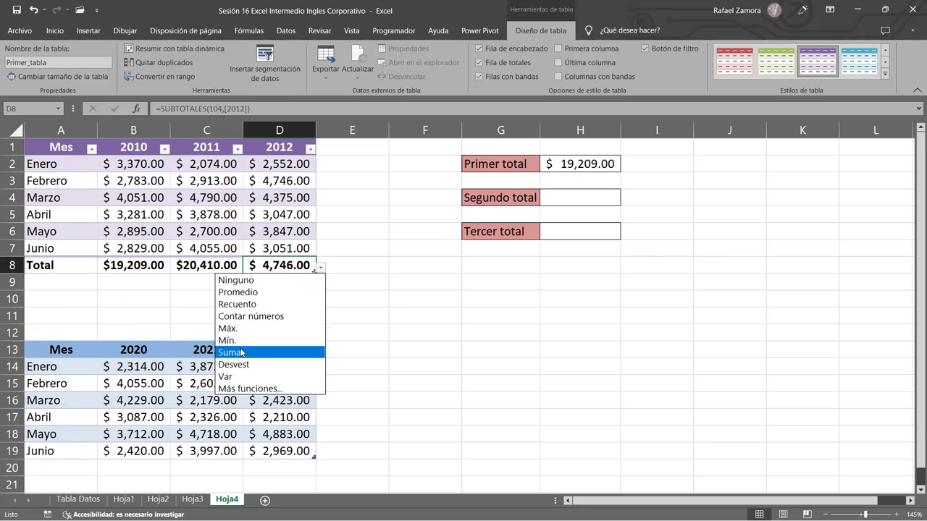
pyautogui.click(232, 353)
pyautogui.click(341, 310)
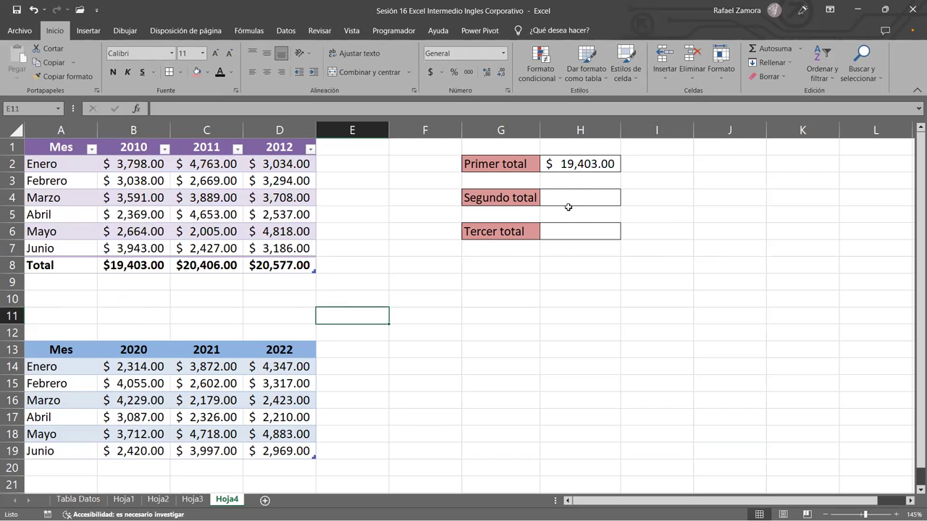
# - Enter =Primer_tabla[2011] in H4 for the Segundo total, fixing a stray parenthesis
pyautogui.click(567, 198)
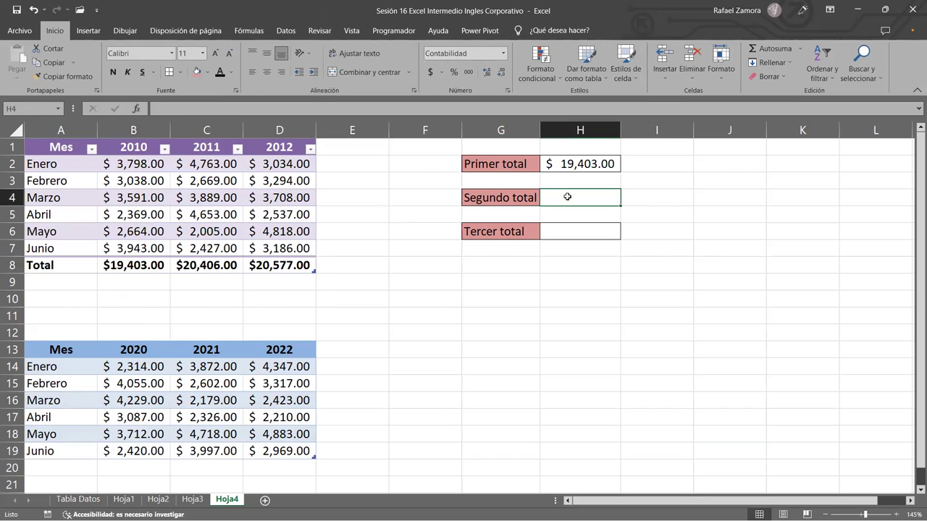
pyautogui.write('=')
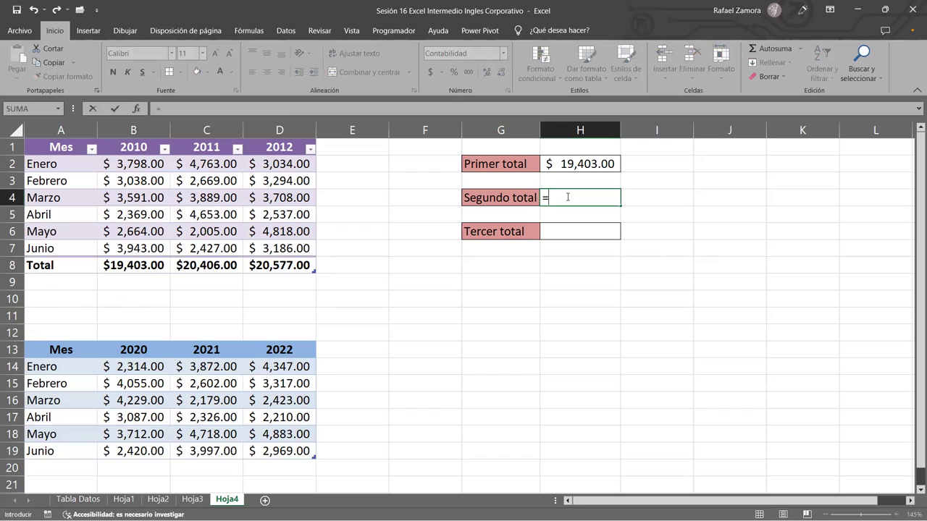
pyautogui.write('prim')
pyautogui.press('Tab')
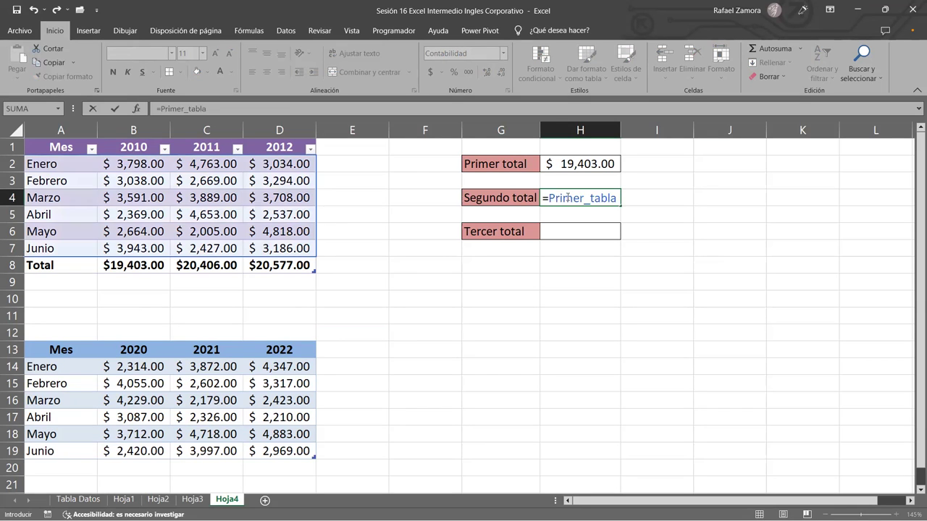
pyautogui.write('[')
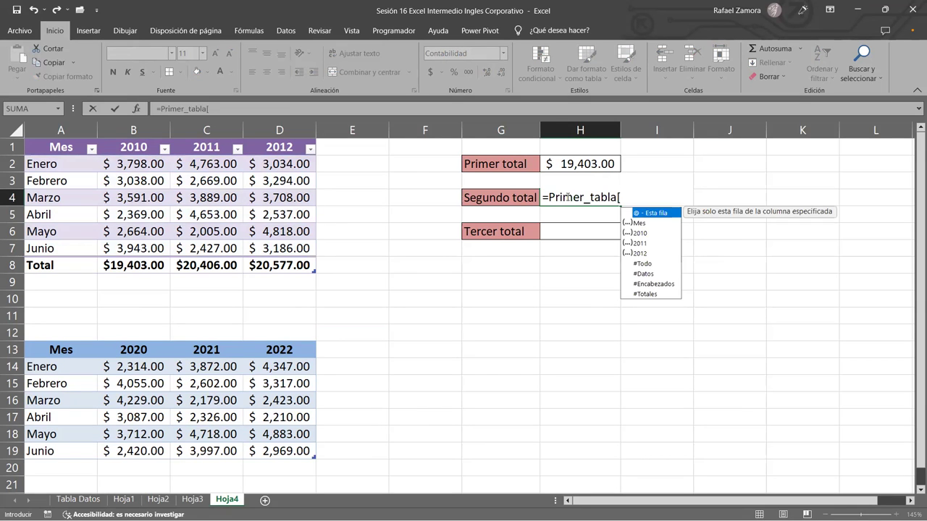
pyautogui.click(648, 243)
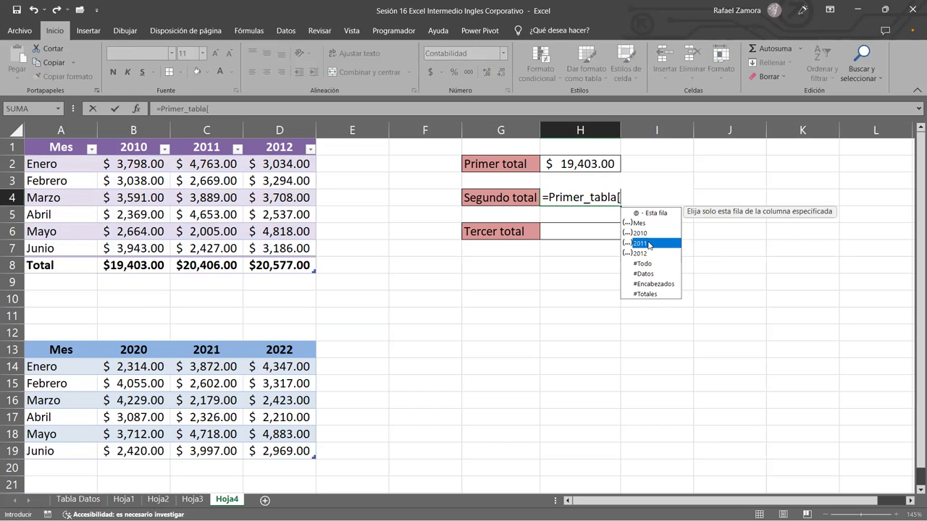
pyautogui.doubleClick(648, 243)
pyautogui.write(']')
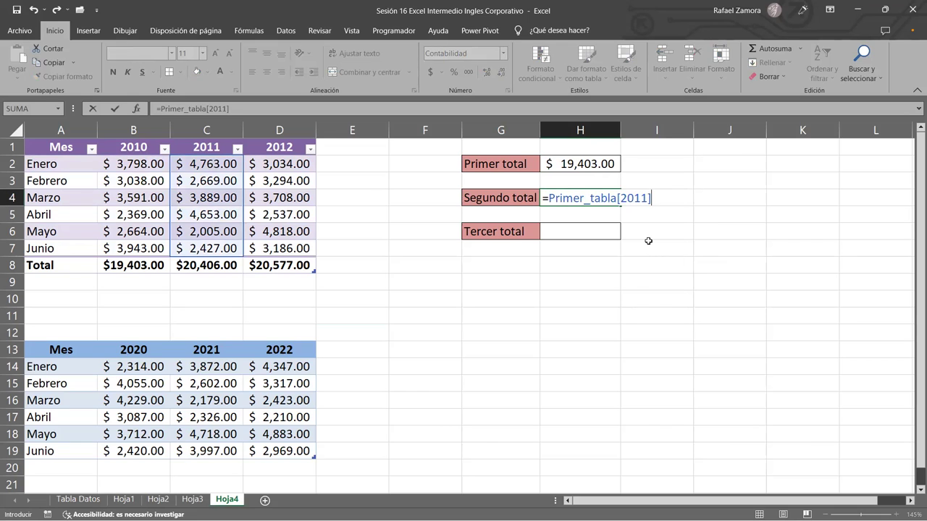
pyautogui.write('(')
pyautogui.press('BackSpace')
pyautogui.write(')')
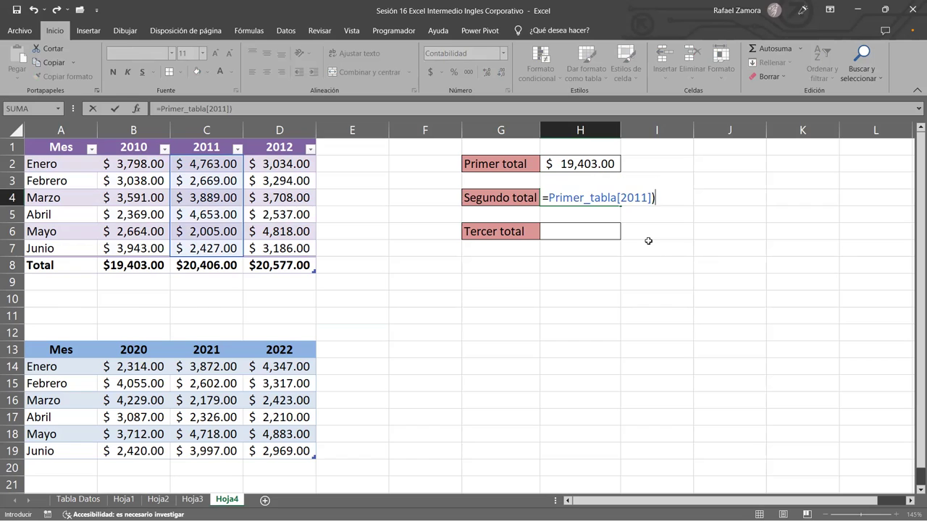
pyautogui.press('Return')
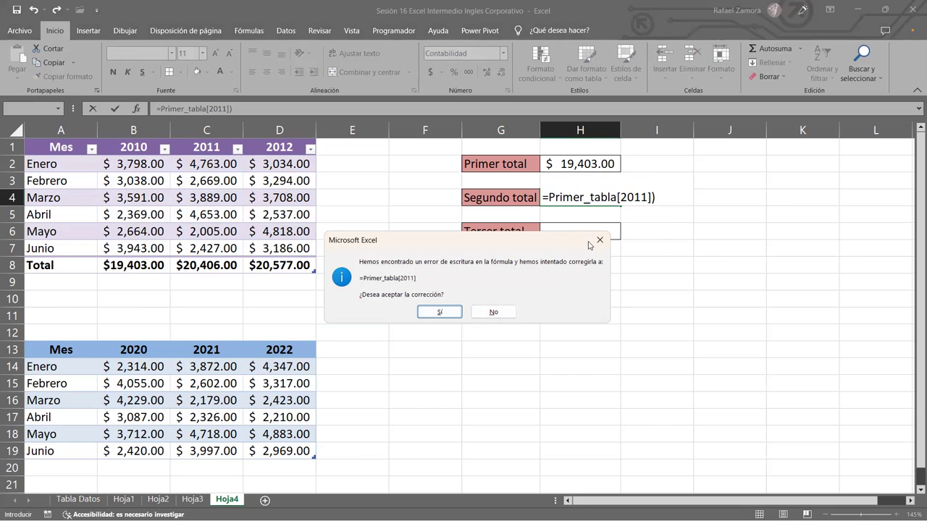
# - Accept the correction, then edit H4 to =SUMA(Primer_tabla[2011]) showing $ 22,714.00
pyautogui.click(442, 311)
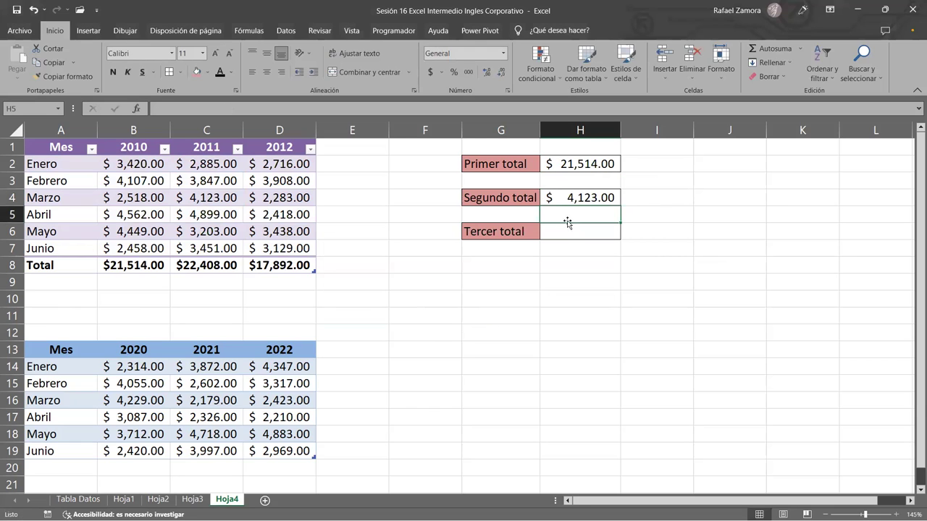
pyautogui.doubleClick(568, 200)
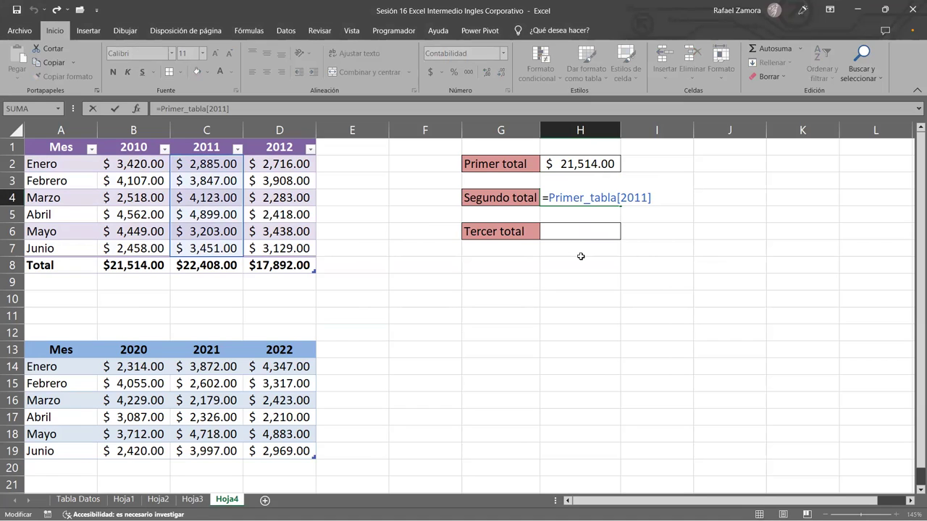
pyautogui.click(550, 198)
pyautogui.write('SUMA(')
pyautogui.click(693, 194)
pyautogui.write('(')
pyautogui.press('BackSpace')
pyautogui.write(')')
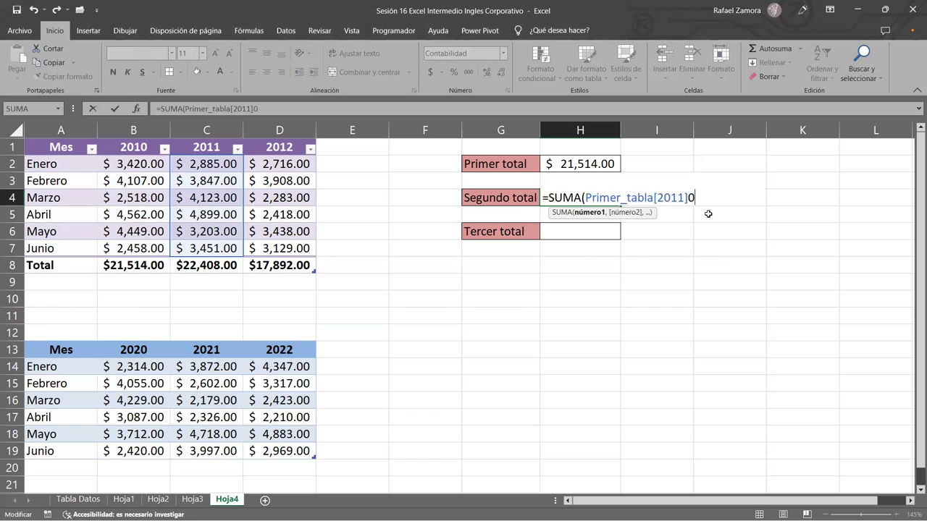
pyautogui.press('BackSpace')
pyautogui.write(')')
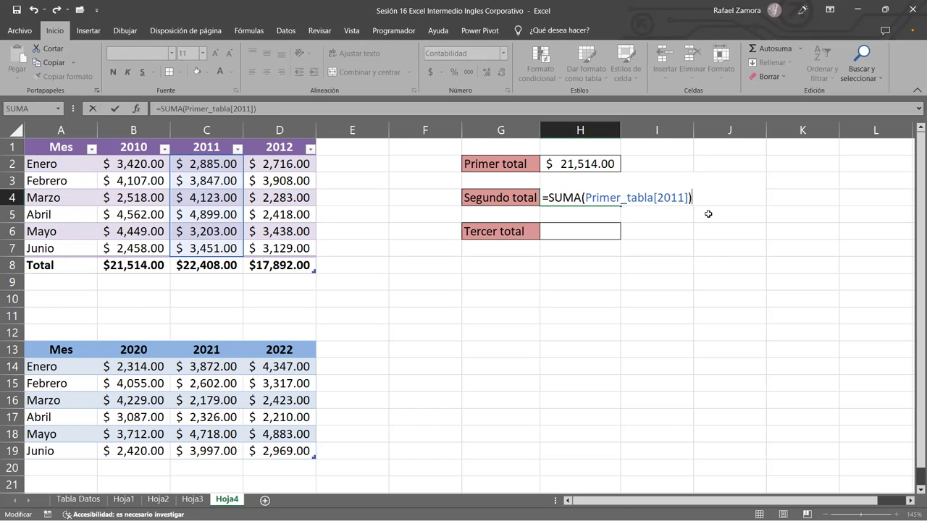
pyautogui.press('Return')
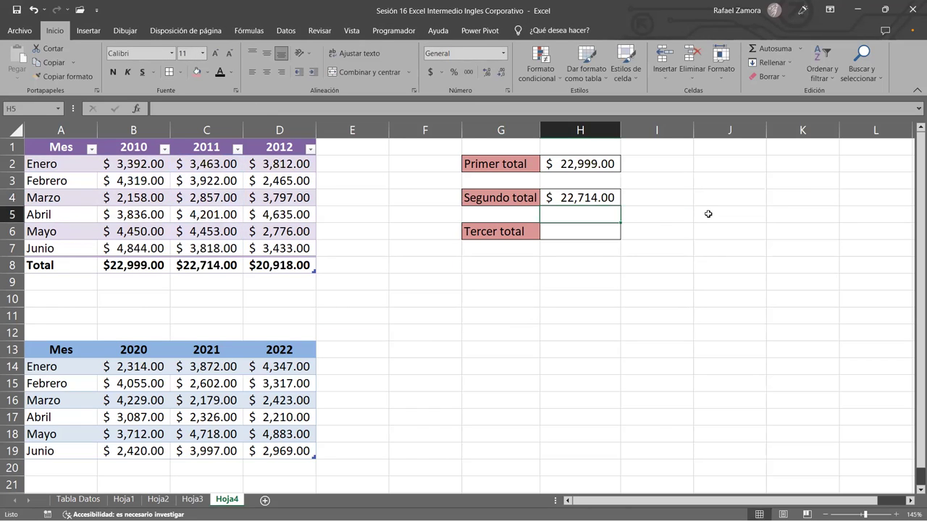
pyautogui.click(585, 231)
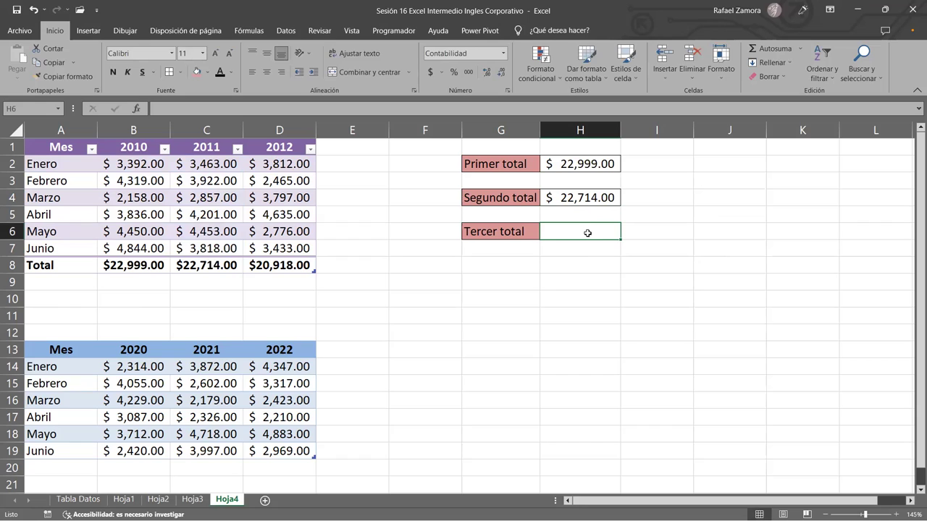
# - Enter =SUMA(Primer_tabla[2012]) in the Tercer total cell H6, giving $ 18,954.00
pyautogui.doubleClick(587, 233)
pyautogui.write('=')
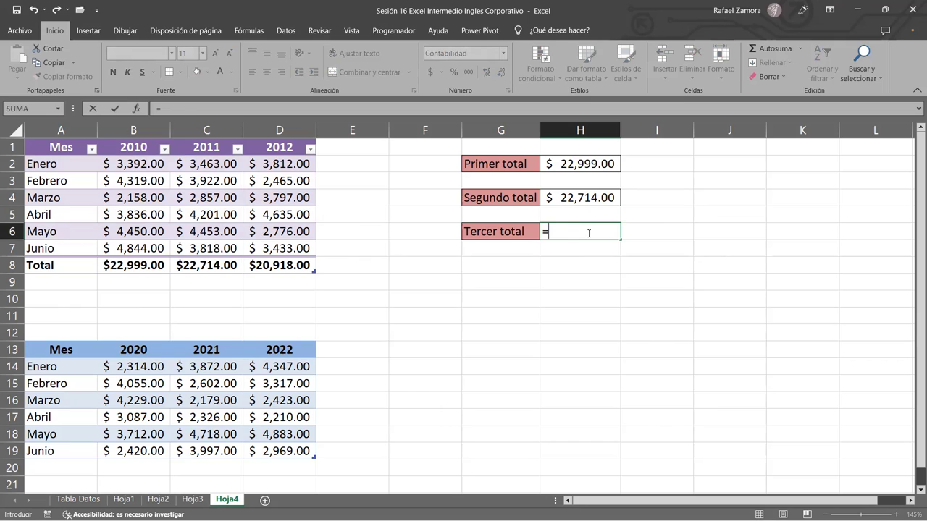
pyautogui.write('SUMA(')
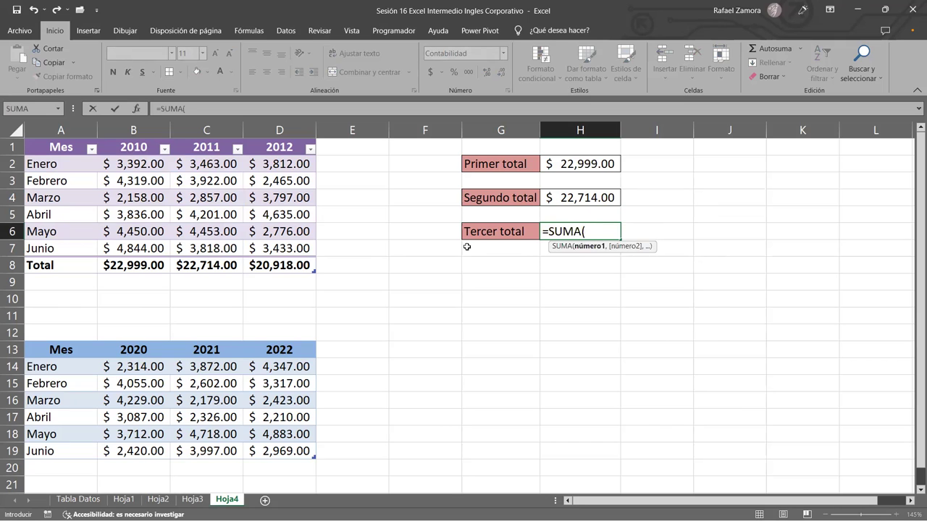
pyautogui.write('p')
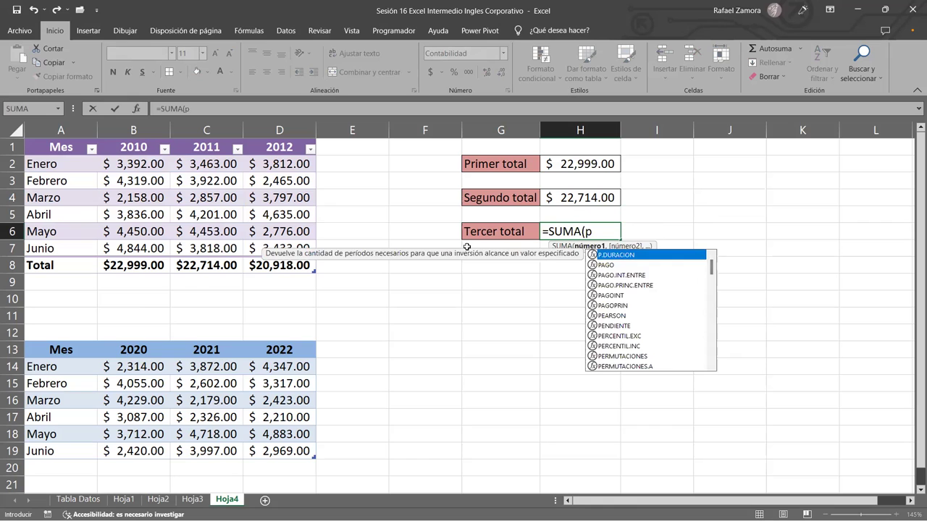
pyautogui.write('r')
pyautogui.press('Tab')
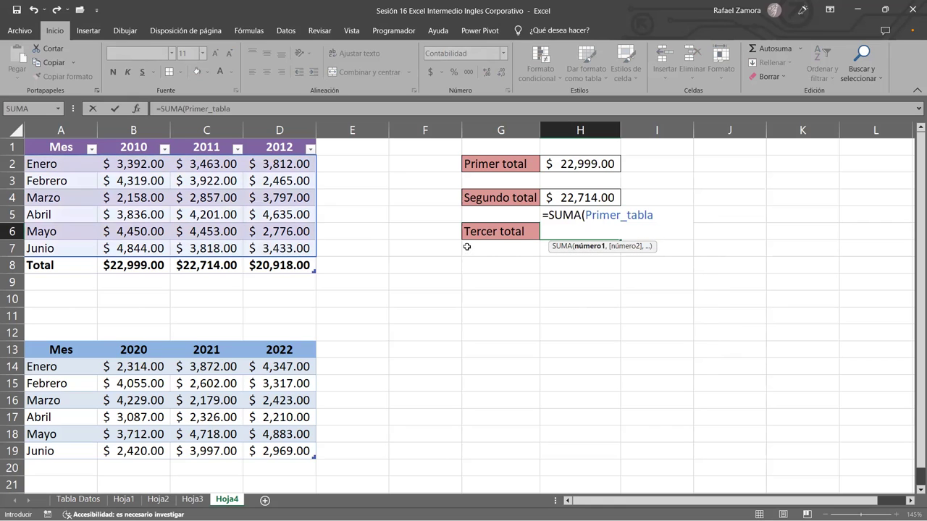
pyautogui.write('[')
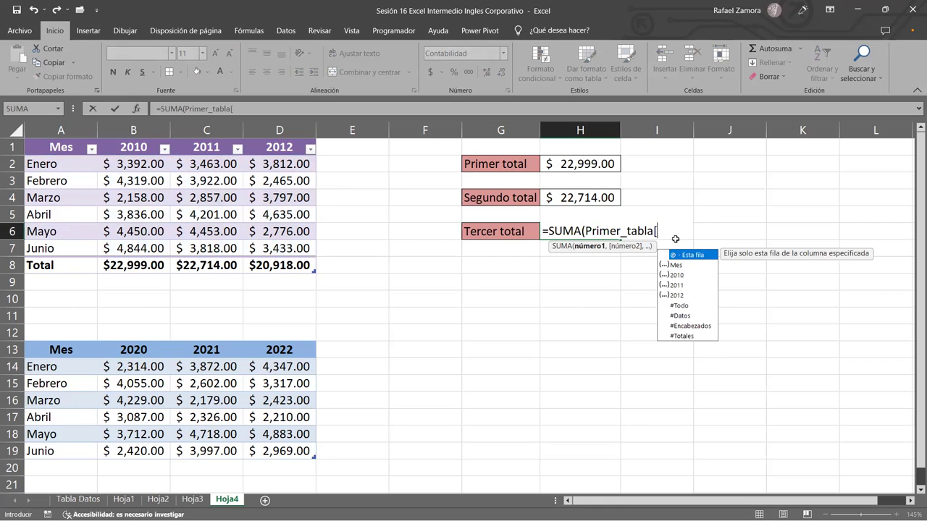
pyautogui.doubleClick(675, 293)
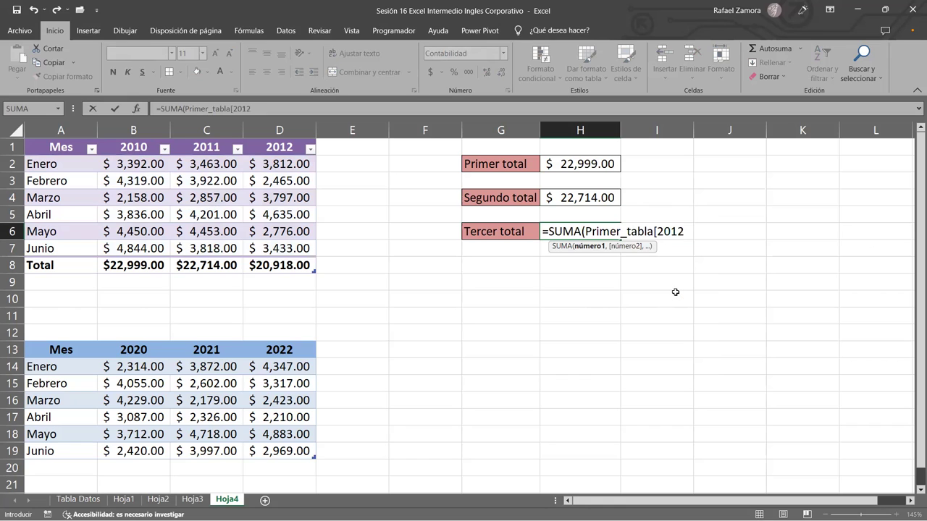
pyautogui.write(']')
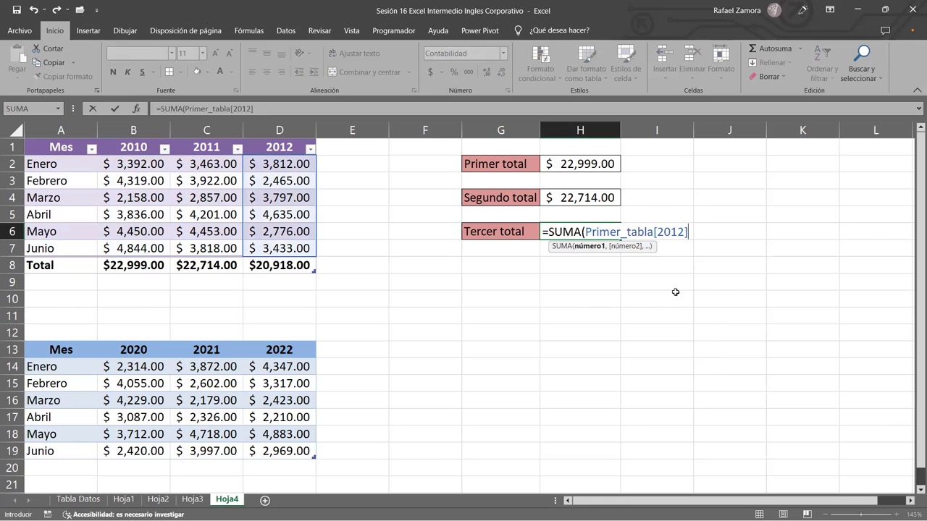
pyautogui.write(')')
pyautogui.press('Return')
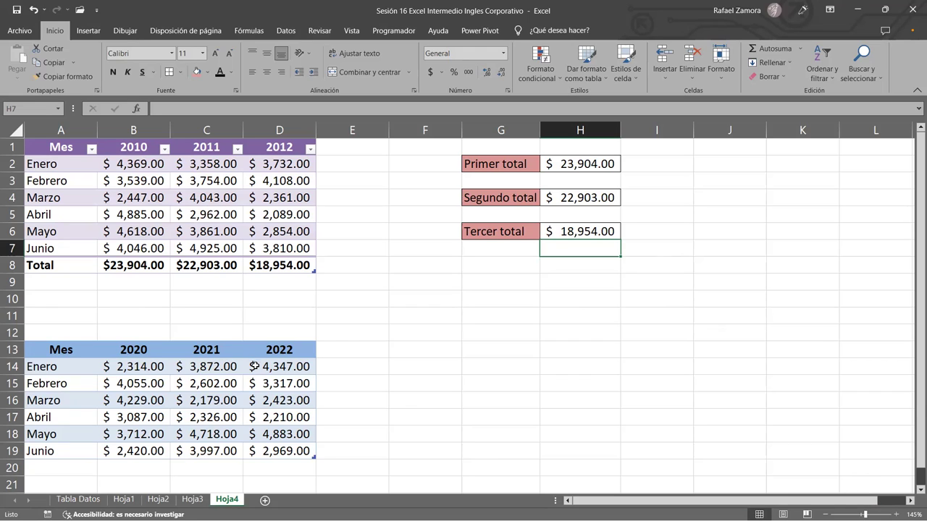
# - Type the labels Promedio, Maximo and Minimo into G14, G15 and G16
pyautogui.click(482, 370)
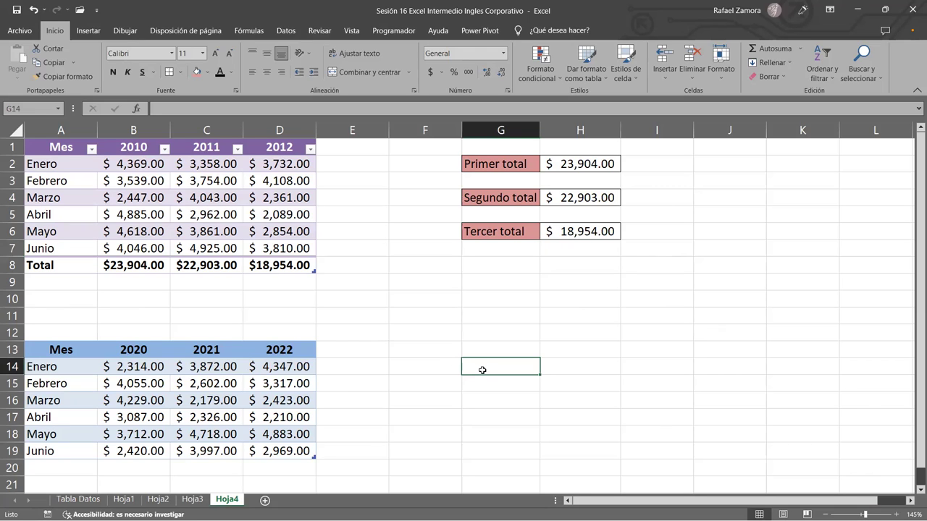
pyautogui.write('P')
pyautogui.write('romedio')
pyautogui.press('Return')
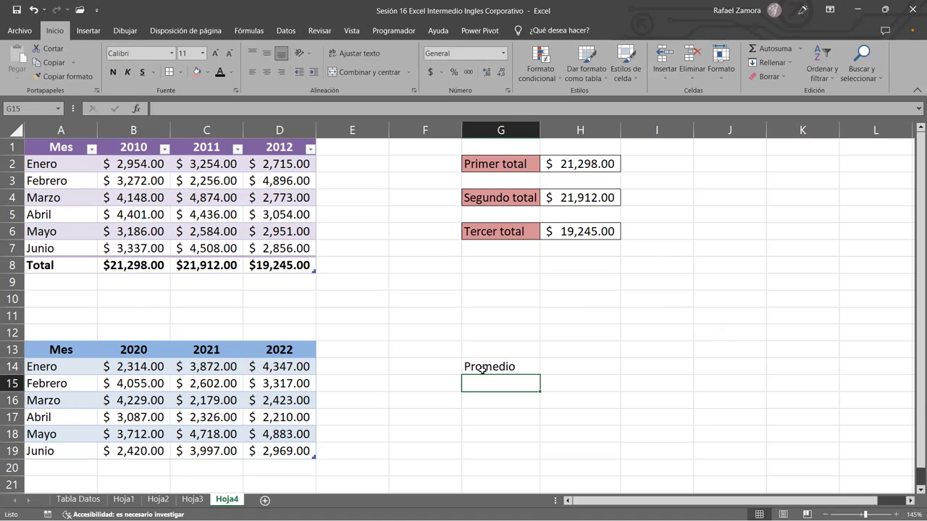
pyautogui.write('Ma')
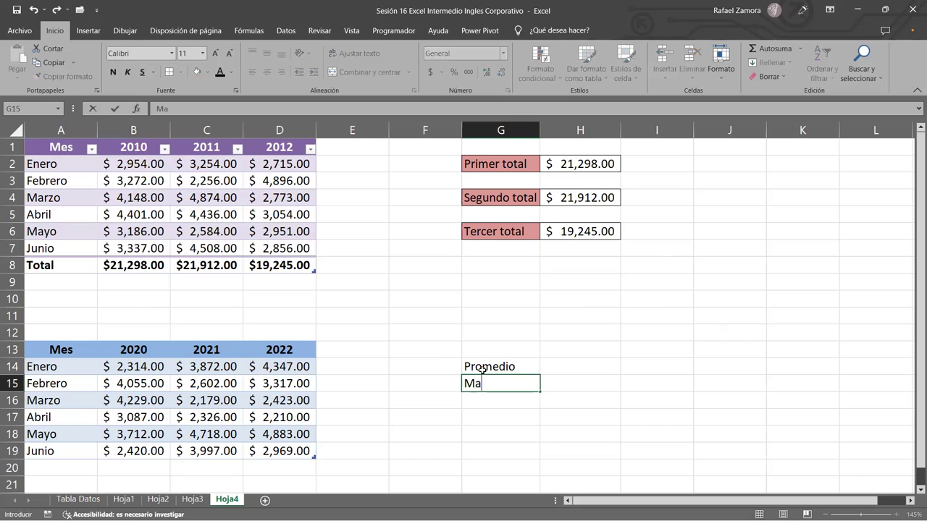
pyautogui.press('BackSpace')
pyautogui.write('aximo')
pyautogui.press('Return')
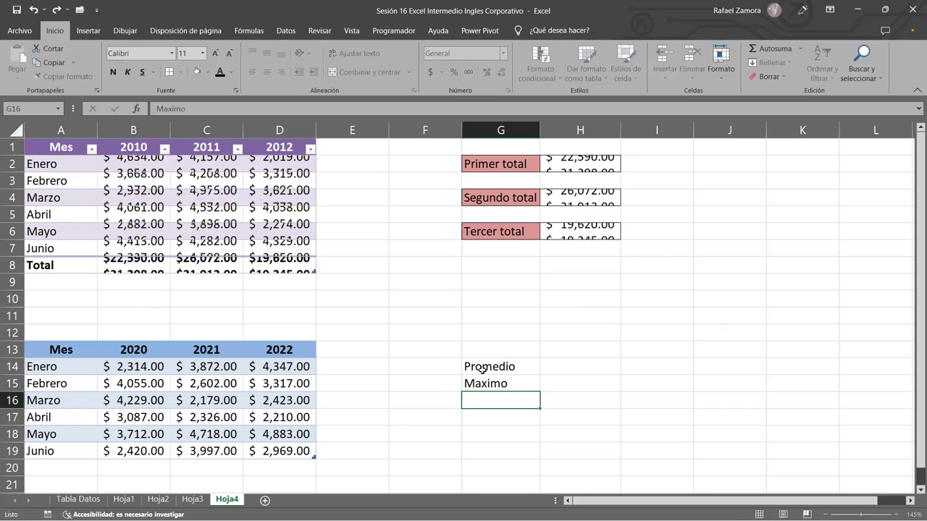
pyautogui.write('Minimo')
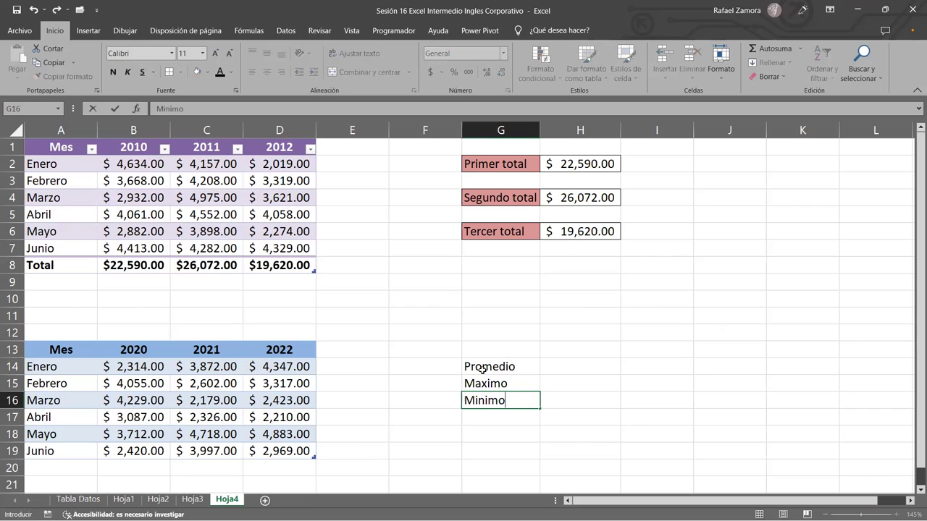
pyautogui.press('Return')
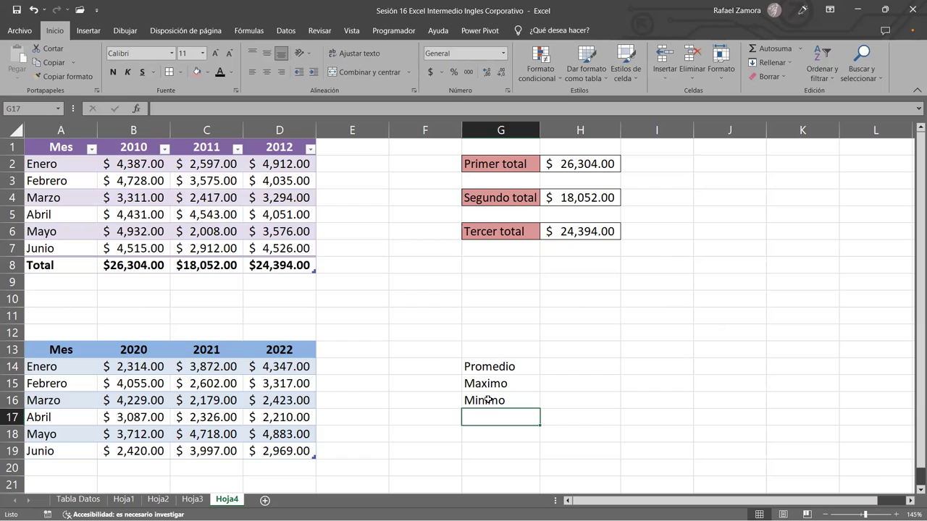
pyautogui.click(513, 368)
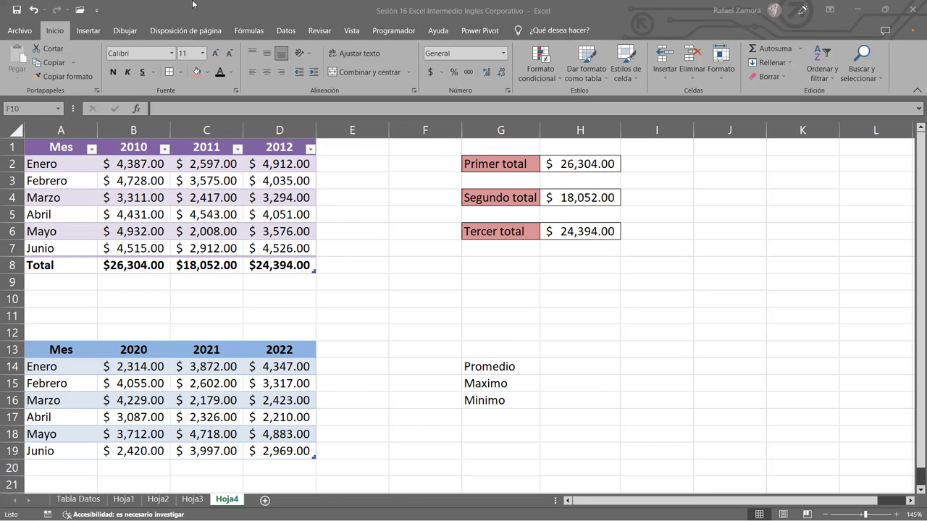
# - In the shared Hoja4 window, review the Promedio, Max and Min formulas and the 20202 header
pyautogui.click(582, 371)
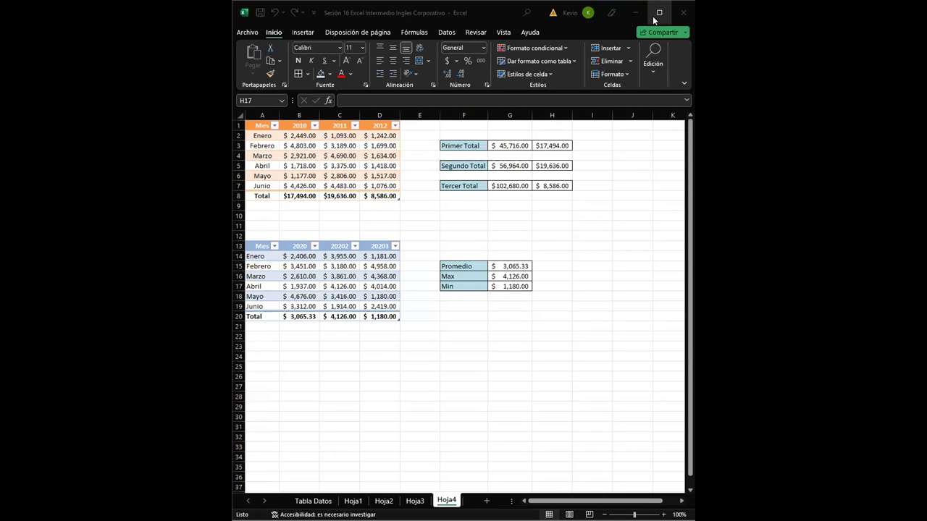
pyautogui.click(518, 265)
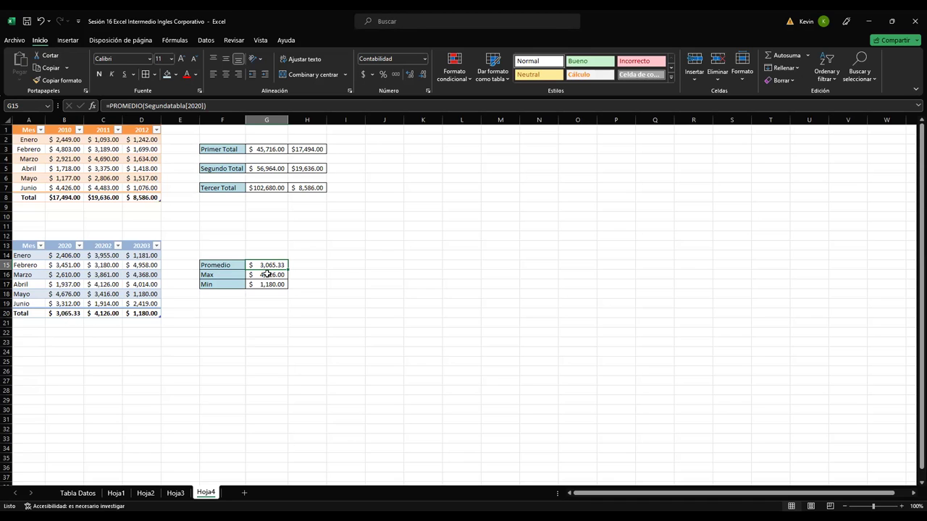
pyautogui.click(268, 275)
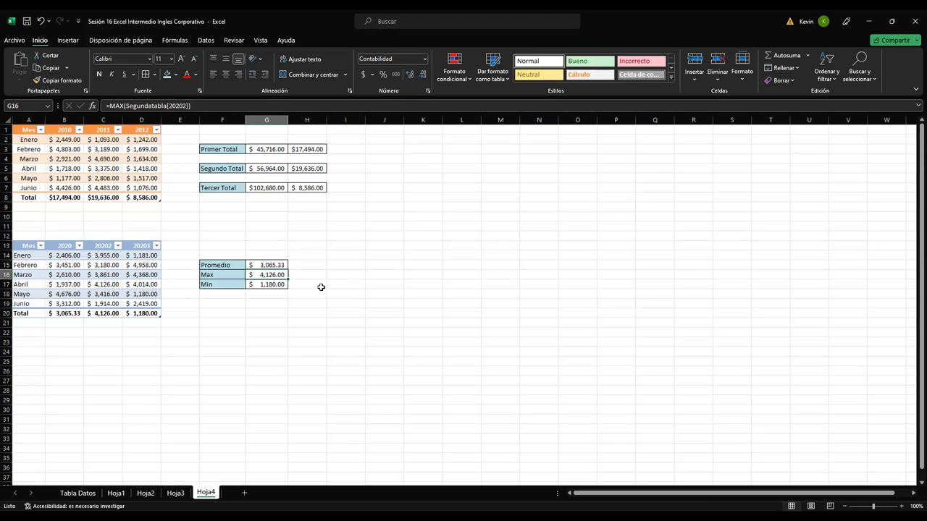
pyautogui.click(270, 285)
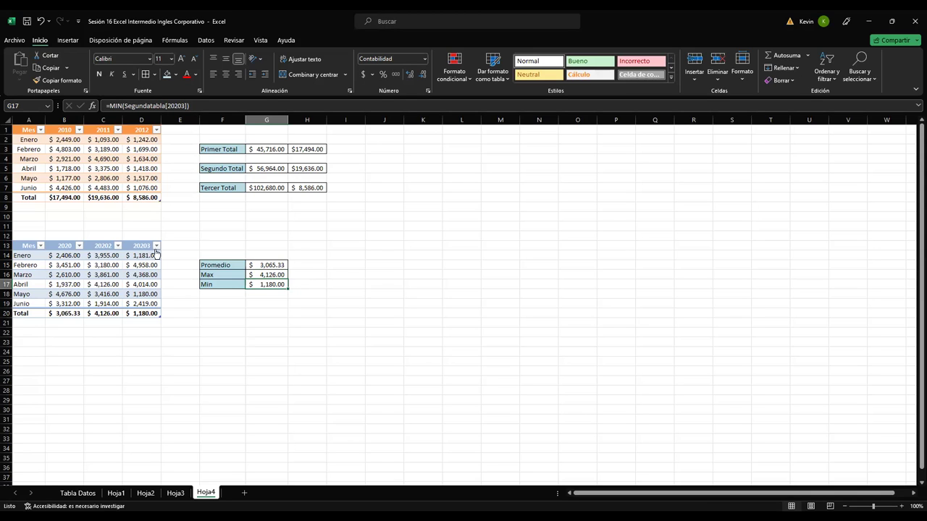
pyautogui.click(104, 246)
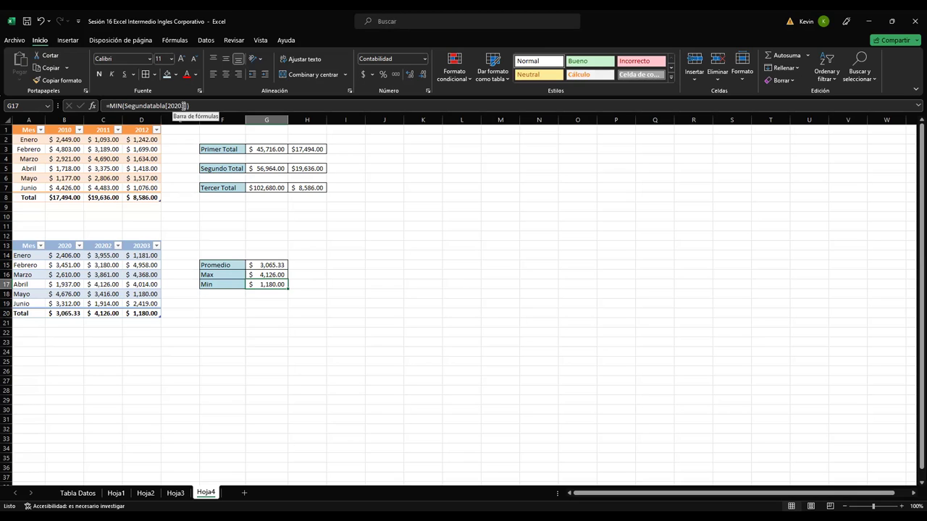
# - Inspect the 20202/20203 headers and the PROMEDIO, MAXIMO and MIN formulas in H13, H16, H19
pyautogui.click(109, 246)
pyautogui.click(128, 245)
pyautogui.click(108, 246)
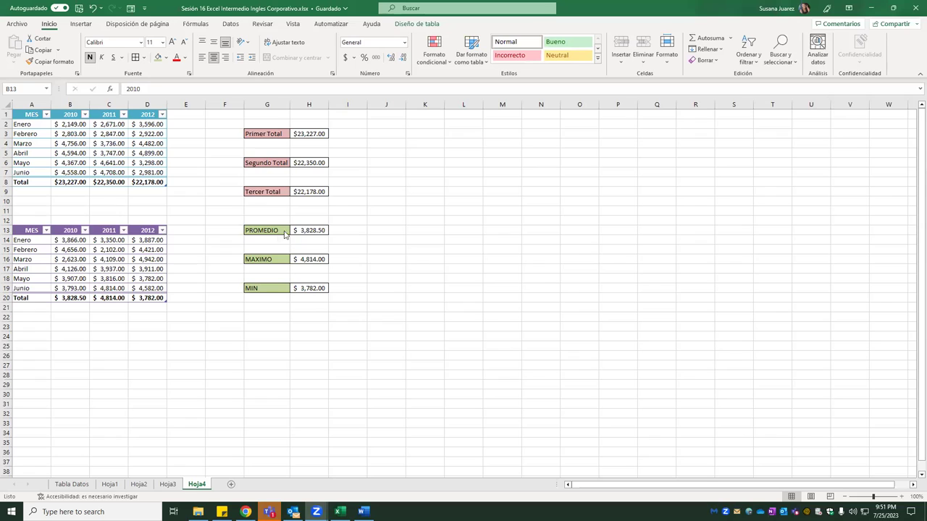
pyautogui.click(317, 230)
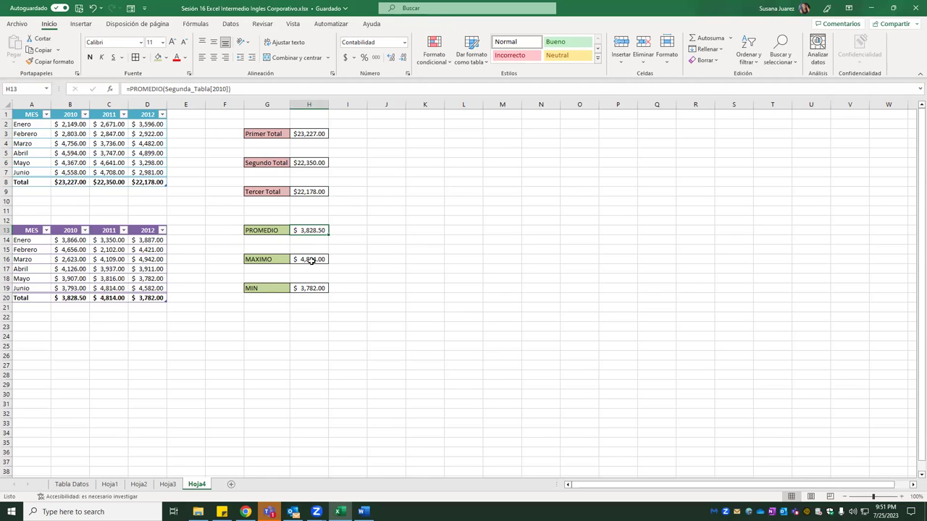
pyautogui.click(312, 262)
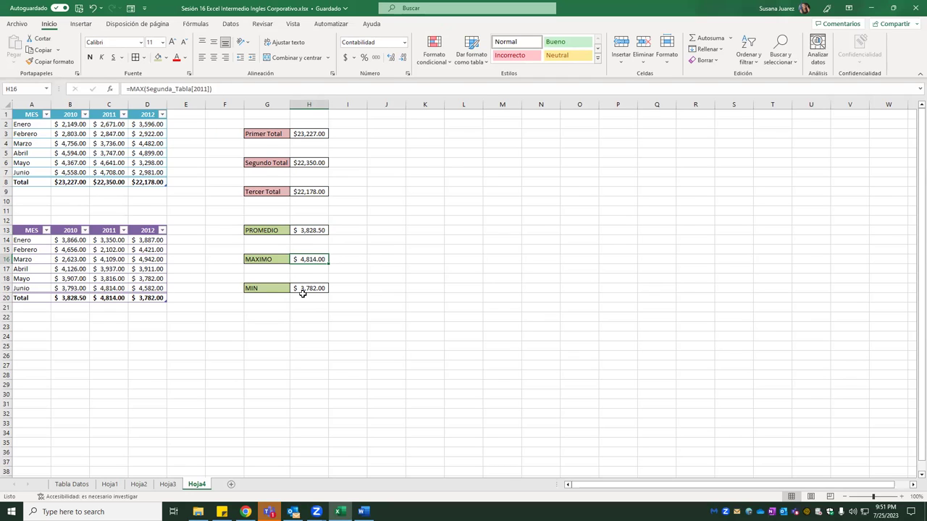
pyautogui.click(308, 288)
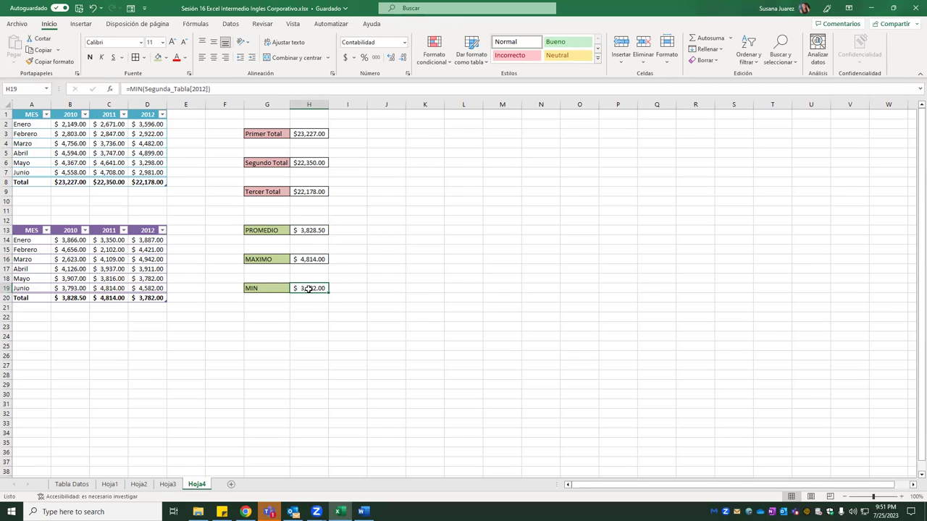
pyautogui.click(69, 134)
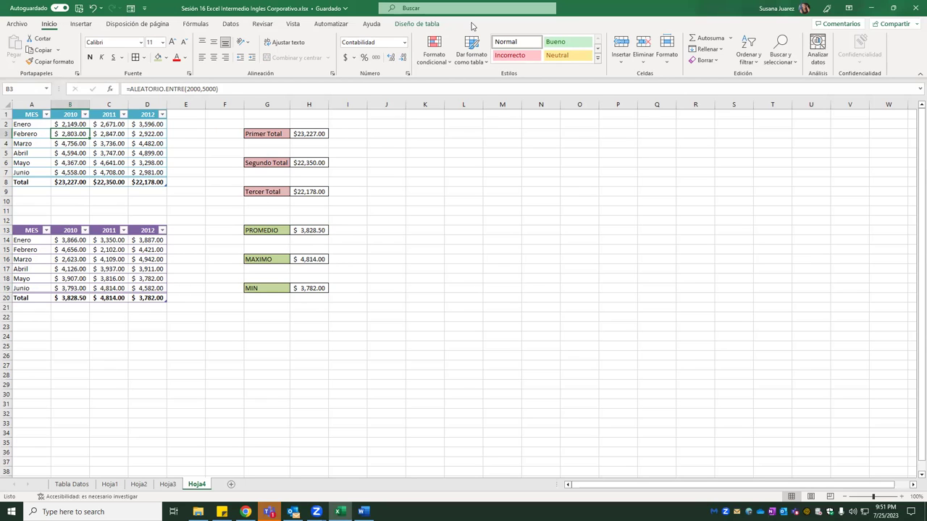
pyautogui.click(420, 24)
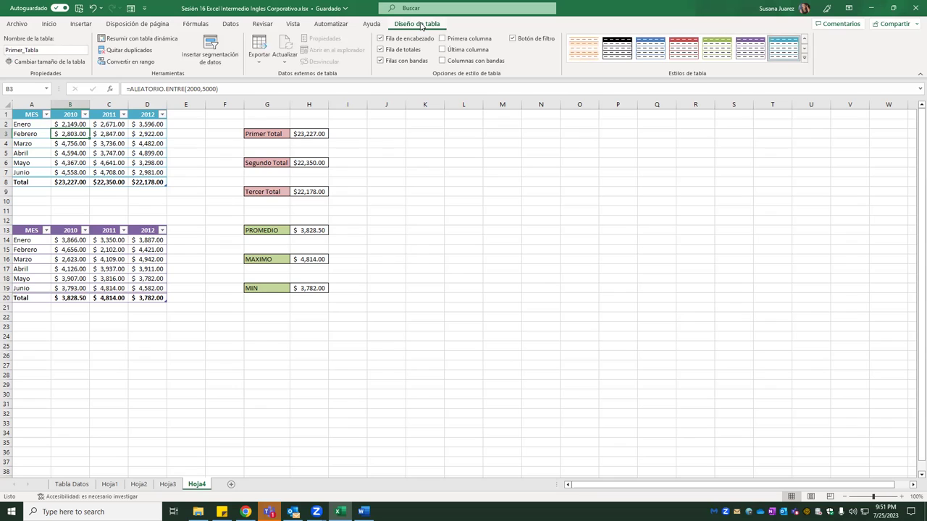
pyautogui.click(135, 247)
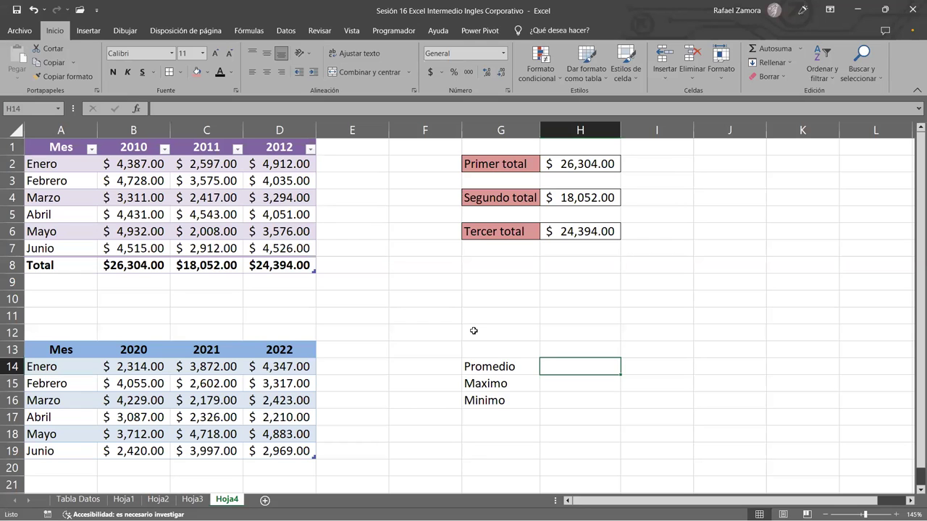
# - Deselect the tables by clicking empty cell E8, then switch to the Hoja1 sales sheet
pyautogui.click(360, 266)
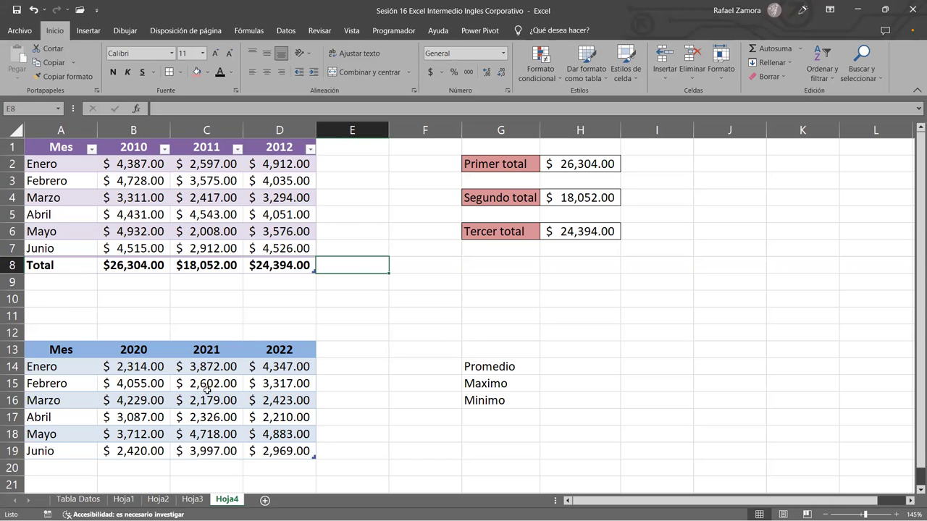
pyautogui.click(123, 499)
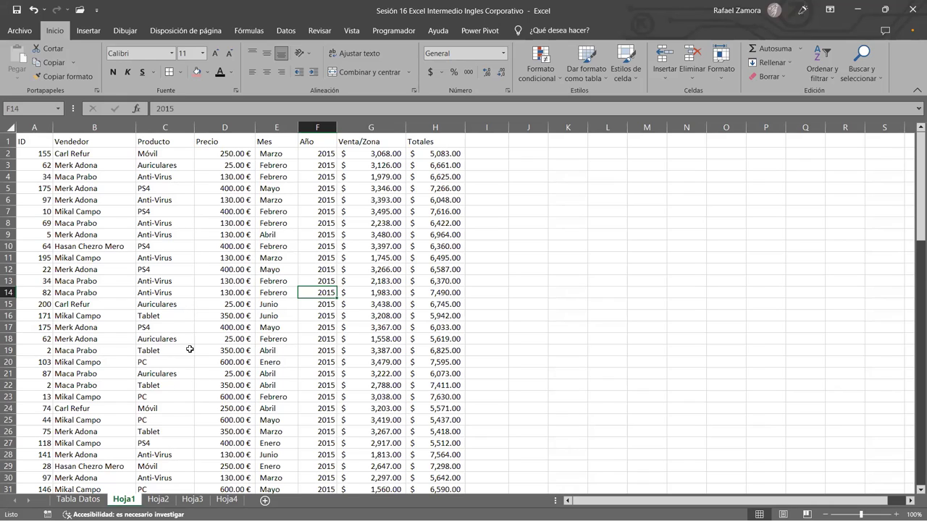
# - Give the Precio values D2:D100 the Contabilidad ($) number format
pyautogui.click(139, 261)
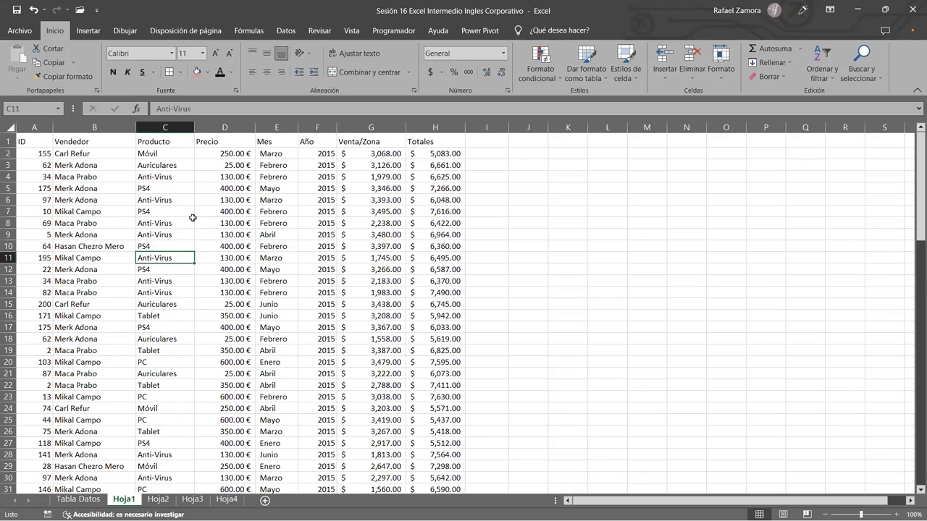
pyautogui.click(235, 154)
pyautogui.hotkey('ctrl', 'shift', 'Down')
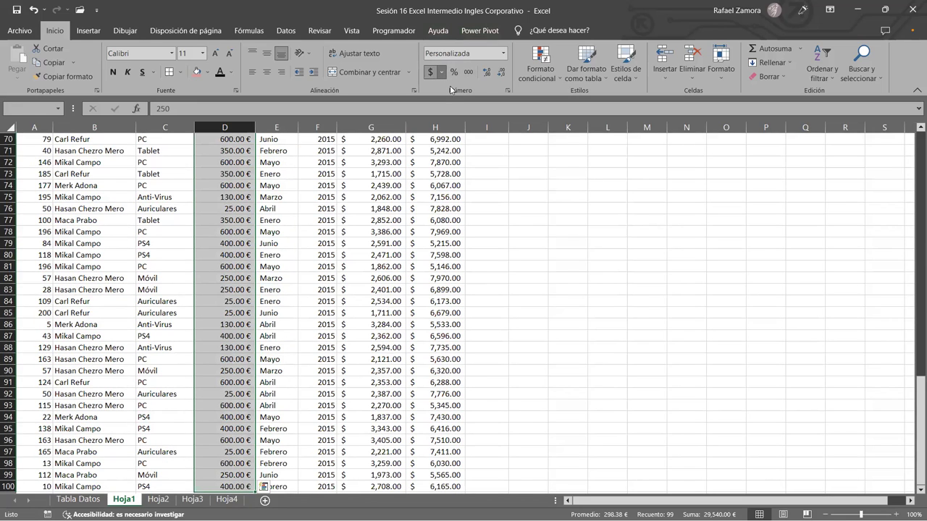
pyautogui.click(430, 71)
# - From a cell inside the data, bring up Crear tabla for range $A$1:$H$100 with headers
pyautogui.click(438, 153)
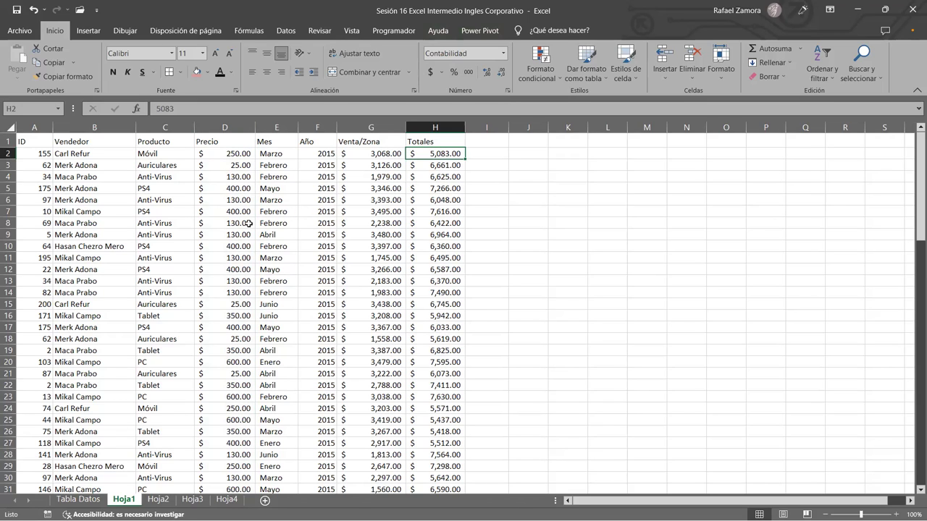
pyautogui.click(191, 234)
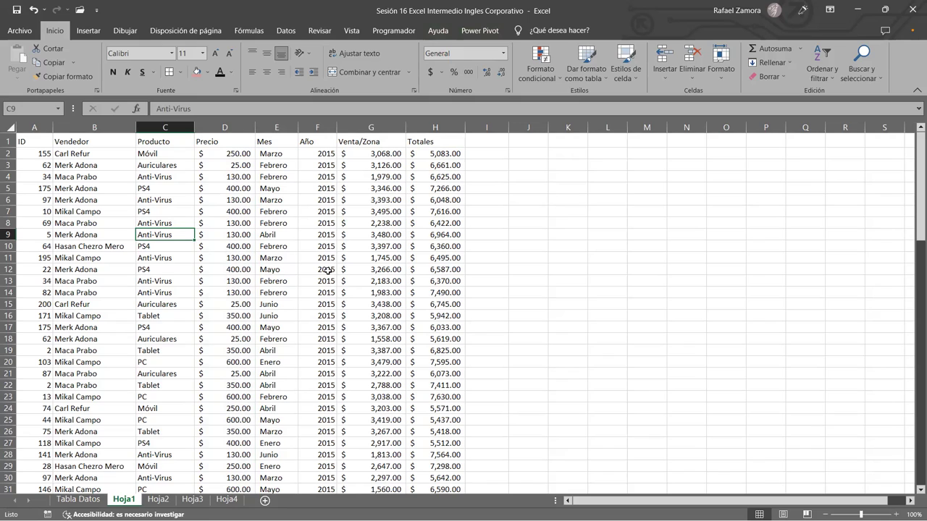
pyautogui.hotkey('ctrl', 't')
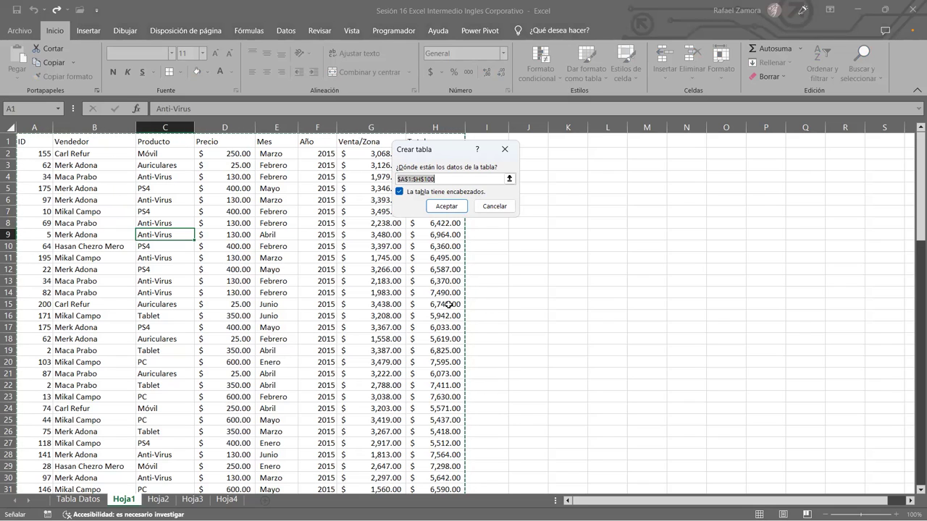
# - Cancel the Crear tabla dialog so no table is created, then click around the data
pyautogui.click(498, 207)
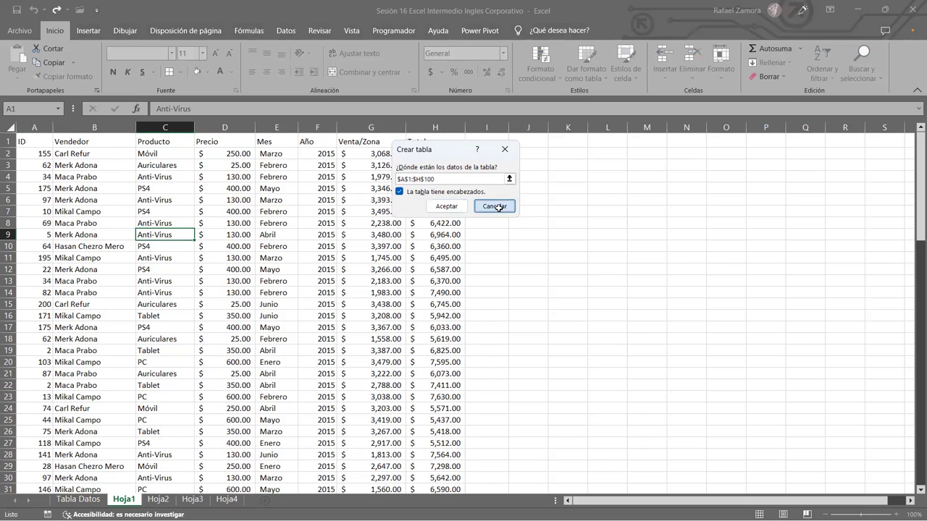
pyautogui.click(225, 212)
pyautogui.click(158, 189)
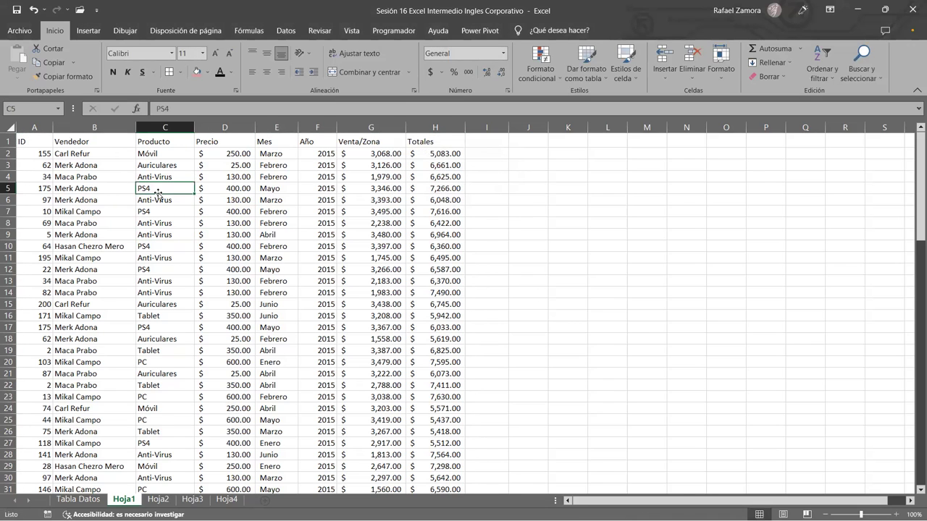
pyautogui.click(101, 201)
pyautogui.click(571, 233)
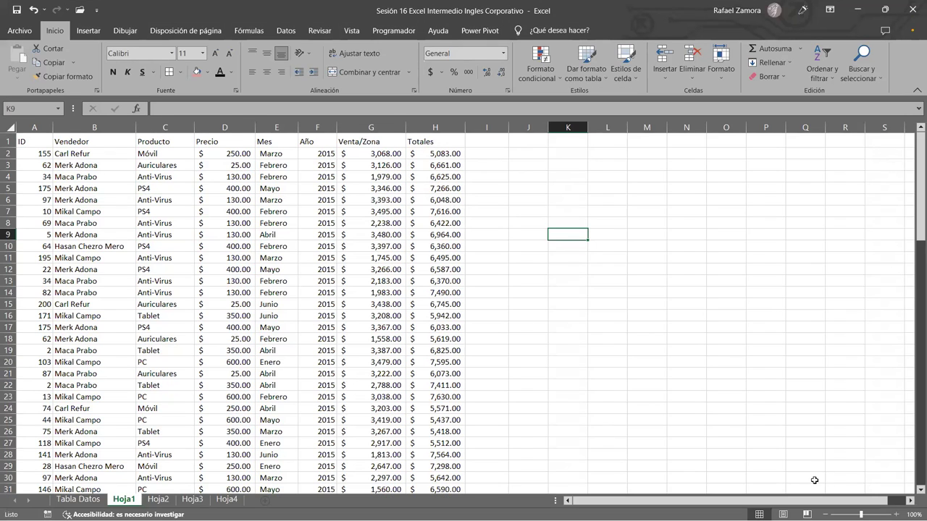
# - Try a table from only C8:D9, cancel it, and leave cell E10 selected
pyautogui.moveTo(180, 175); pyautogui.dragTo(224, 249)
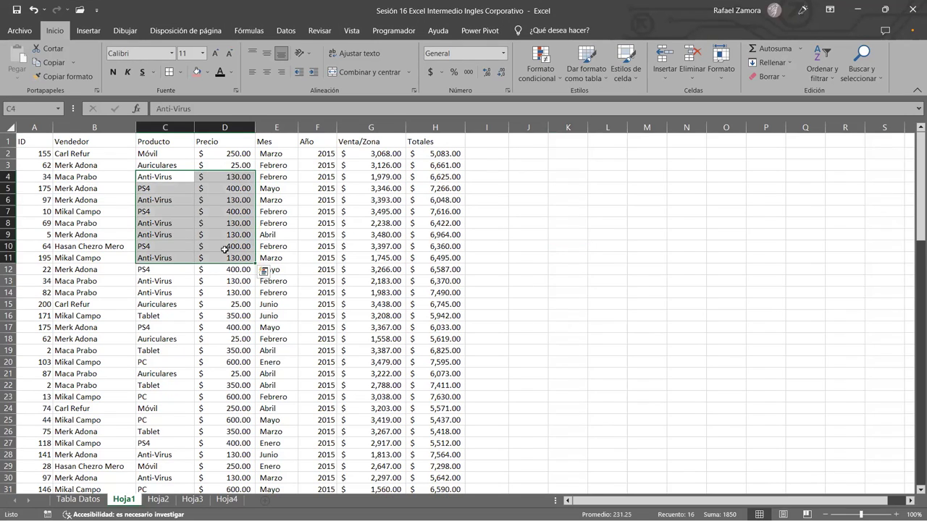
pyautogui.click(224, 249)
pyautogui.moveTo(153, 224); pyautogui.dragTo(195, 236)
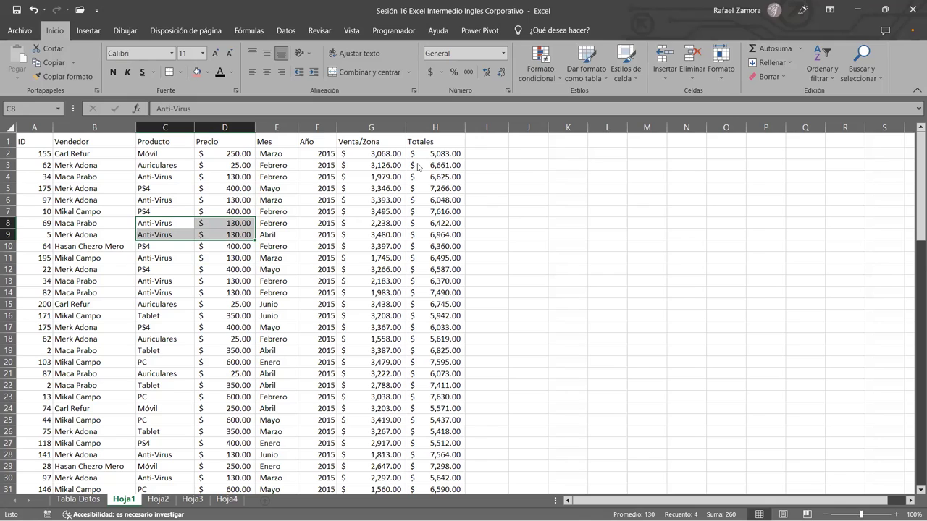
pyautogui.hotkey('ctrl', 't')
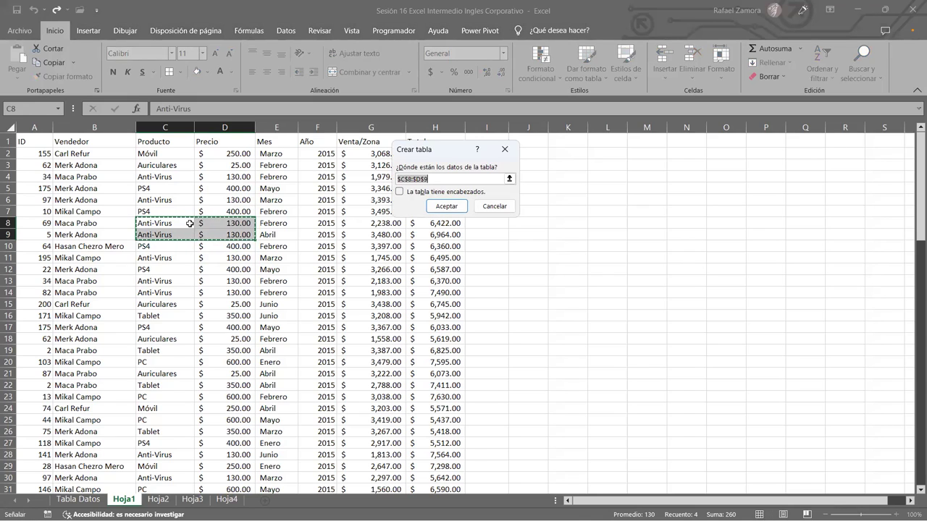
pyautogui.moveTo(486, 210)
pyautogui.mouseDown()
pyautogui.moveTo(201, 201)
pyautogui.moveTo(166, 208)
pyautogui.mouseUp()
pyautogui.press('Escape')
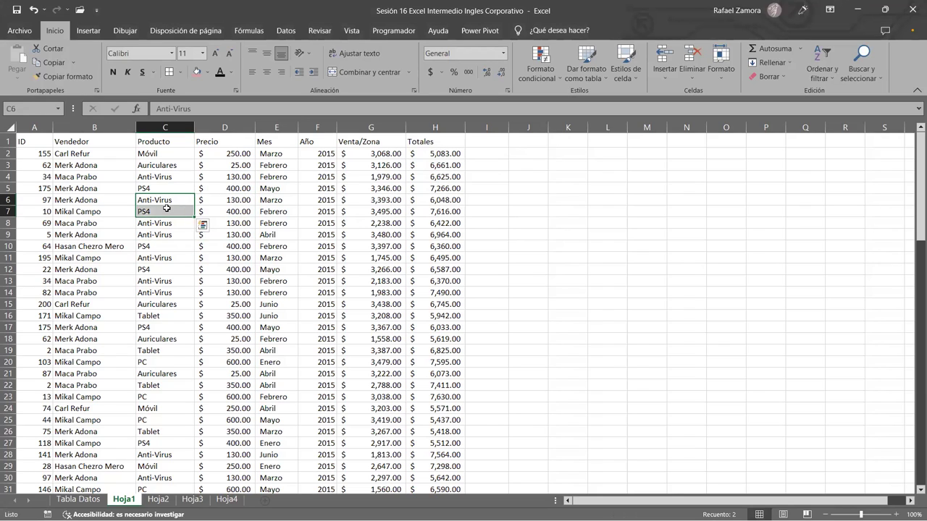
pyautogui.click(273, 212)
pyautogui.click(146, 214)
pyautogui.click(96, 219)
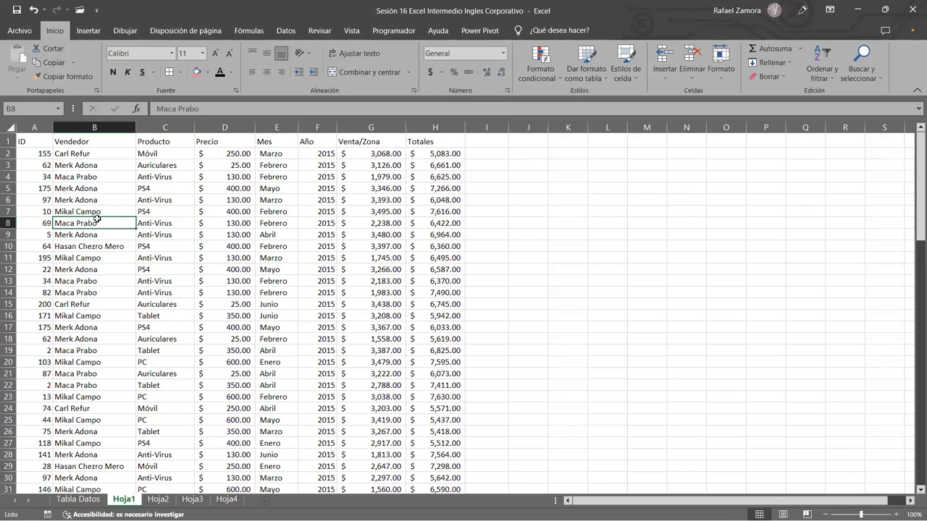
pyautogui.click(157, 288)
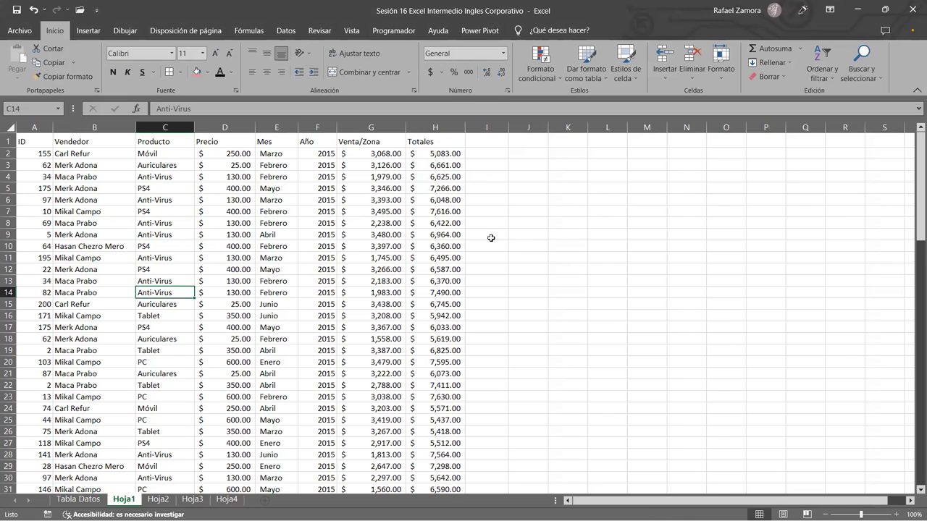
pyautogui.click(280, 248)
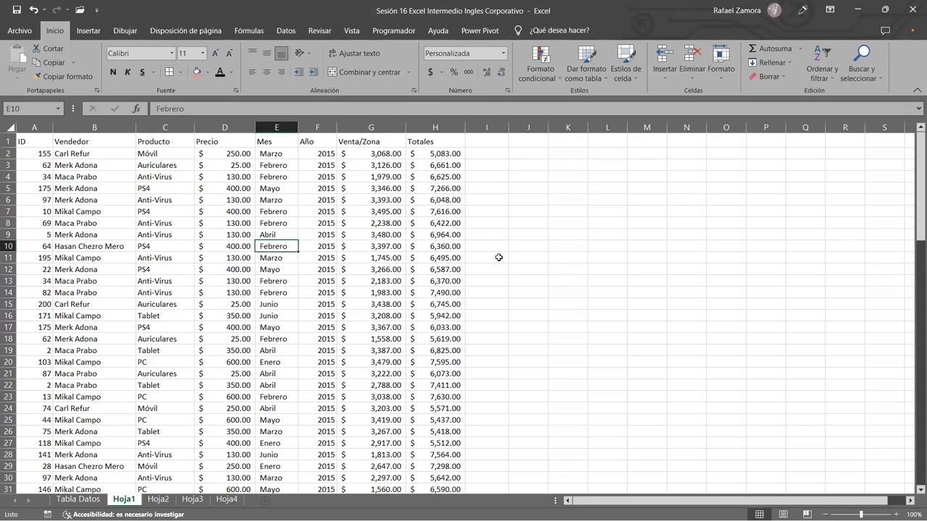
# - Undo a plain Ctrl+T table, then format A1:H100 with a dark teal Dar formato como tabla style
pyautogui.hotkey('ctrl', 't')
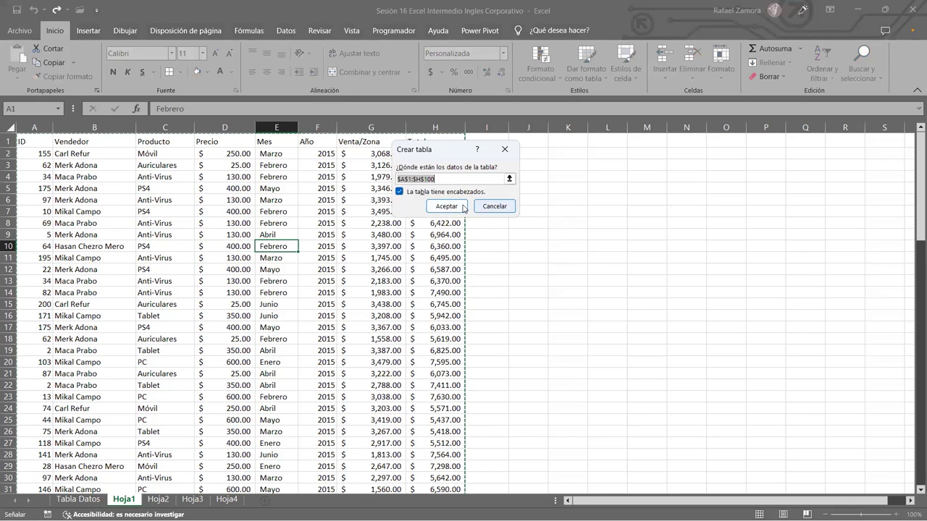
pyautogui.click(461, 206)
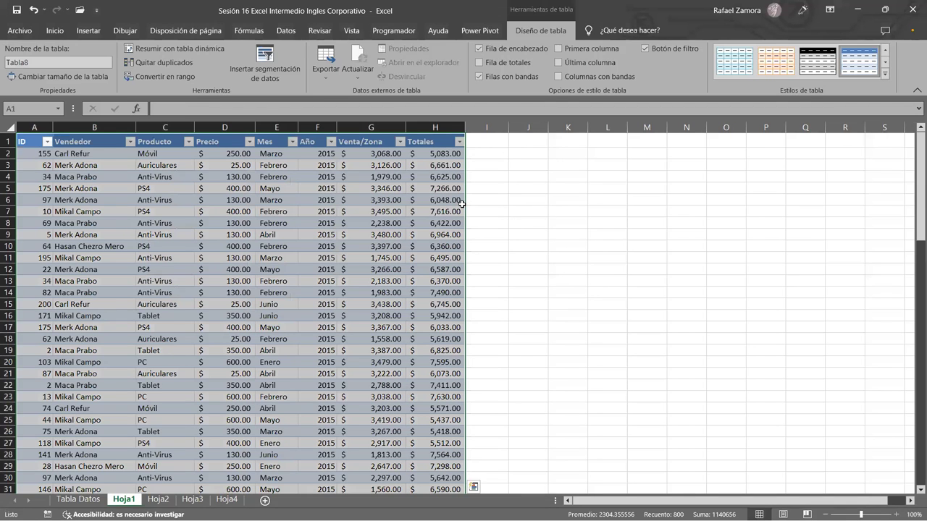
pyautogui.hotkey('ctrl', 'z')
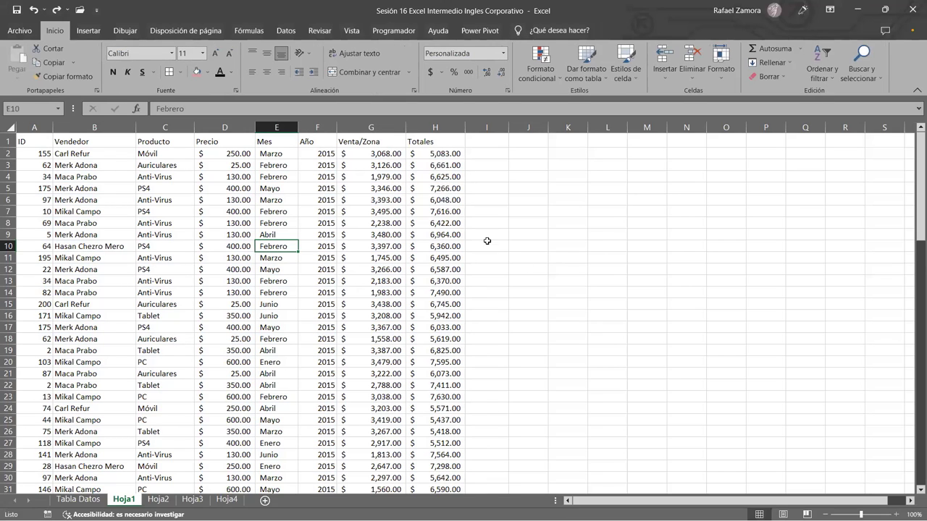
pyautogui.click(585, 79)
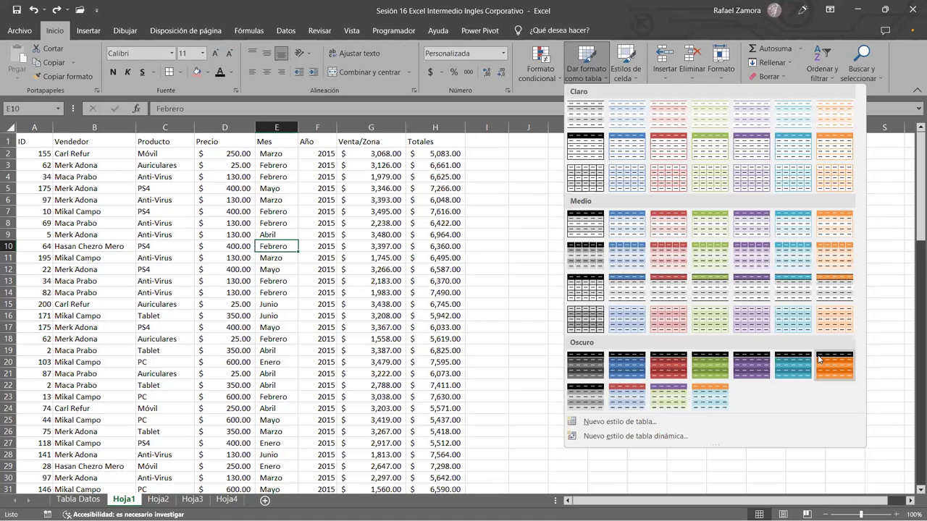
pyautogui.click(796, 370)
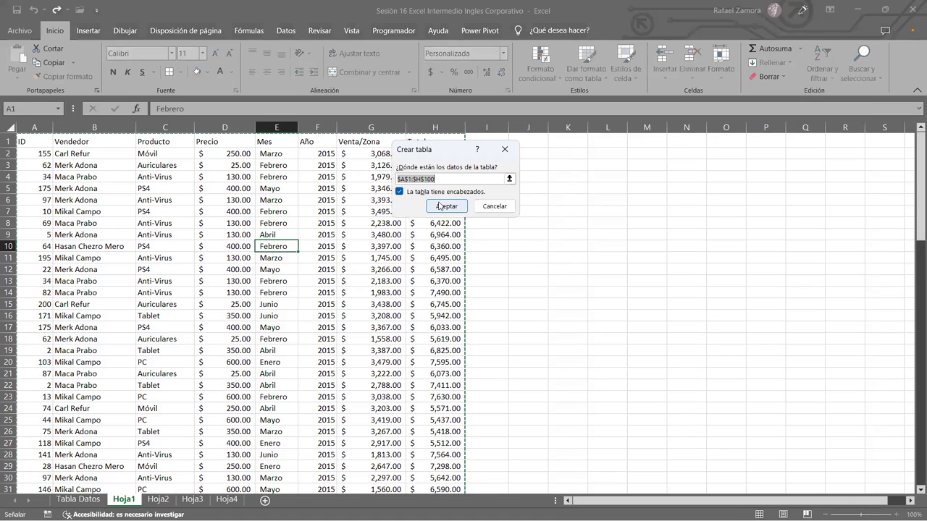
pyautogui.press('Return')
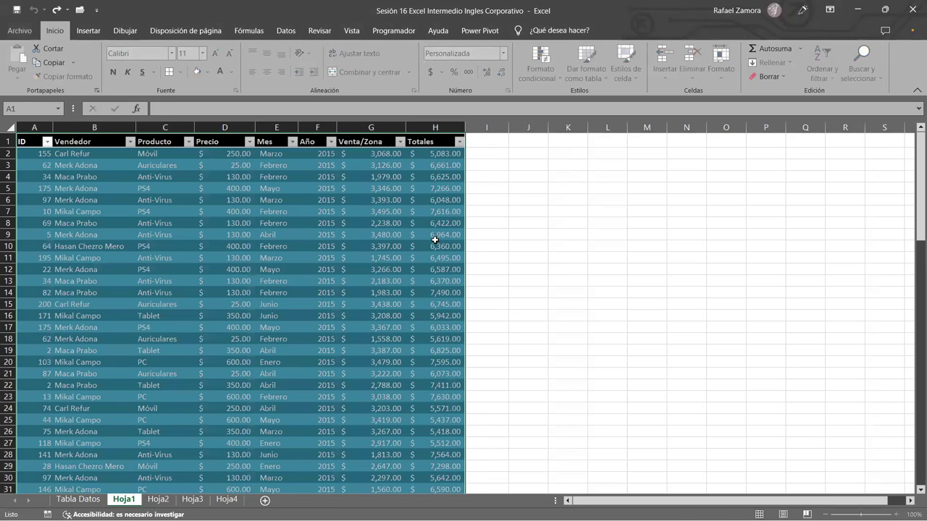
pyautogui.click(107, 198)
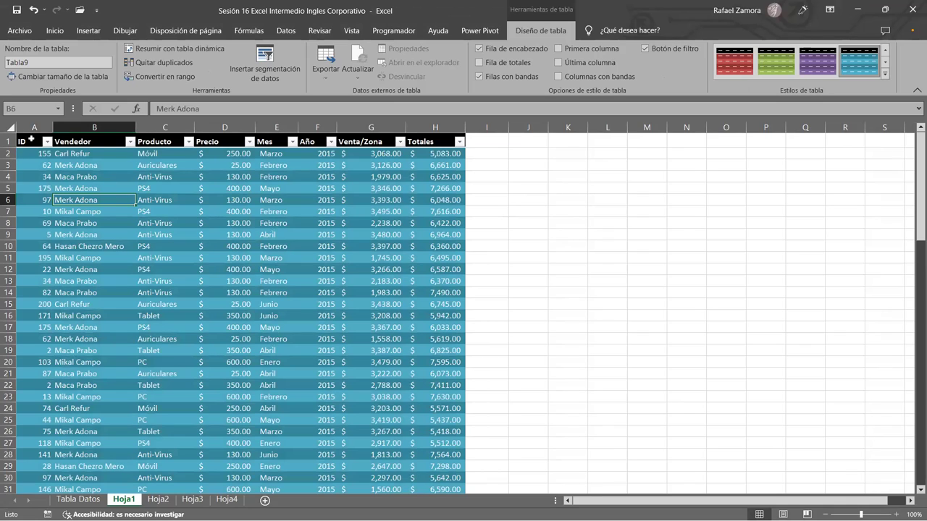
# - Select the column A ID values, scroll to the table's end and back, and go to Inicio
pyautogui.click(31, 133)
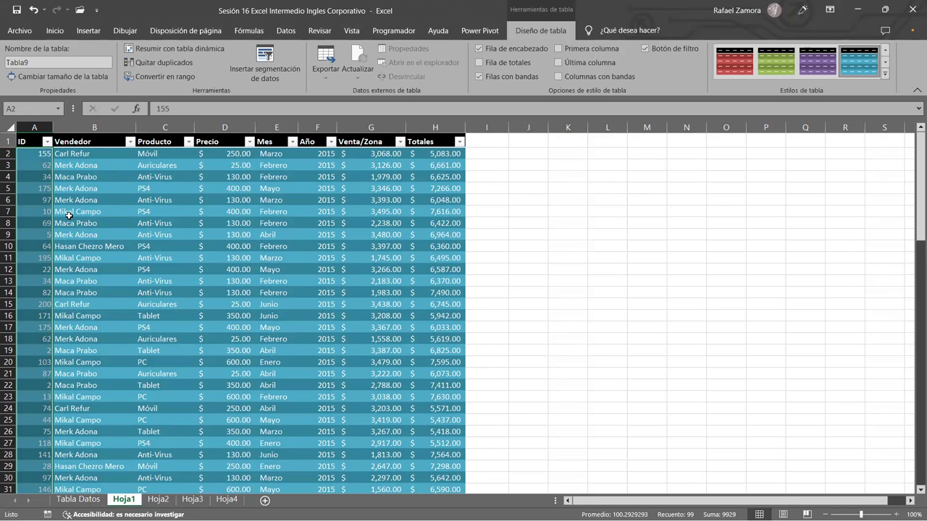
pyautogui.moveTo(914, 165); pyautogui.dragTo(913, 471)
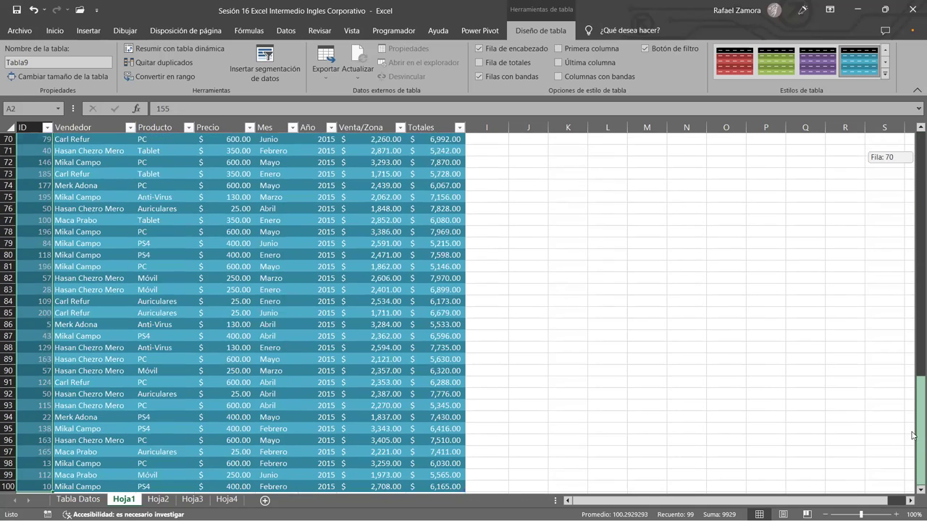
pyautogui.scroll(-1, 913, 471)
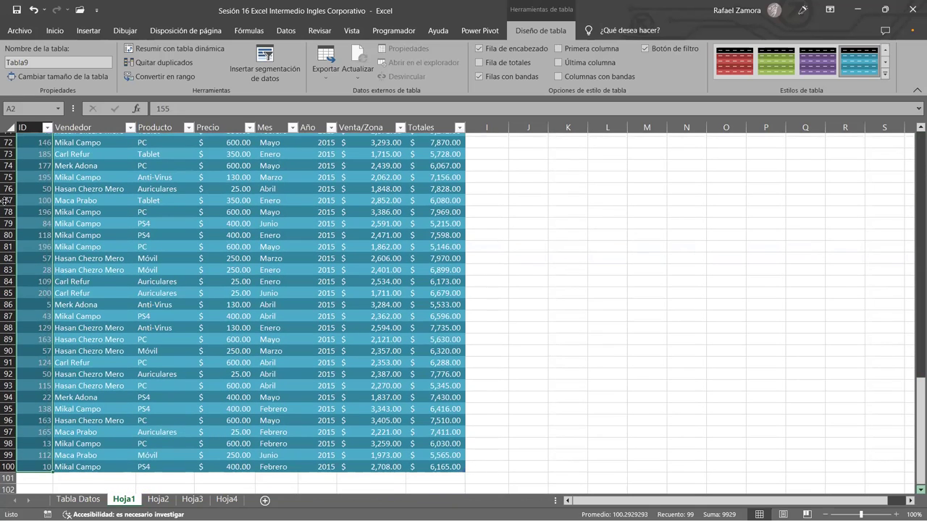
pyautogui.scroll(-1, 6, 235)
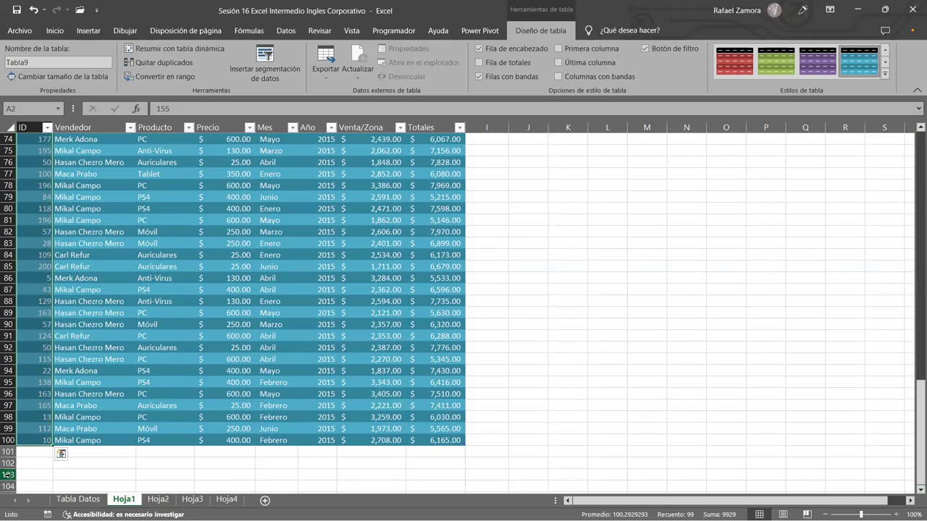
pyautogui.moveTo(919, 433); pyautogui.dragTo(914, 145)
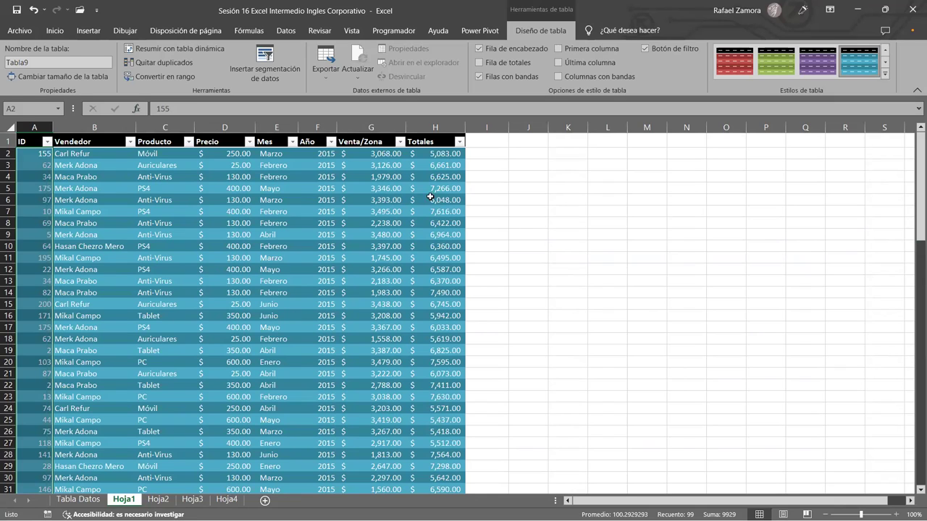
pyautogui.click(64, 33)
pyautogui.click(266, 72)
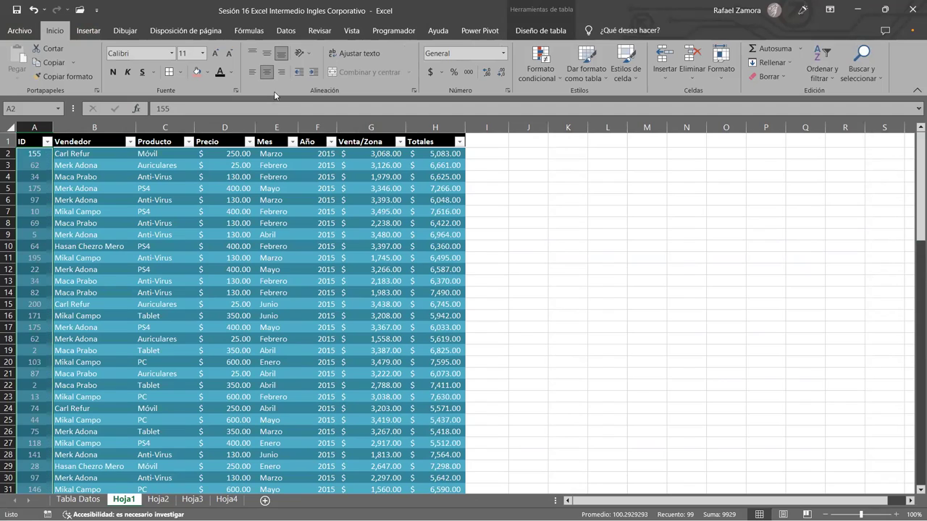
pyautogui.click(262, 274)
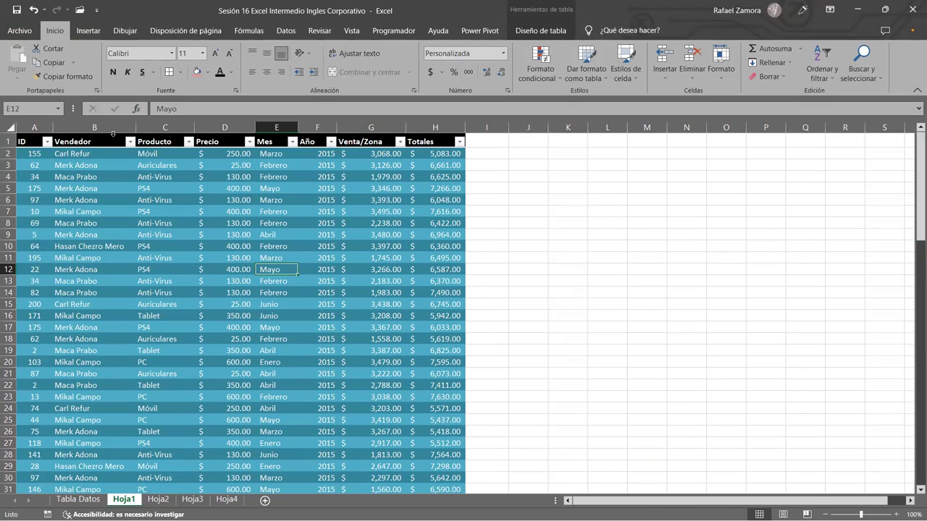
pyautogui.click(113, 134)
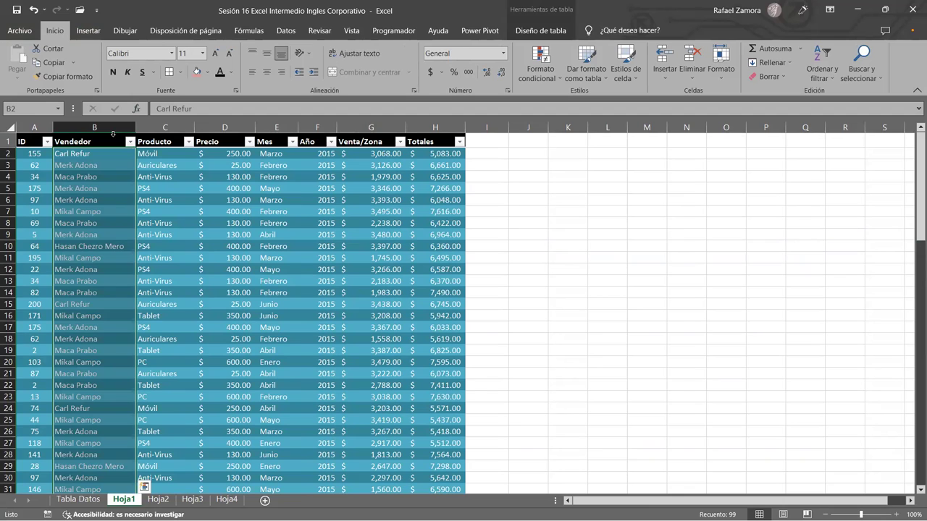
pyautogui.click(200, 205)
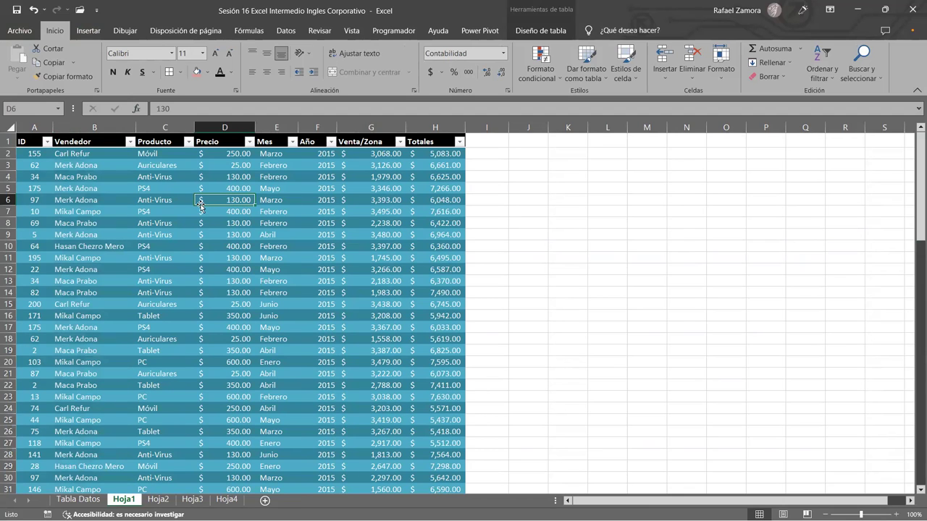
pyautogui.hotkey('ctrl', 'a')
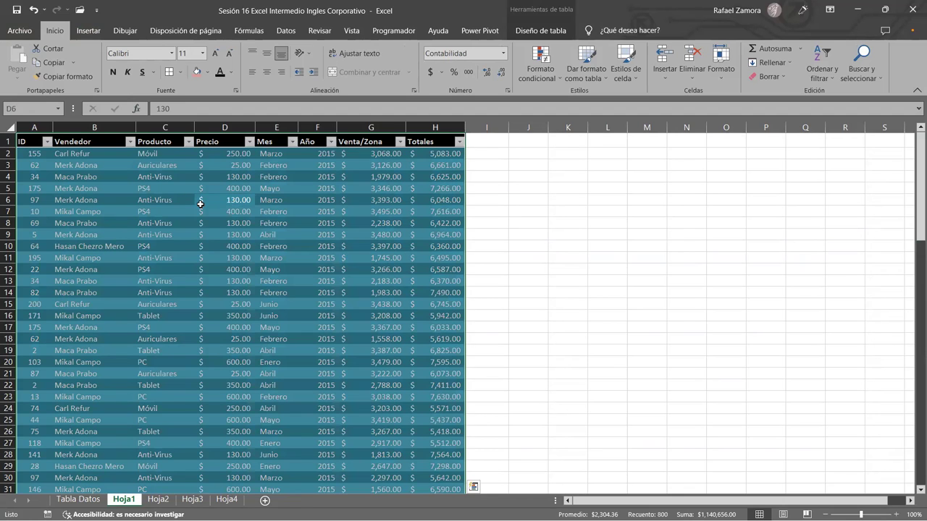
pyautogui.click(650, 266)
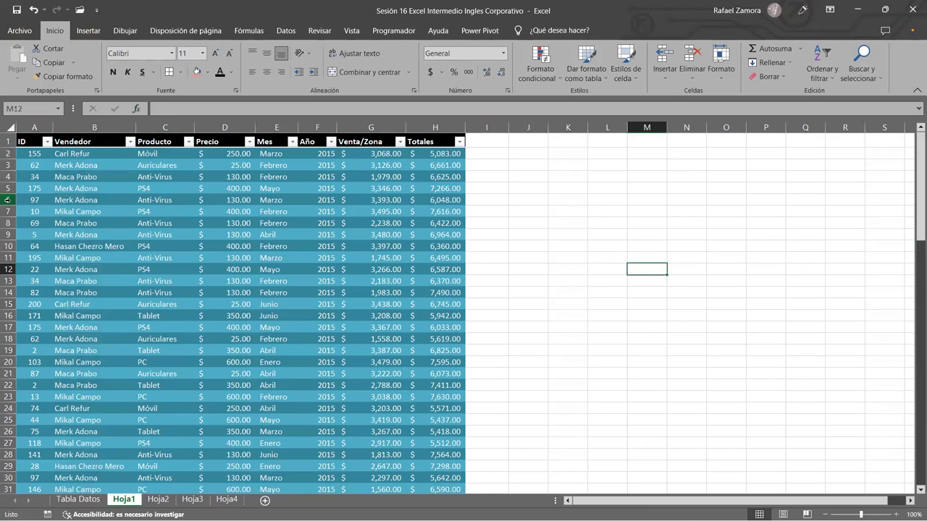
pyautogui.click(8, 200)
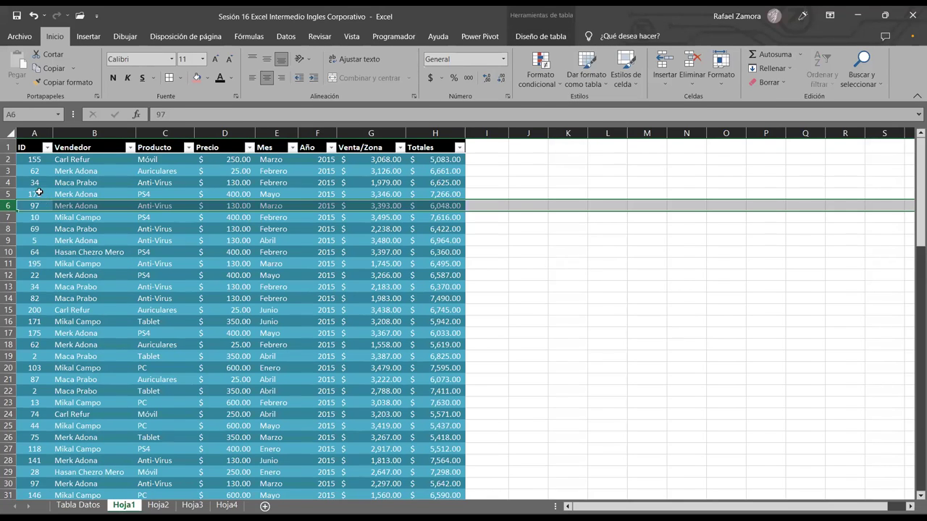
pyautogui.click(28, 188)
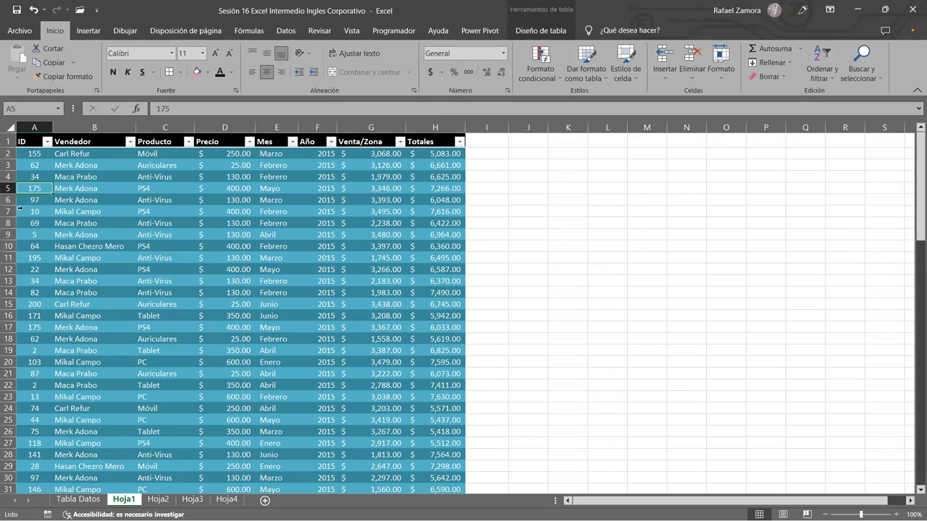
pyautogui.click(19, 208)
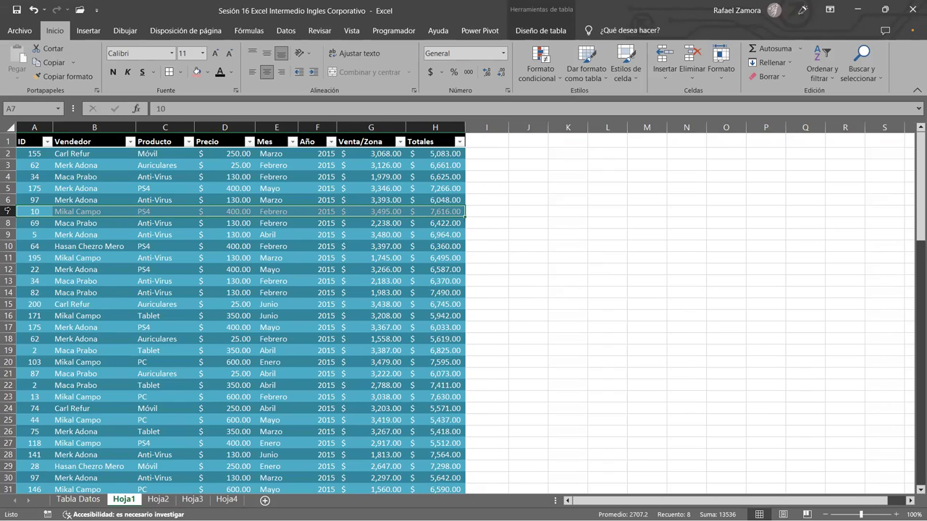
pyautogui.click(9, 200)
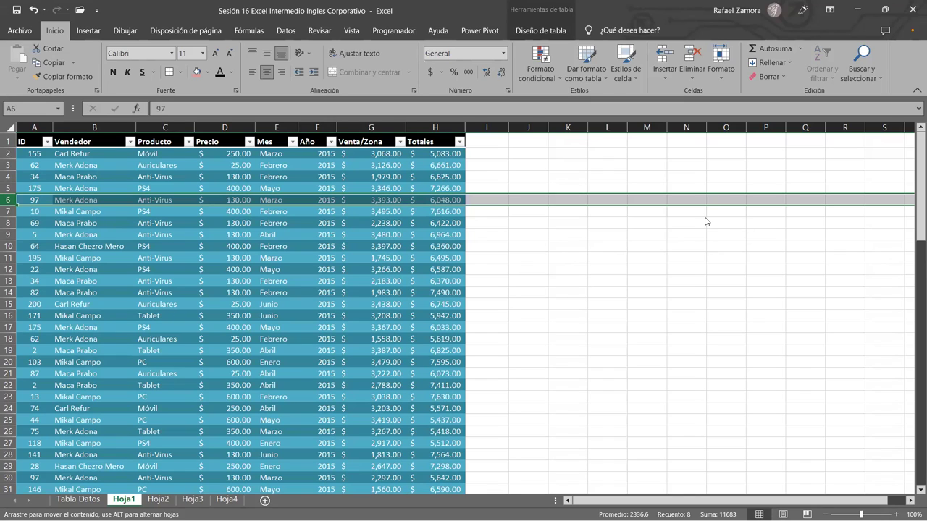
pyautogui.moveTo(699, 203); pyautogui.dragTo(691, 223)
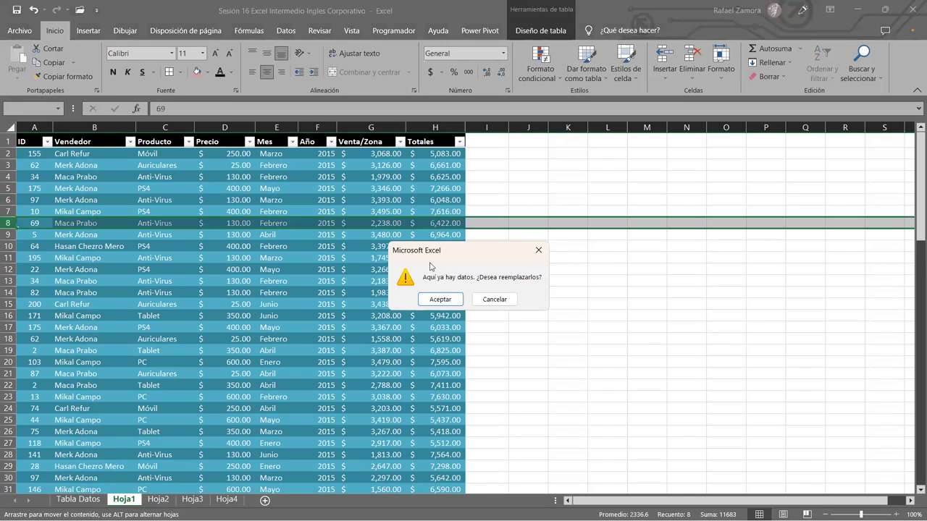
pyautogui.click(477, 297)
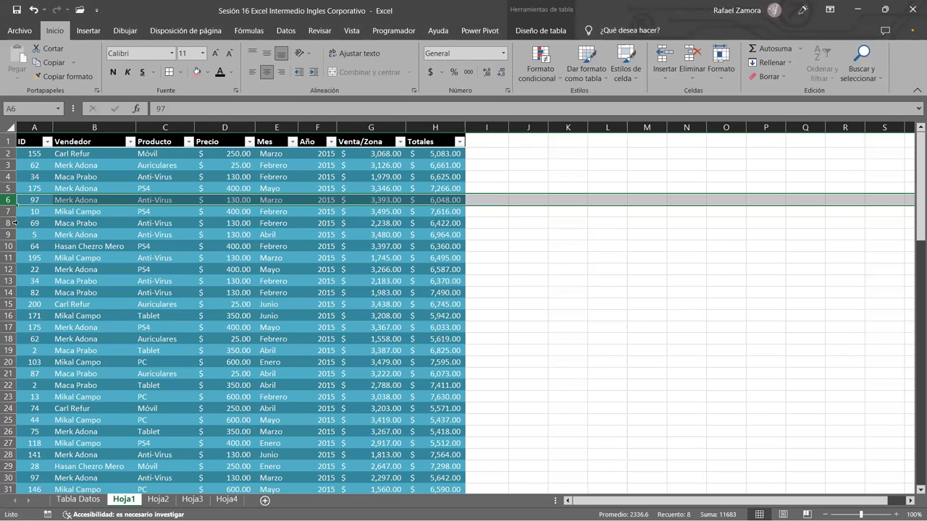
pyautogui.click(15, 223)
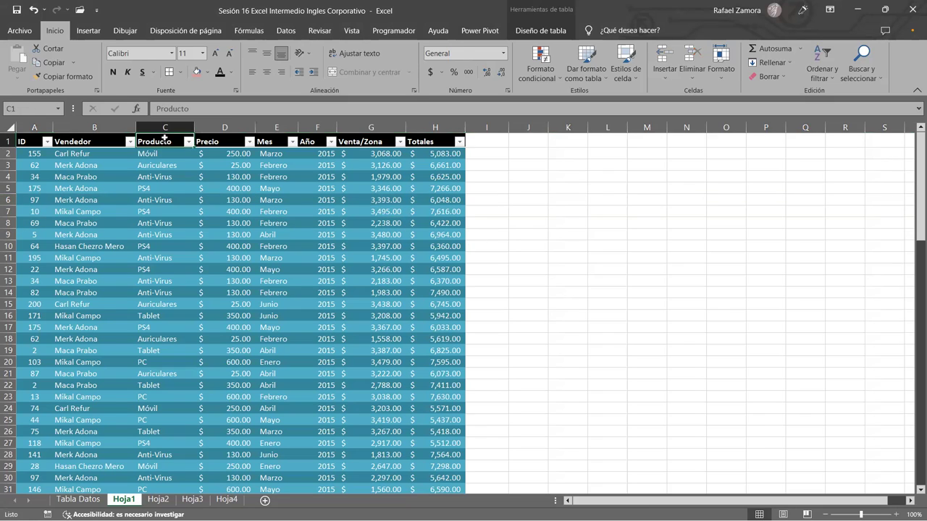
pyautogui.click(202, 200)
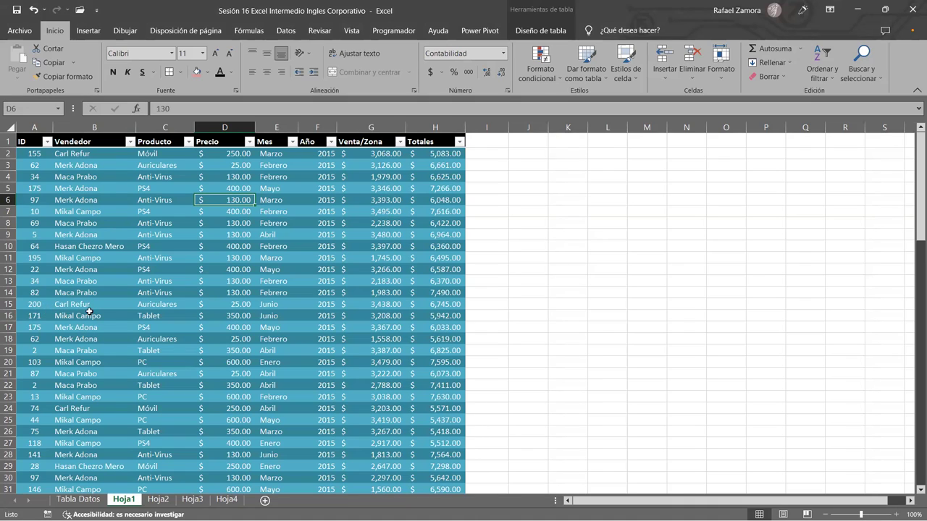
pyautogui.click(17, 304)
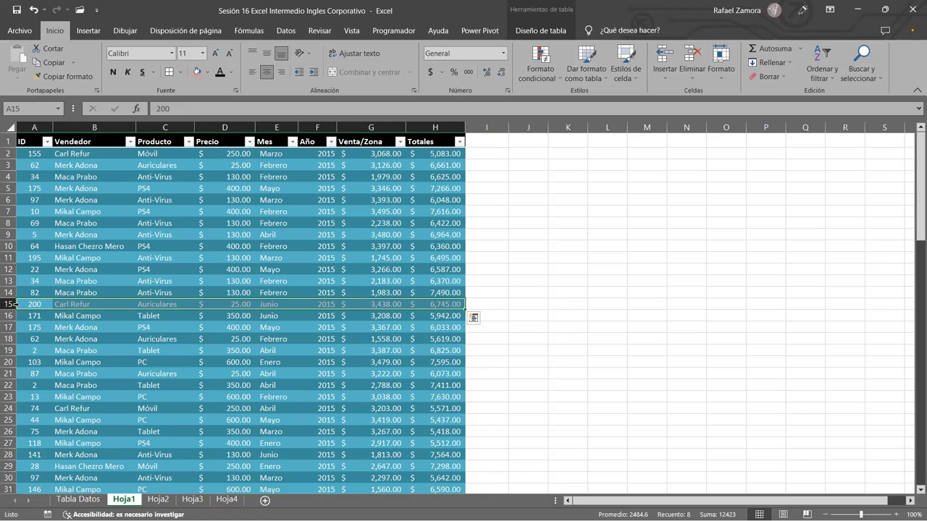
pyautogui.moveTo(19, 303); pyautogui.dragTo(29, 233)
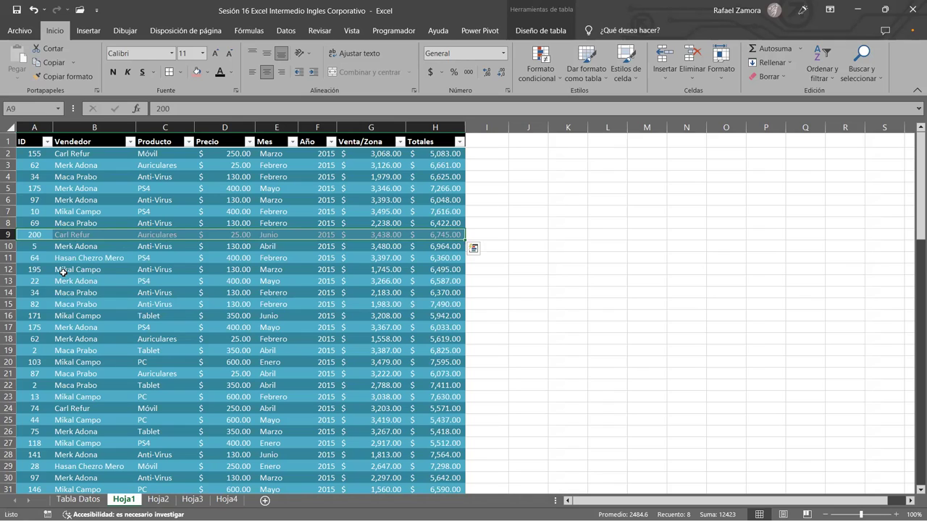
pyautogui.hotkey('ctrl', 'z')
pyautogui.click(120, 354)
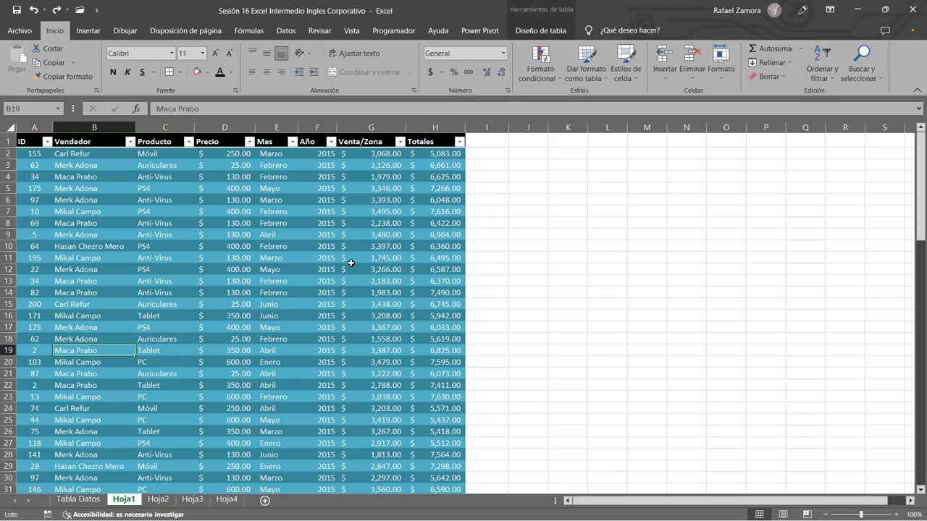
pyautogui.click(351, 262)
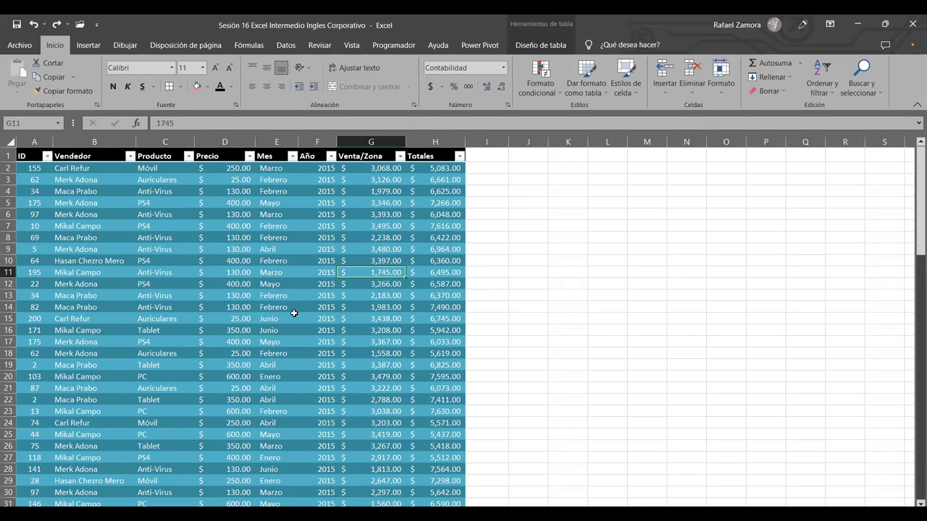
pyautogui.click(285, 259)
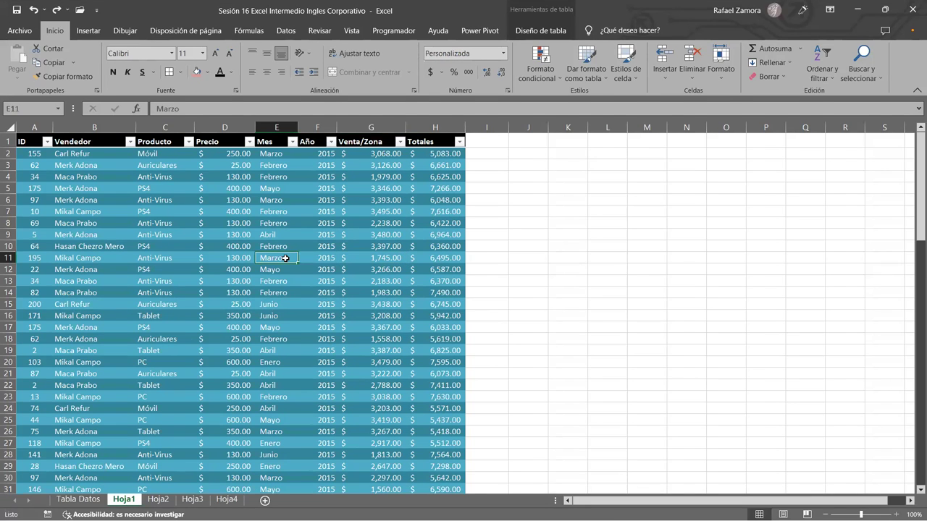
pyautogui.hotkey('ctrl', 'a')
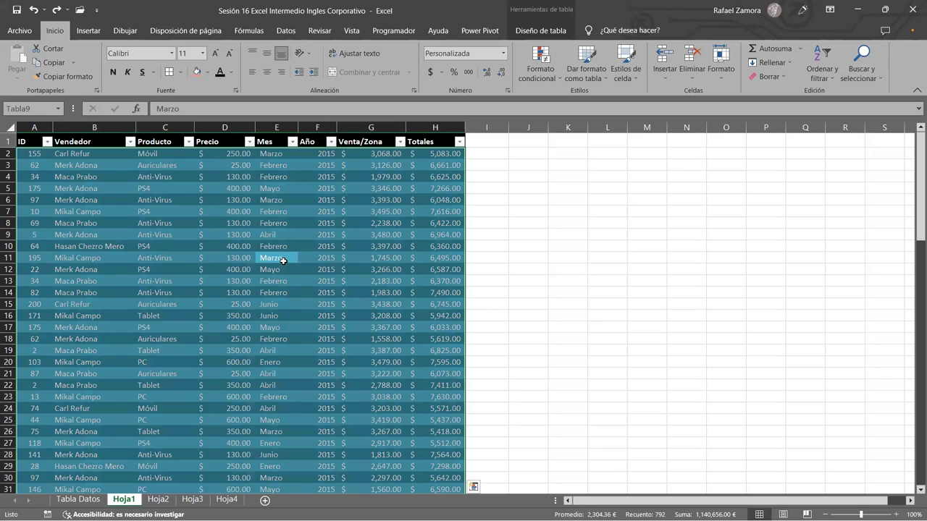
pyautogui.click(487, 250)
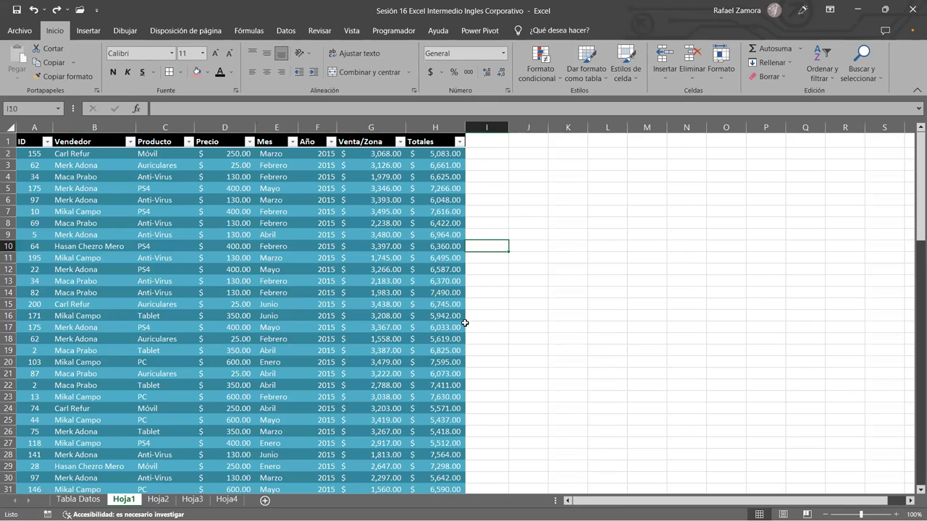
pyautogui.click(464, 272)
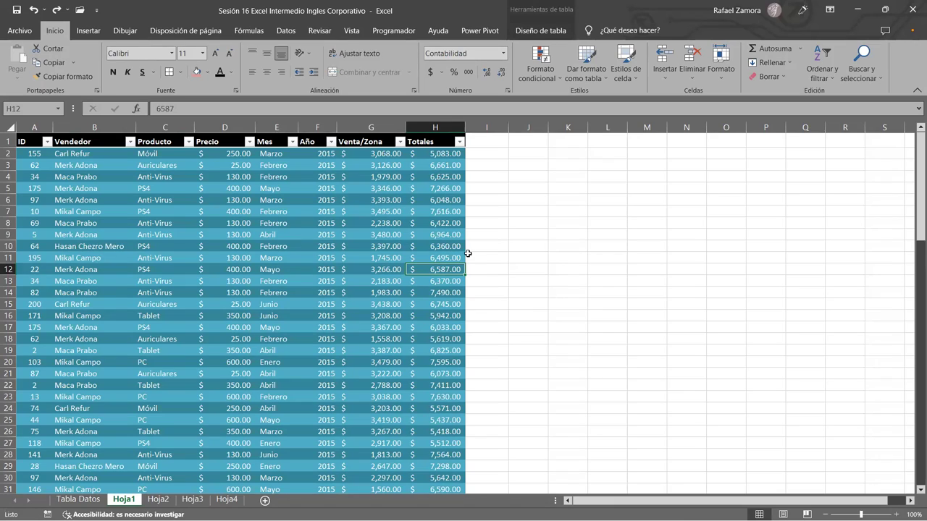
pyautogui.hotkey('ctrl', 'Home')
pyautogui.hotkey('ctrl', 'a')
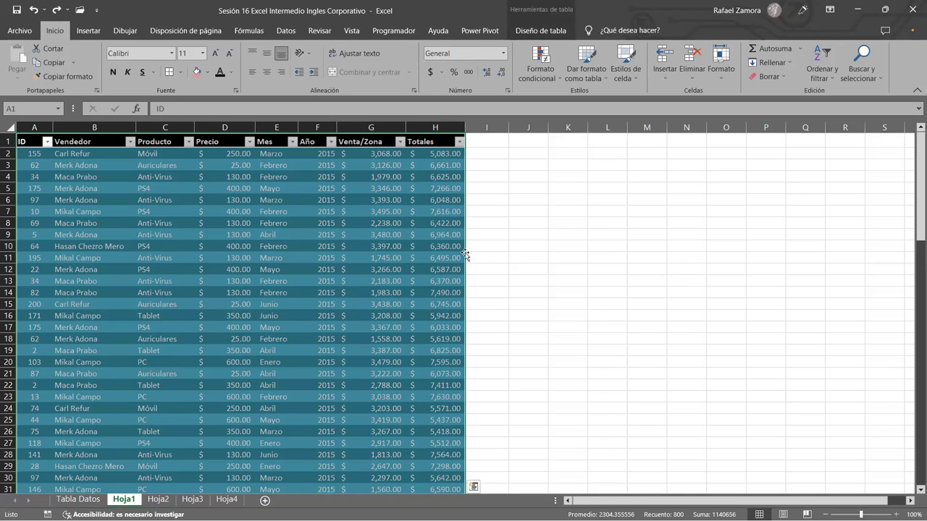
pyautogui.moveTo(462, 223); pyautogui.dragTo(707, 291)
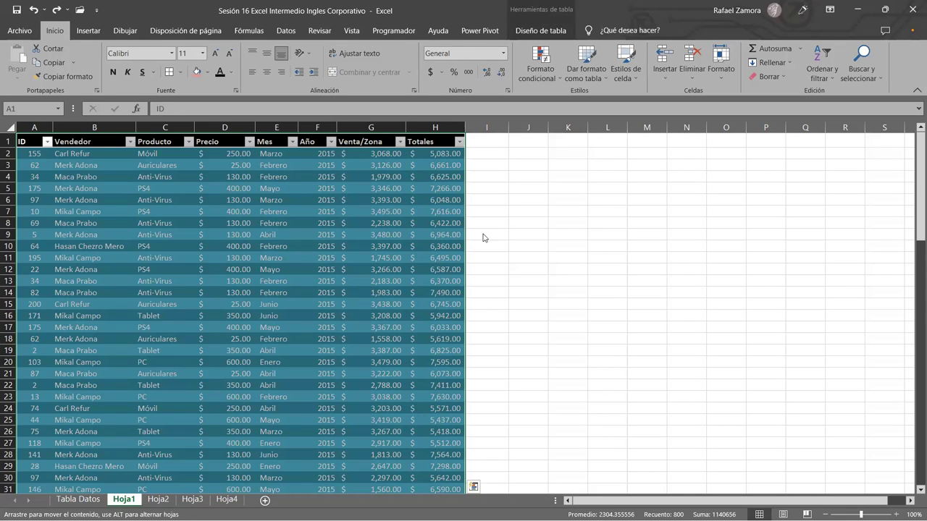
pyautogui.hotkey('ctrl', 'z')
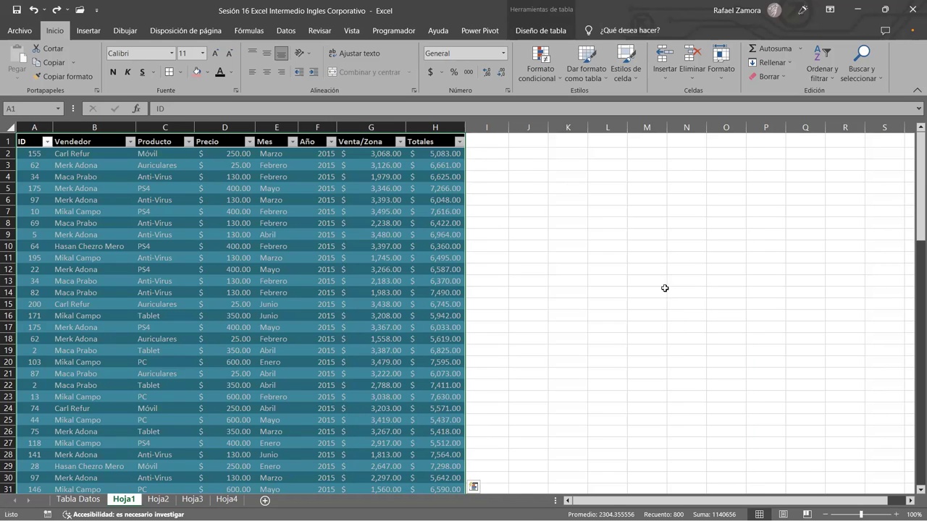
pyautogui.click(423, 291)
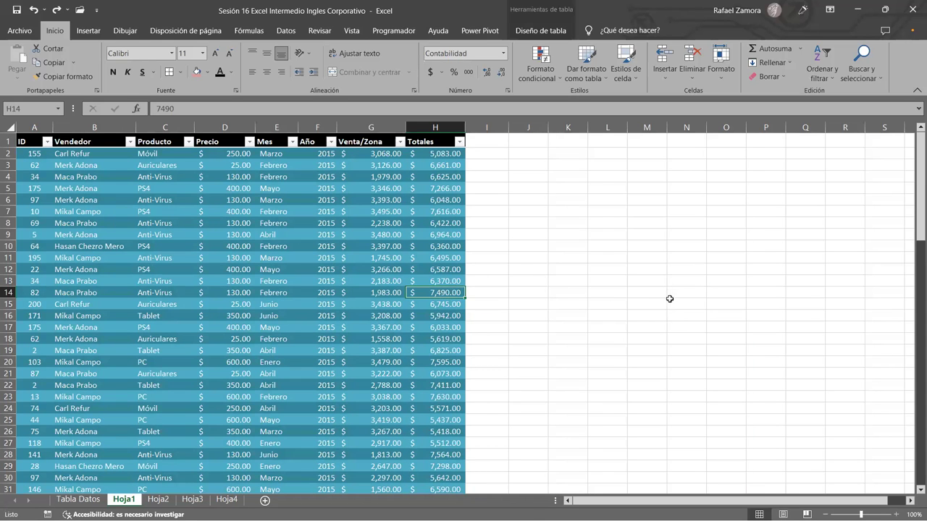
pyautogui.hotkey('ctrl', 'a')
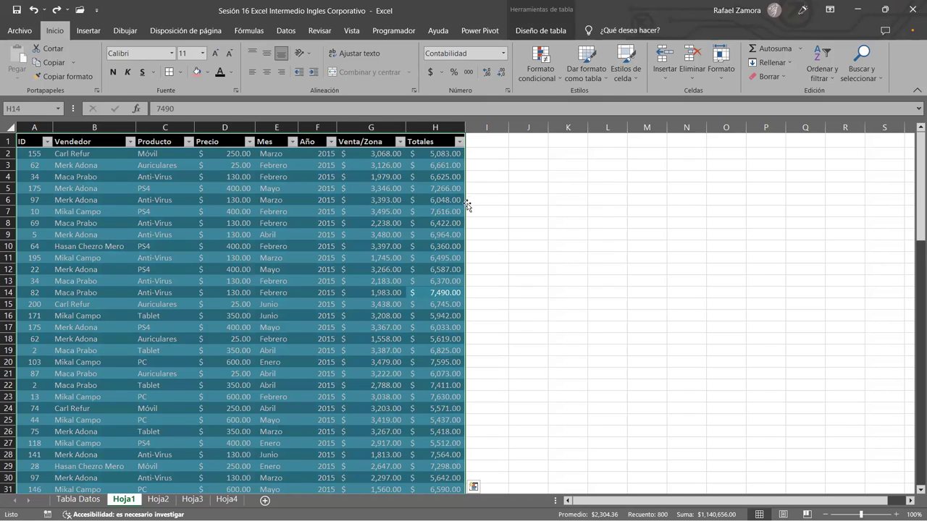
pyautogui.moveTo(462, 207); pyautogui.dragTo(737, 227)
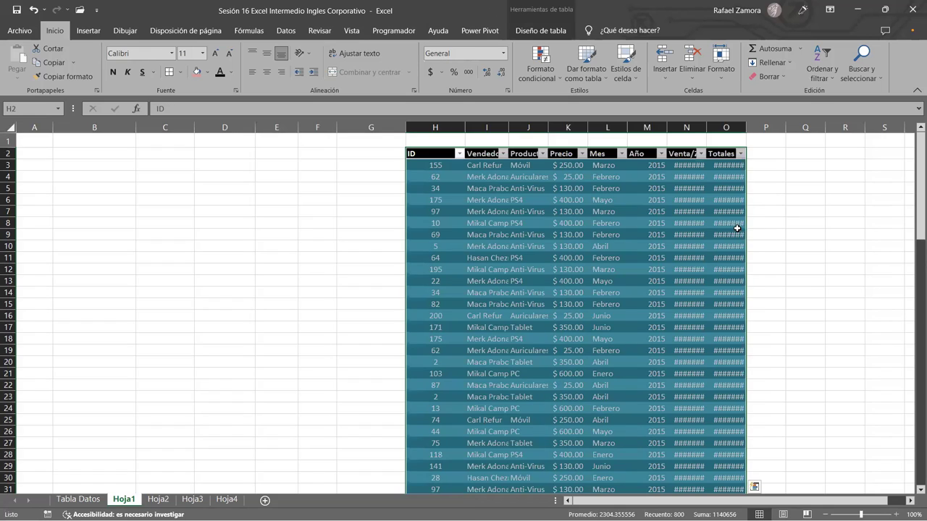
pyautogui.hotkey('ctrl', 'z')
pyautogui.click(695, 291)
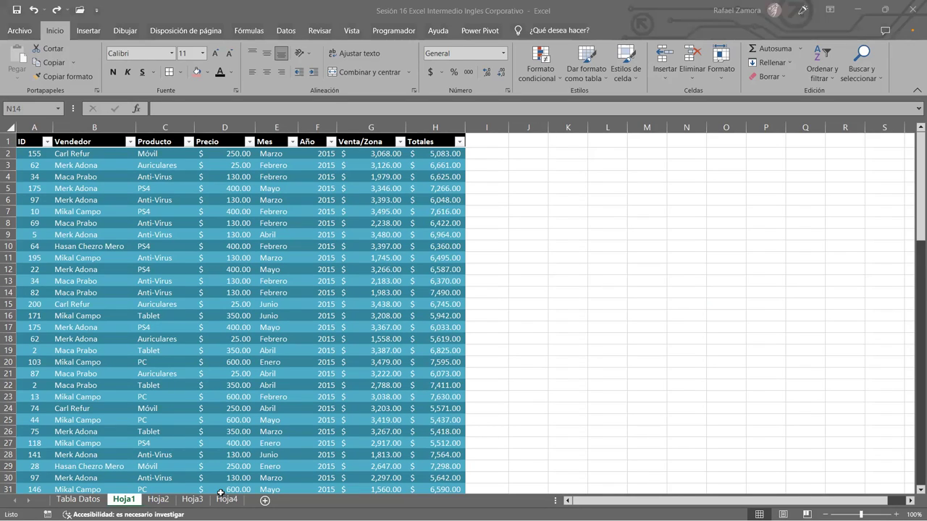
pyautogui.click(352, 247)
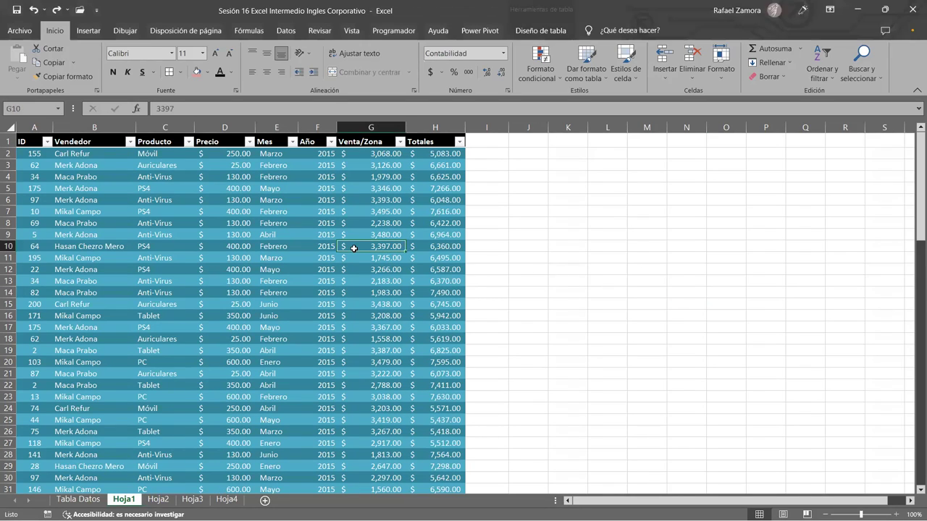
pyautogui.click(248, 279)
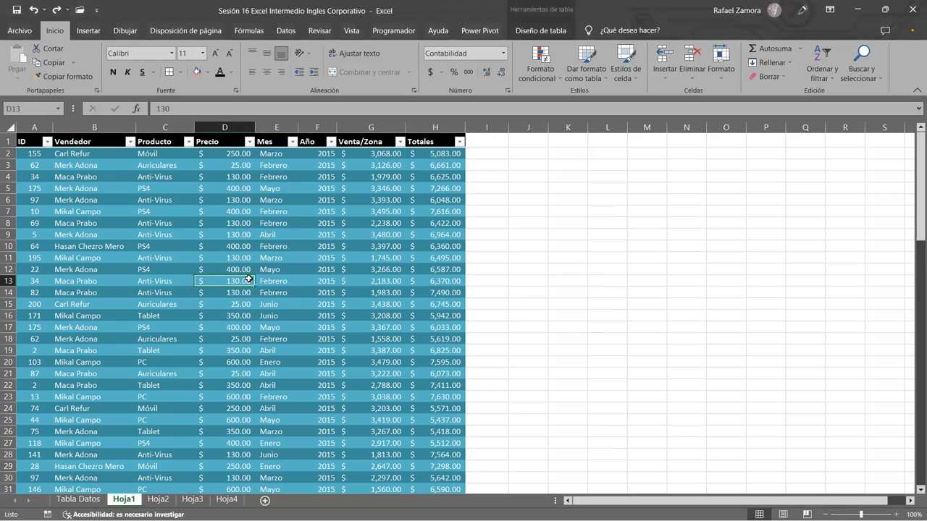
pyautogui.hotkey('ctrl', 'a')
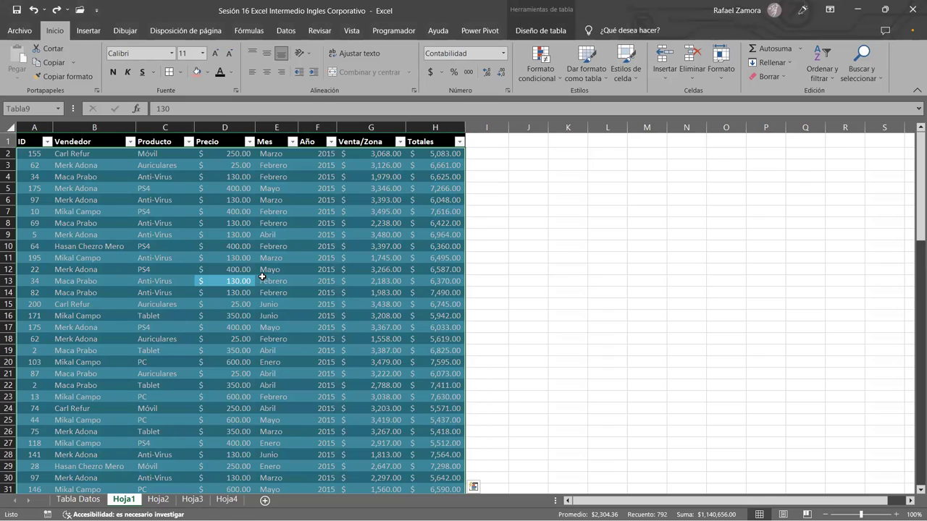
pyautogui.hotkey('ctrl', 'a')
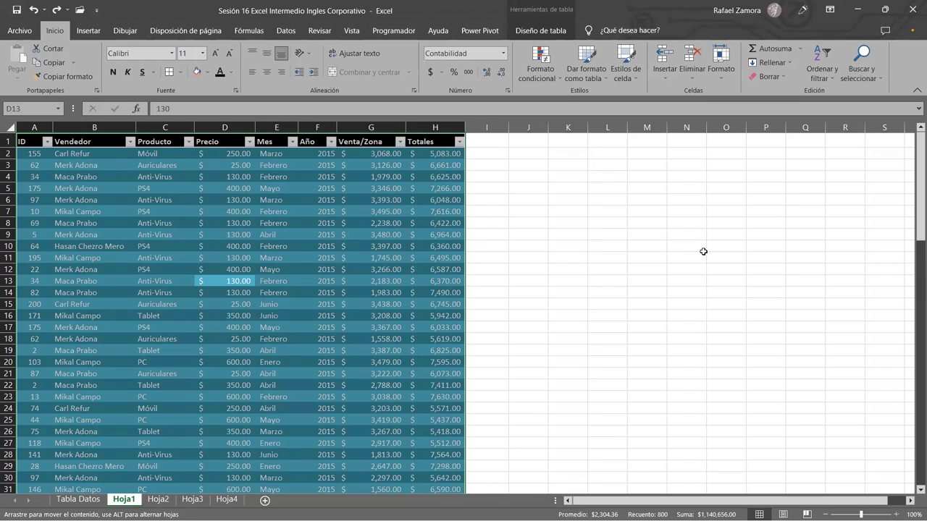
pyautogui.moveTo(703, 251); pyautogui.dragTo(699, 250)
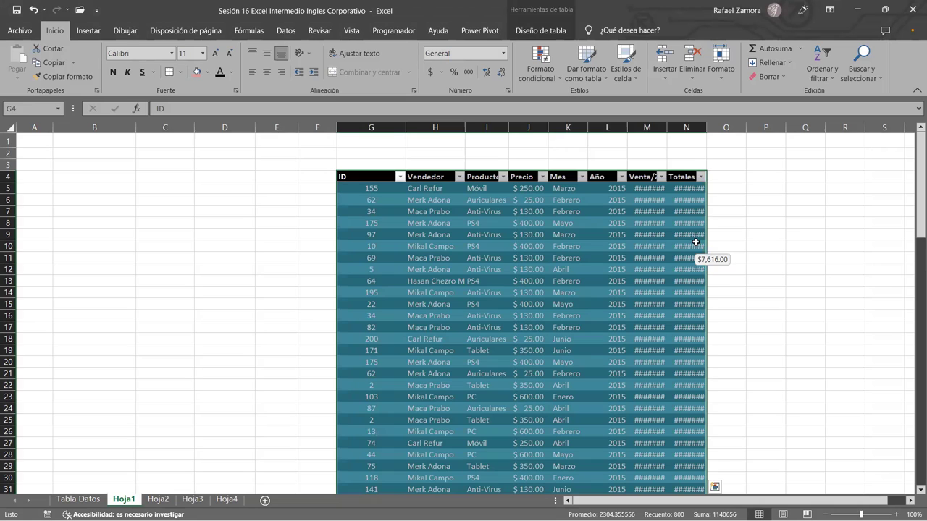
pyautogui.hotkey('ctrl', 'z')
pyautogui.click(87, 256)
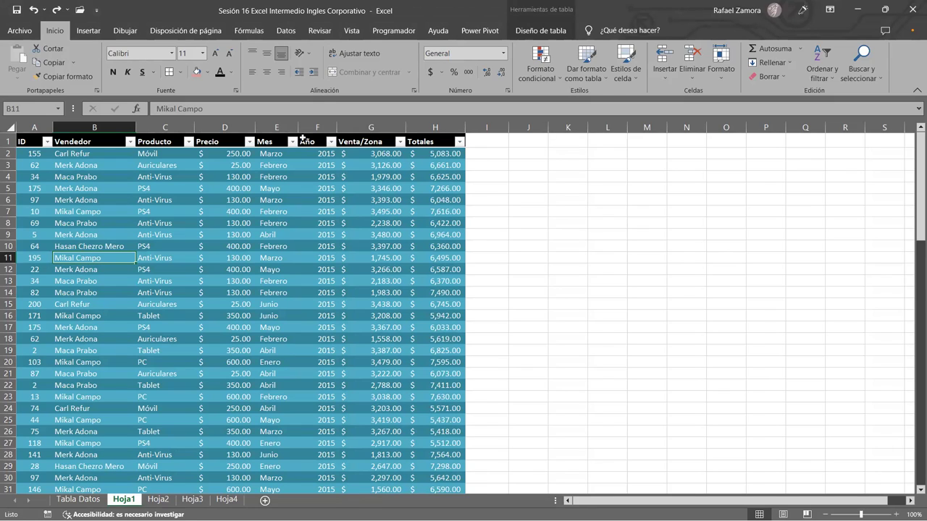
pyautogui.click(307, 133)
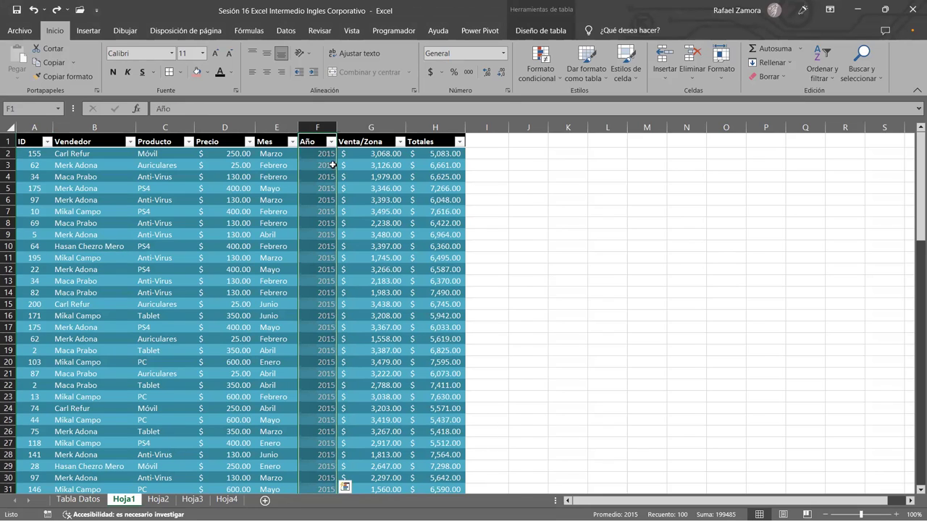
pyautogui.moveTo(335, 157)
pyautogui.mouseDown()
pyautogui.moveTo(252, 174)
pyautogui.moveTo(284, 164)
pyautogui.moveTo(257, 165)
pyautogui.mouseUp()
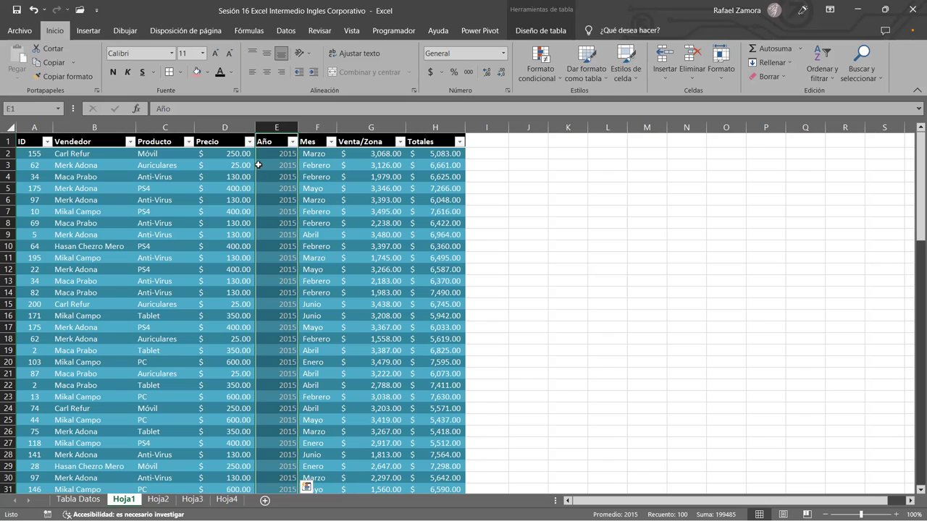
pyautogui.moveTo(256, 166); pyautogui.dragTo(296, 171)
pyautogui.click(176, 175)
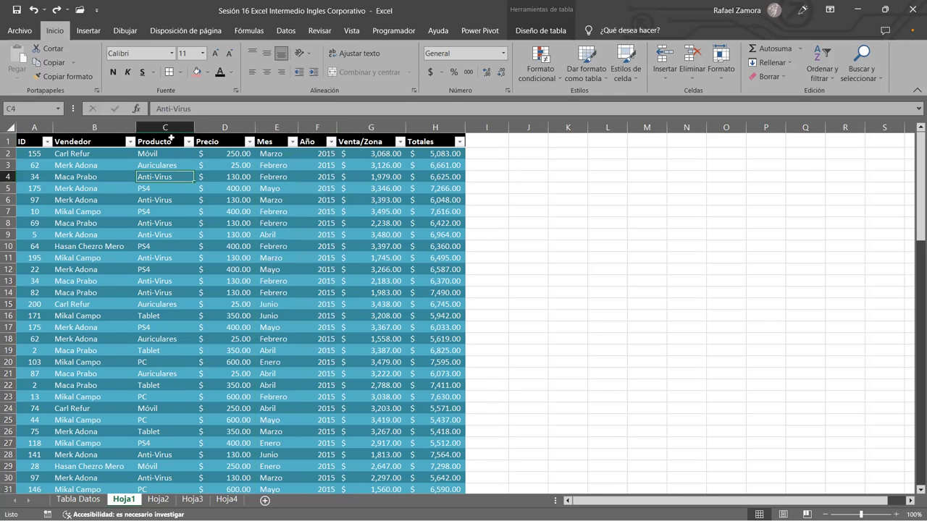
pyautogui.click(171, 135)
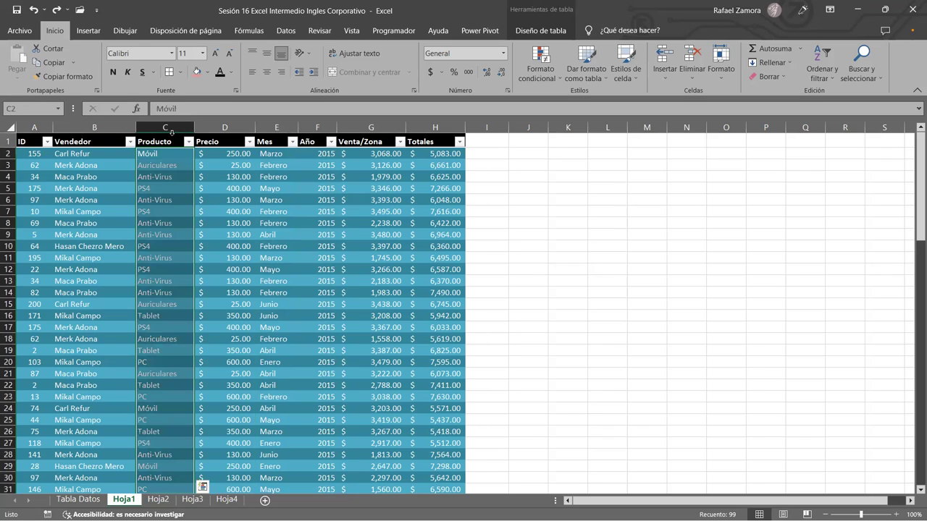
pyautogui.click(172, 132)
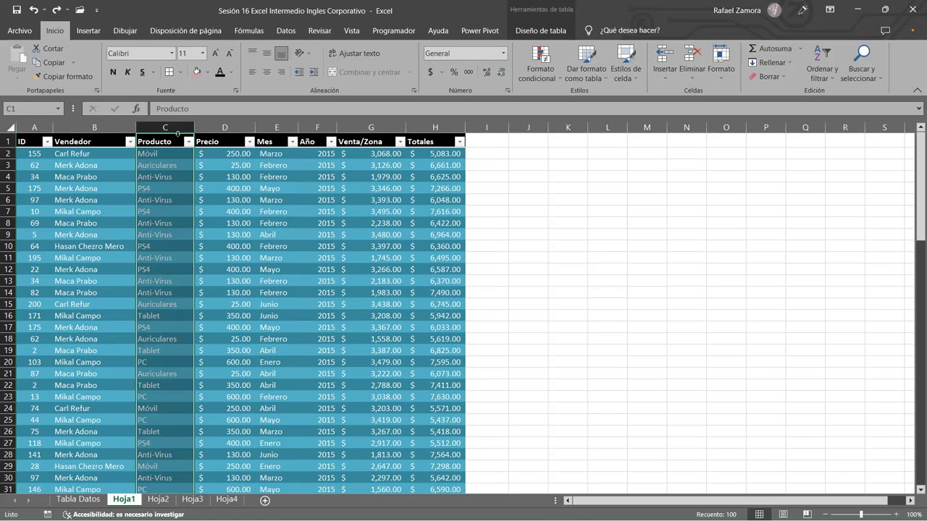
pyautogui.click(148, 211)
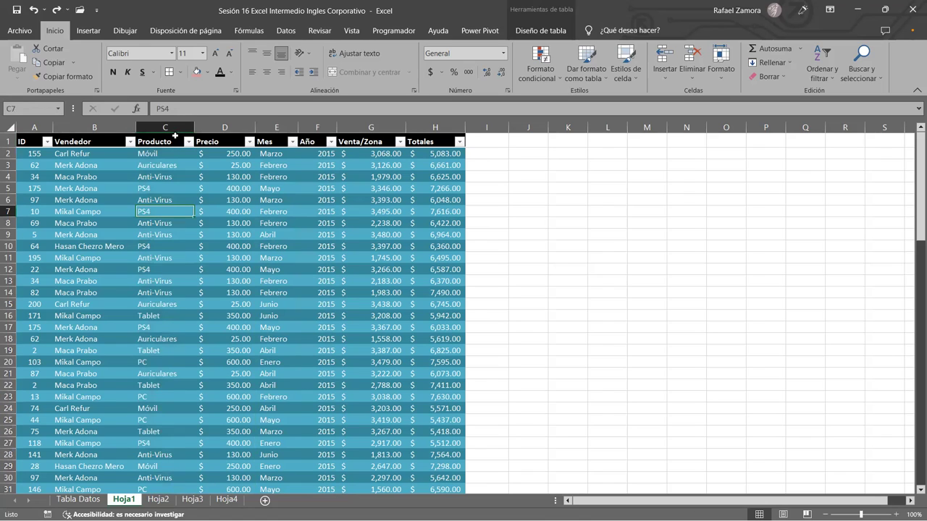
pyautogui.click(175, 135)
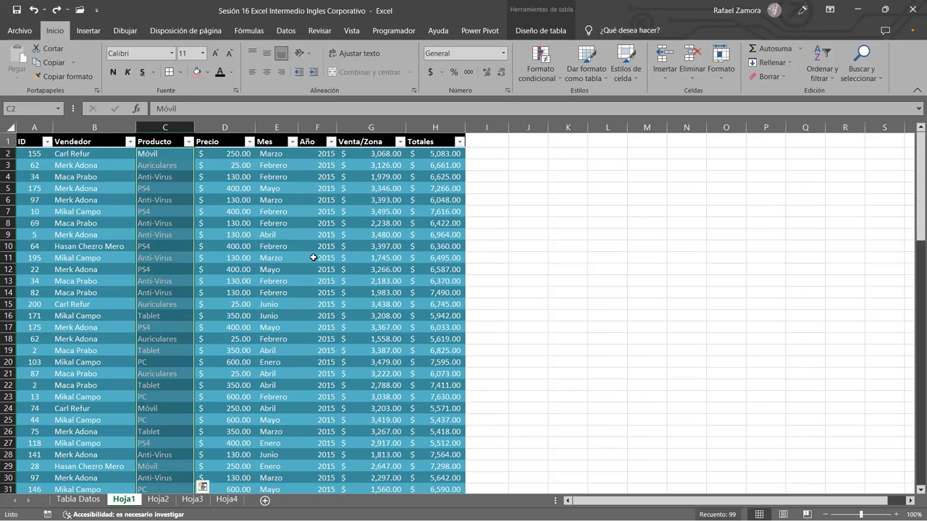
pyautogui.click(153, 134)
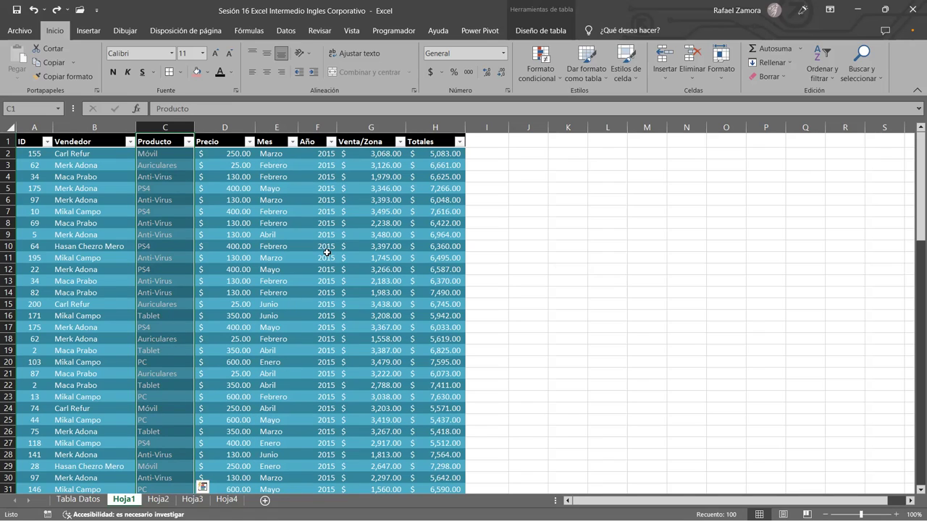
# - Select the whole sales table with Ctrl+A from a Totales cell, then deselect it
pyautogui.click(414, 202)
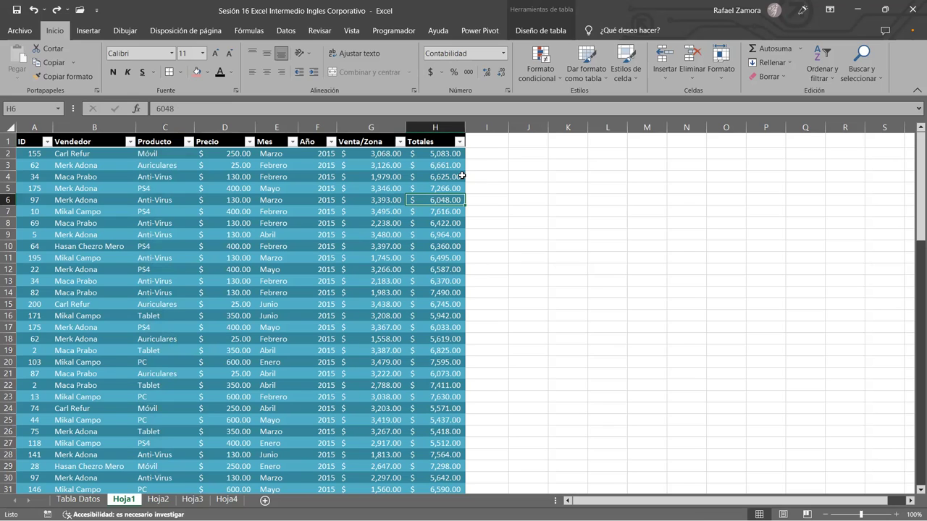
pyautogui.hotkey('ctrl', 'a')
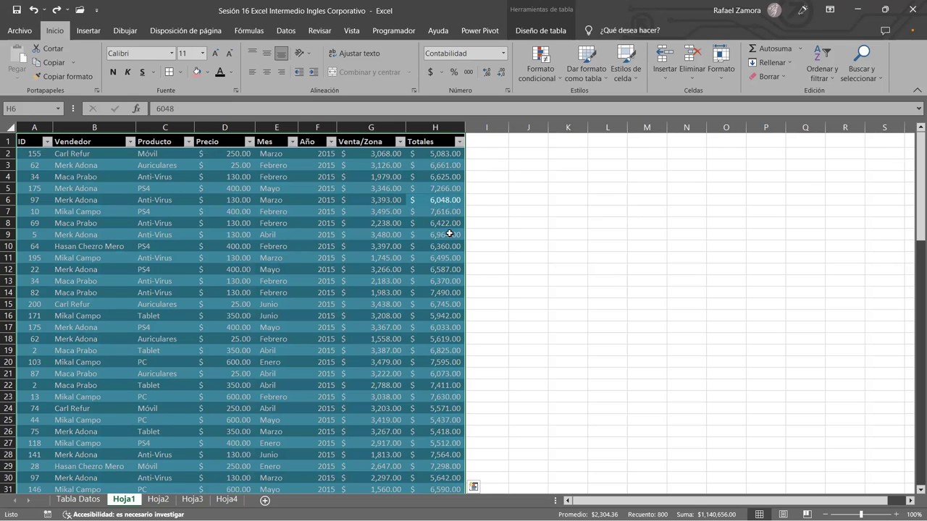
pyautogui.click(476, 225)
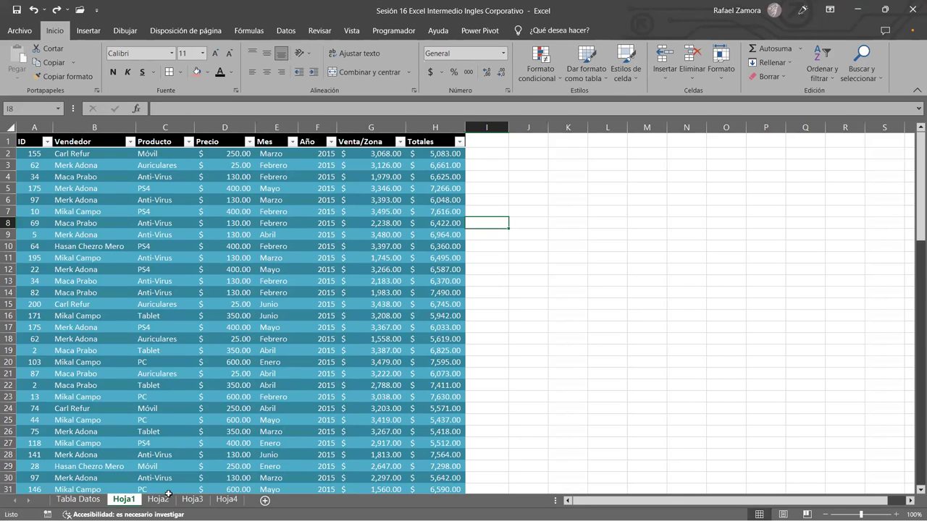
# - Flip between the Hoja2 and Hoja3 sheets, ending on Hoja3's 2017 sales table
pyautogui.click(159, 500)
pyautogui.click(193, 500)
pyautogui.click(159, 499)
pyautogui.click(193, 500)
pyautogui.click(159, 499)
pyautogui.hotkey('ctrl', 'pagedown')
pyautogui.hotkey('ctrl', 'pageup')
pyautogui.hotkey('ctrl', 'pageup')
pyautogui.hotkey('ctrl', 'pagedown')
pyautogui.hotkey('ctrl', 'pagedown')
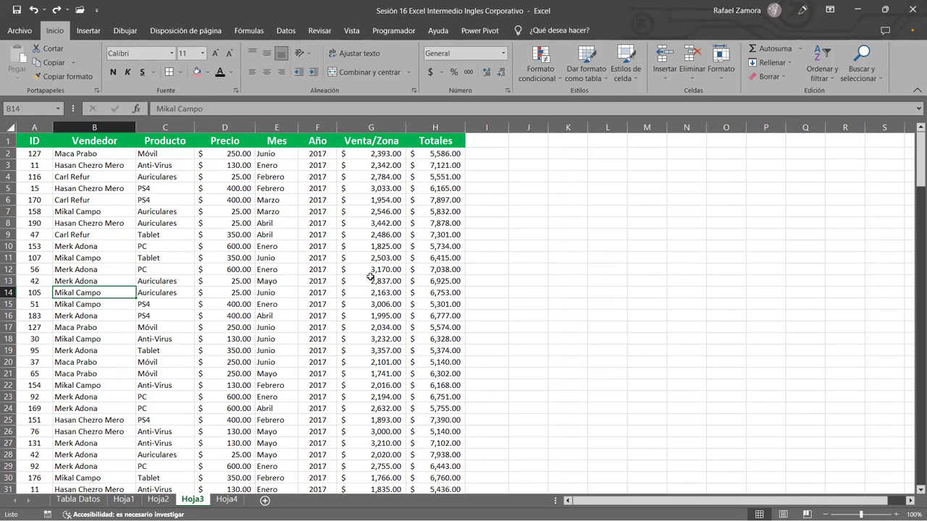
pyautogui.click(507, 279)
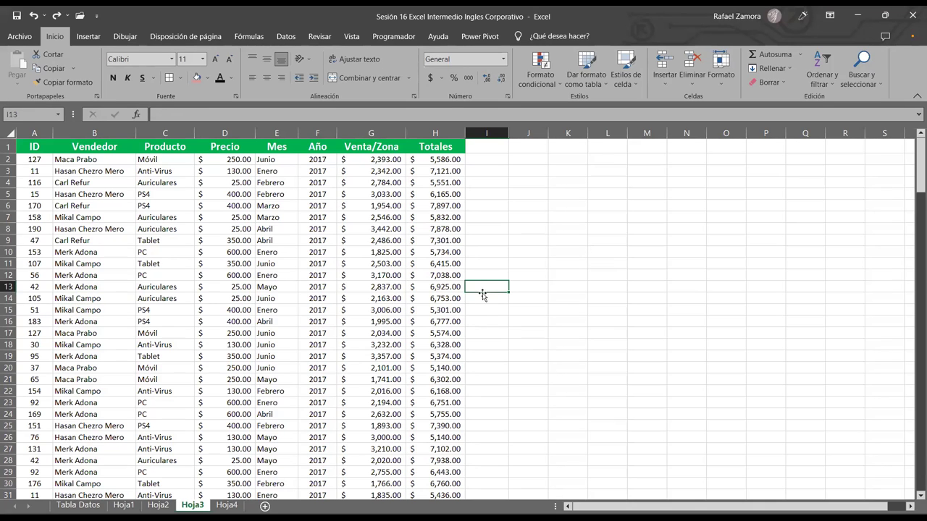
pyautogui.press('alt')
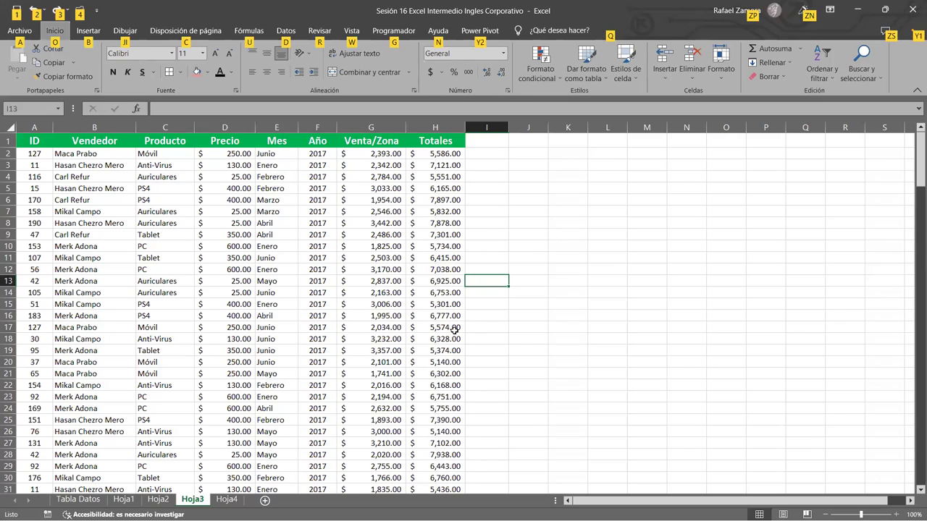